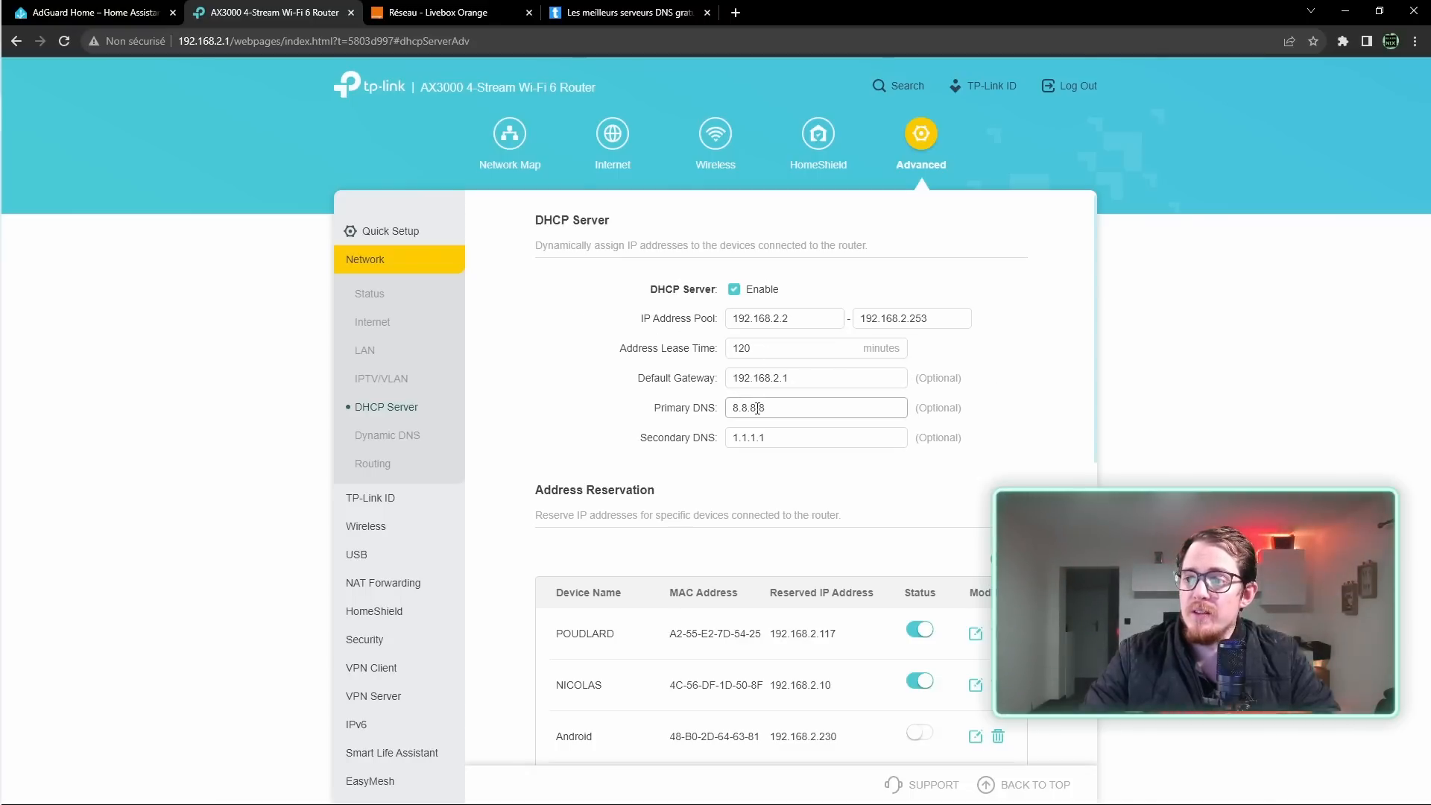
Clear the secondary DNS address in the router's DHCP server settings
drag(656, 409, 699, 448)
click(790, 440)
double_click(790, 440)
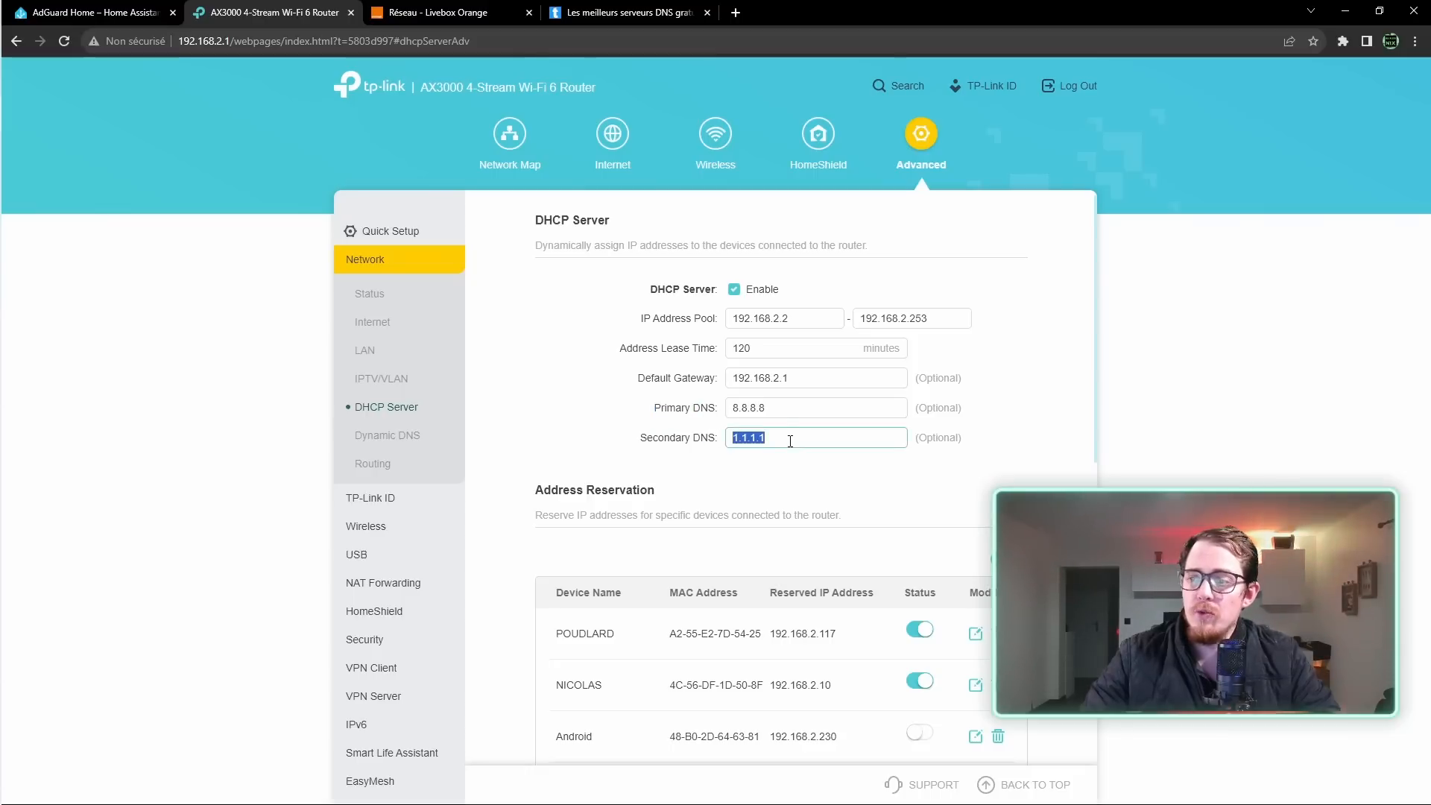
key(BackSpace)
Set the DHCP server's primary DNS to 192.168.2.204
click(796, 412)
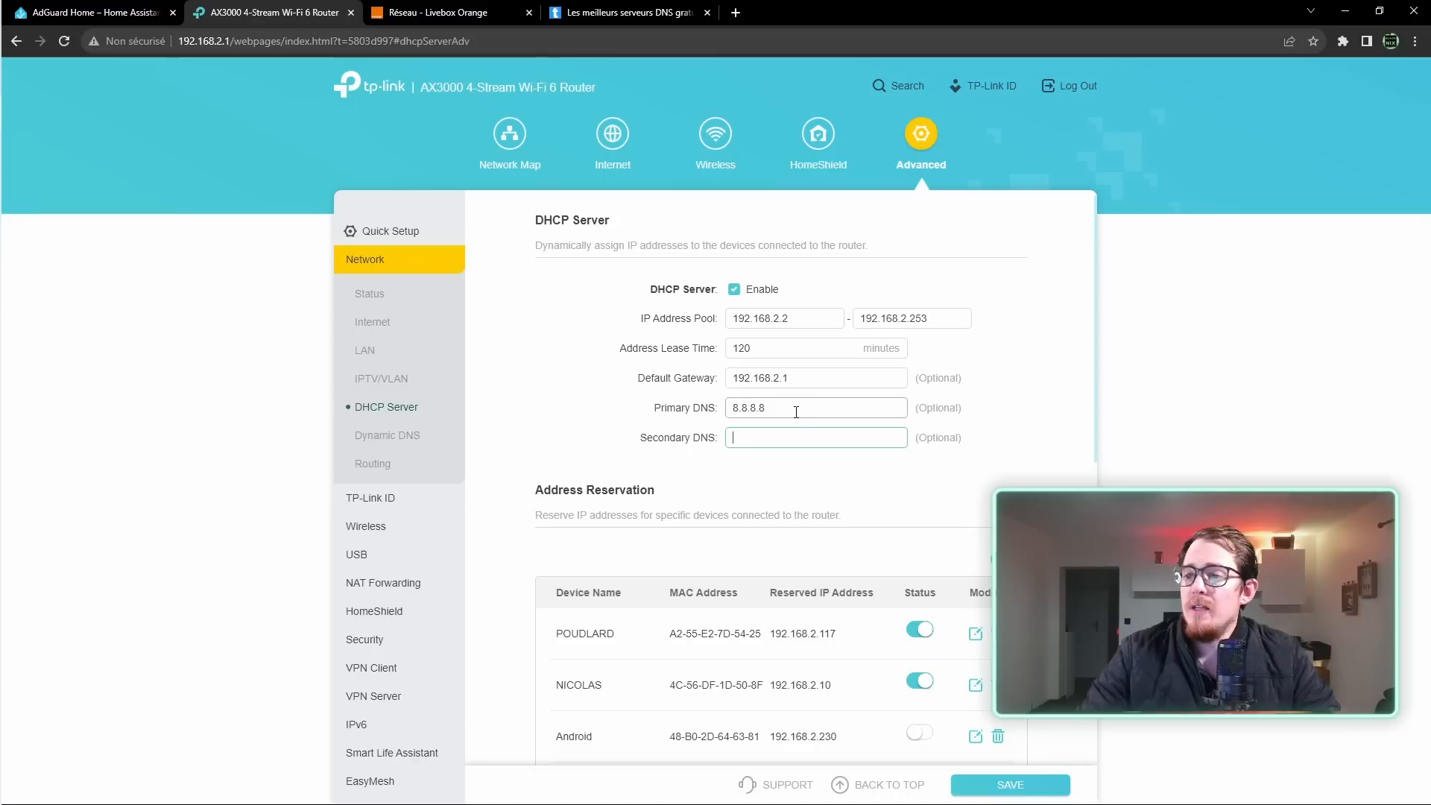
double_click(795, 412)
text(192.1)
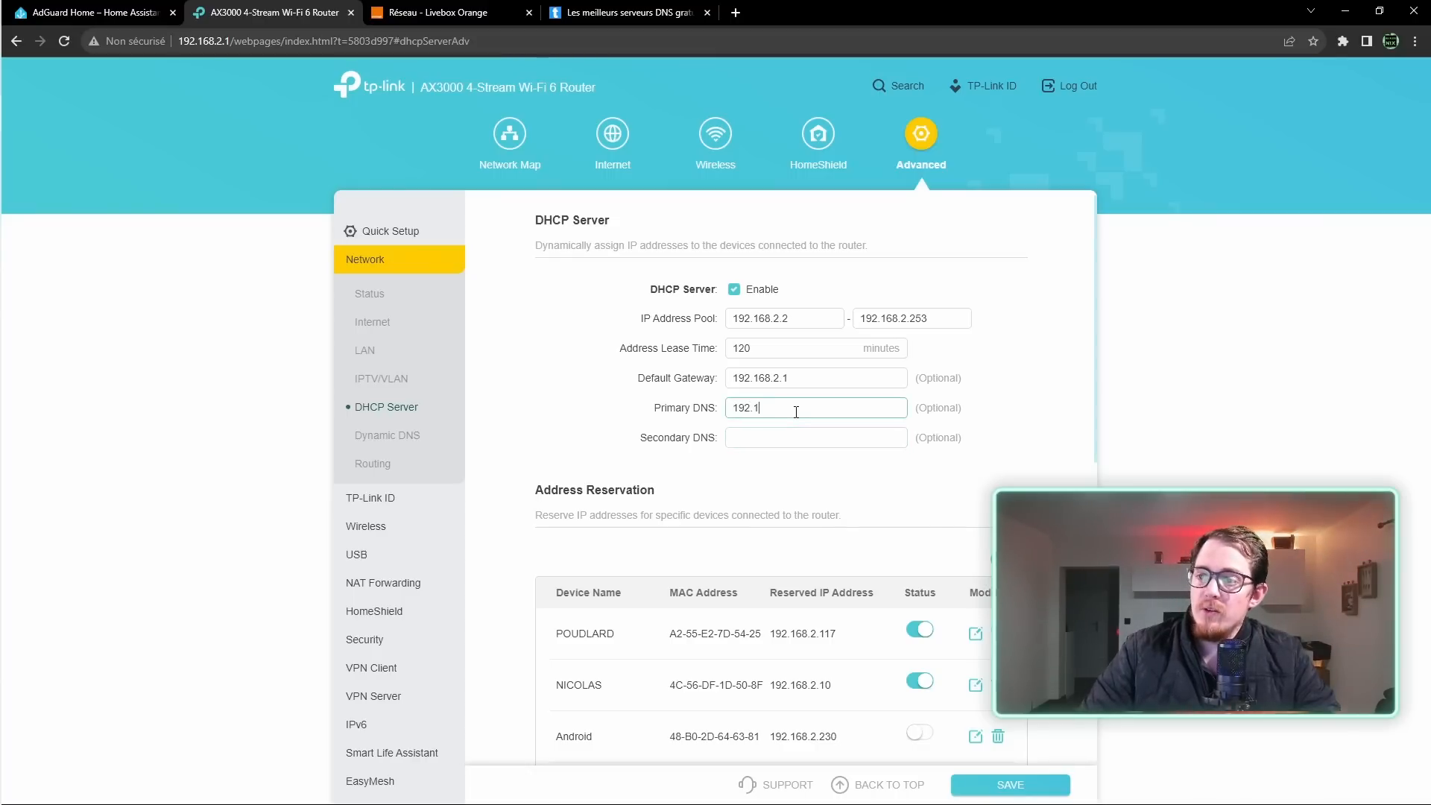
text(668.2)
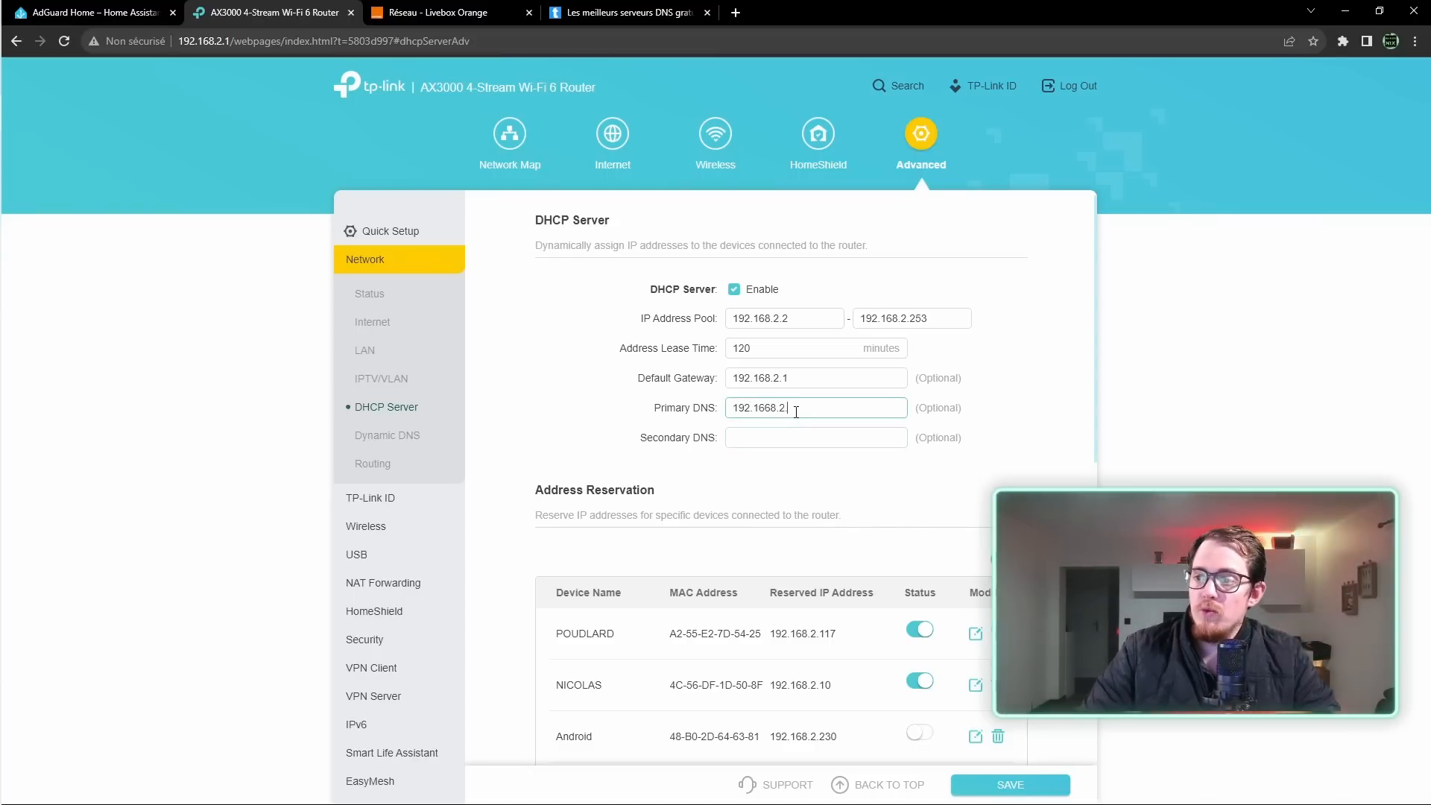
key(BackSpace)
key(BackSpace)
key(BackSpace)
text(.2.201)
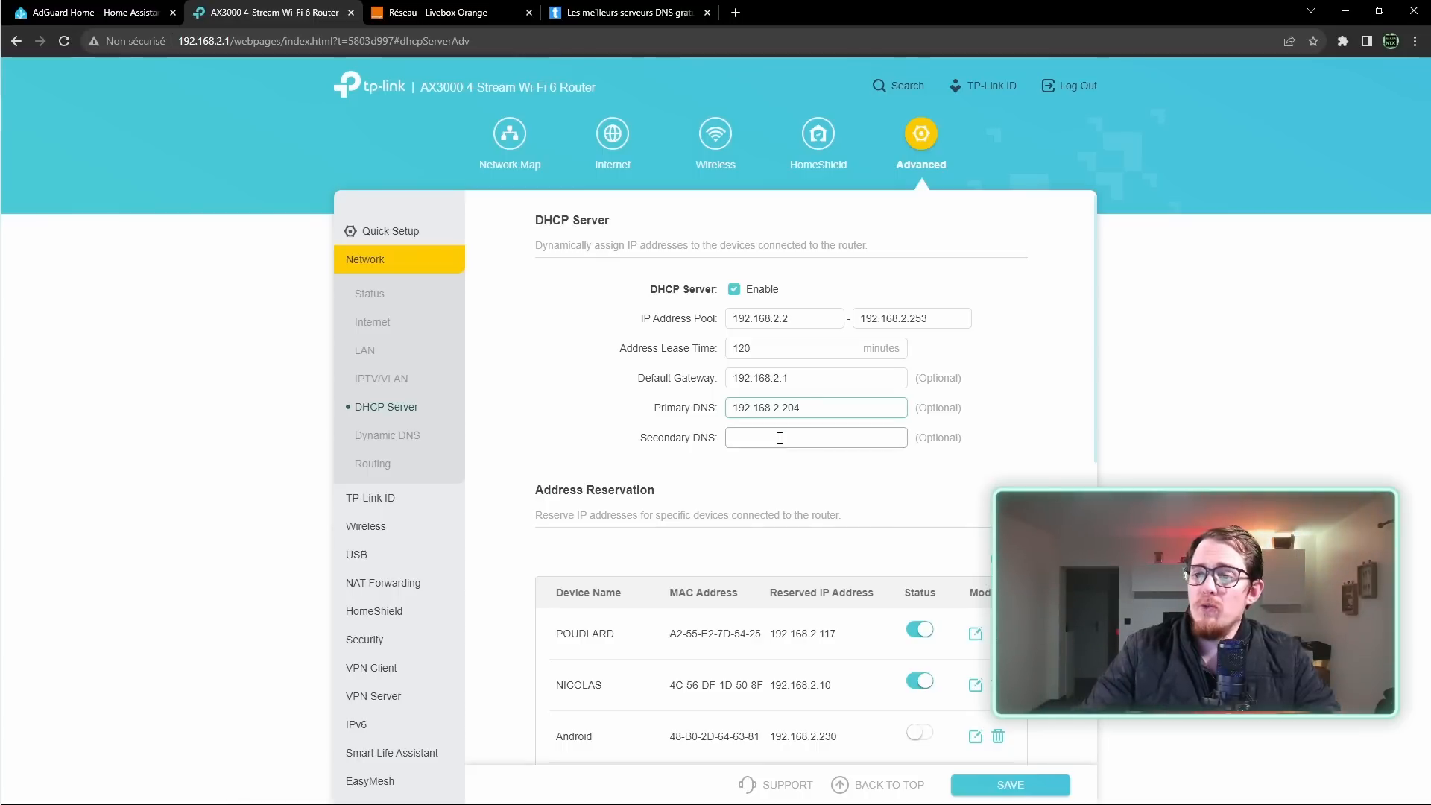
Enter 8.8.8.8 as the secondary DNS and clear the field again
click(780, 438)
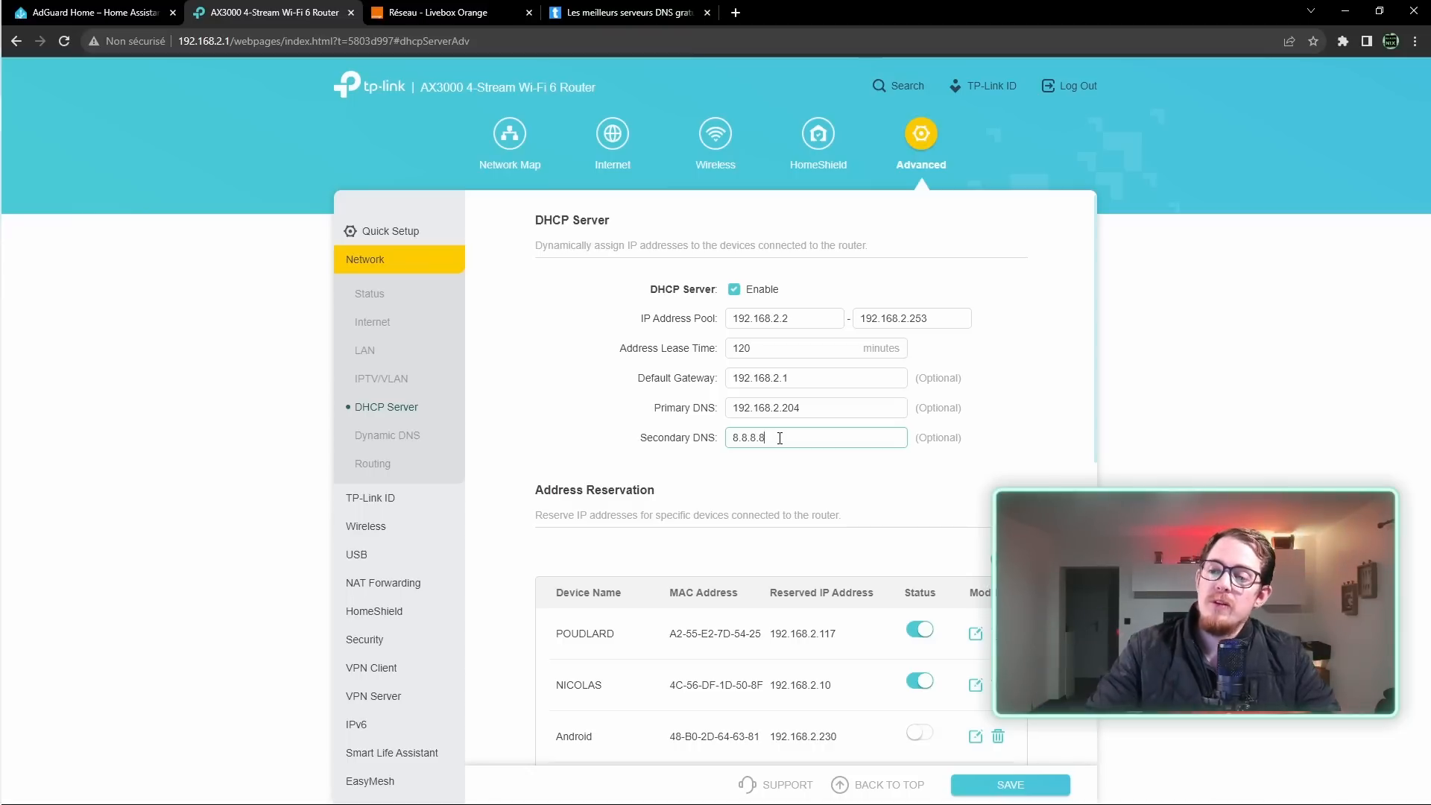
drag(779, 437, 725, 447)
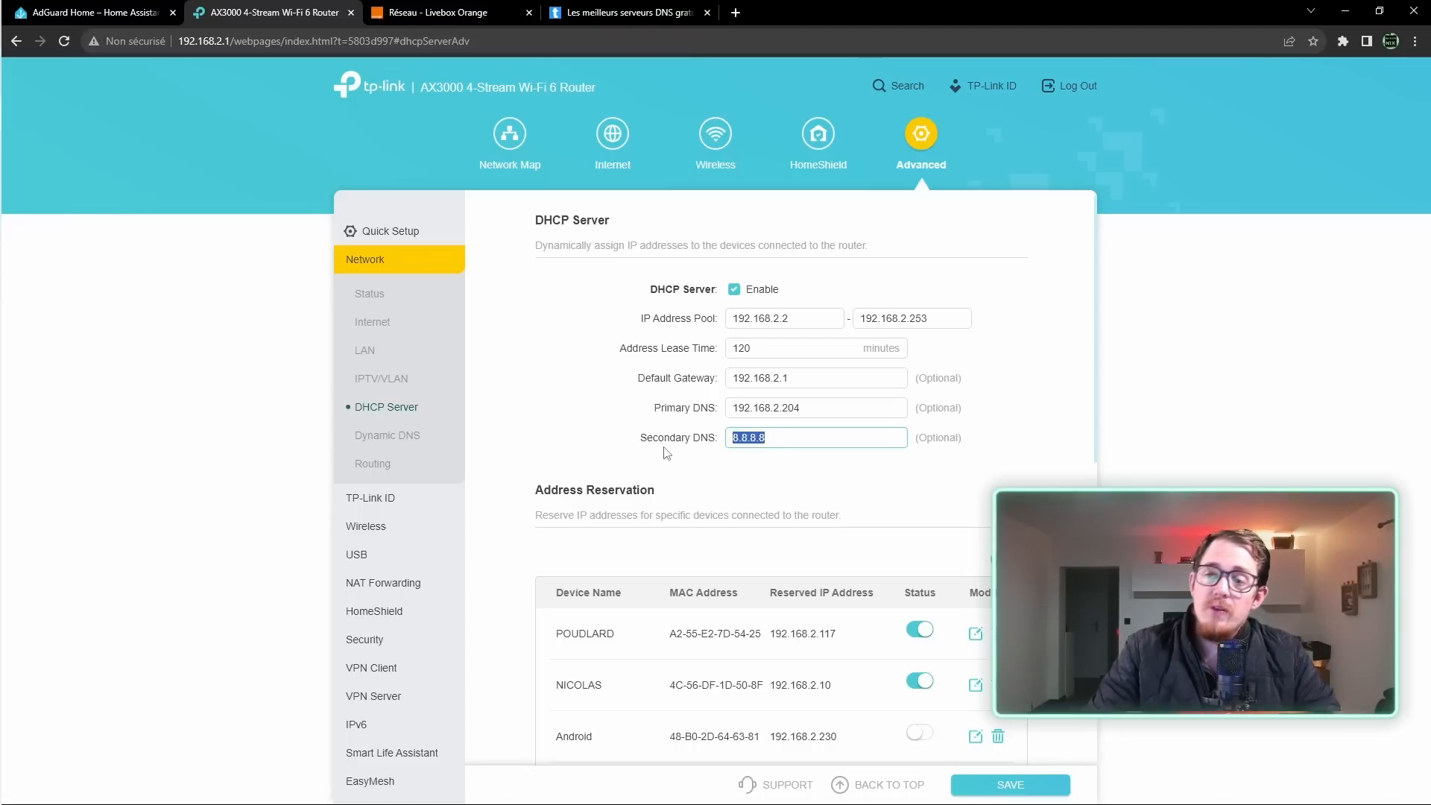
key(BackSpace)
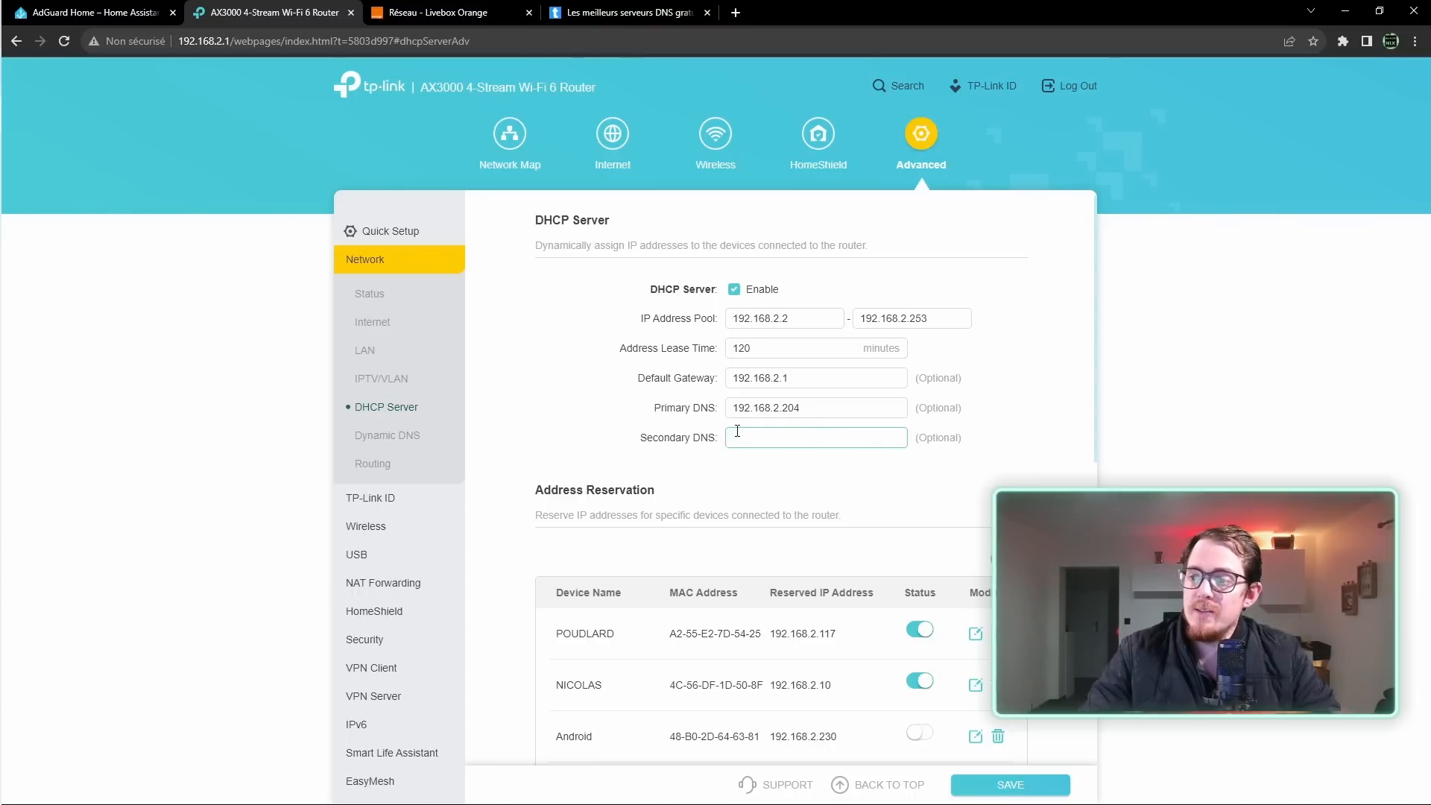
Check the primary DNS entry and save the router's DHCP server settings
drag(817, 407, 667, 408)
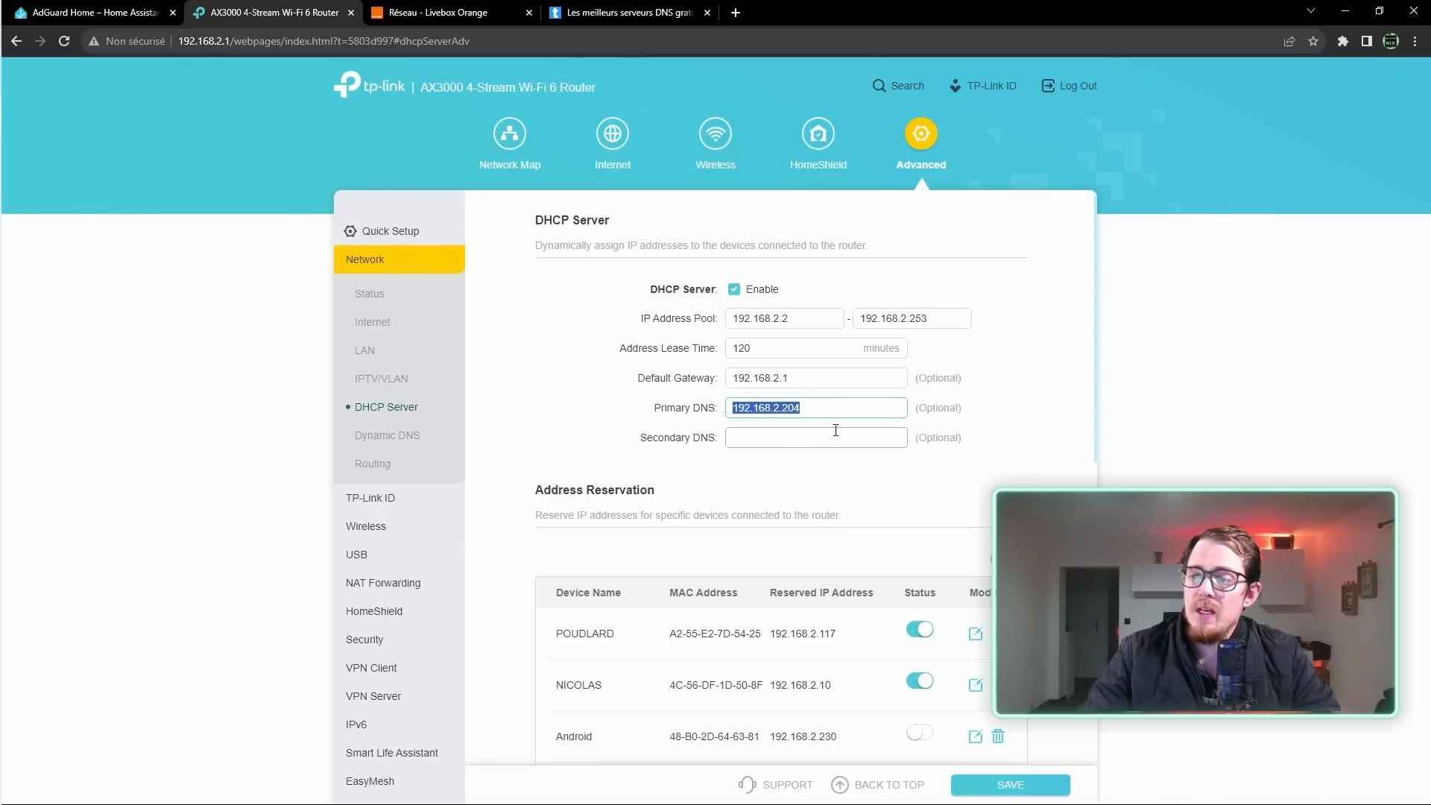
drag(833, 408, 693, 410)
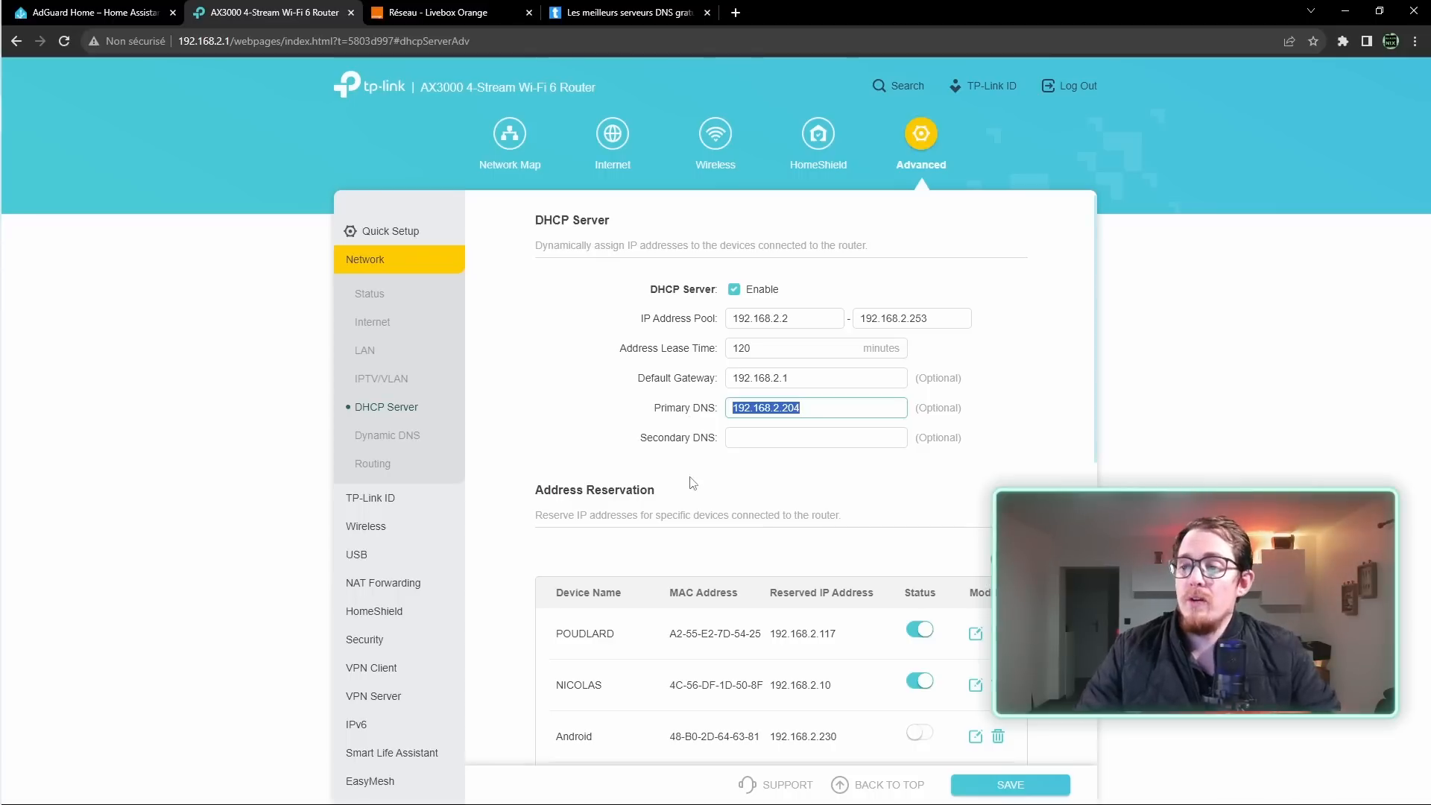
click(971, 476)
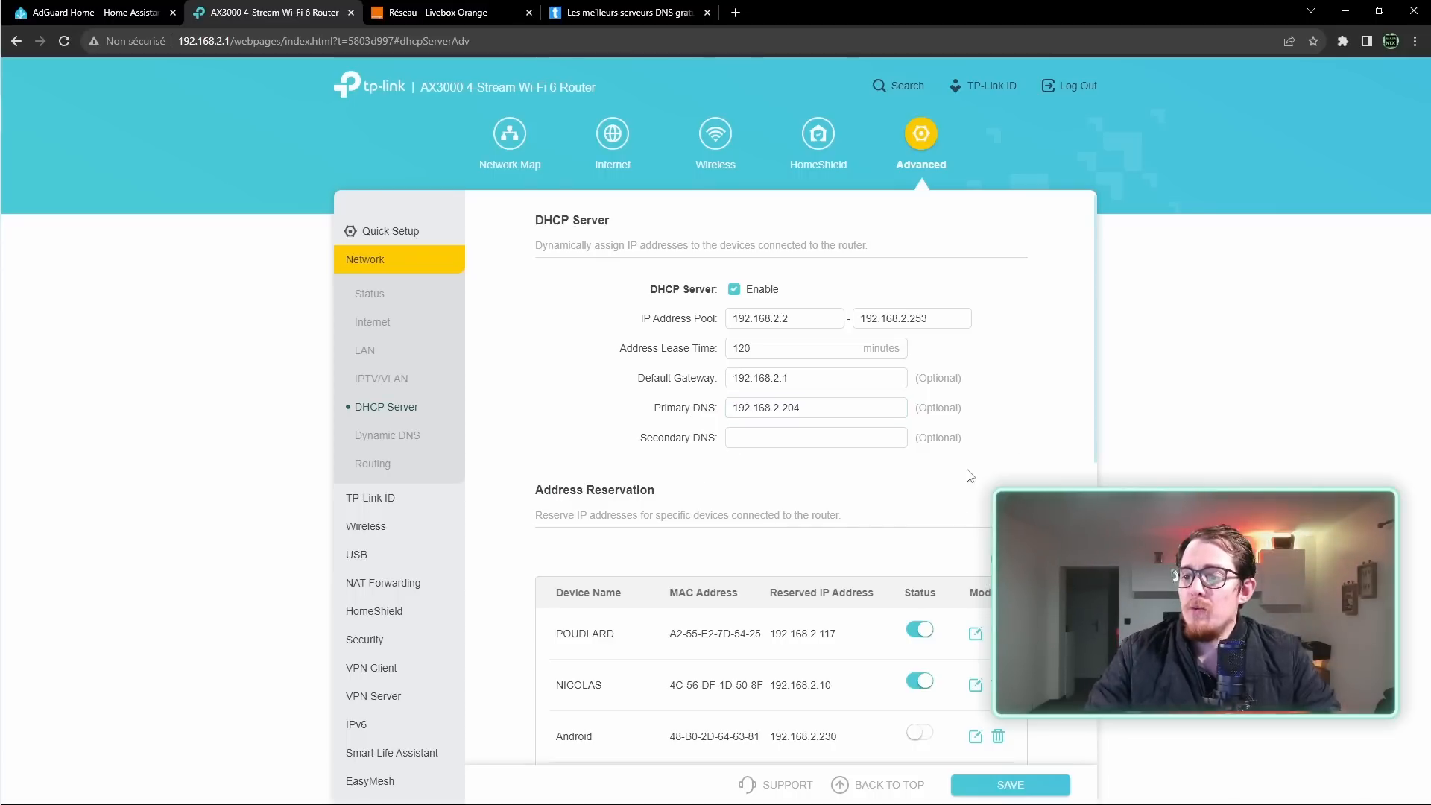
click(1011, 784)
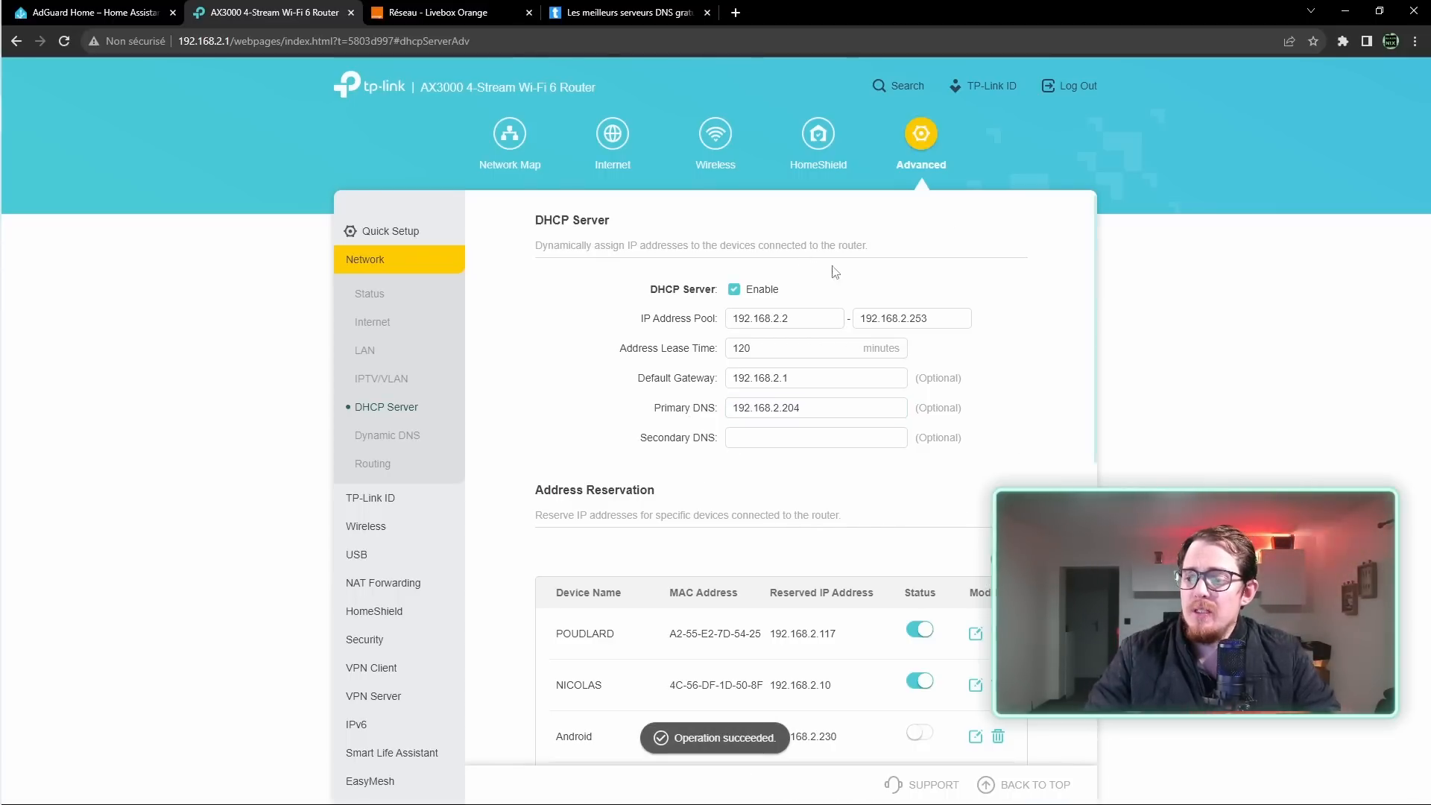
View the Livebox DHCP page and read the Tom's Guide article's section on changing DNS on a Livebox
click(418, 15)
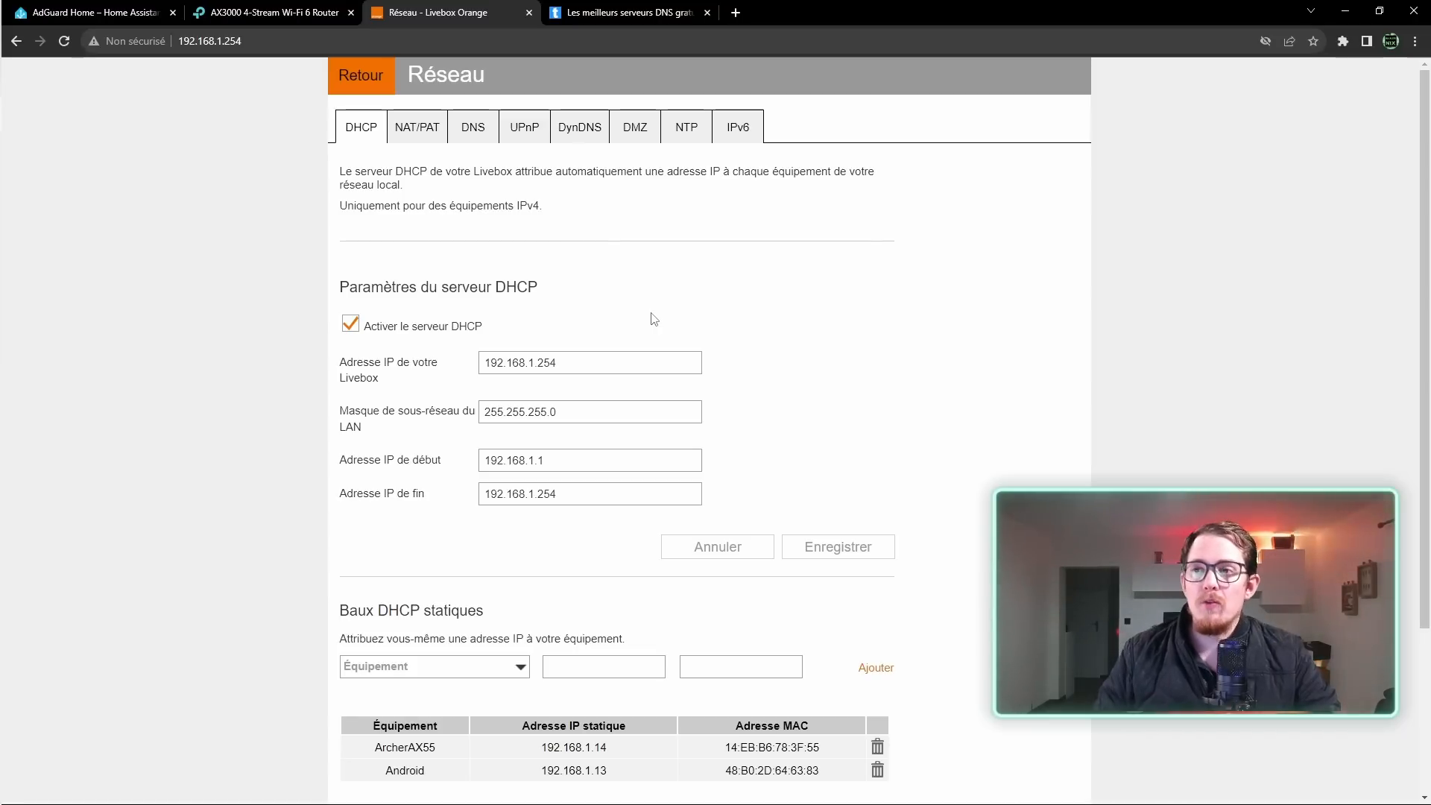
click(607, 14)
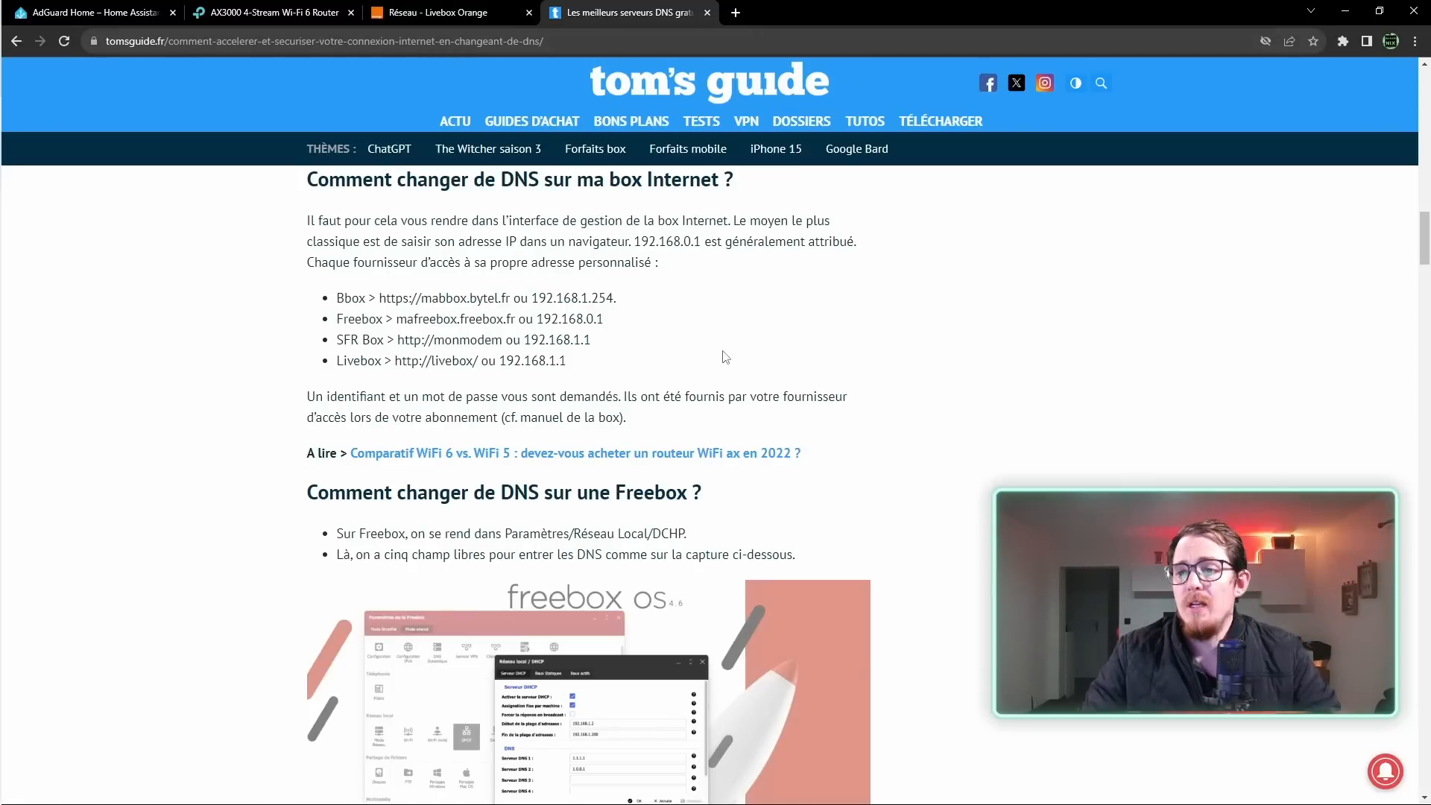
scroll(740, 373, up, 5)
scroll(739, 372, down, 15)
scroll(740, 384, up, 3)
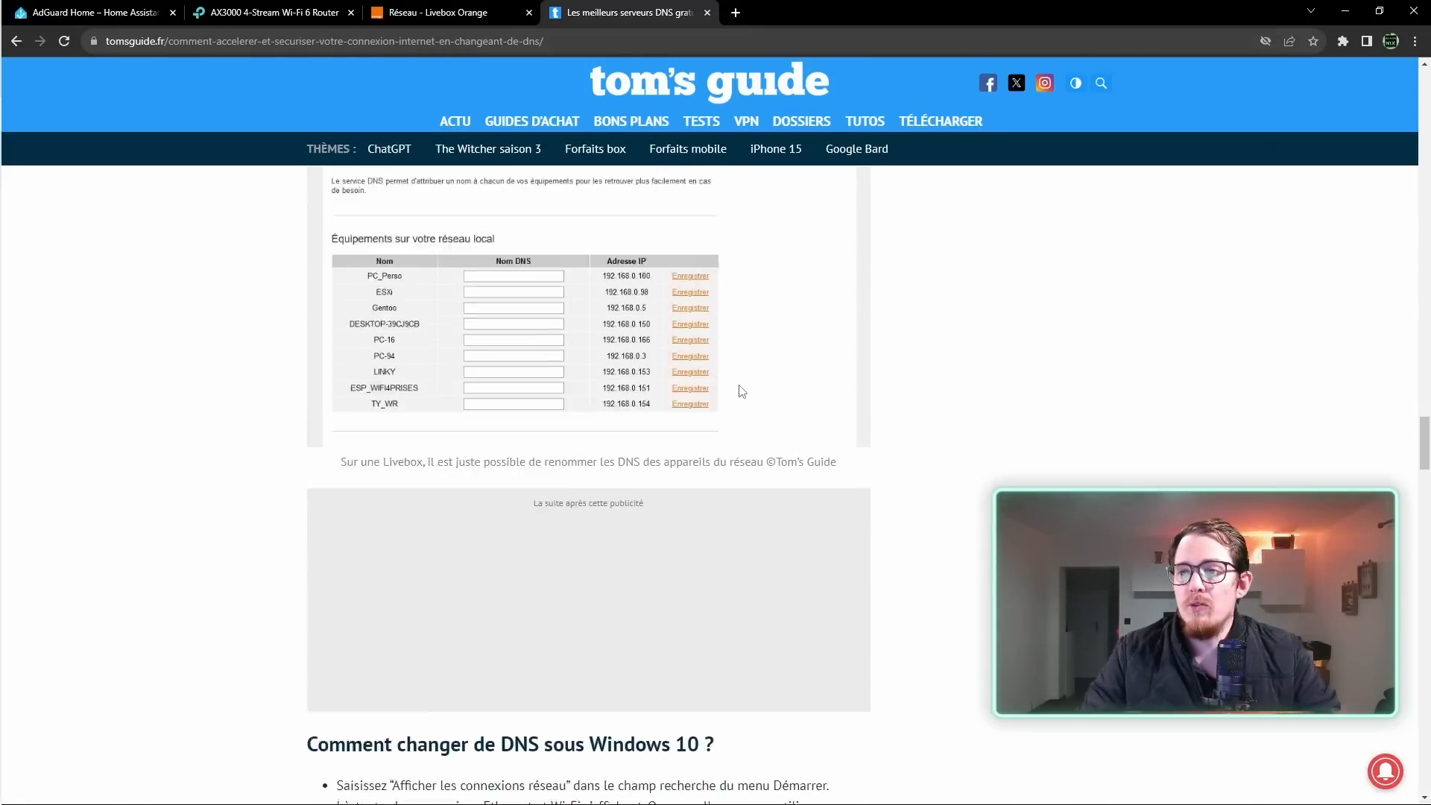
scroll(741, 391, up, 1)
drag(306, 333, 498, 357)
click(497, 357)
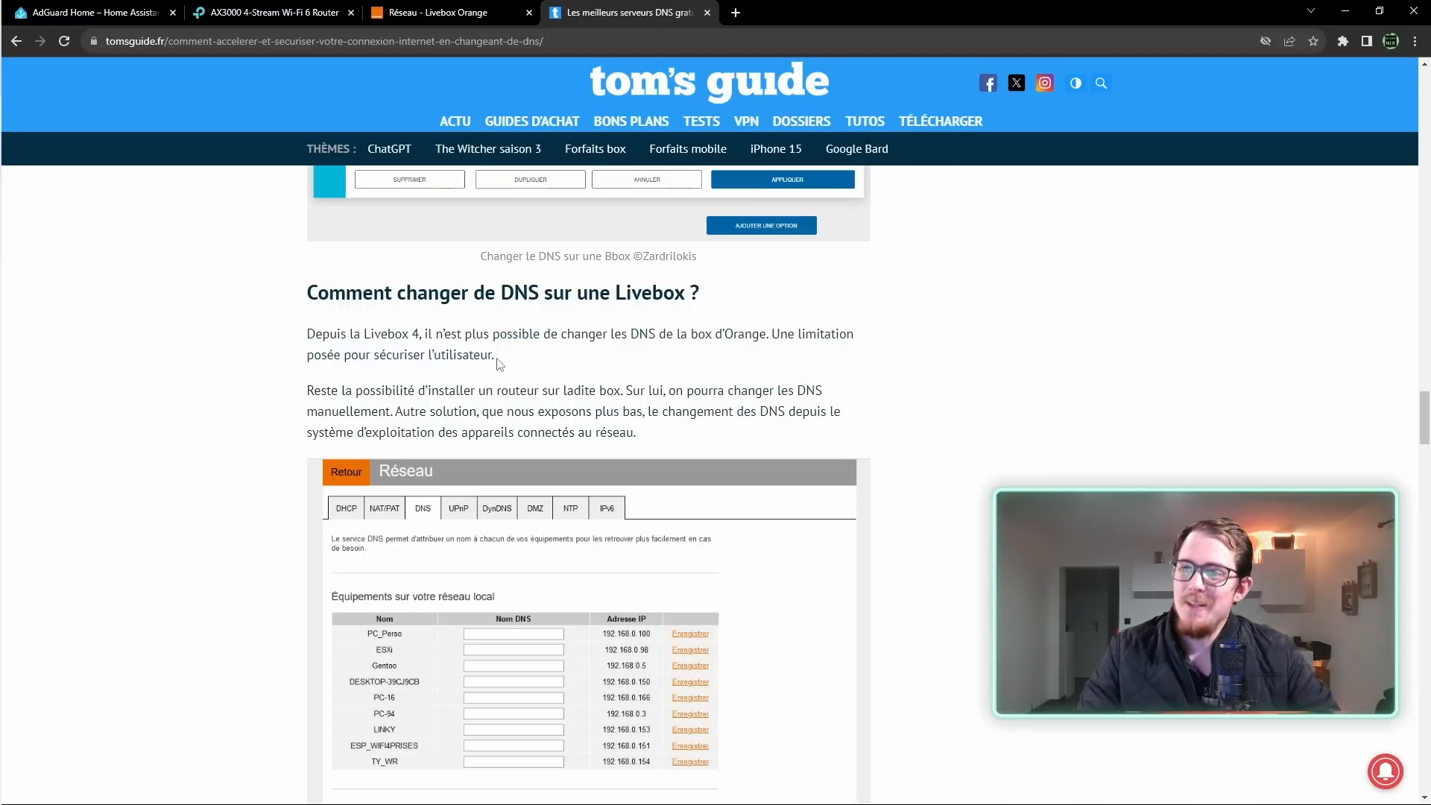
drag(499, 365, 362, 358)
click(455, 360)
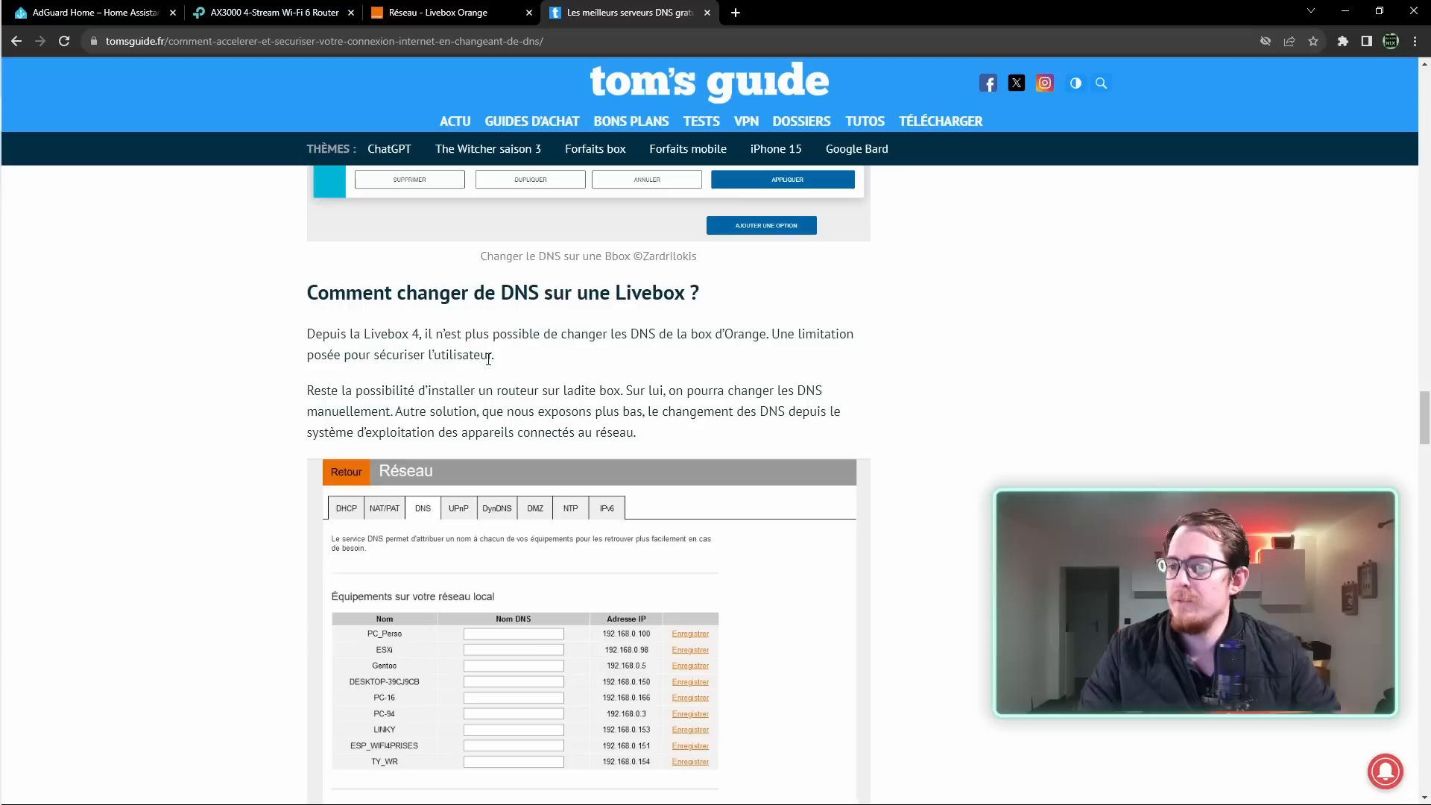
drag(536, 358, 273, 332)
click(564, 374)
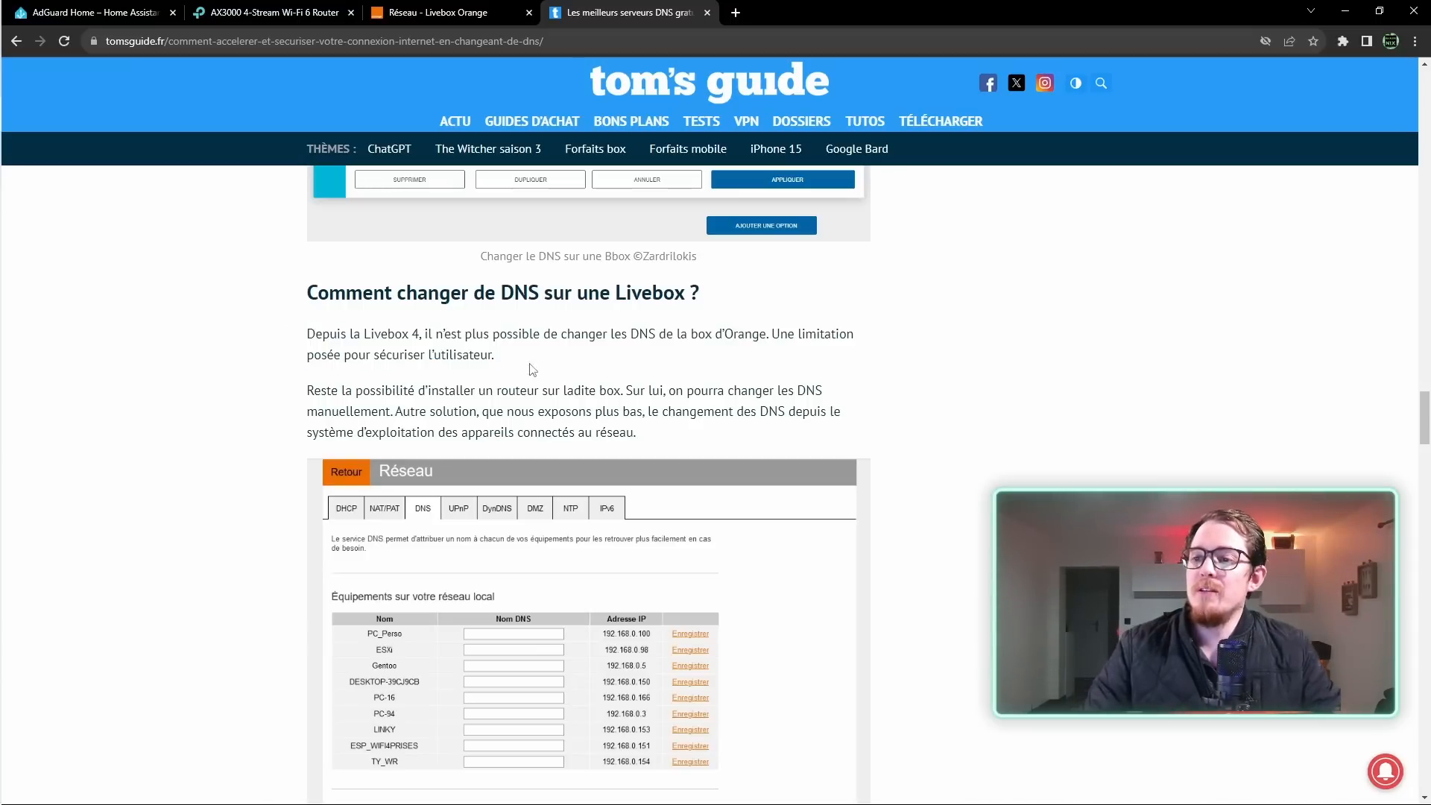
drag(511, 362, 312, 335)
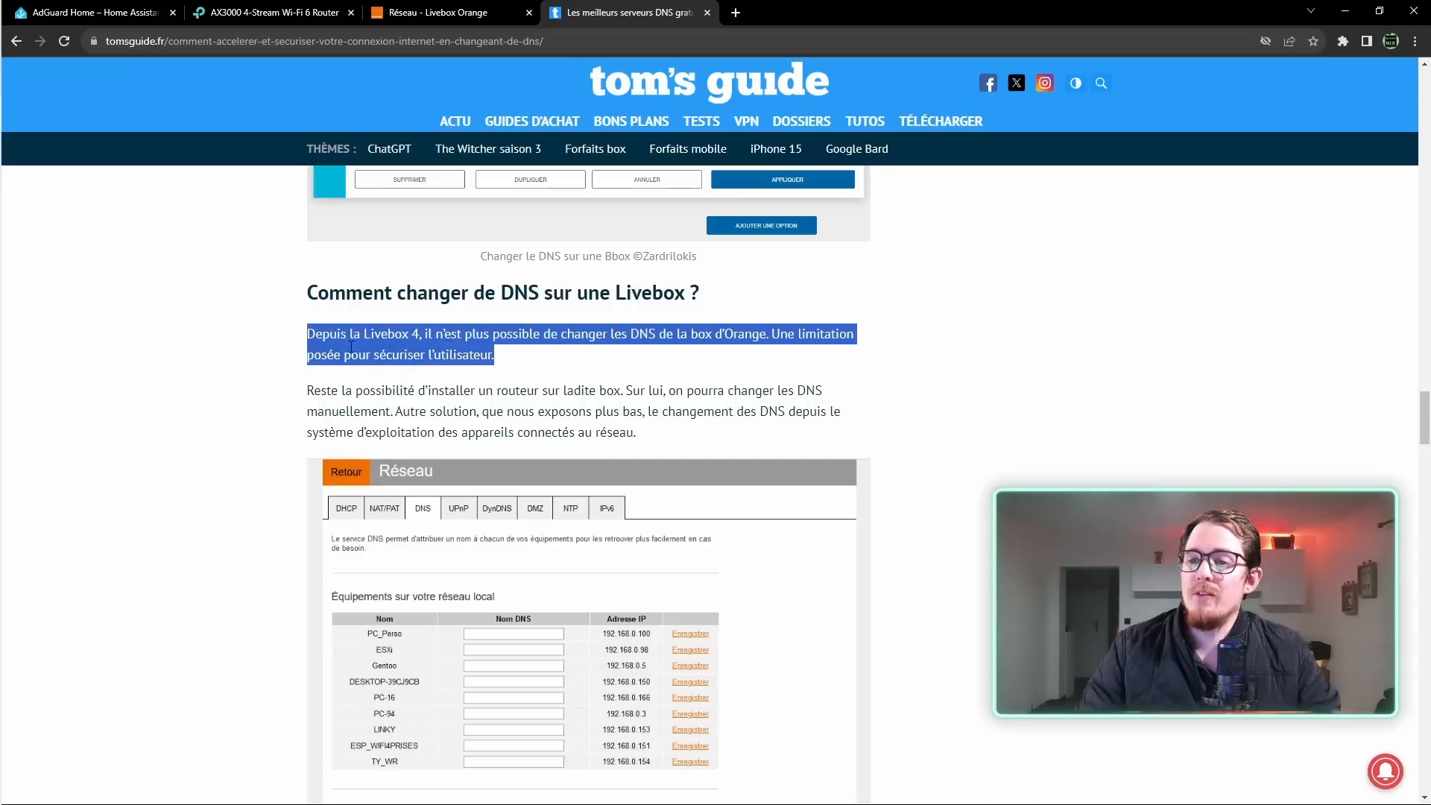
click(389, 355)
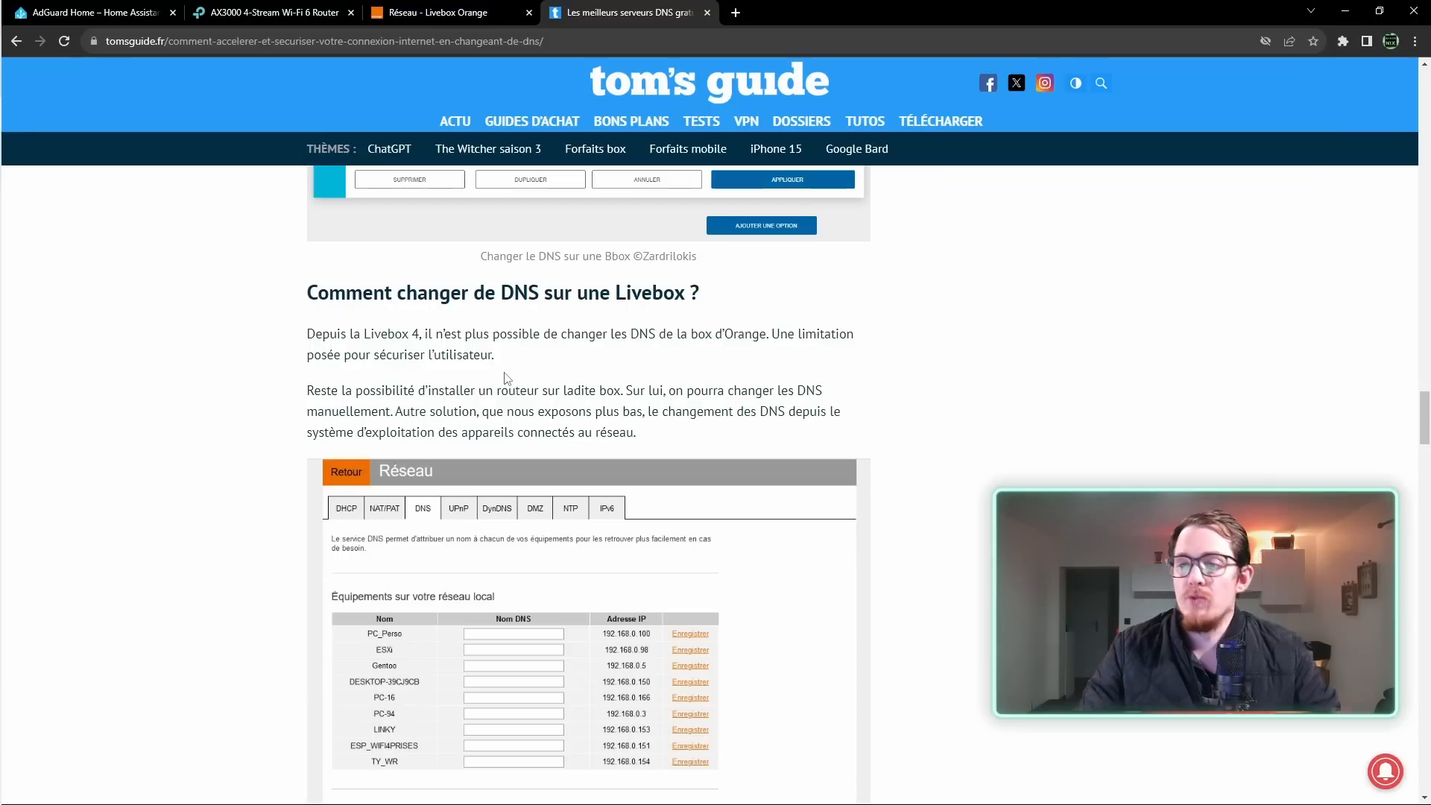
Examine the DNS page of the Livebox network settings and its device DNS name fields
click(450, 20)
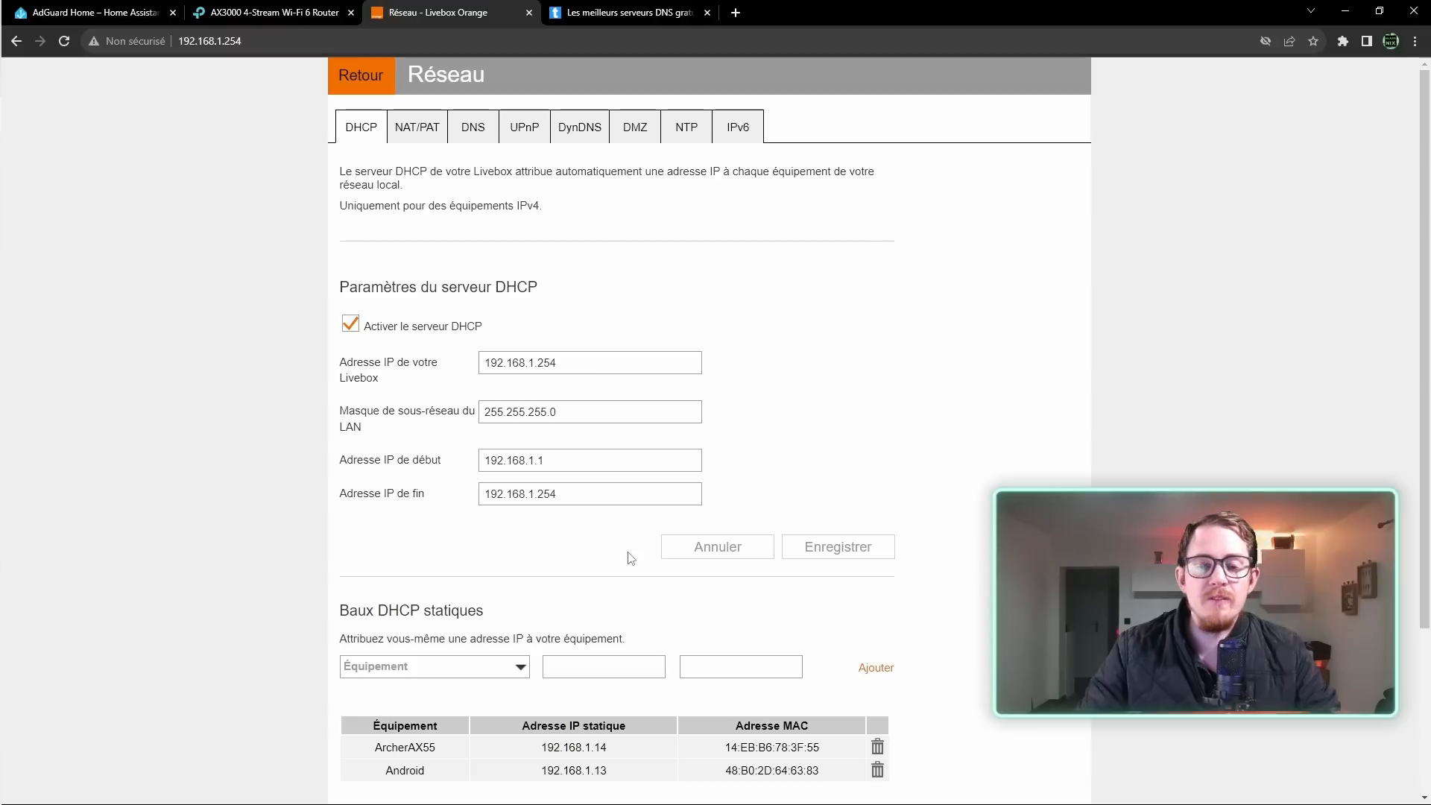
click(474, 128)
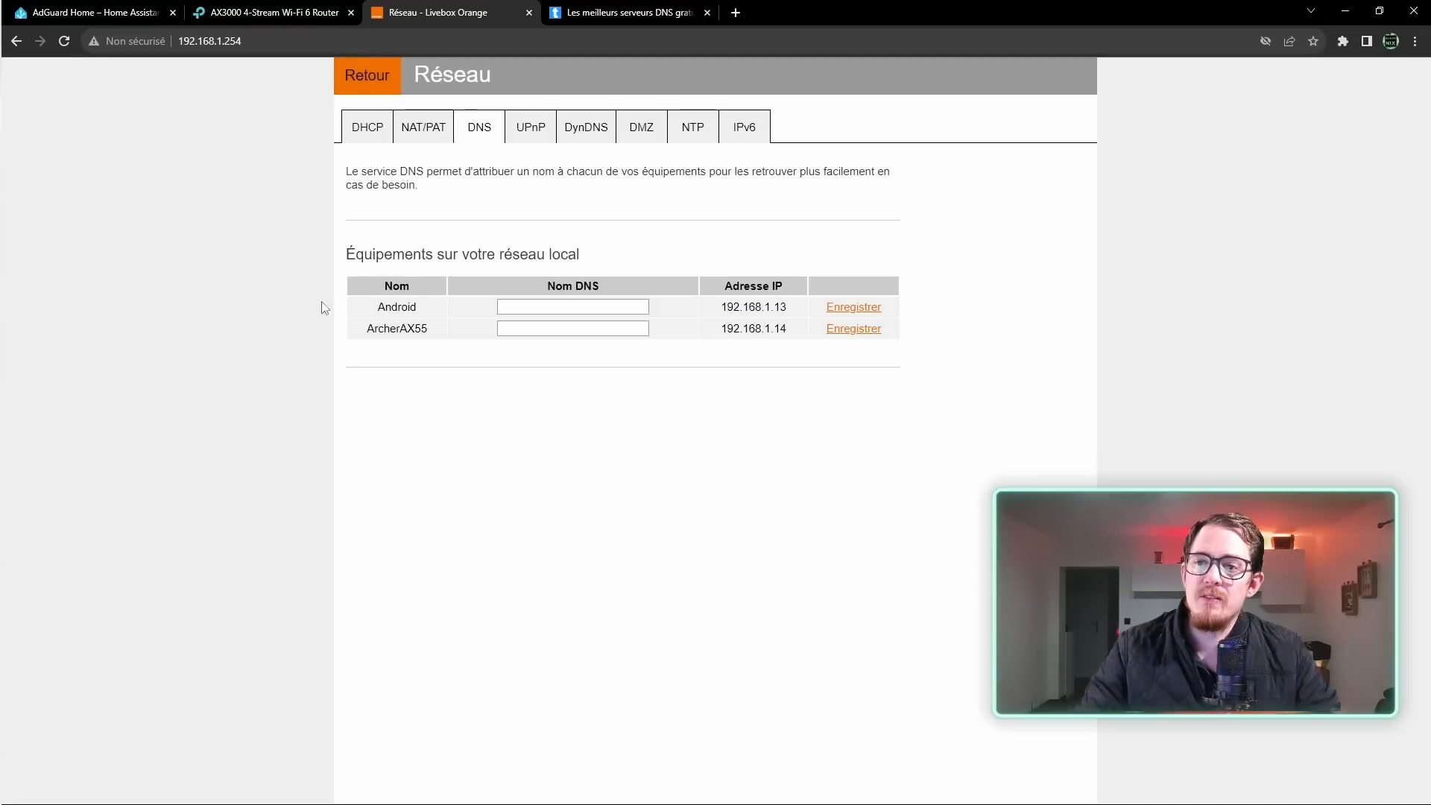
click(561, 306)
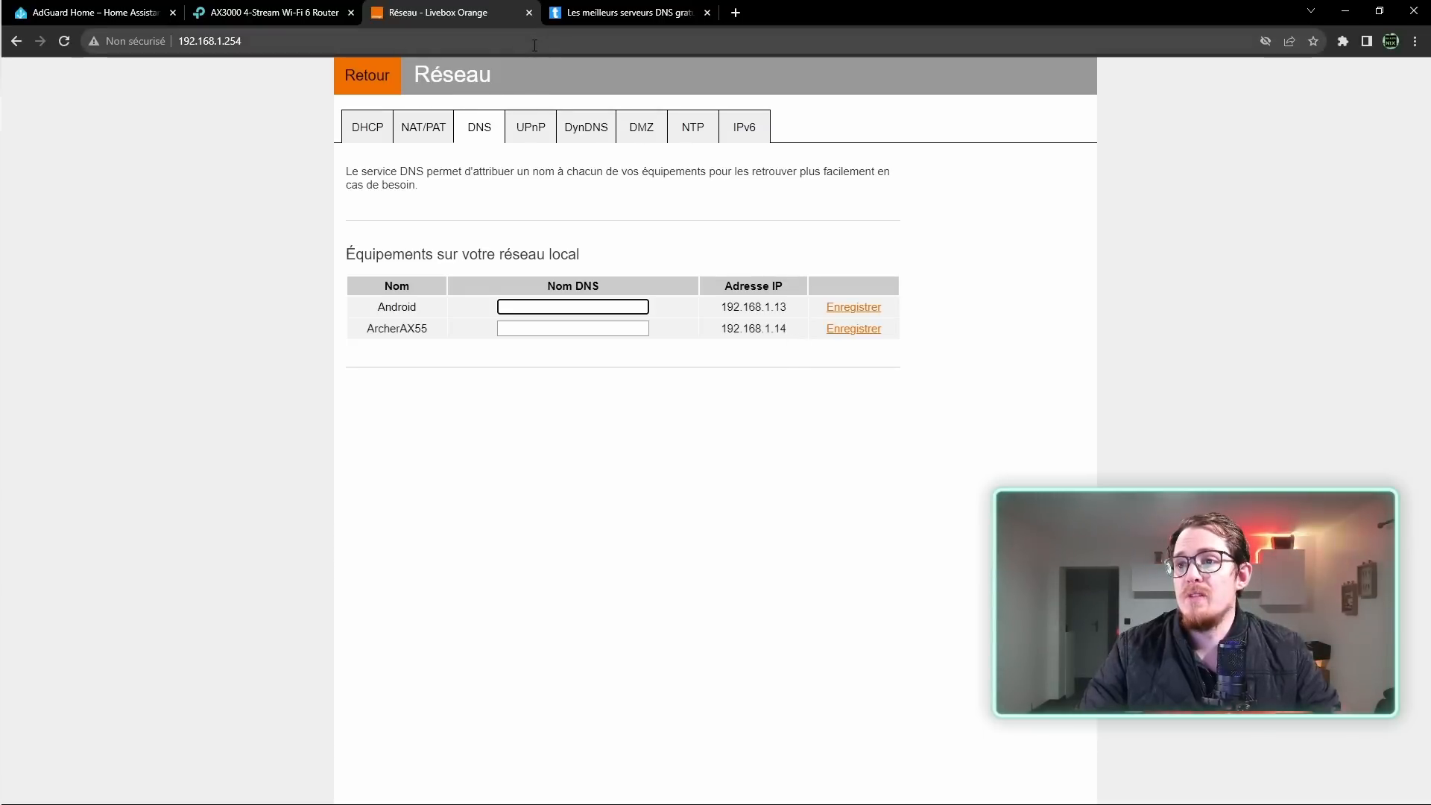
Review the Tom's Guide article's box login addresses and its DNS instructions for Freebox, SFR and Bbox
click(632, 13)
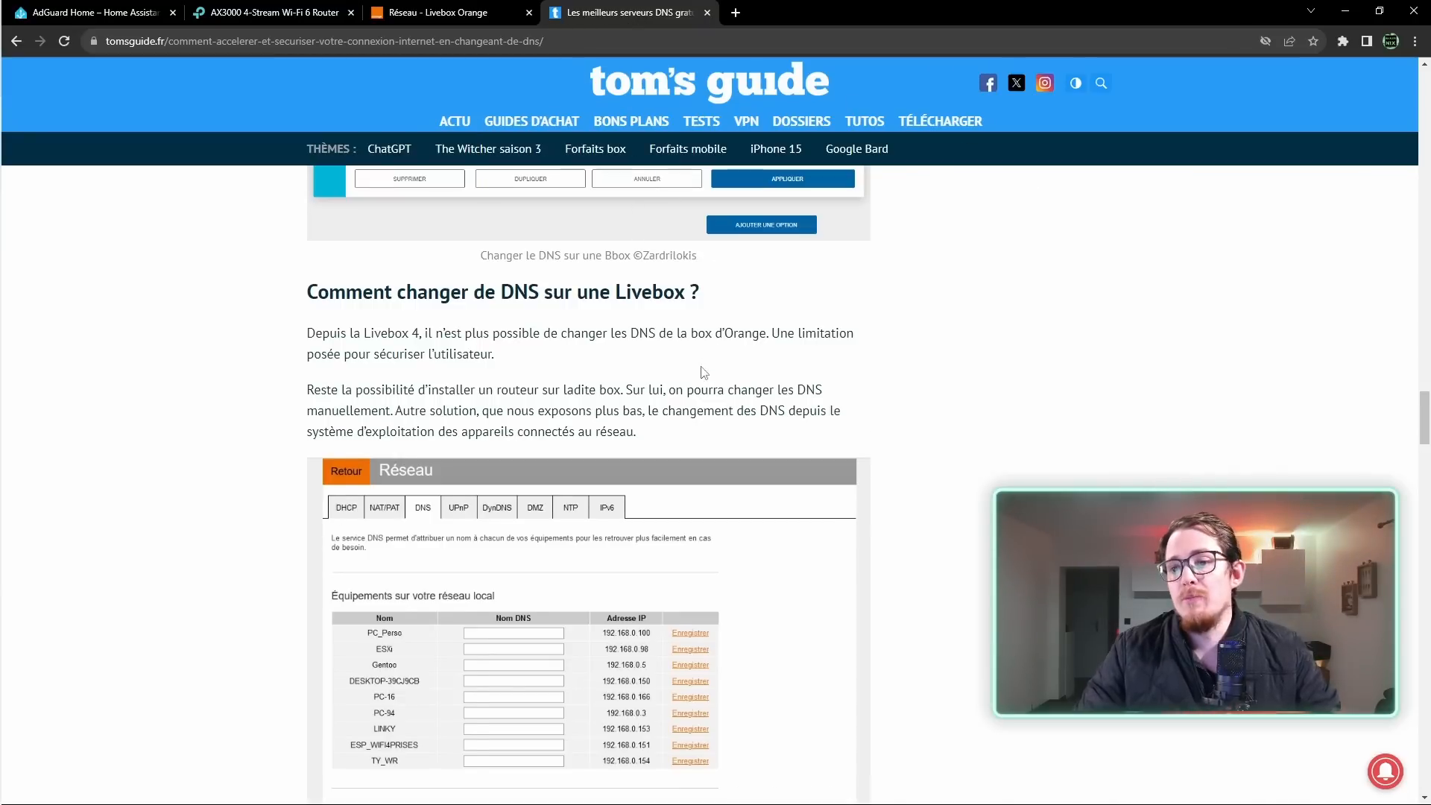
scroll(696, 374, up, 7)
scroll(696, 374, up, 15)
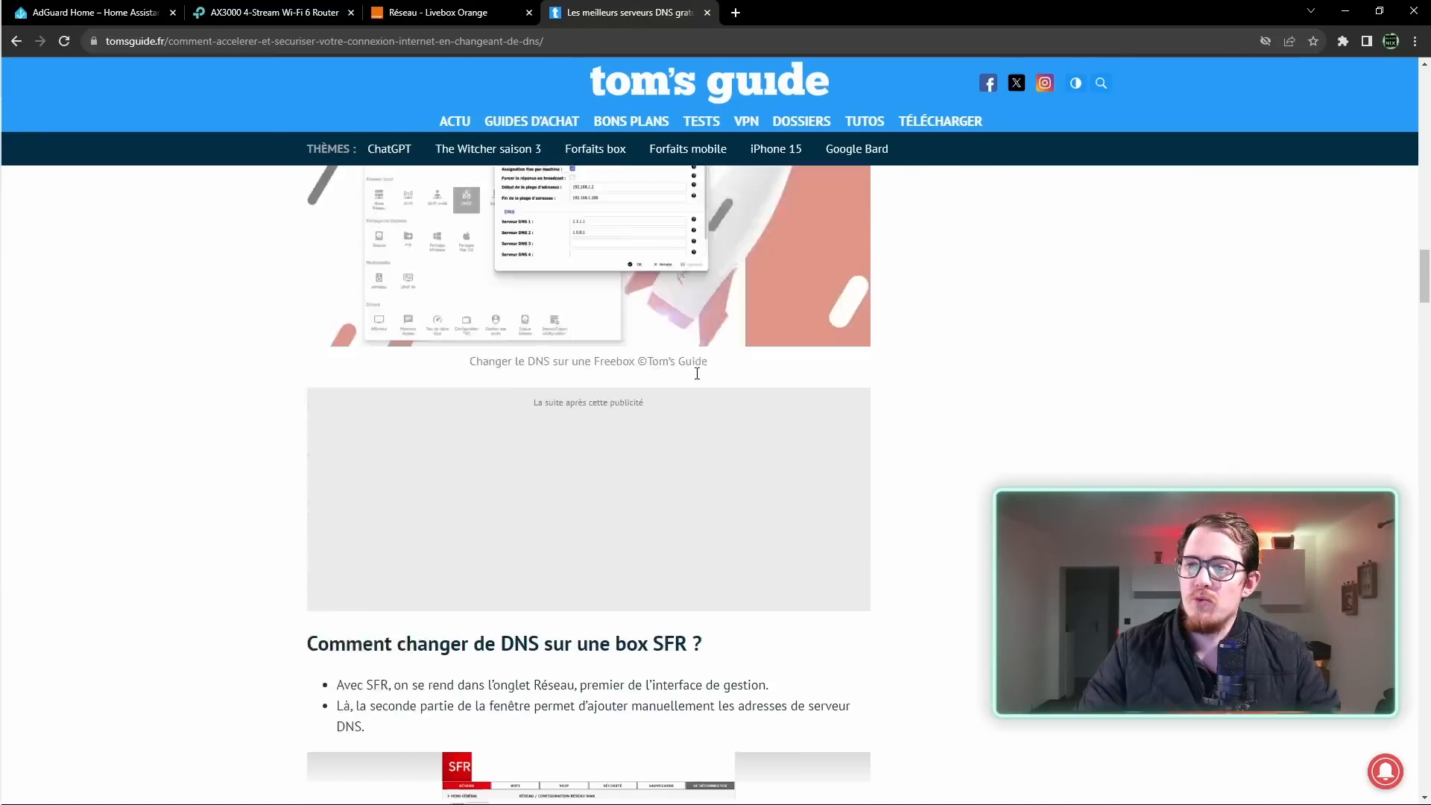
scroll(712, 370, down, 1)
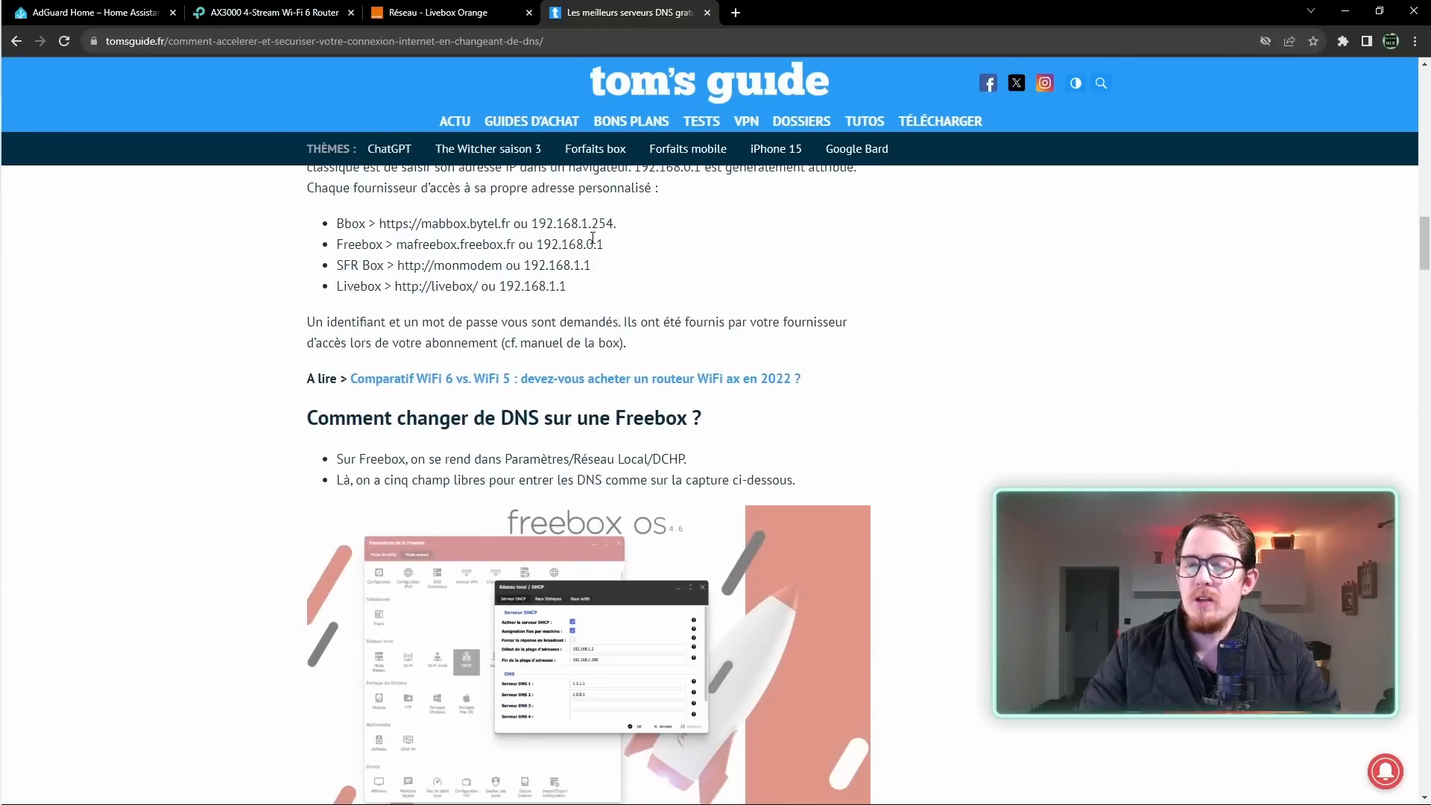
drag(337, 227, 381, 268)
click(381, 268)
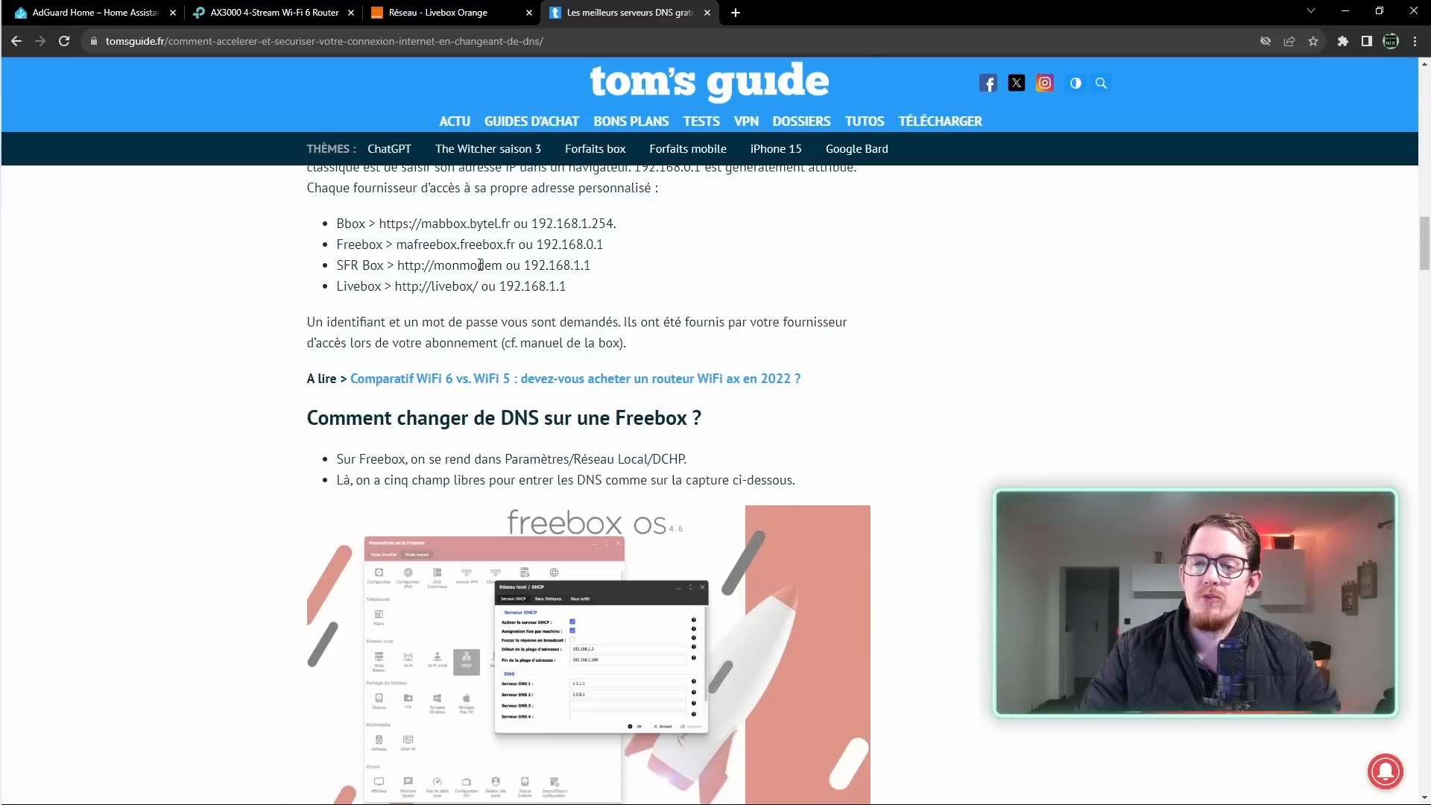
scroll(663, 381, up, 1)
scroll(664, 381, down, 5)
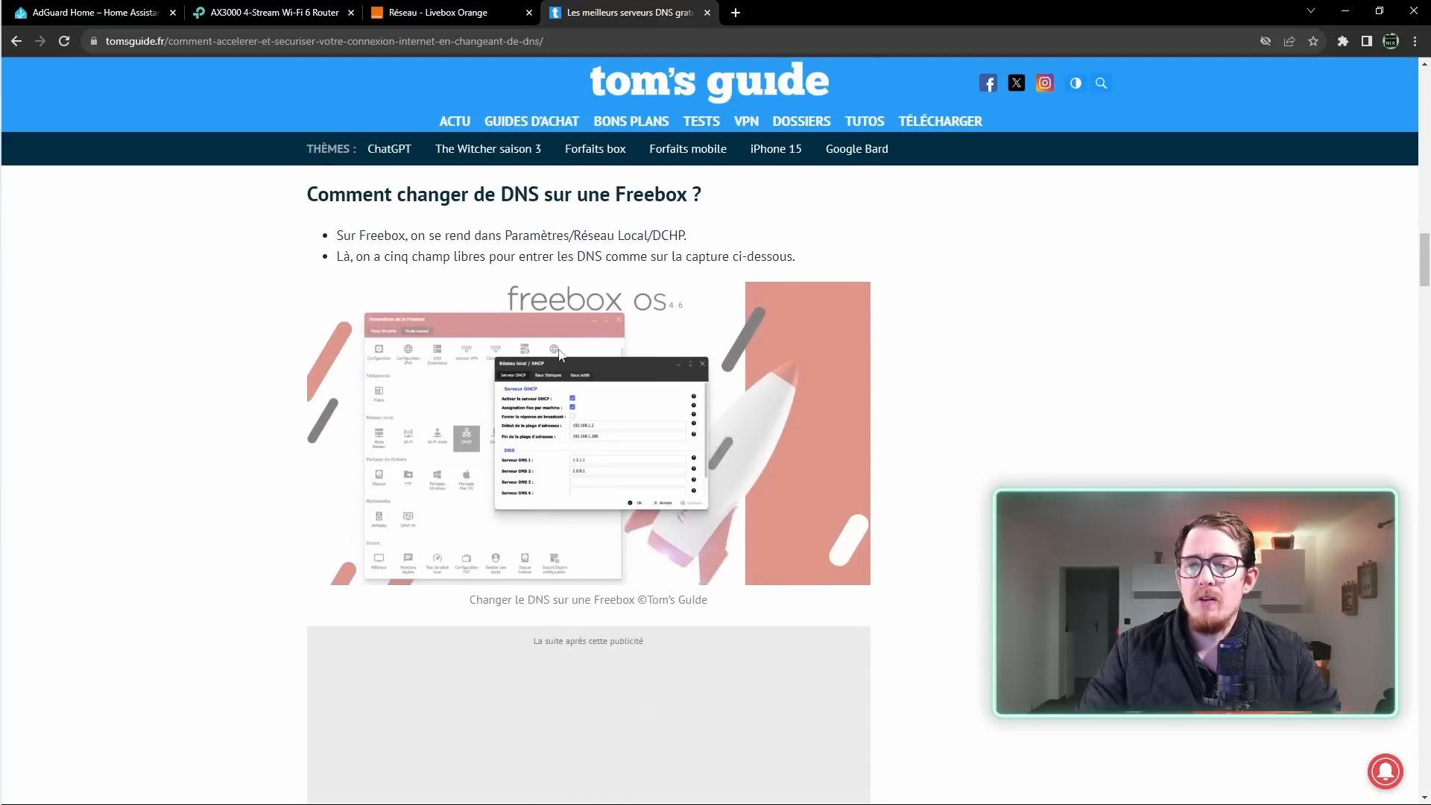
scroll(527, 404, down, 10)
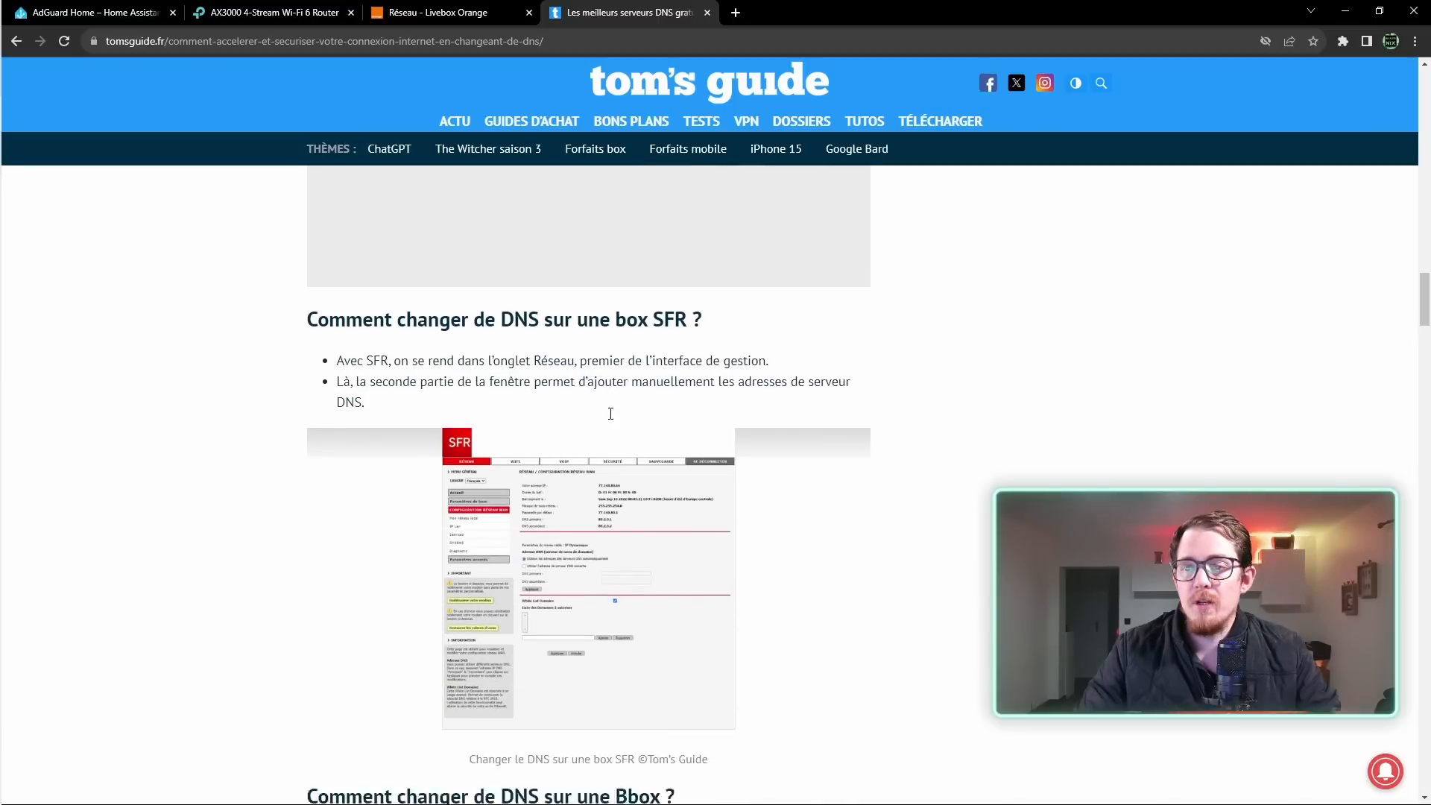
scroll(550, 389, down, 5)
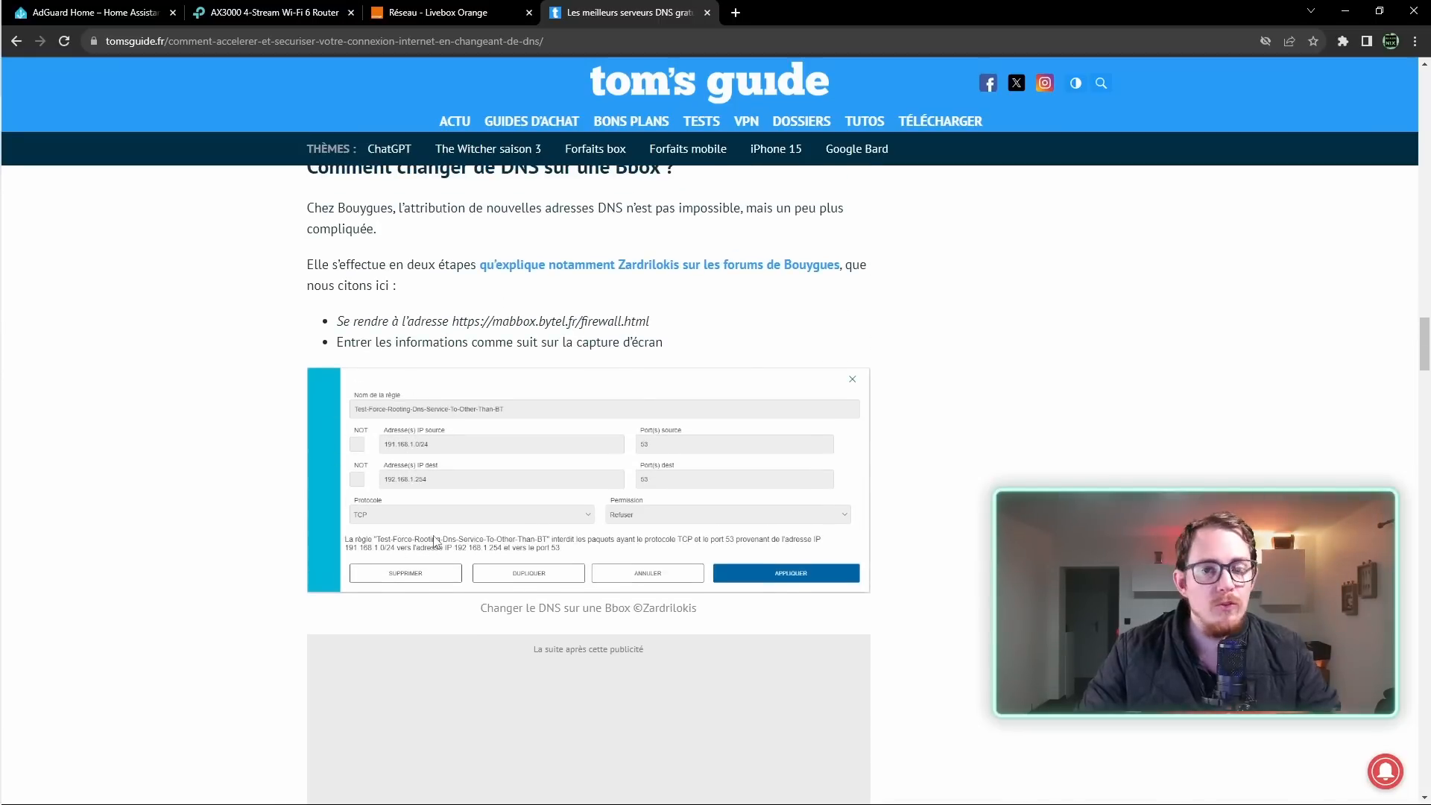
scroll(665, 503, down, 5)
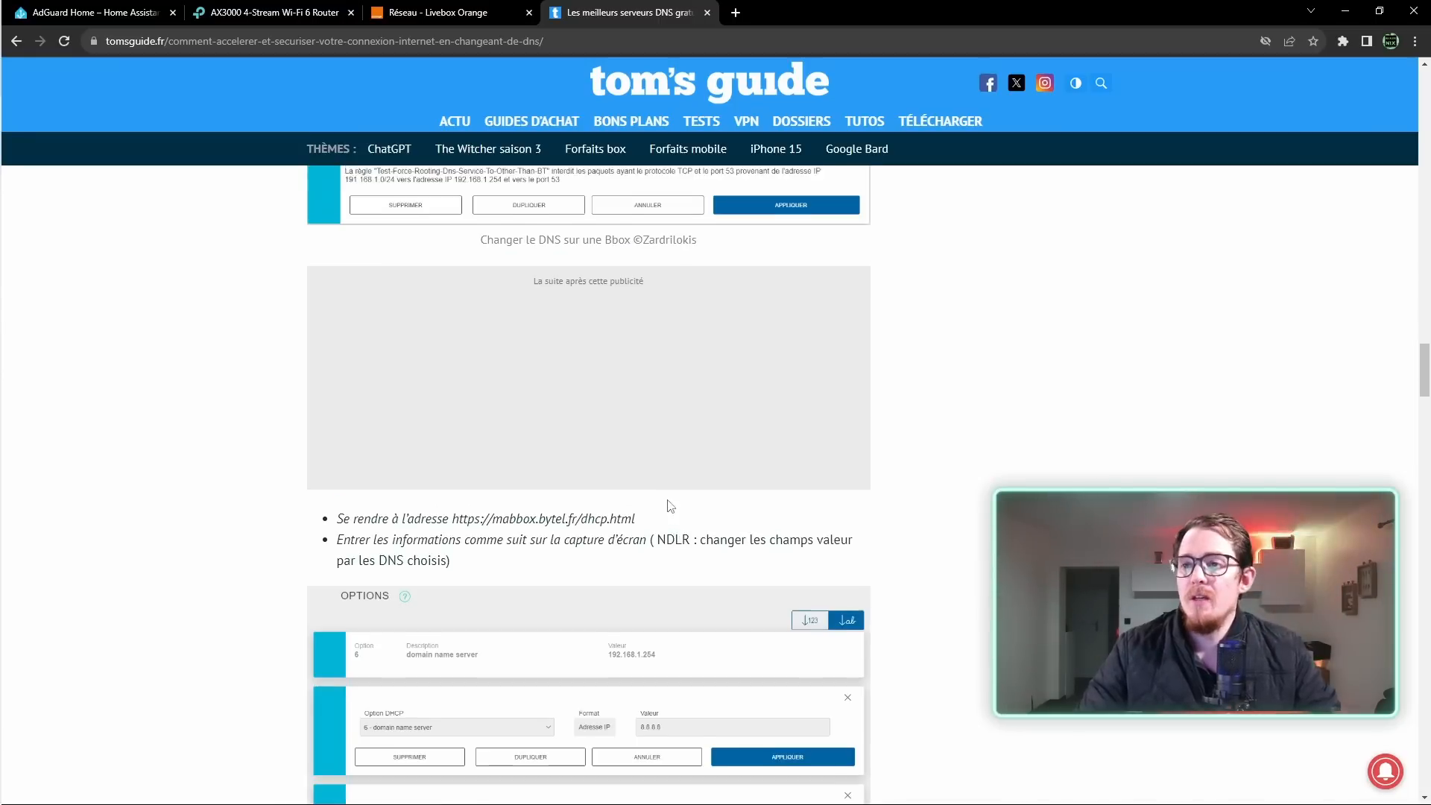
scroll(667, 504, up, 7)
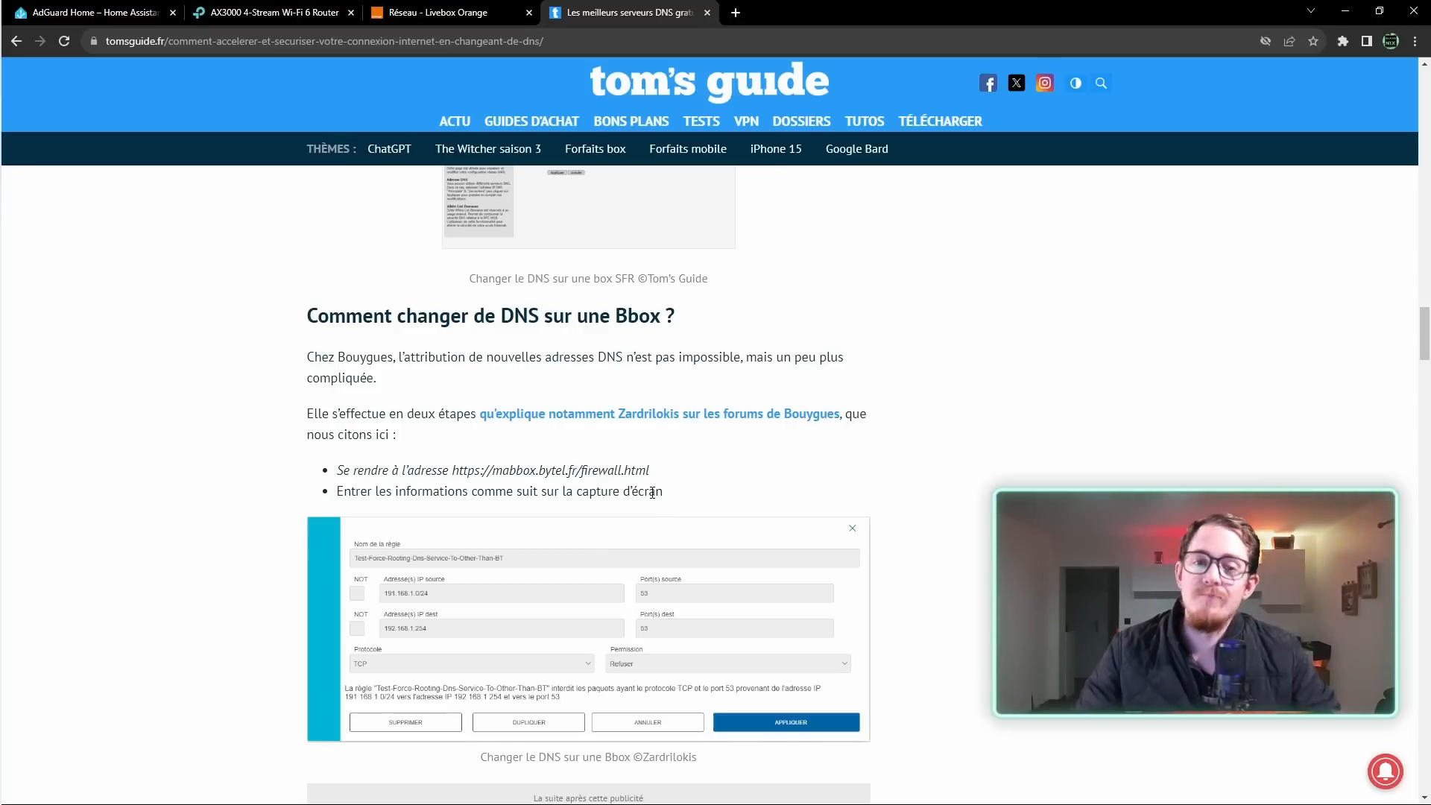
scroll(682, 316, down, 1)
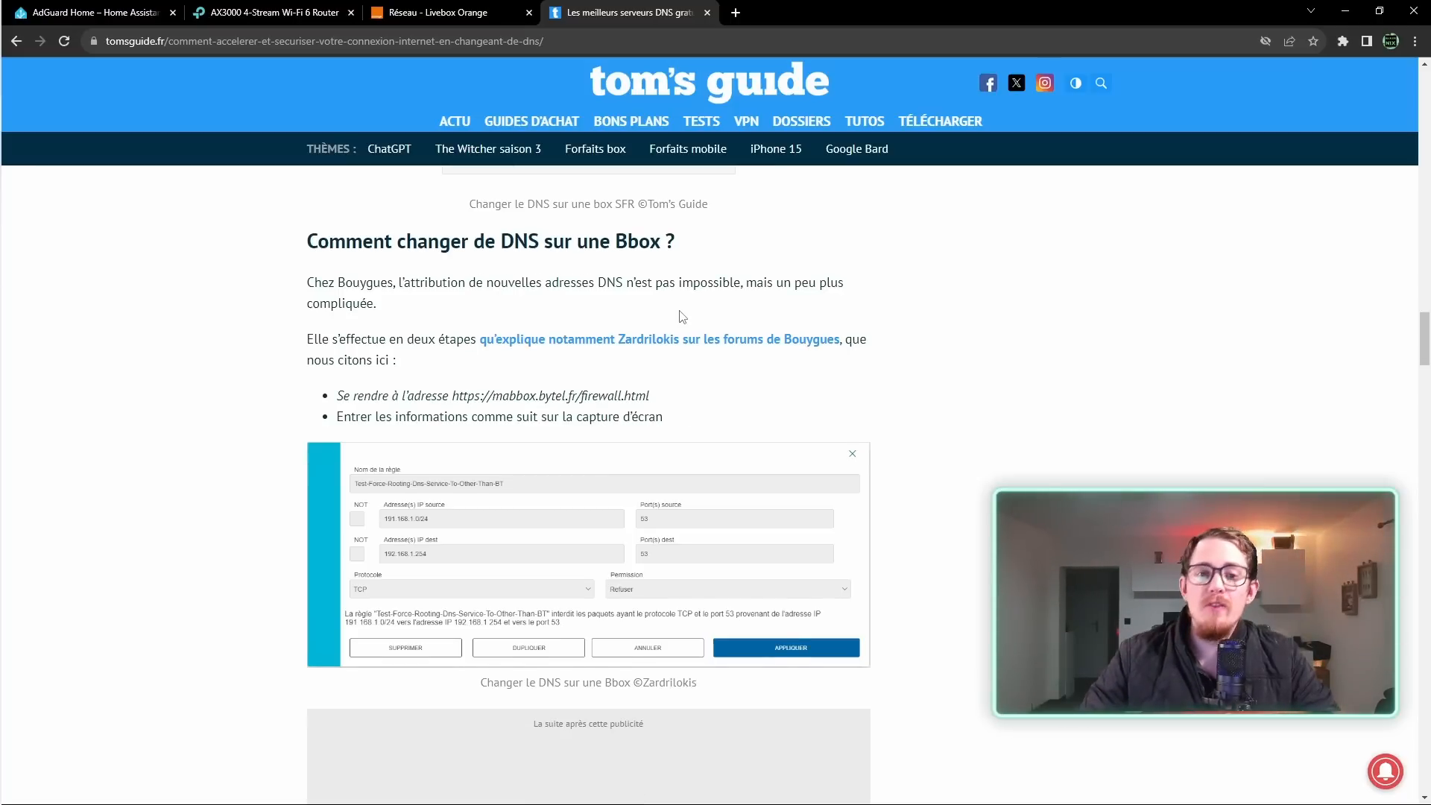
Return to the TP-Link router's DHCP page and close the Livebox and Tom's Guide pages
click(289, 22)
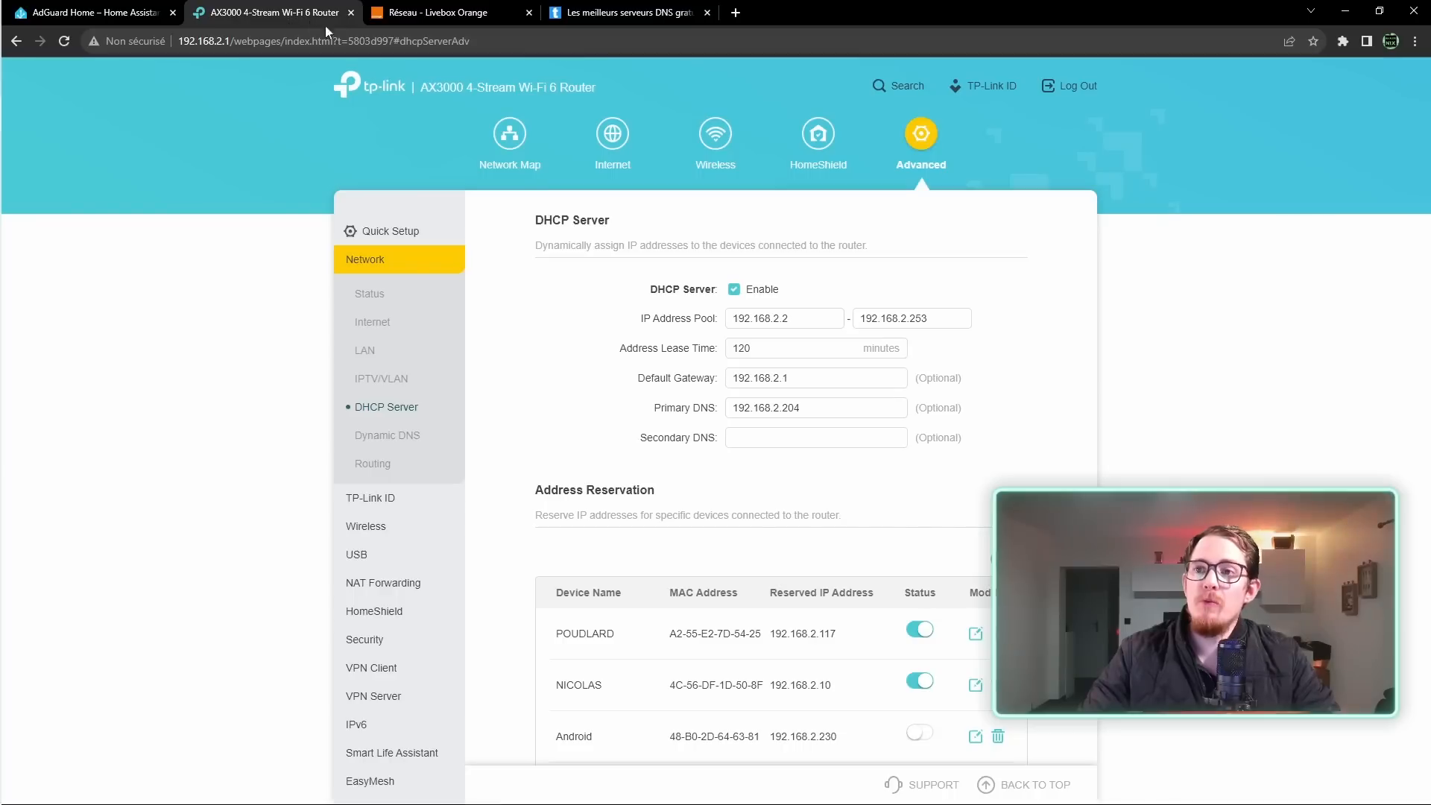
click(529, 15)
click(529, 13)
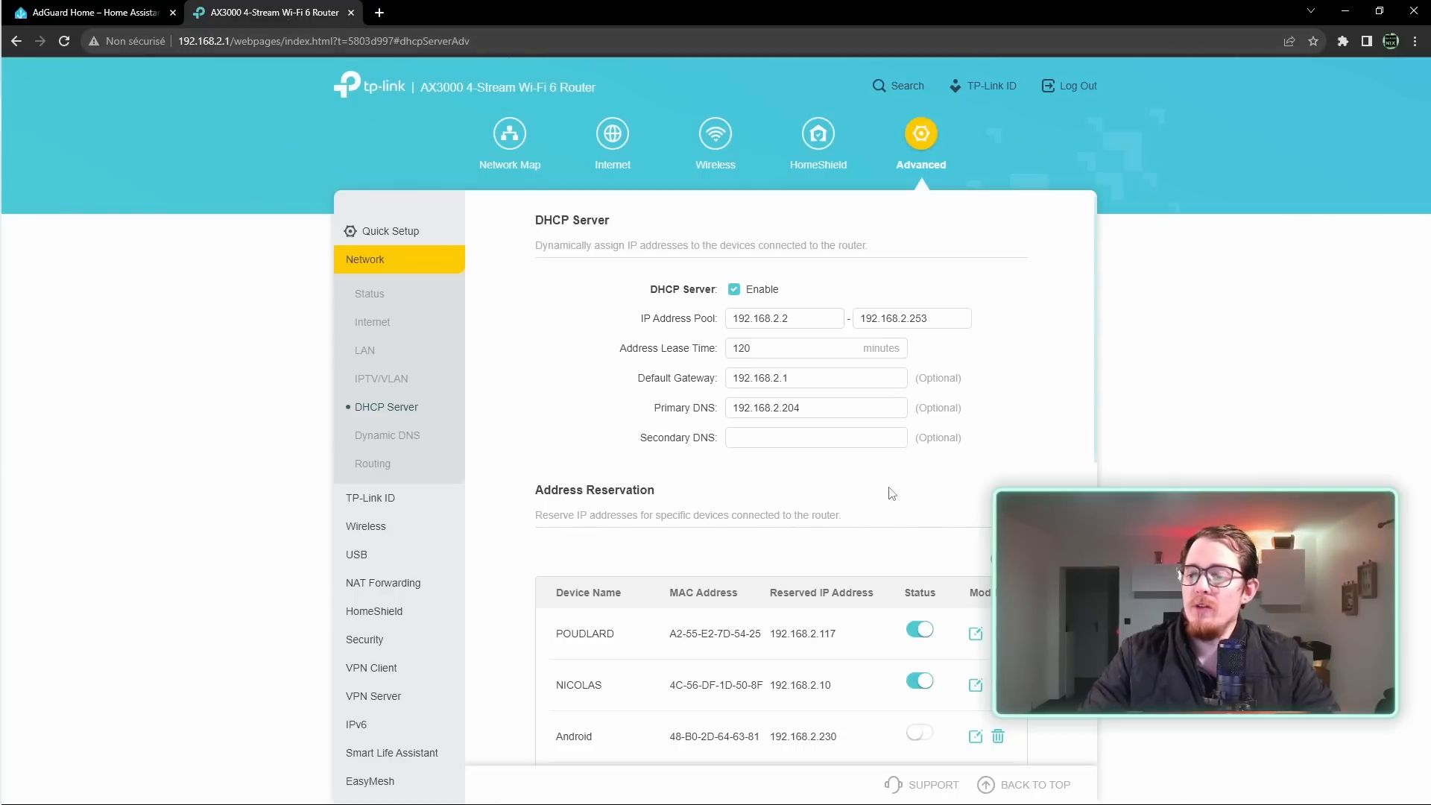
Check the AdGuard Home dashboard's query statistics and return to the router's DHCP page
click(122, 15)
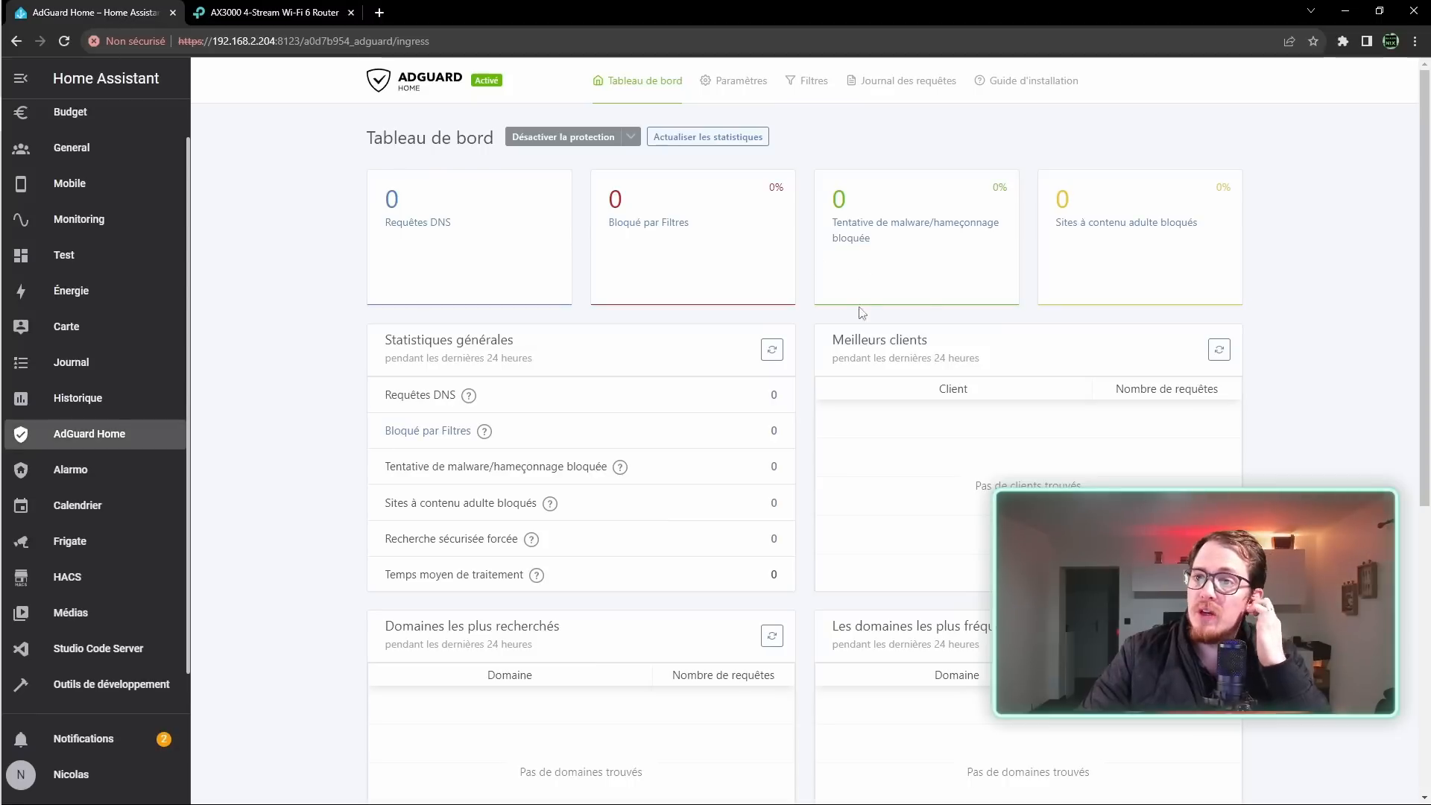
click(263, 15)
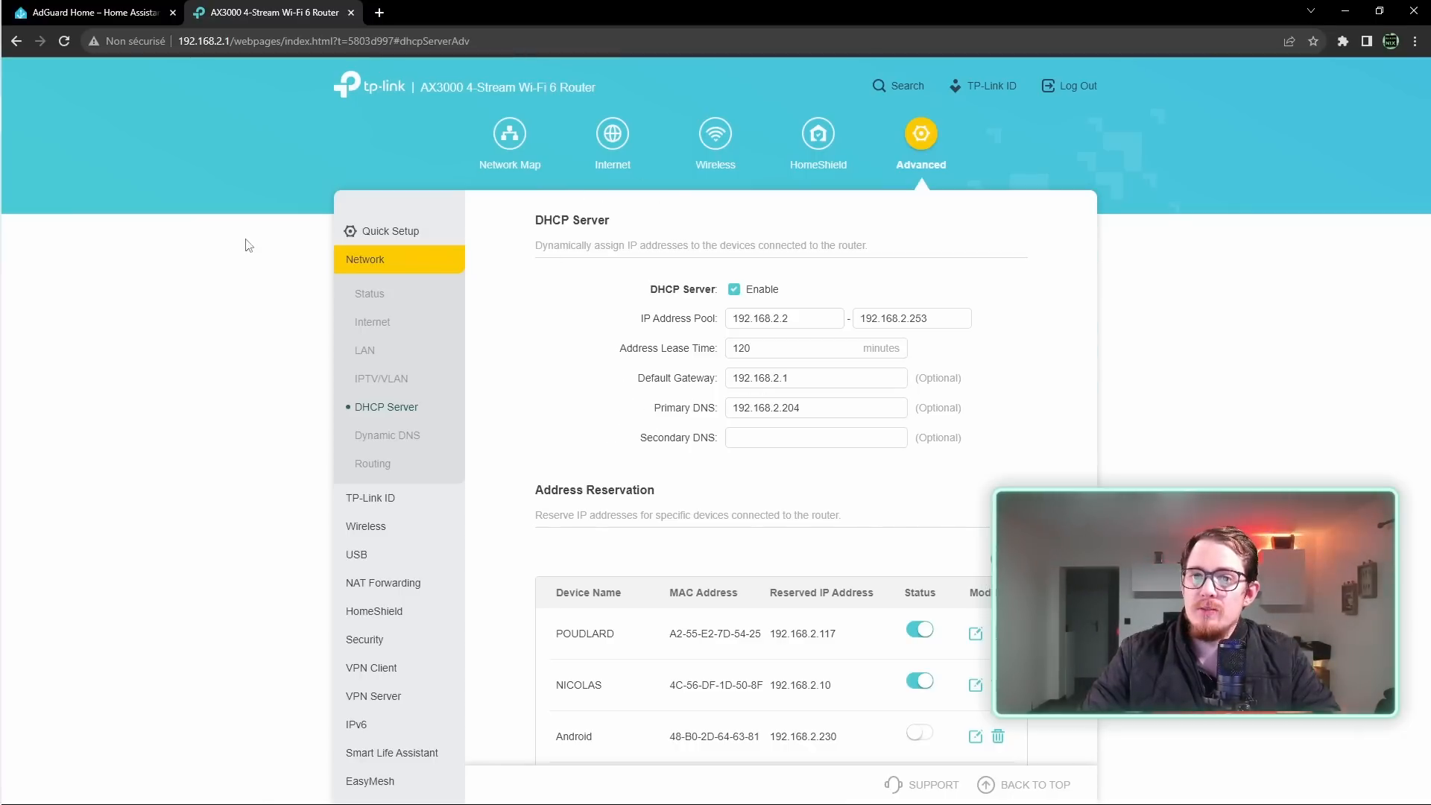
Disable and re-enable the PC's Realtek Ethernet adapter in the Windows network connections, and close the connections window
mouse_move(1, 278)
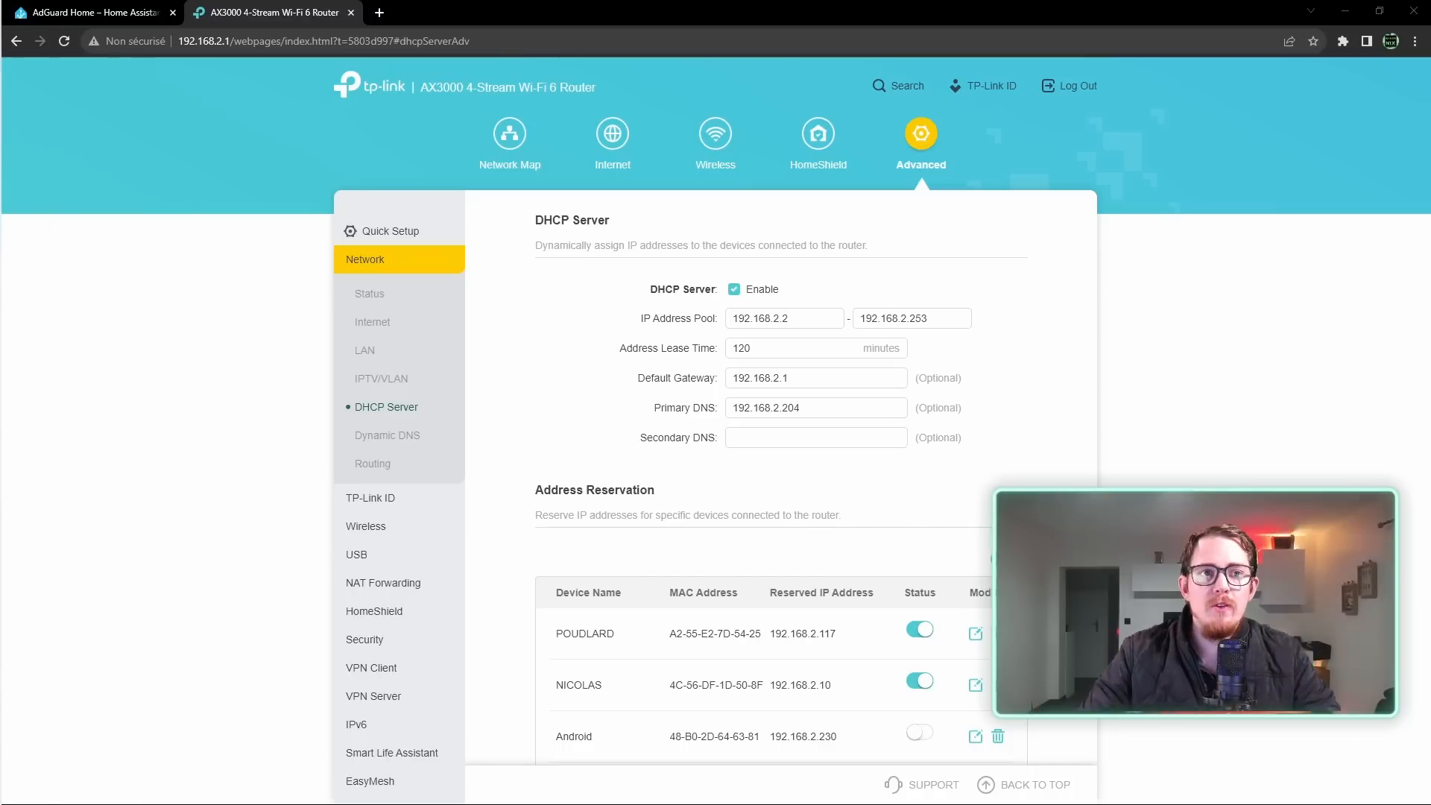
drag(681, 173, 674, 128)
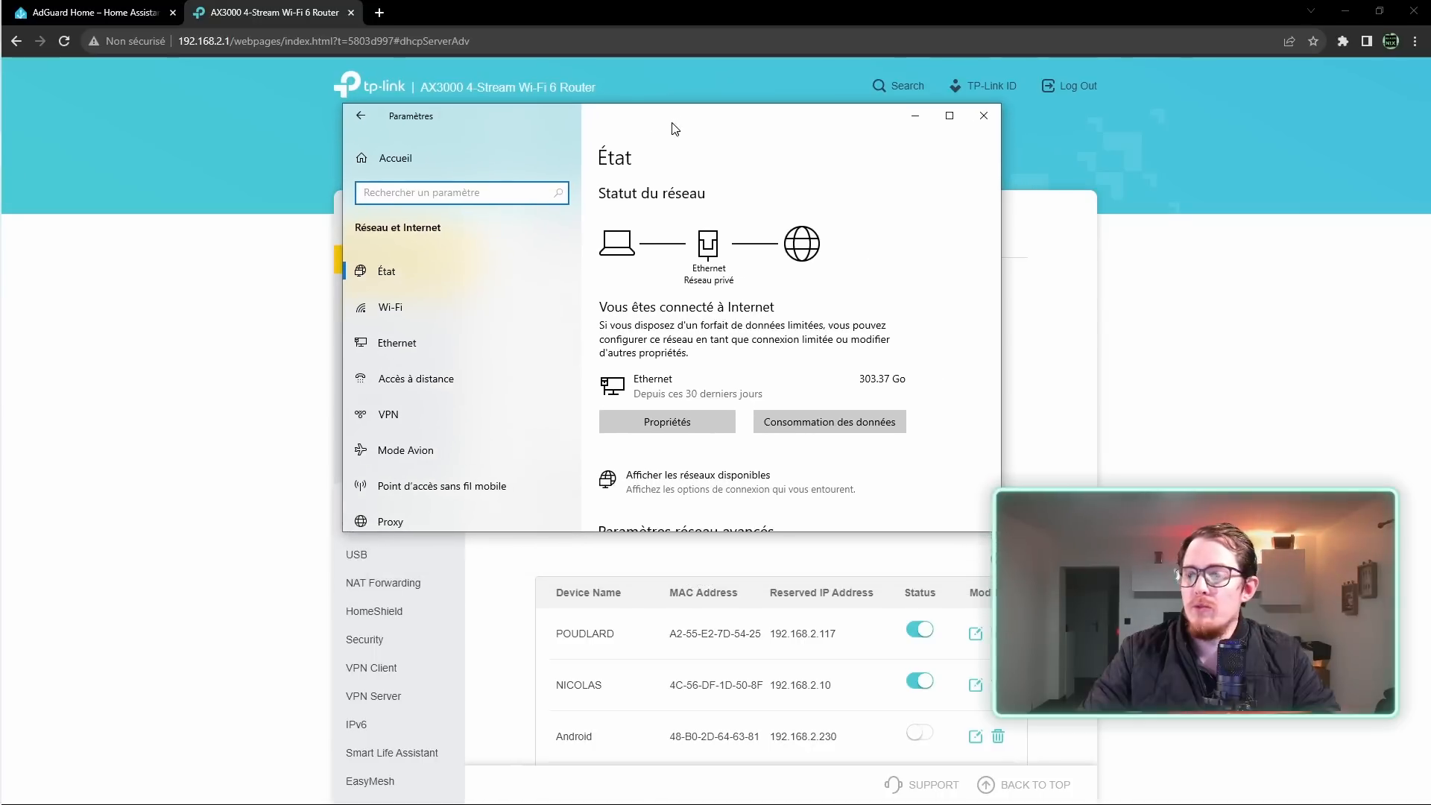
scroll(686, 436, down, 3)
click(670, 373)
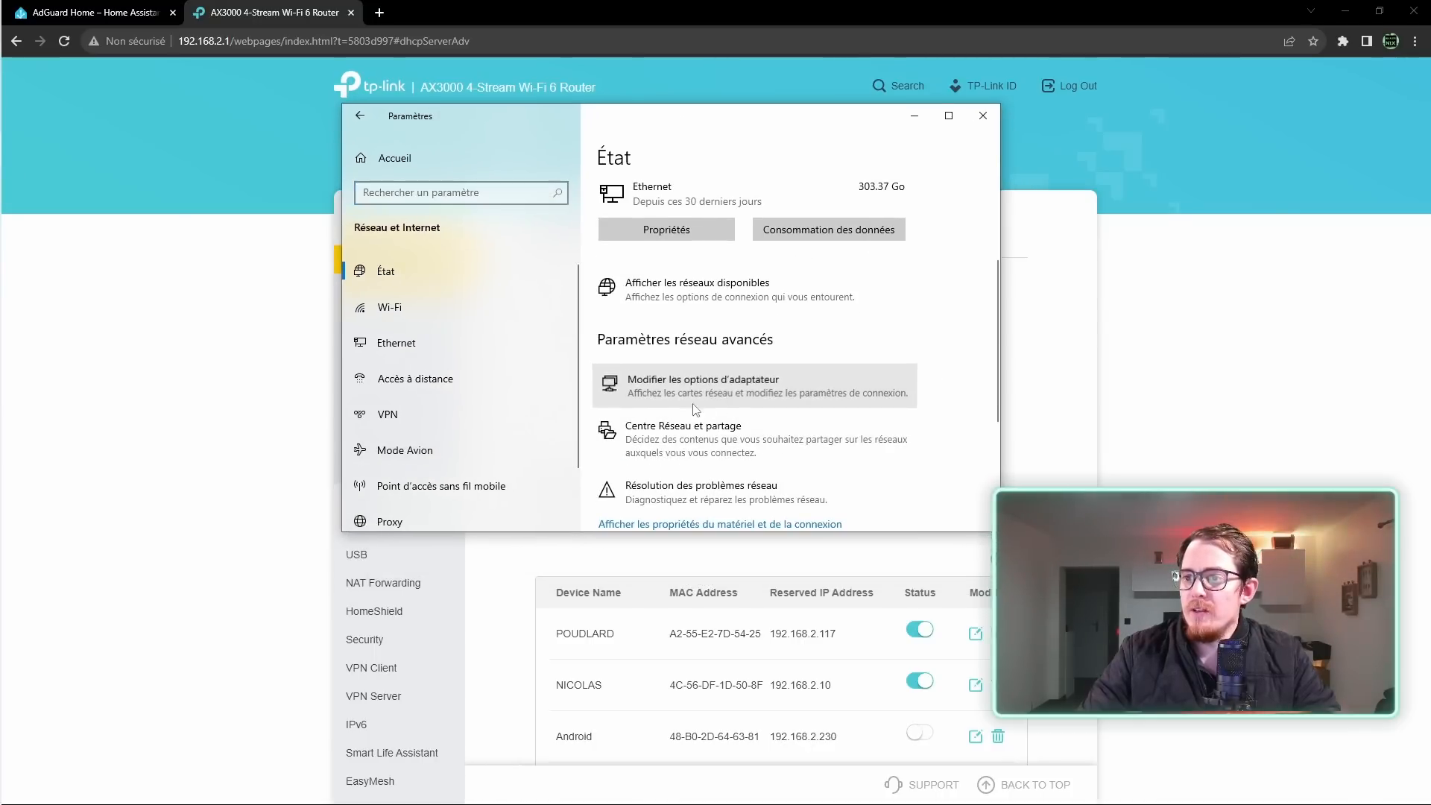
right_click(430, 267)
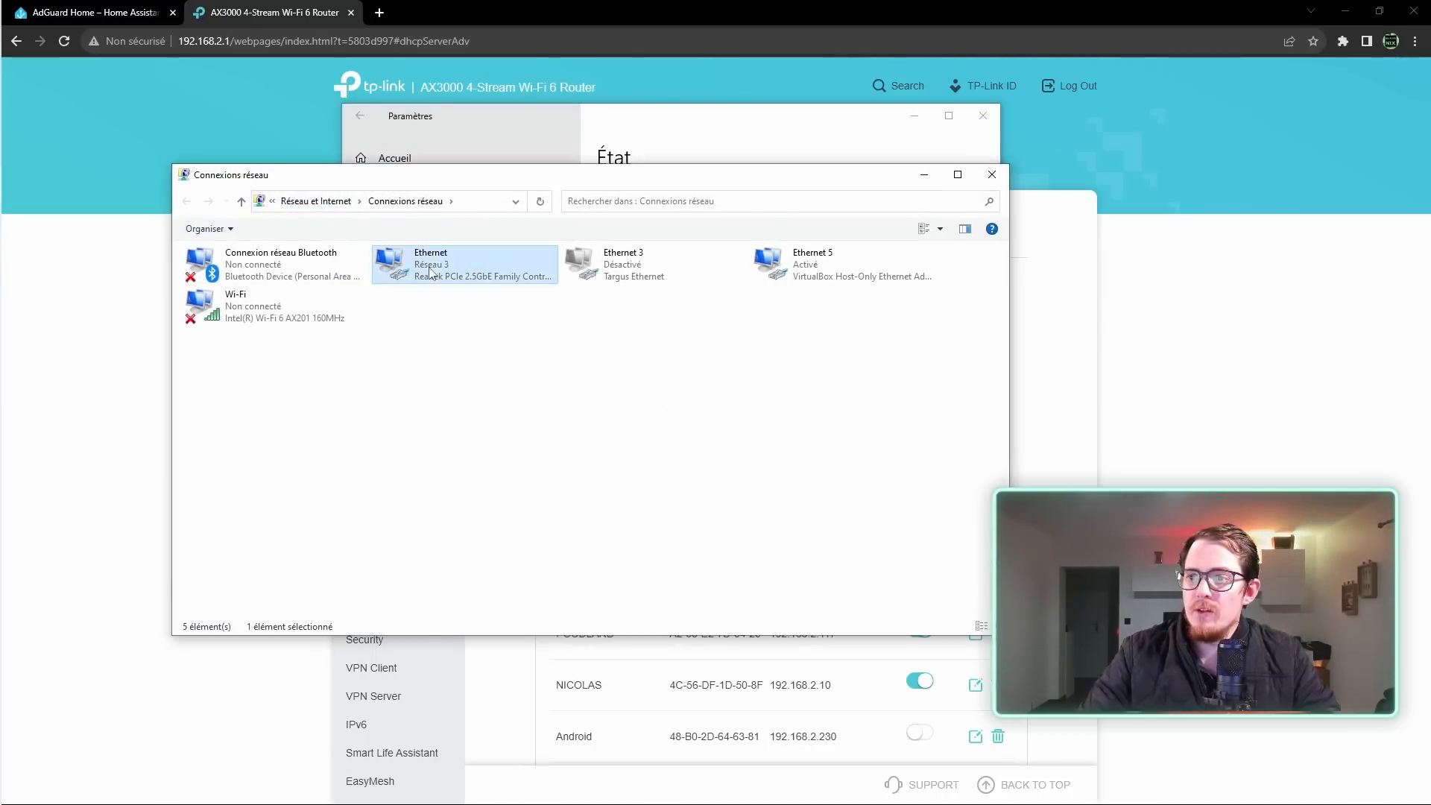
click(477, 279)
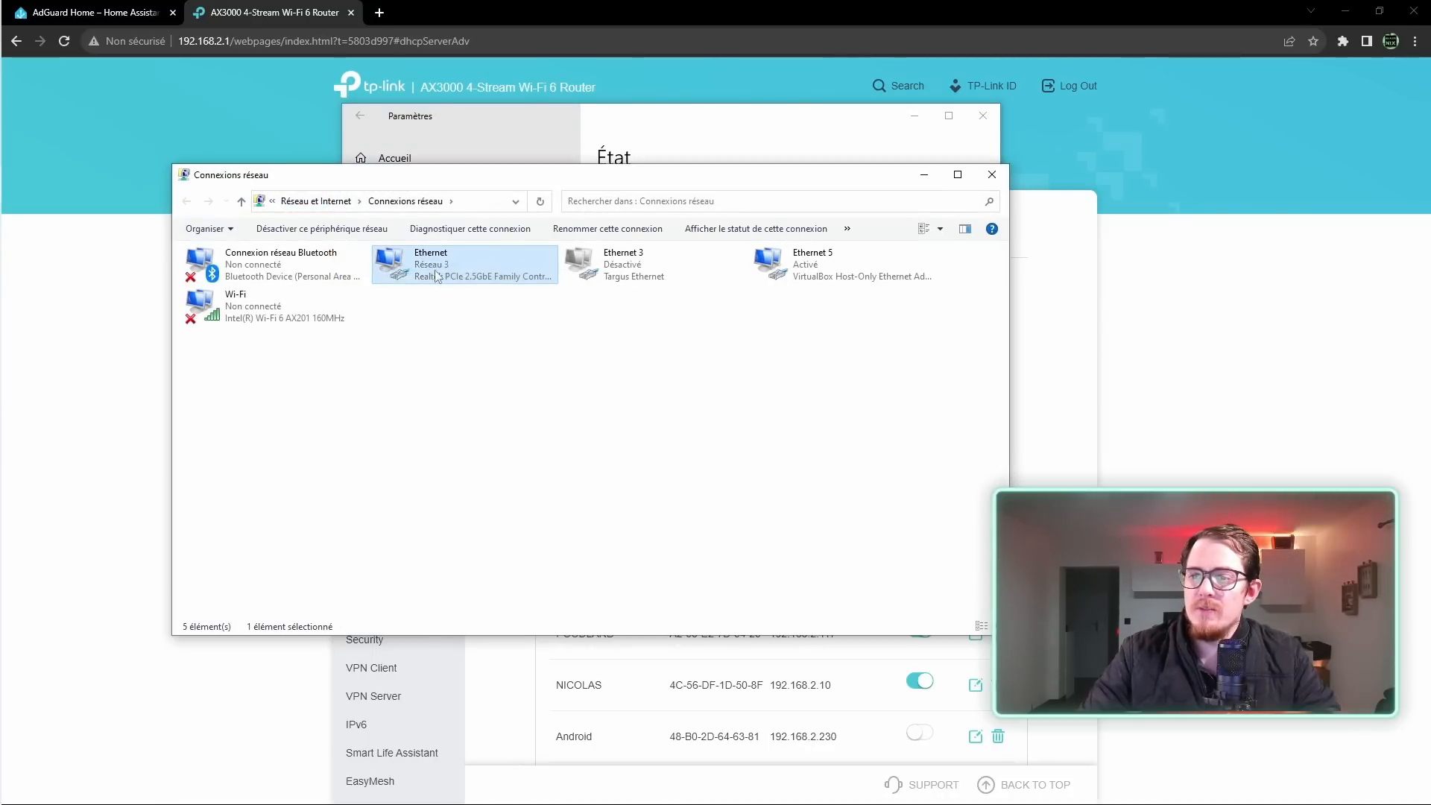
right_click(440, 270)
click(462, 281)
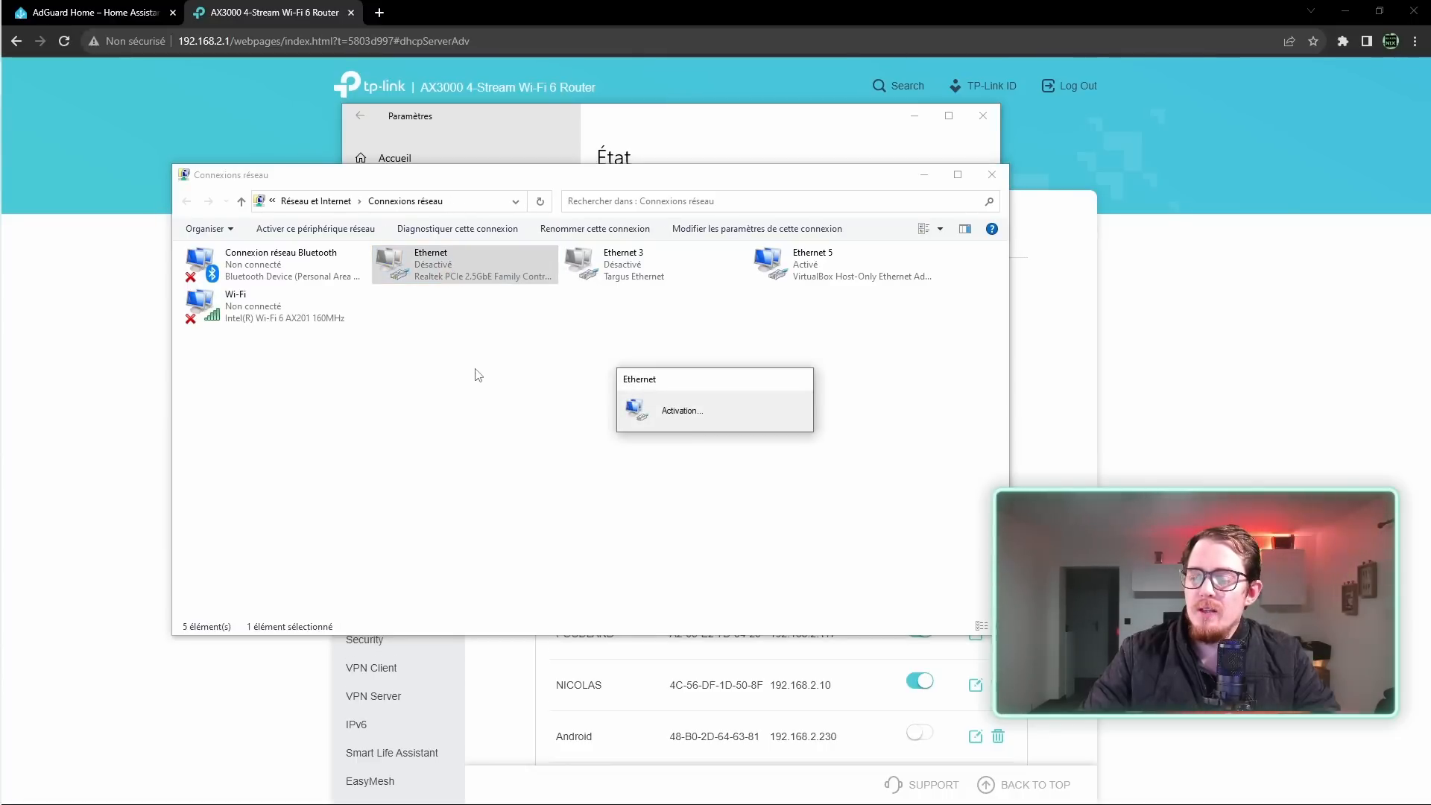
click(992, 176)
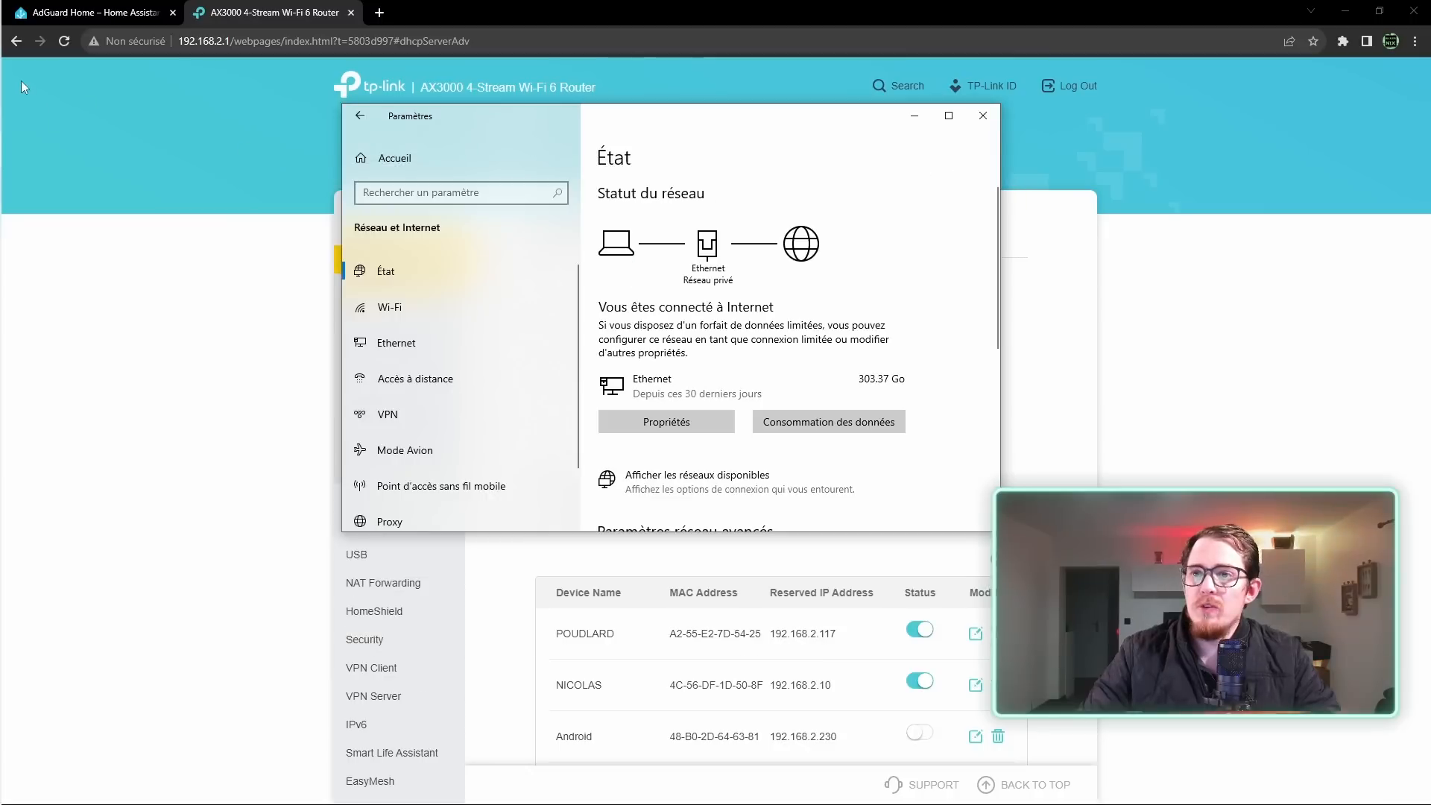
Open Windows PowerShell as administrator and run ipconfig /all
mouse_move(1, 83)
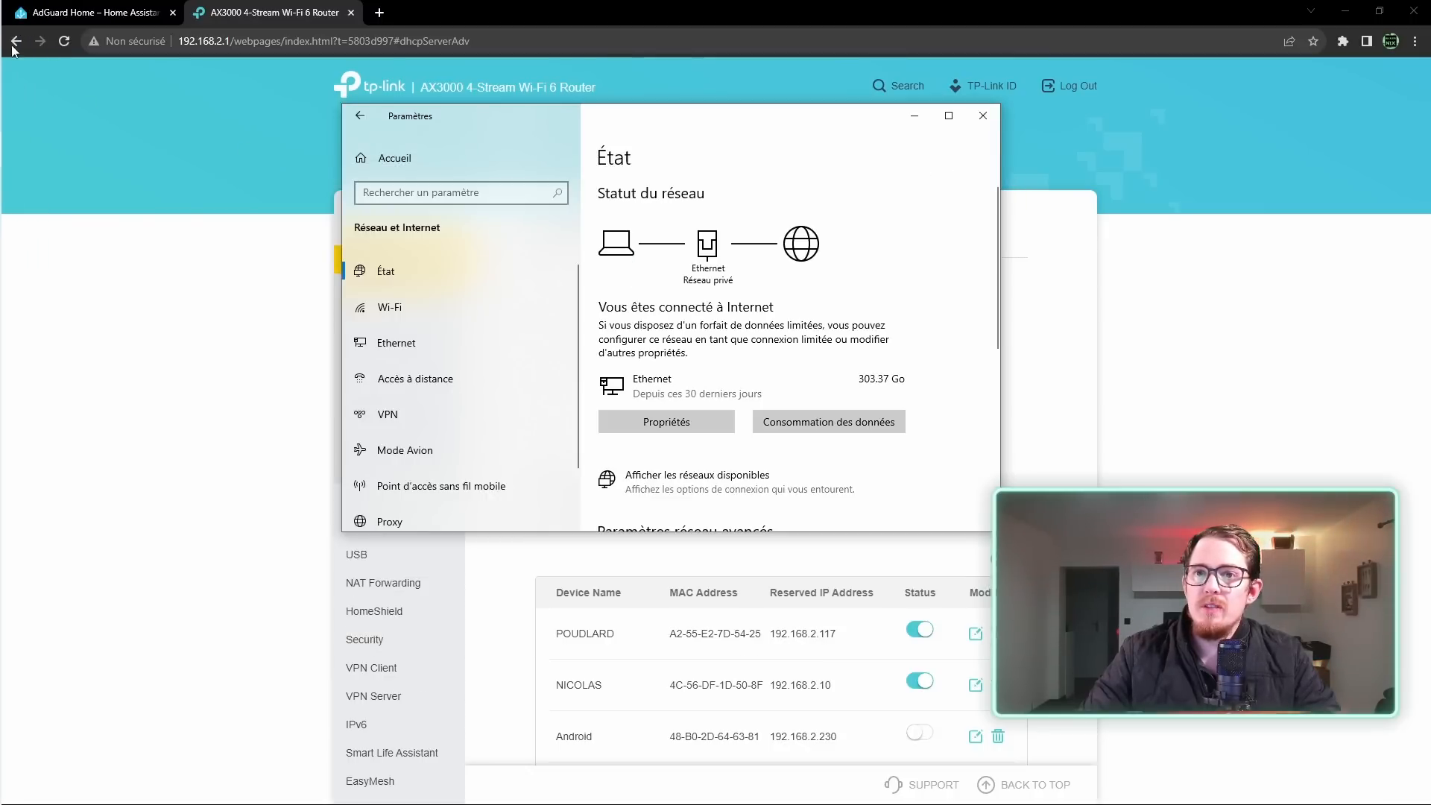
right_click(12, 13)
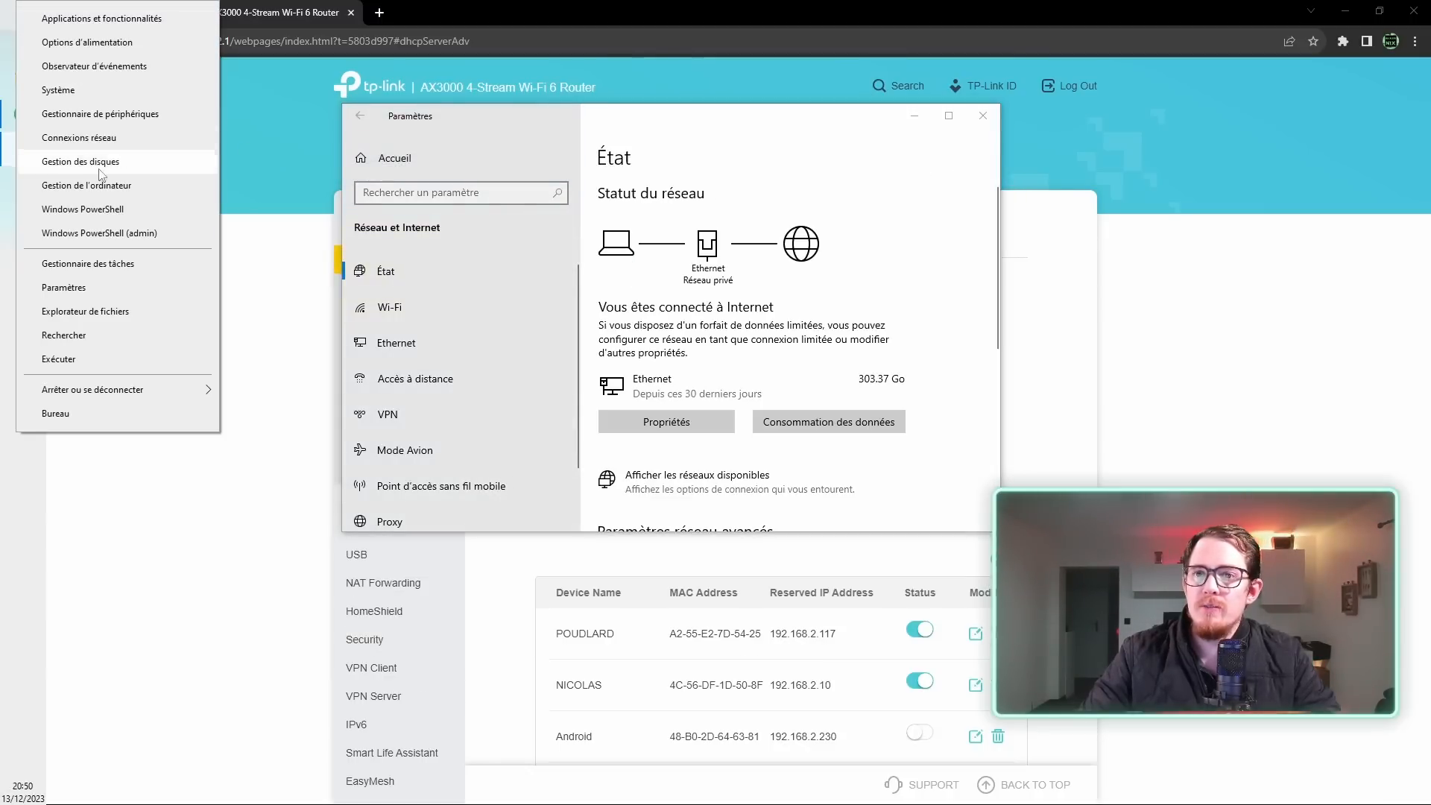
click(131, 240)
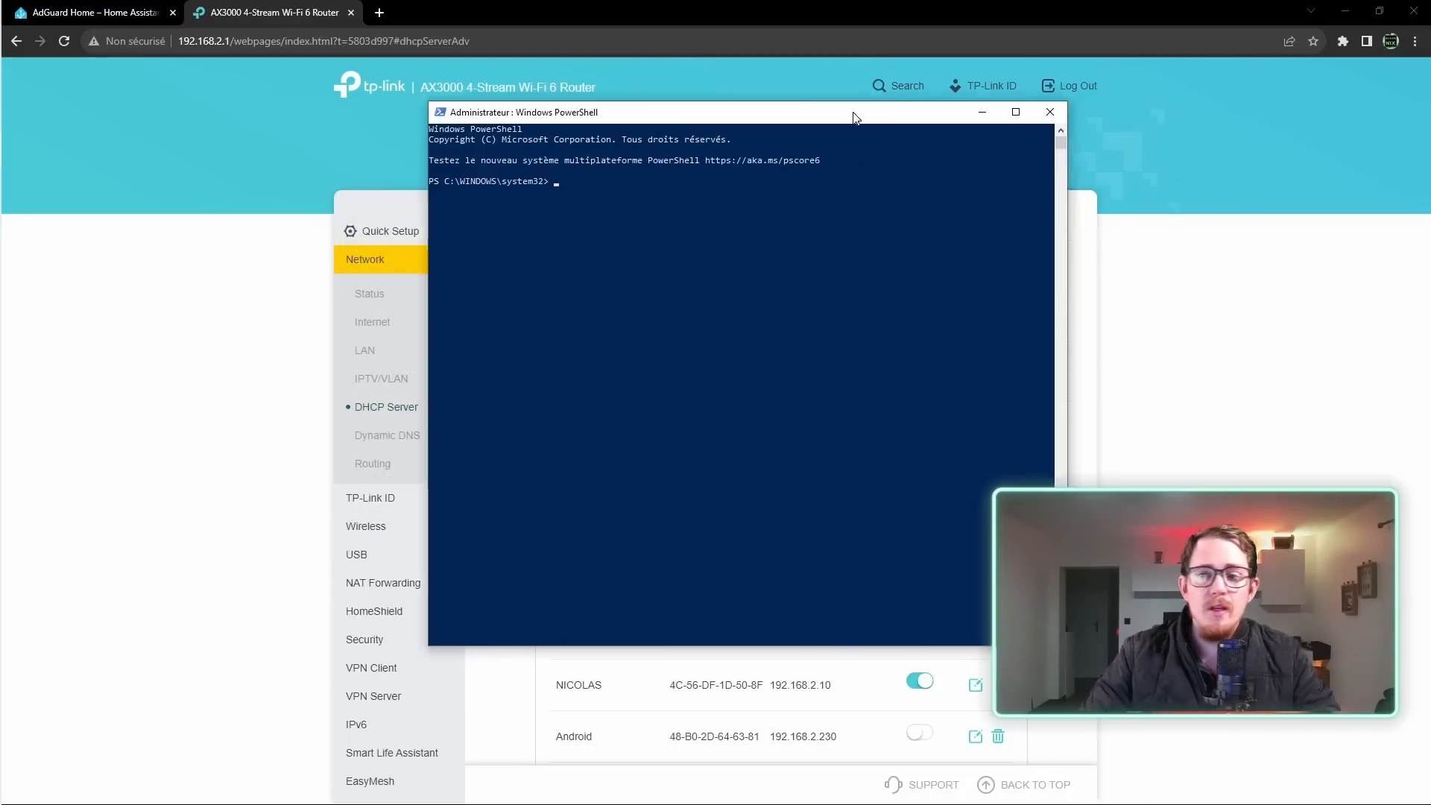
drag(855, 115, 825, 100)
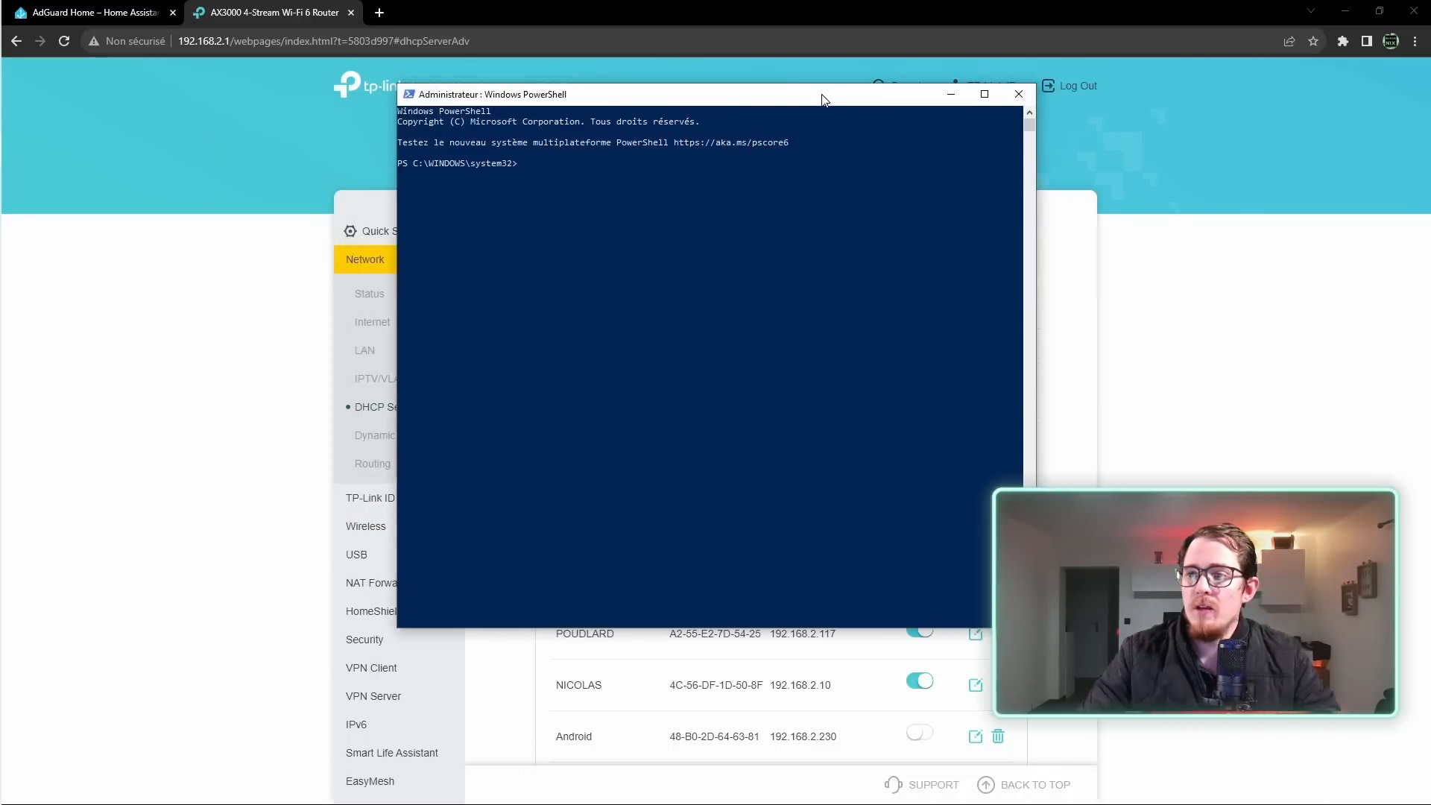
click(676, 241)
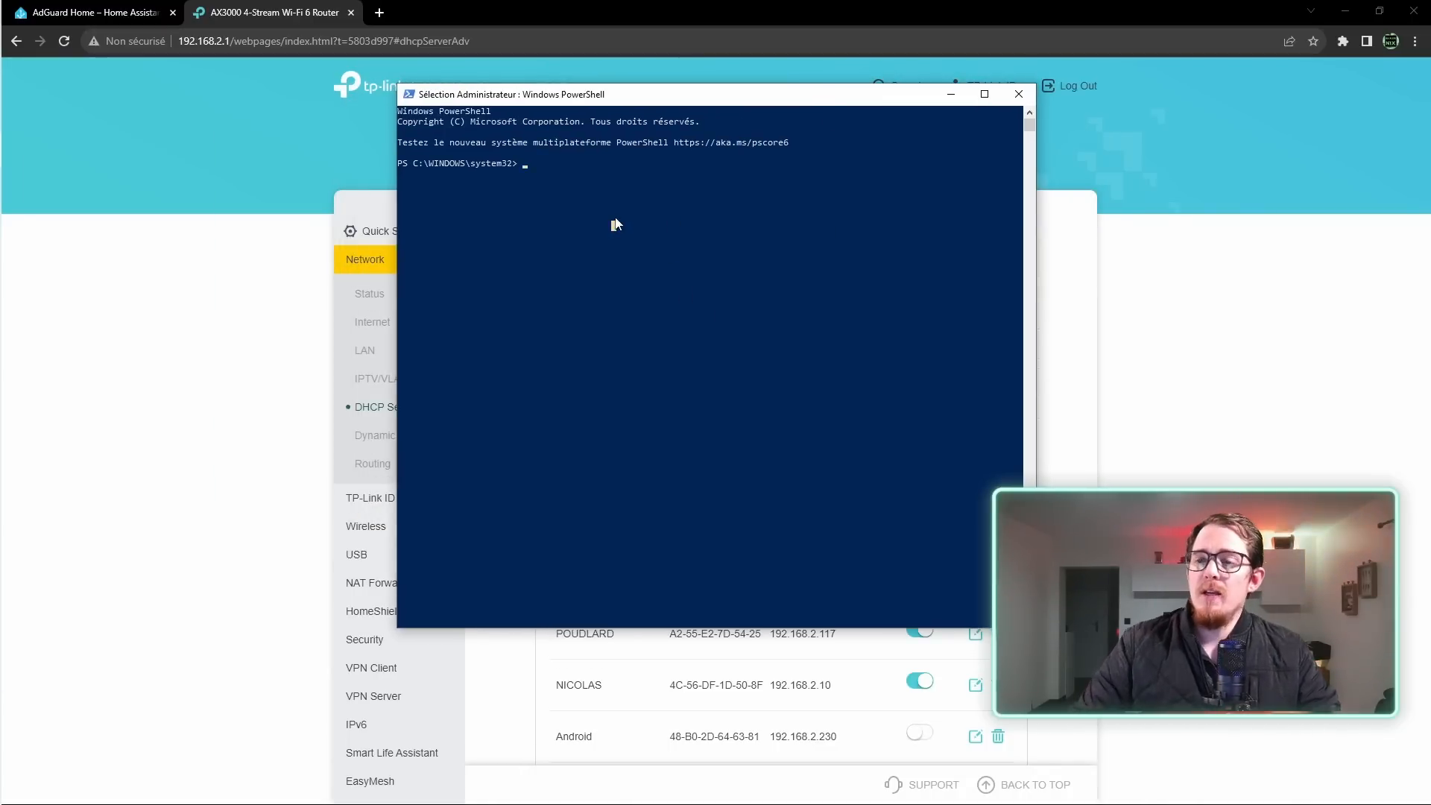
text(ipconfig /all)
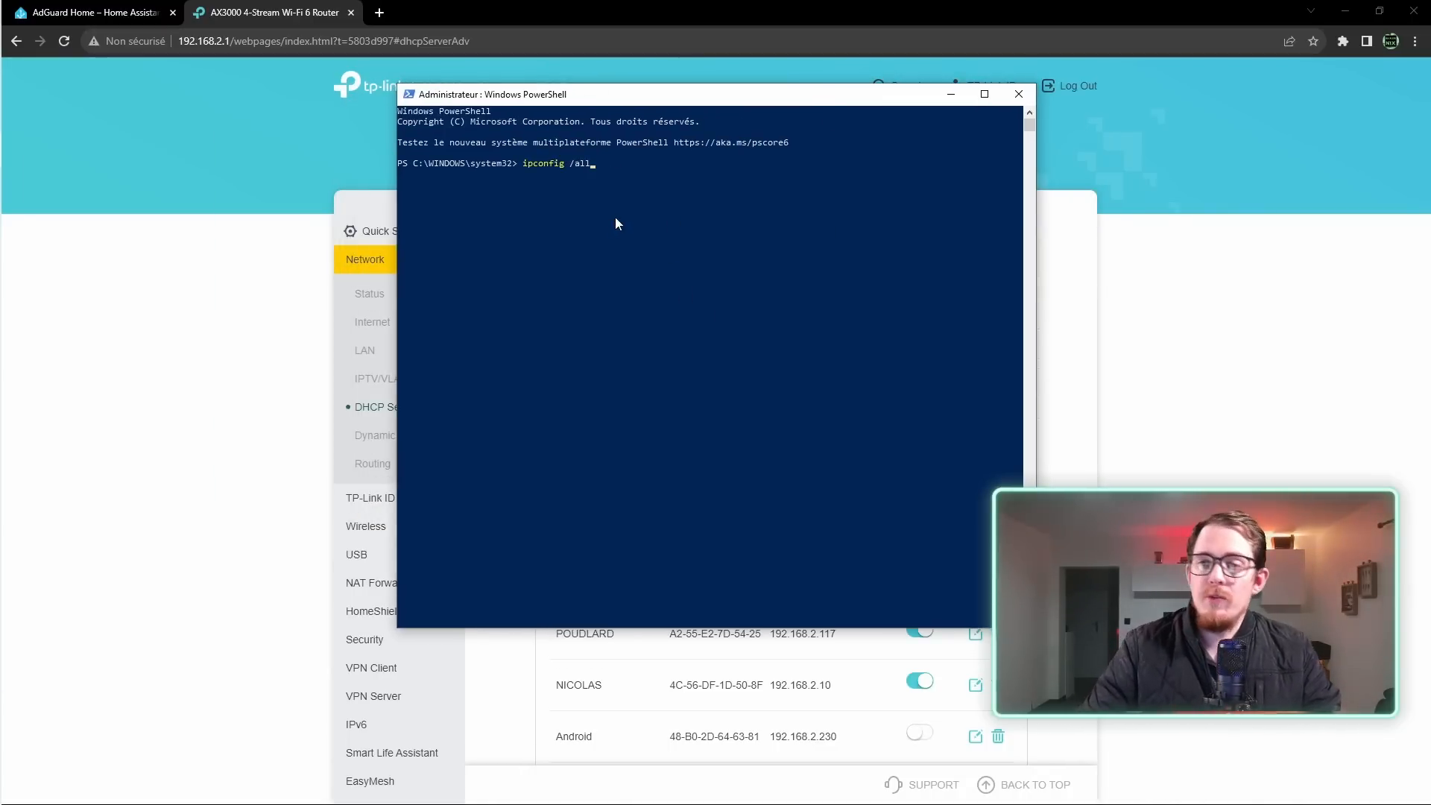
key(Return)
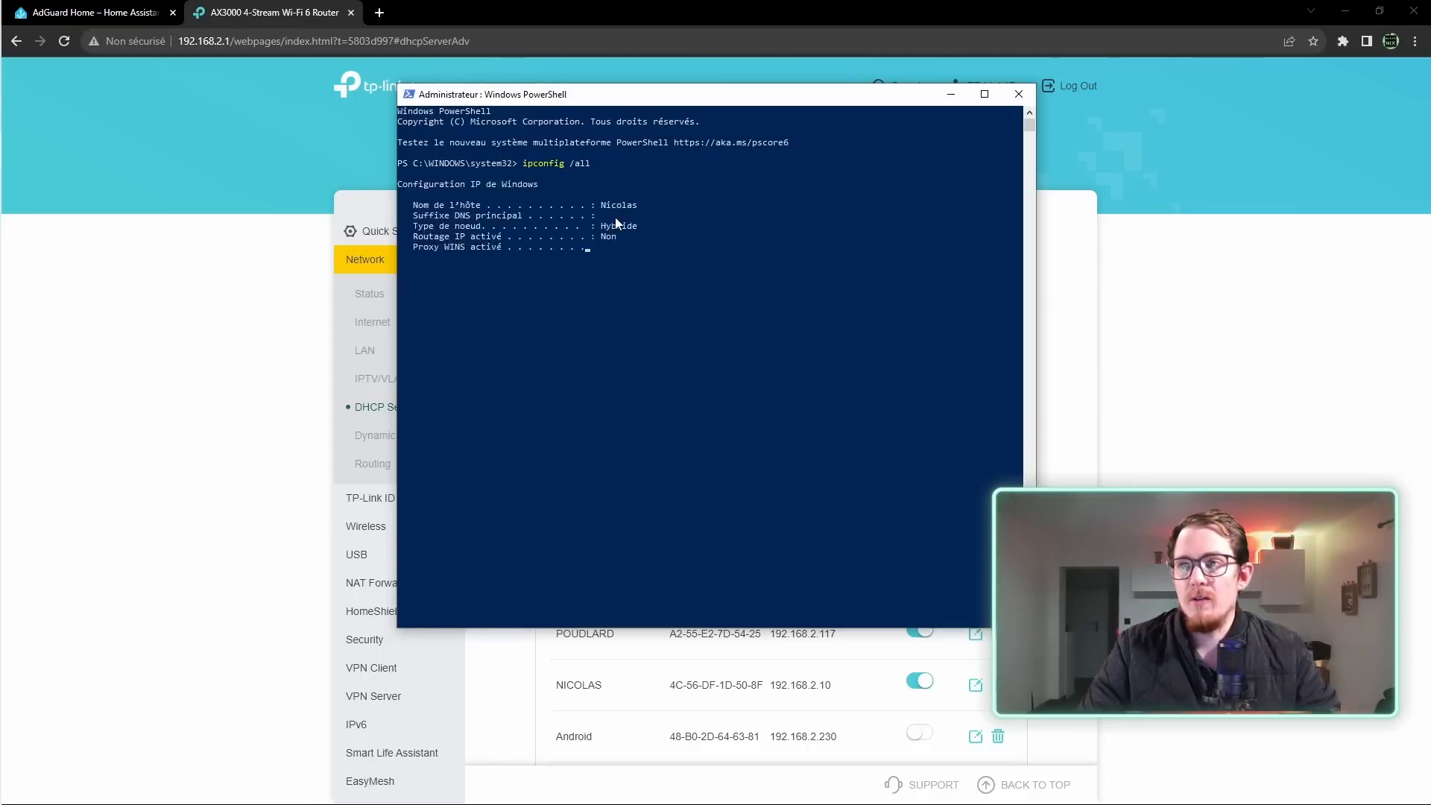
Examine the Realtek Ethernet adapter's IPv4 address and DNS servers in the ipconfig output
scroll(634, 326, up, 2)
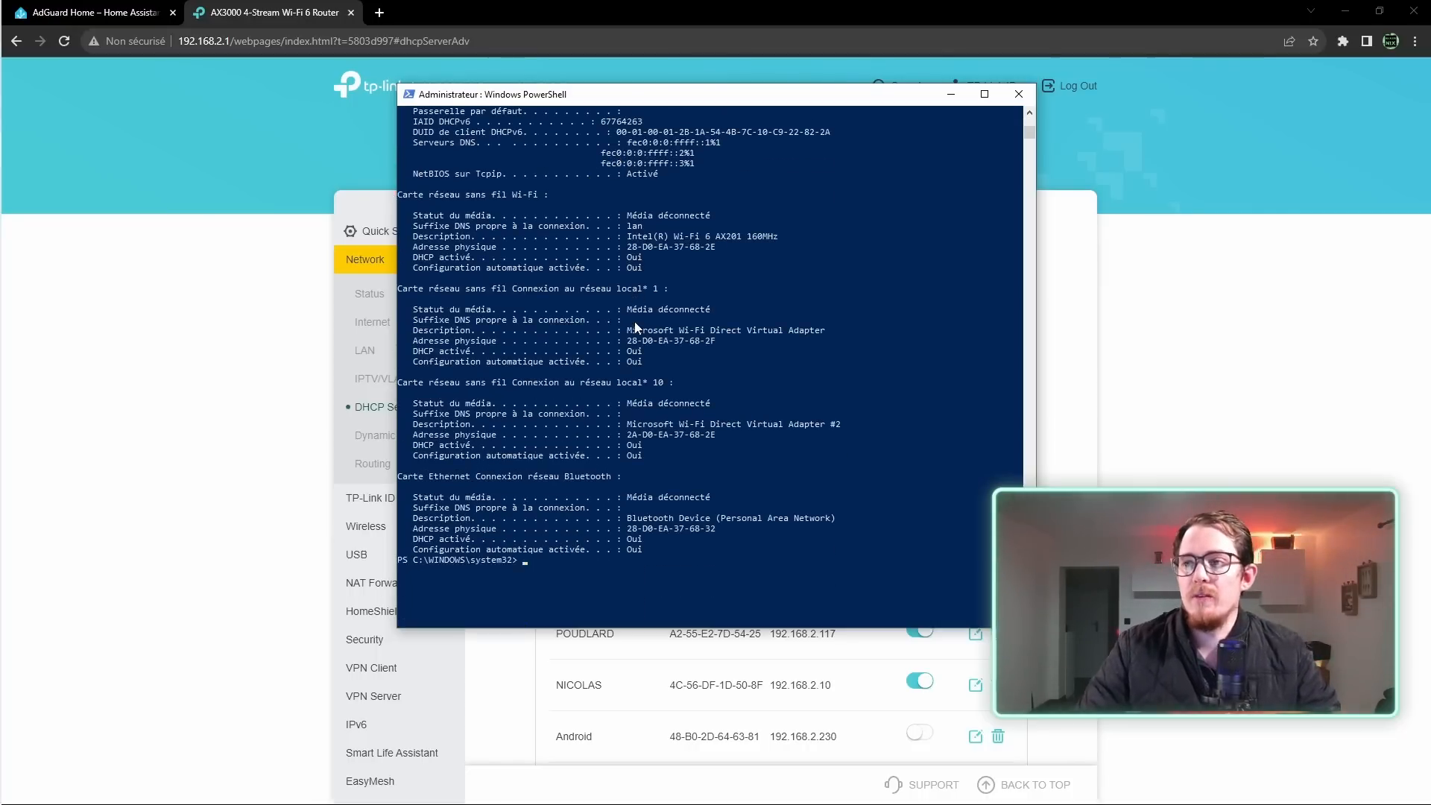
scroll(635, 328, up, 11)
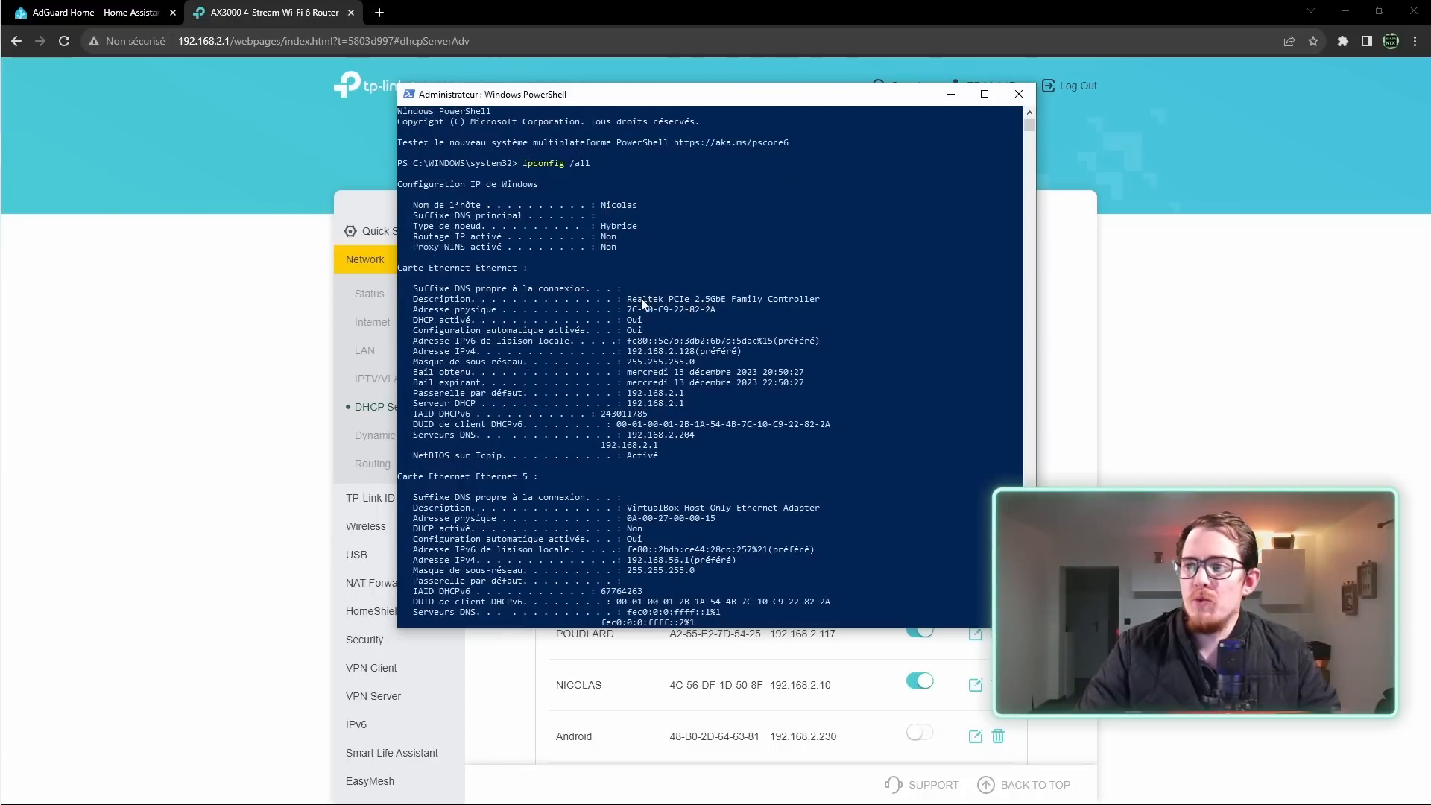
drag(624, 303, 844, 301)
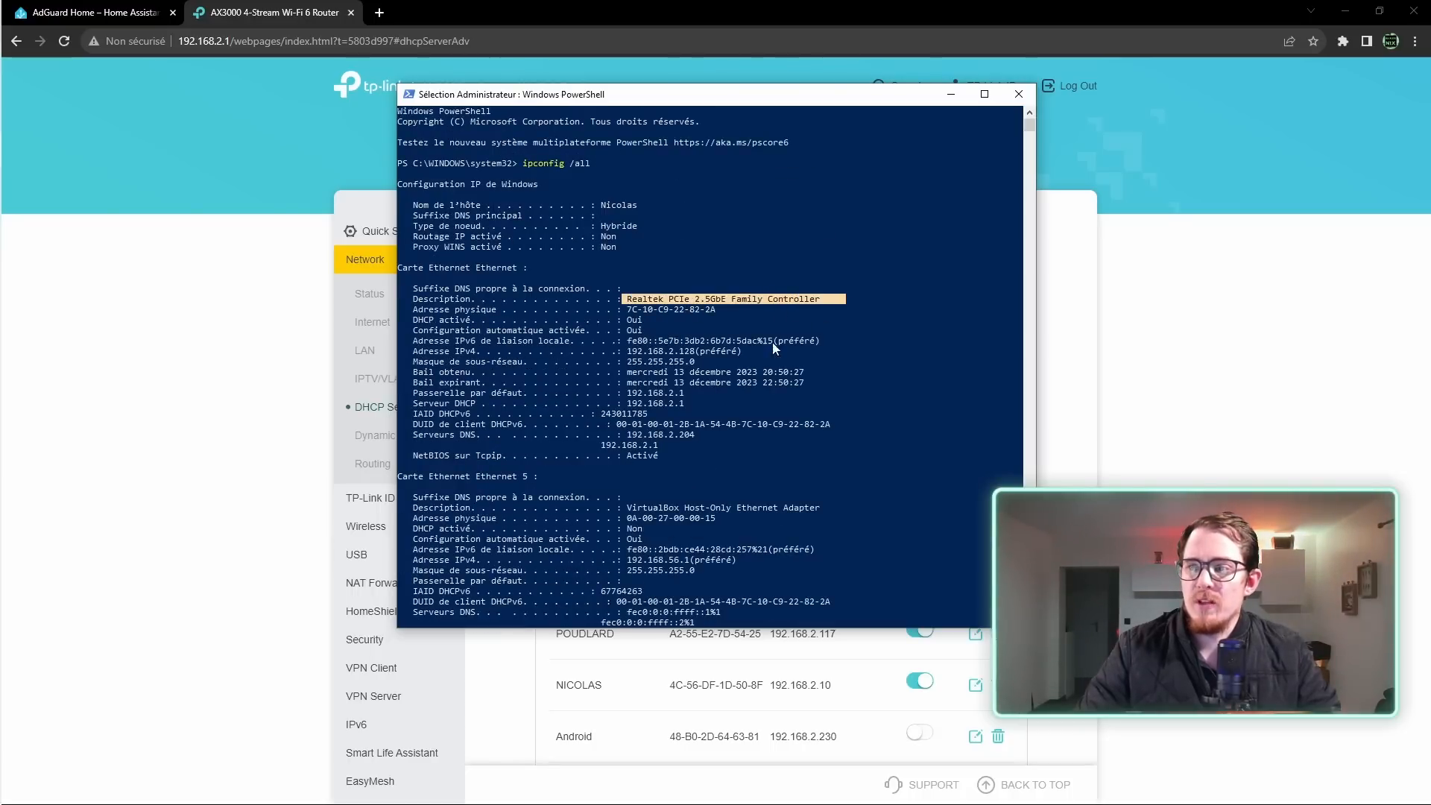
drag(747, 350, 562, 357)
click(693, 396)
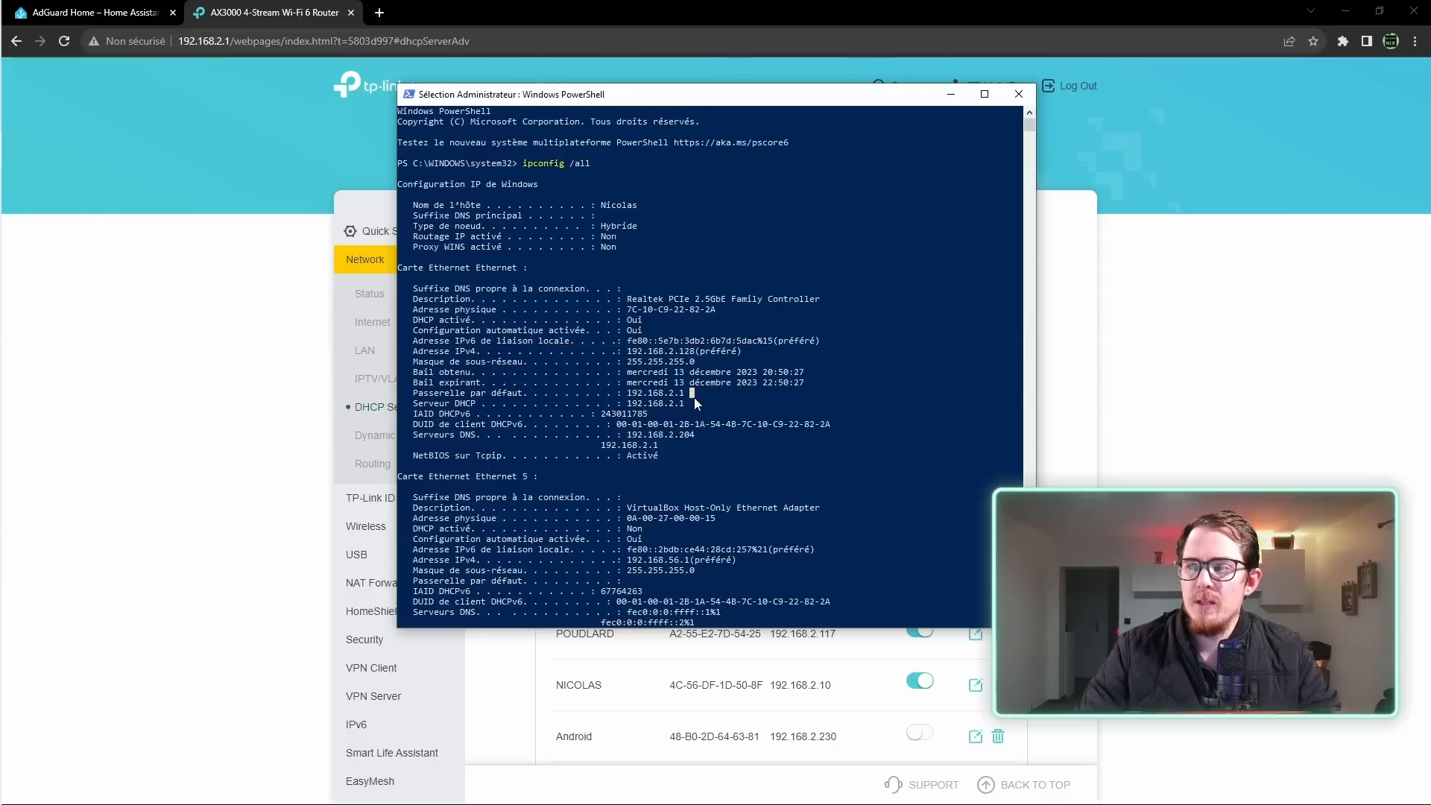
click(590, 383)
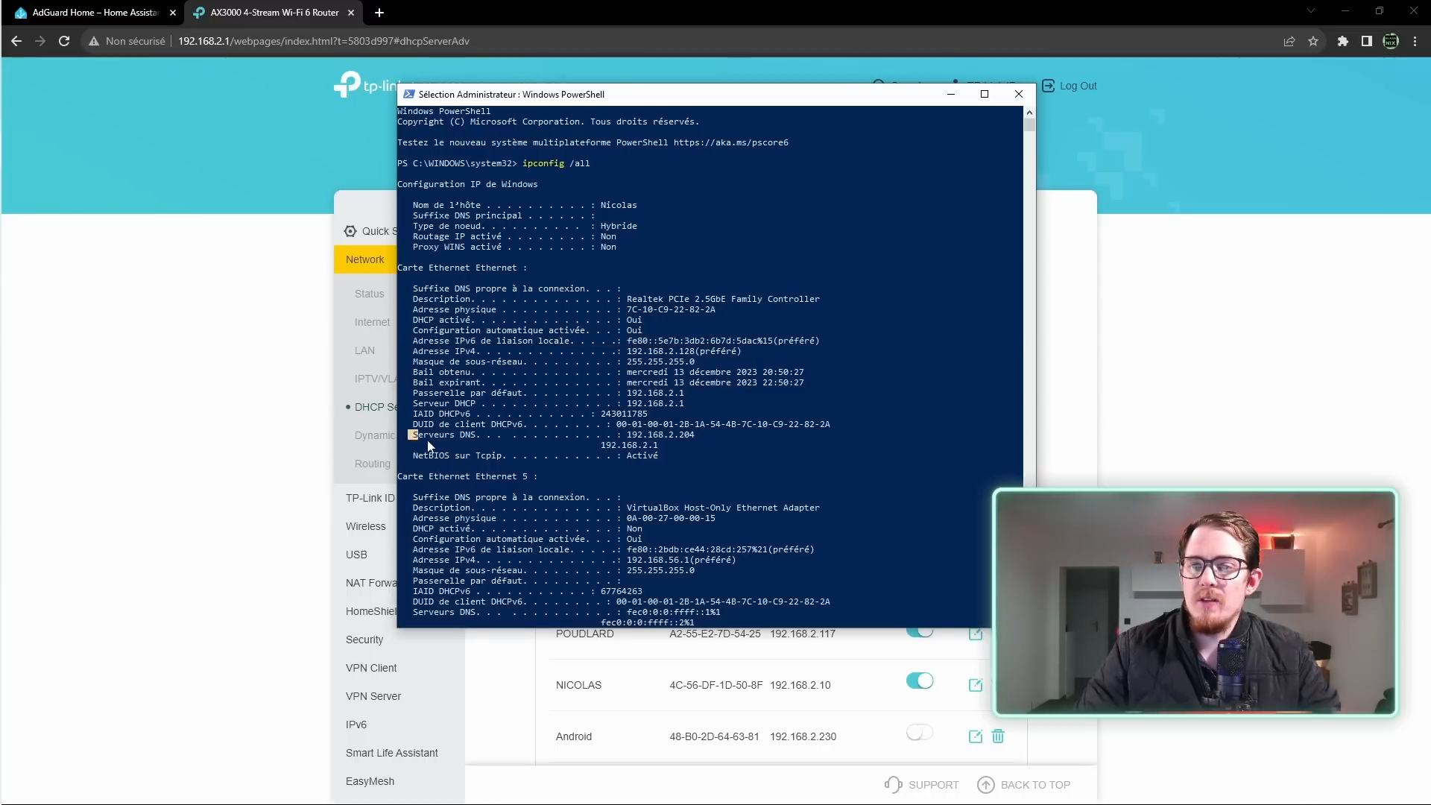
drag(429, 442, 697, 443)
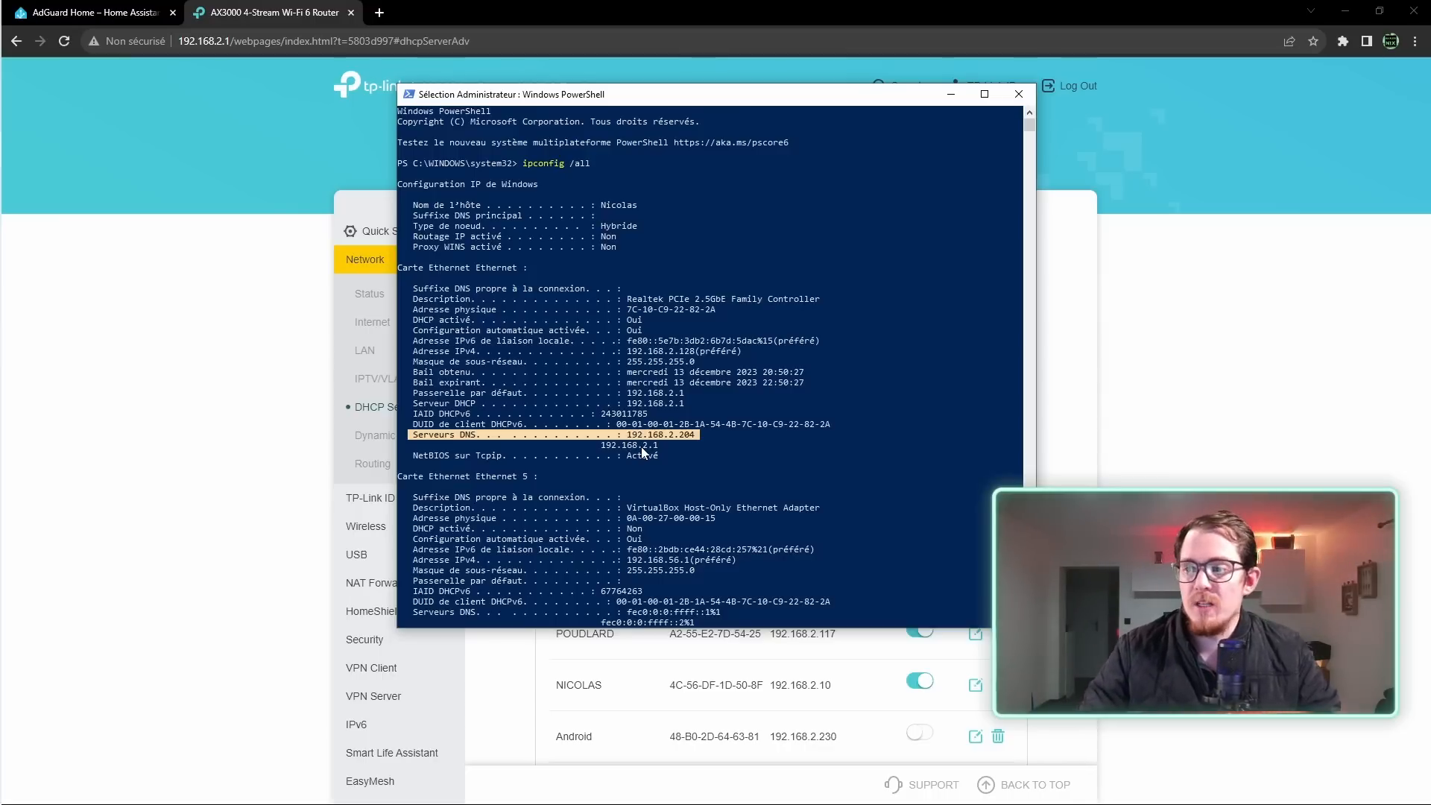
click(695, 438)
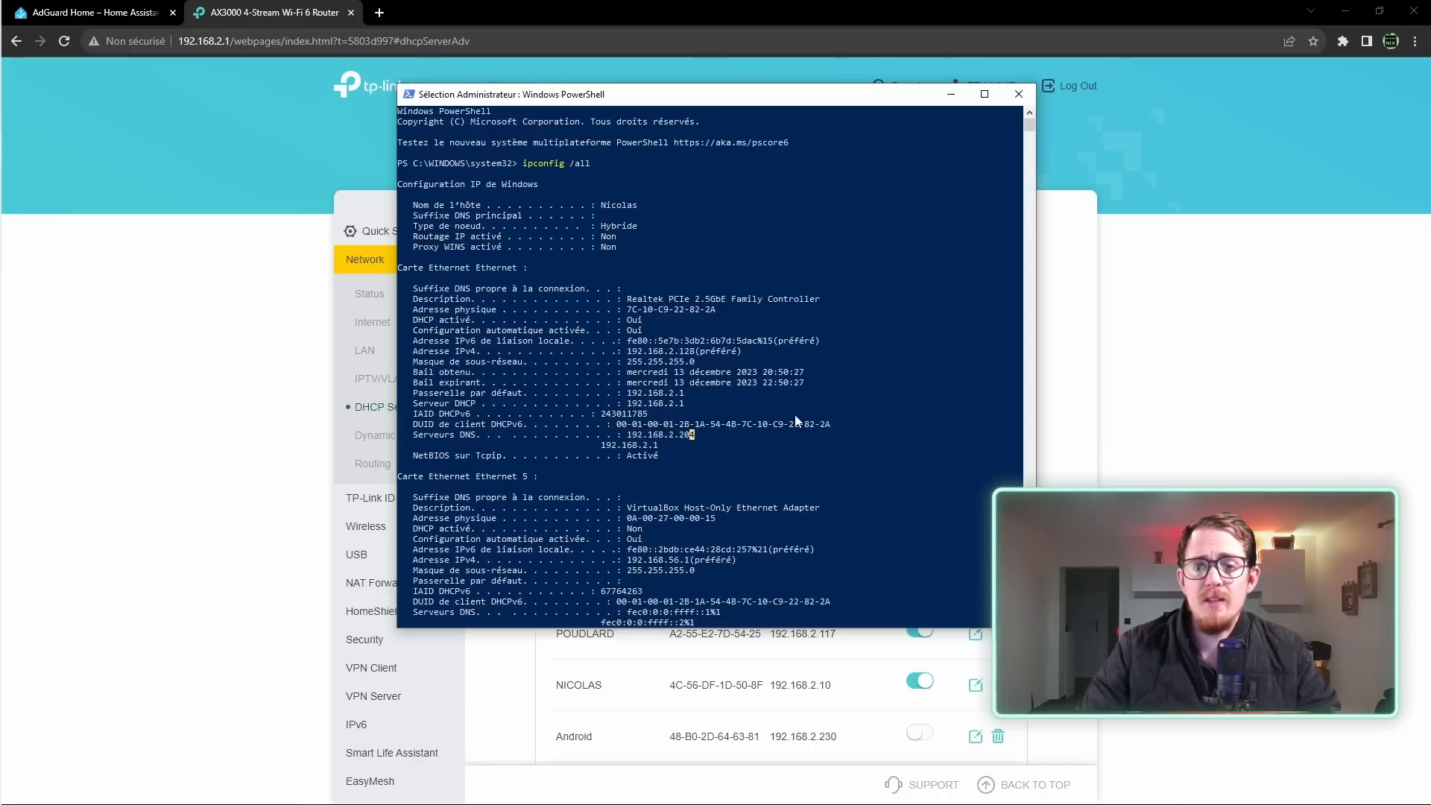
click(776, 404)
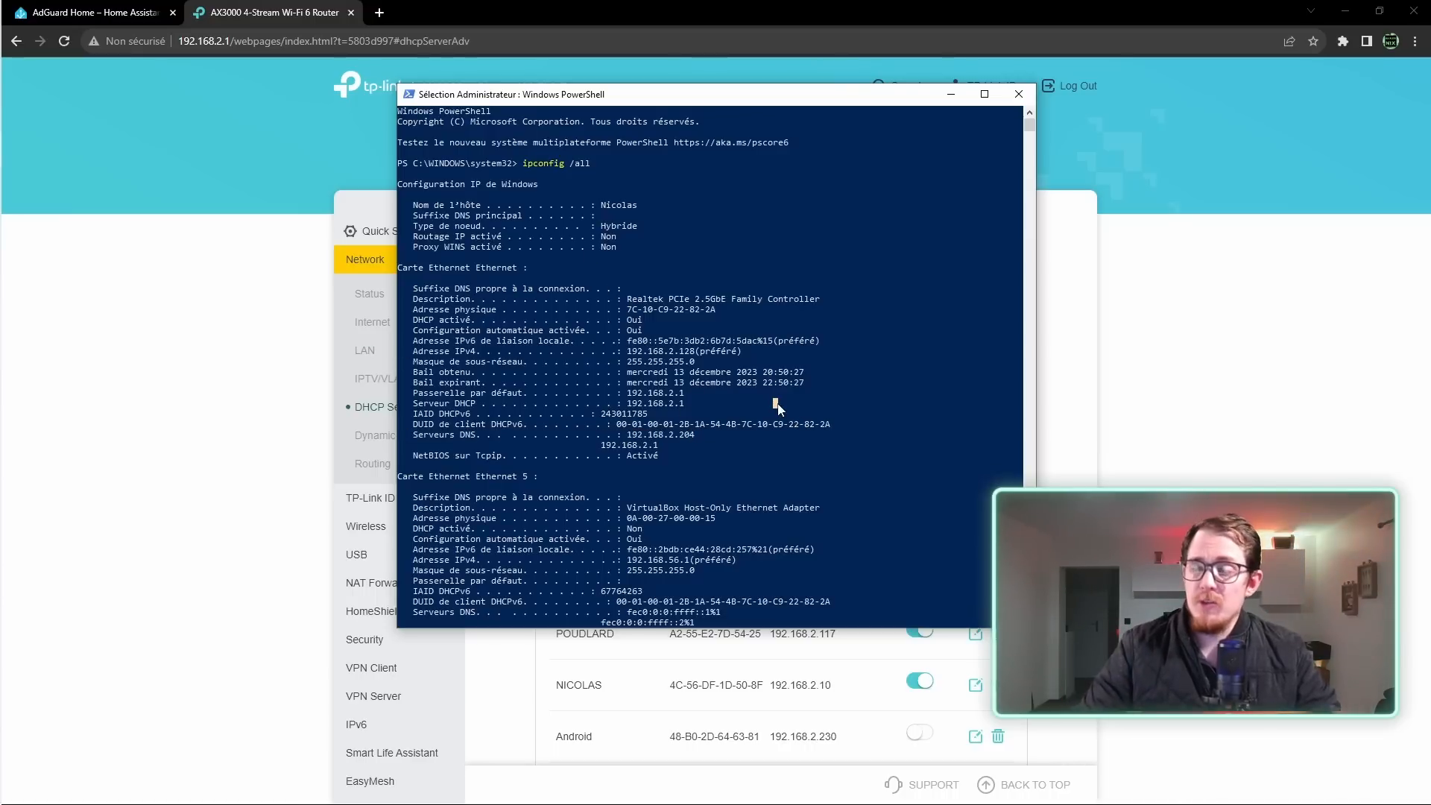
Flush the Windows DNS resolver cache by running ipconfig /flushdns in PowerShell
key(Return)
key(Return)
key(Return)
key(Return)
key(Return)
key(Return)
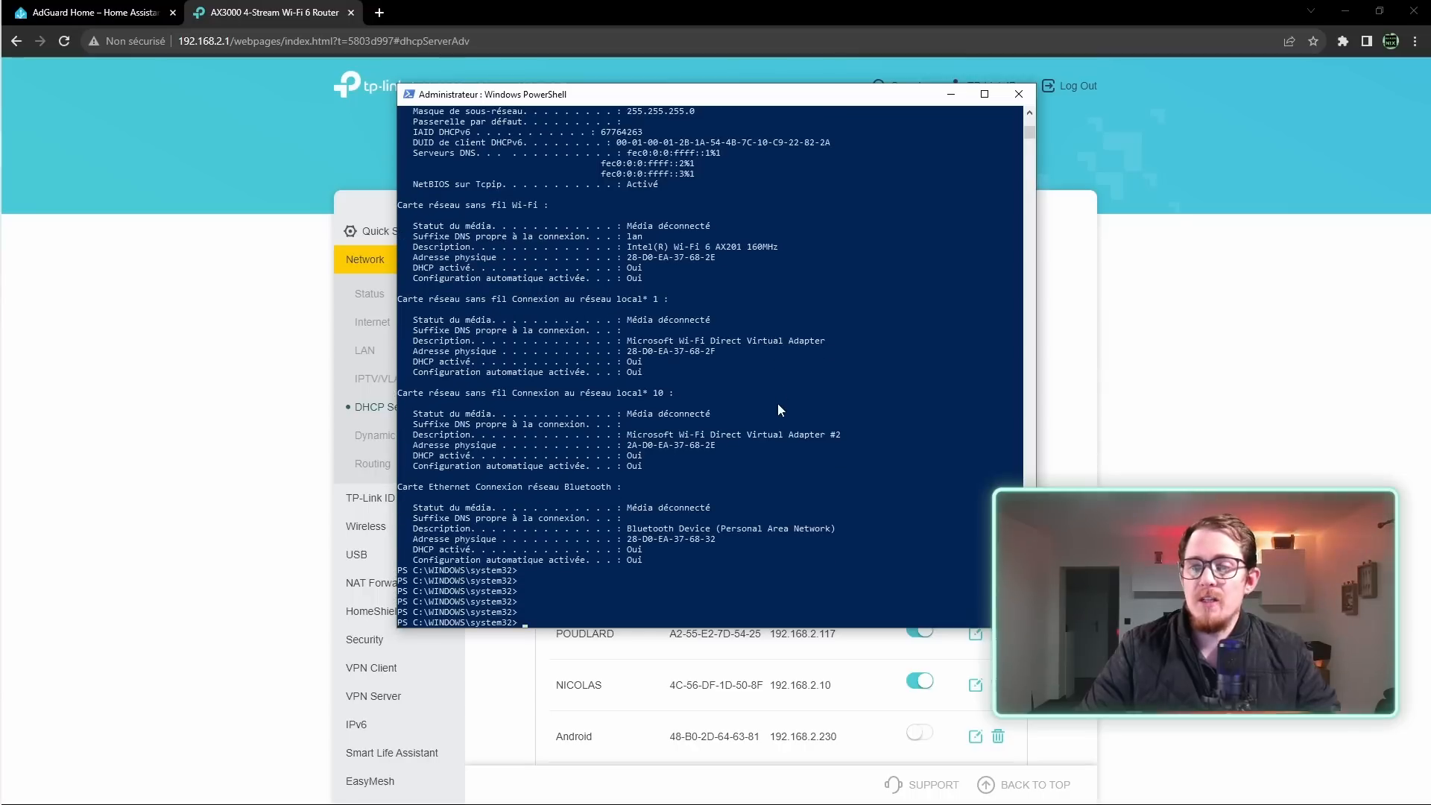
key(Return)
key(Return)
text(ipconfig /flushdns)
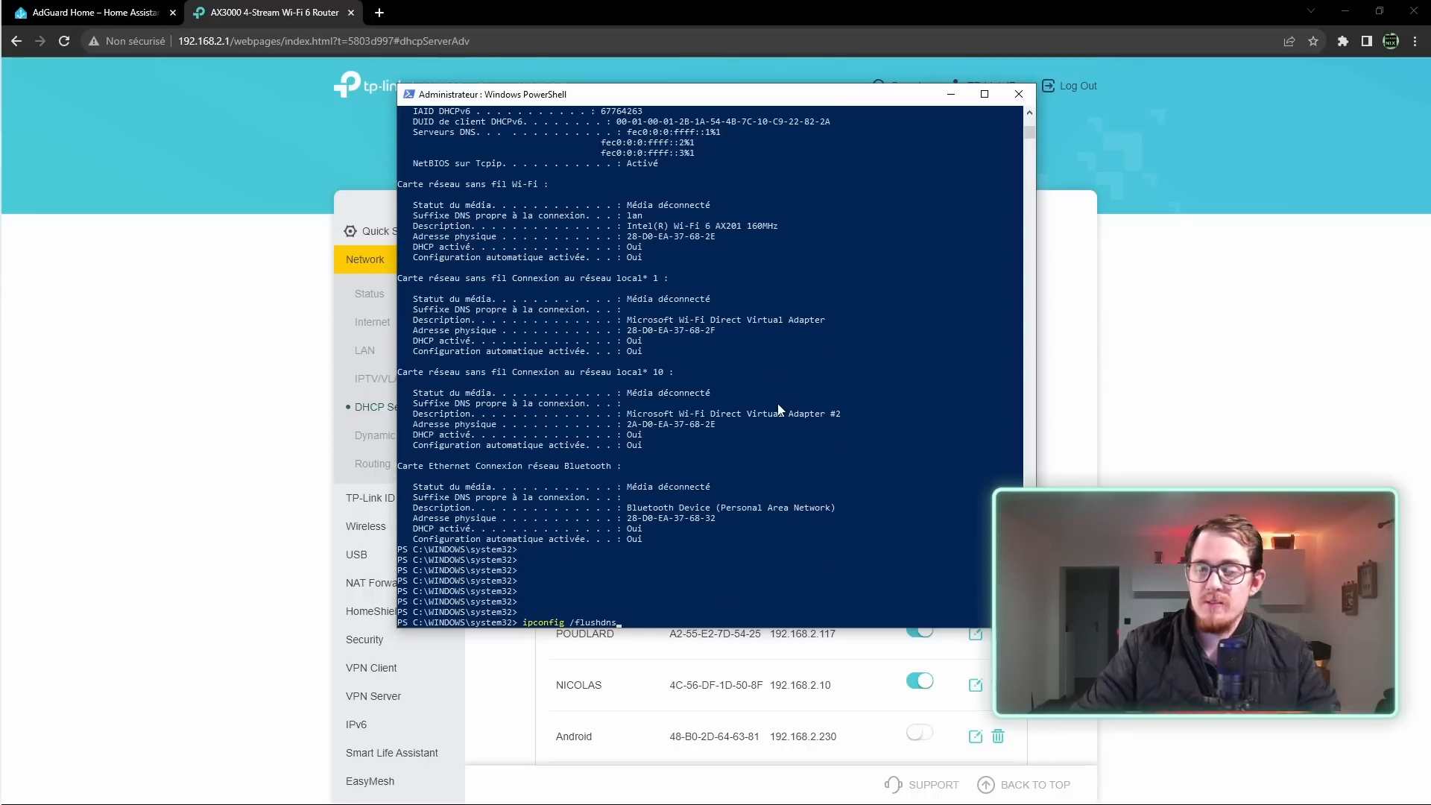
key(Return)
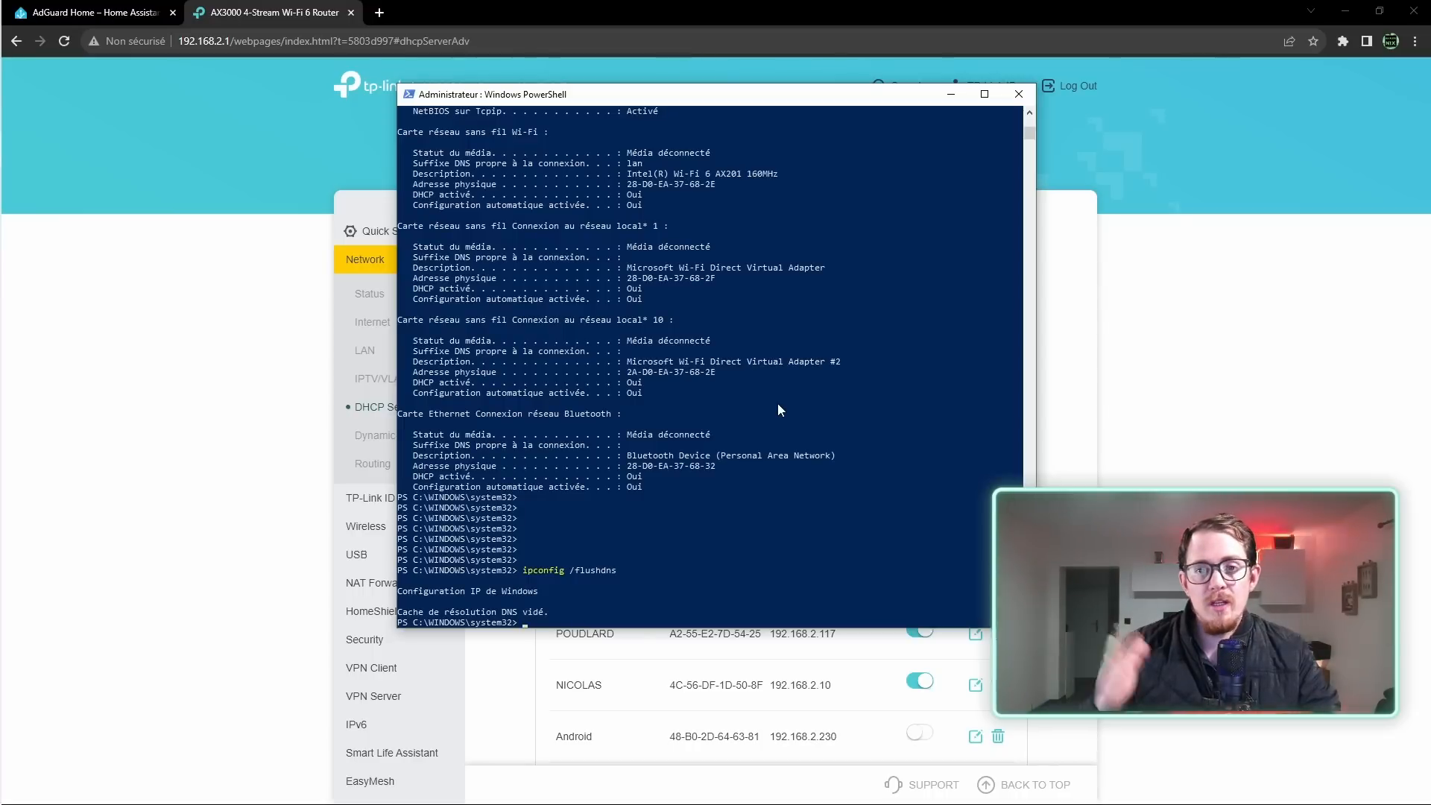
Switch back to the browser and open the BuzzFeed website in a new tab through a web search
click(262, 342)
click(380, 12)
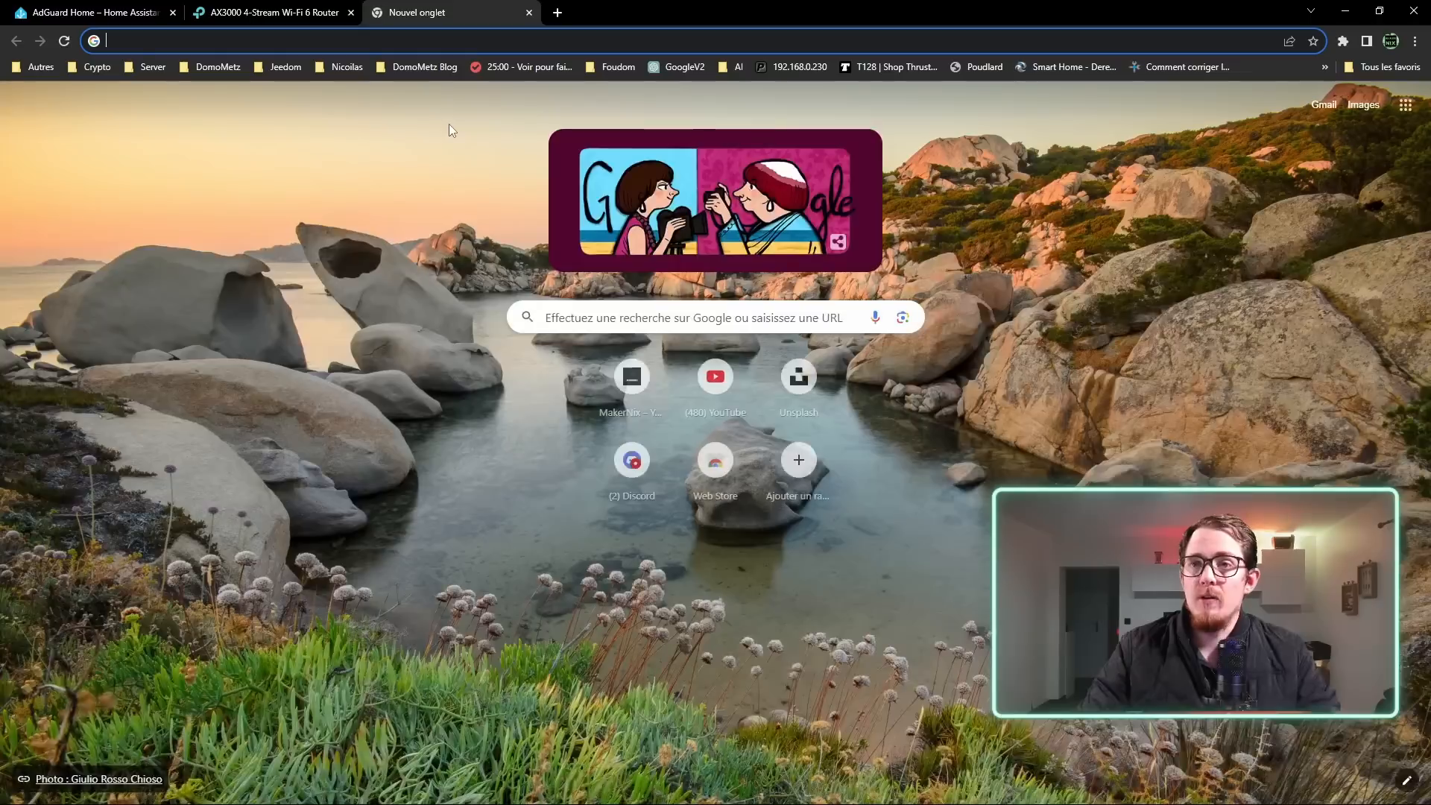
text(buizfeed)
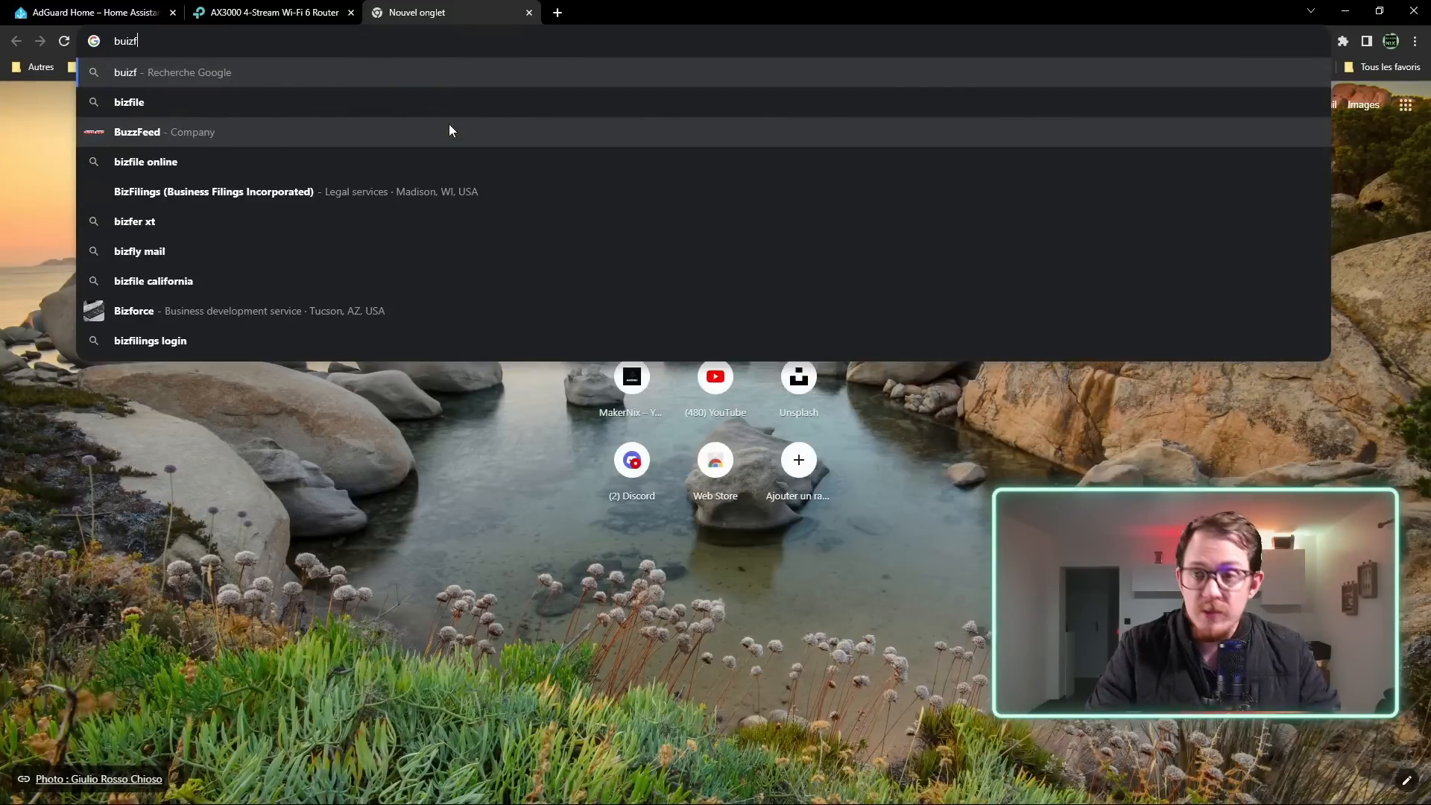
key(Return)
click(224, 301)
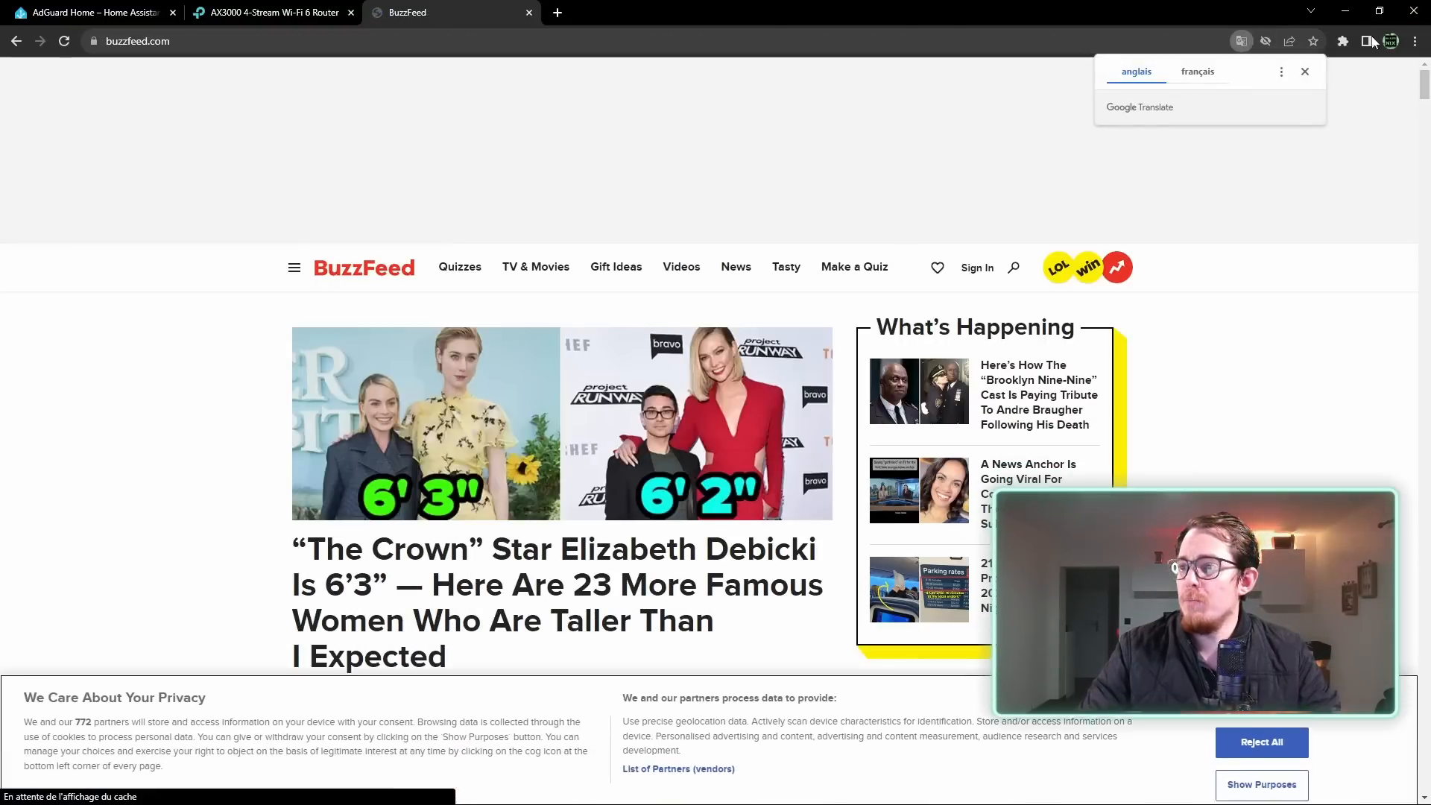
Inspect the BuzzFeed home page and the article about moms who regret giving birth for displayed ads
scroll(1262, 330, down, 3)
scroll(1259, 328, down, 6)
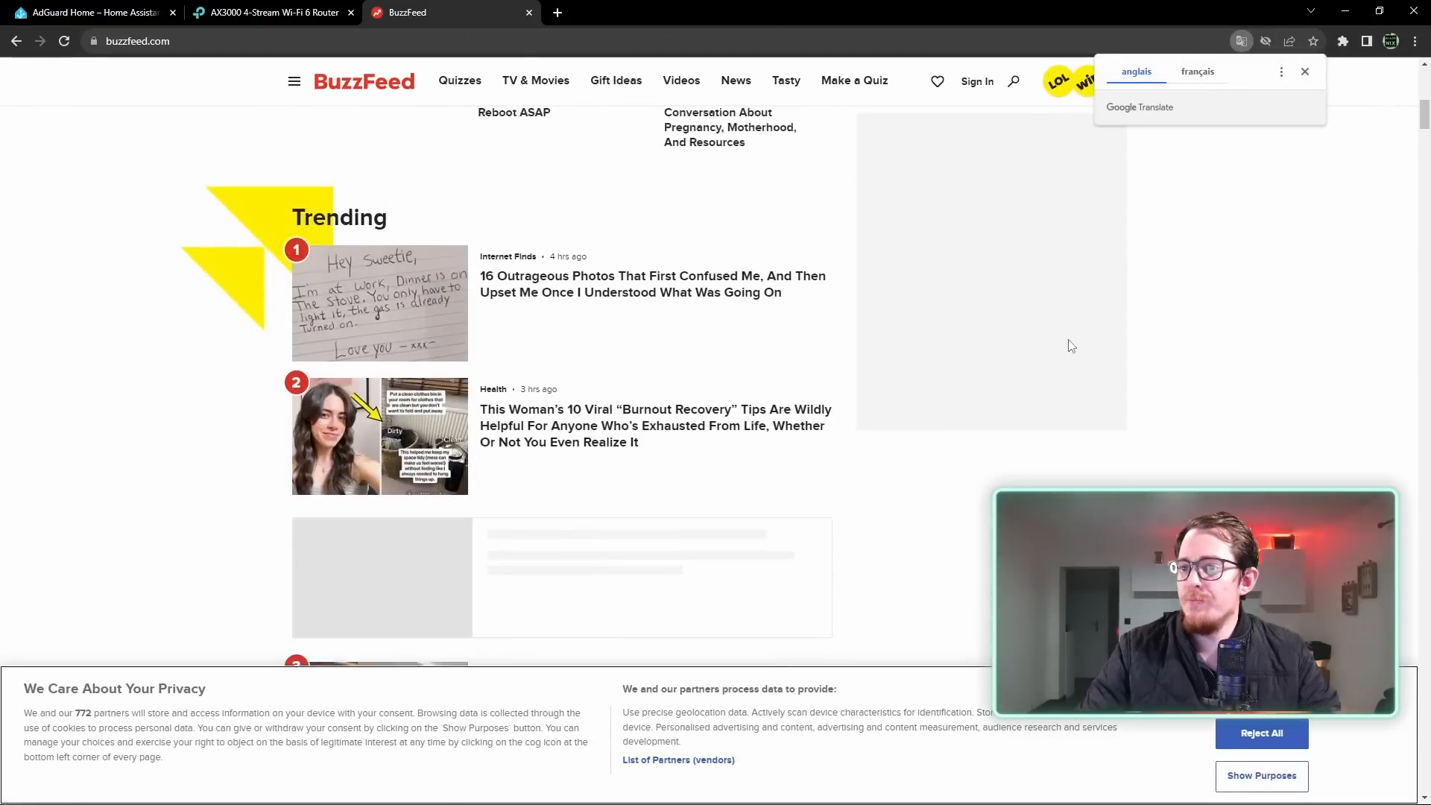
scroll(1071, 345, up, 3)
click(758, 298)
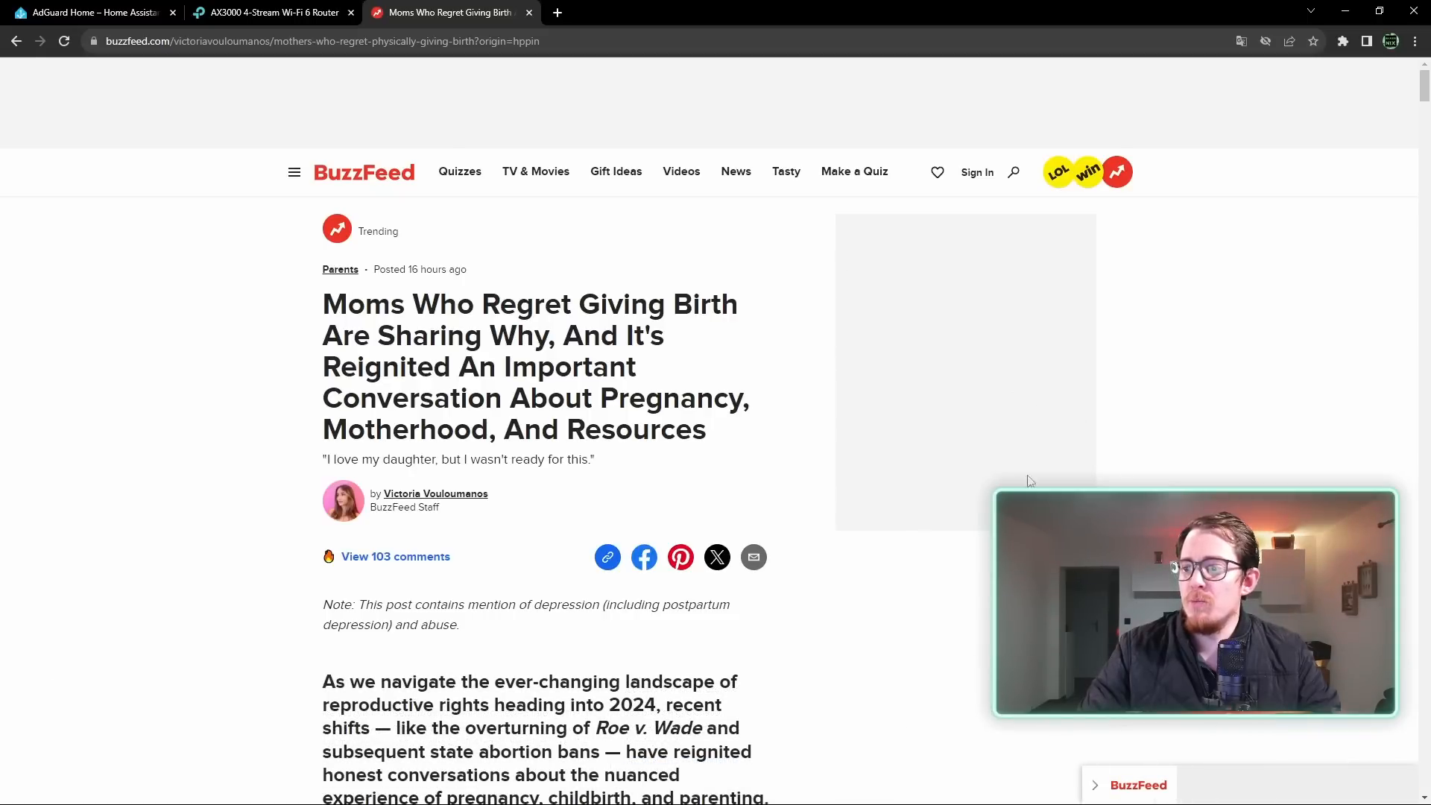
scroll(991, 559, down, 15)
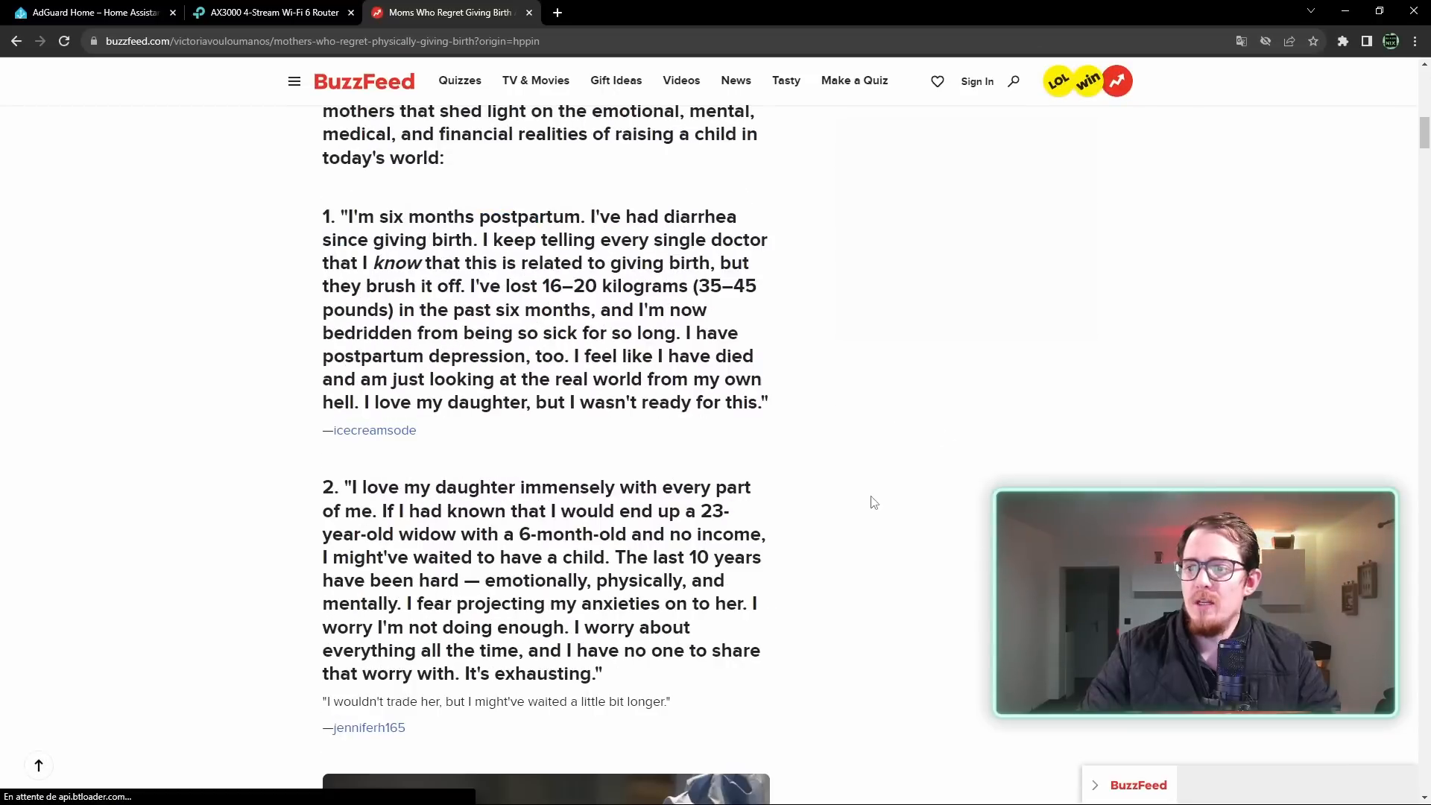
scroll(952, 477, up, 2)
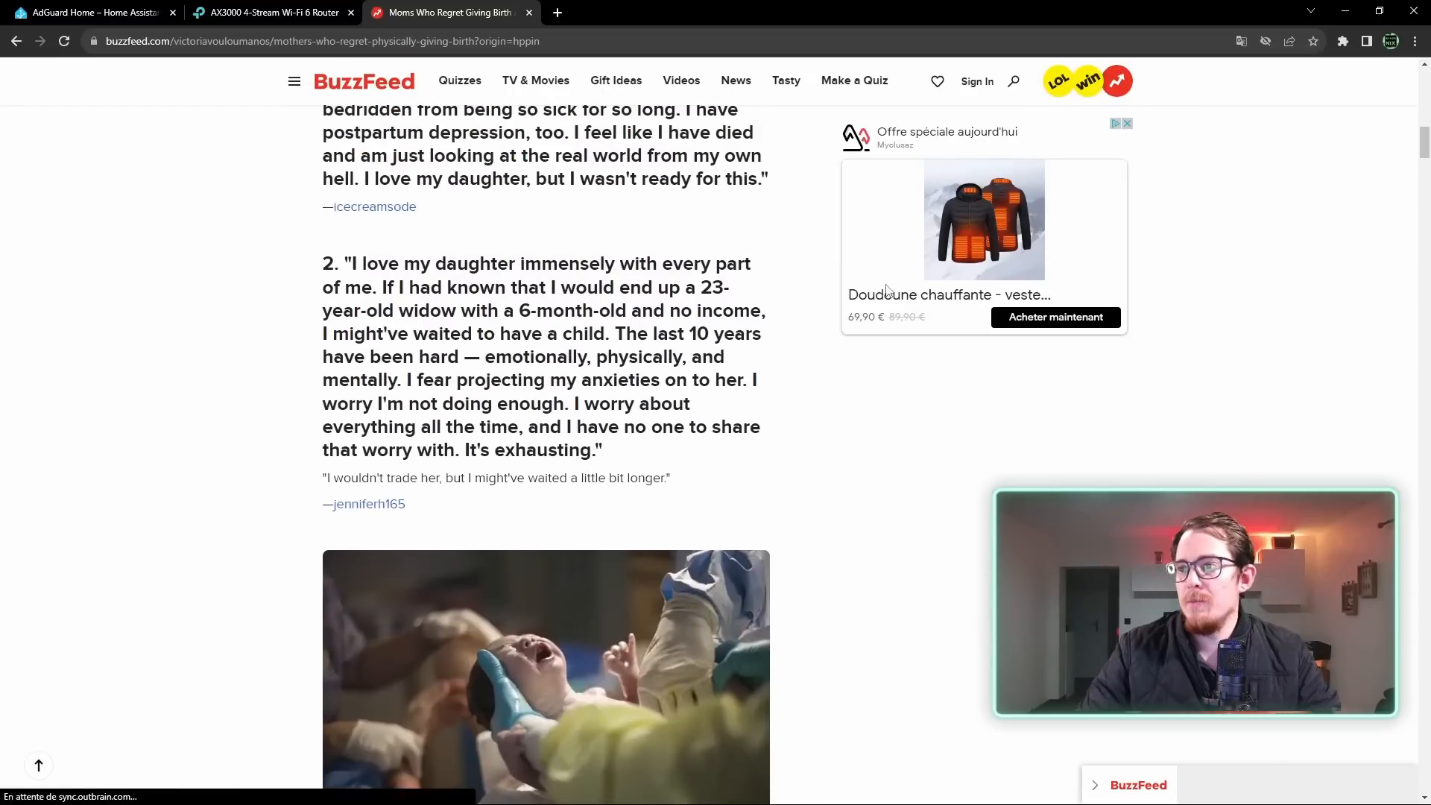
scroll(882, 411, down, 13)
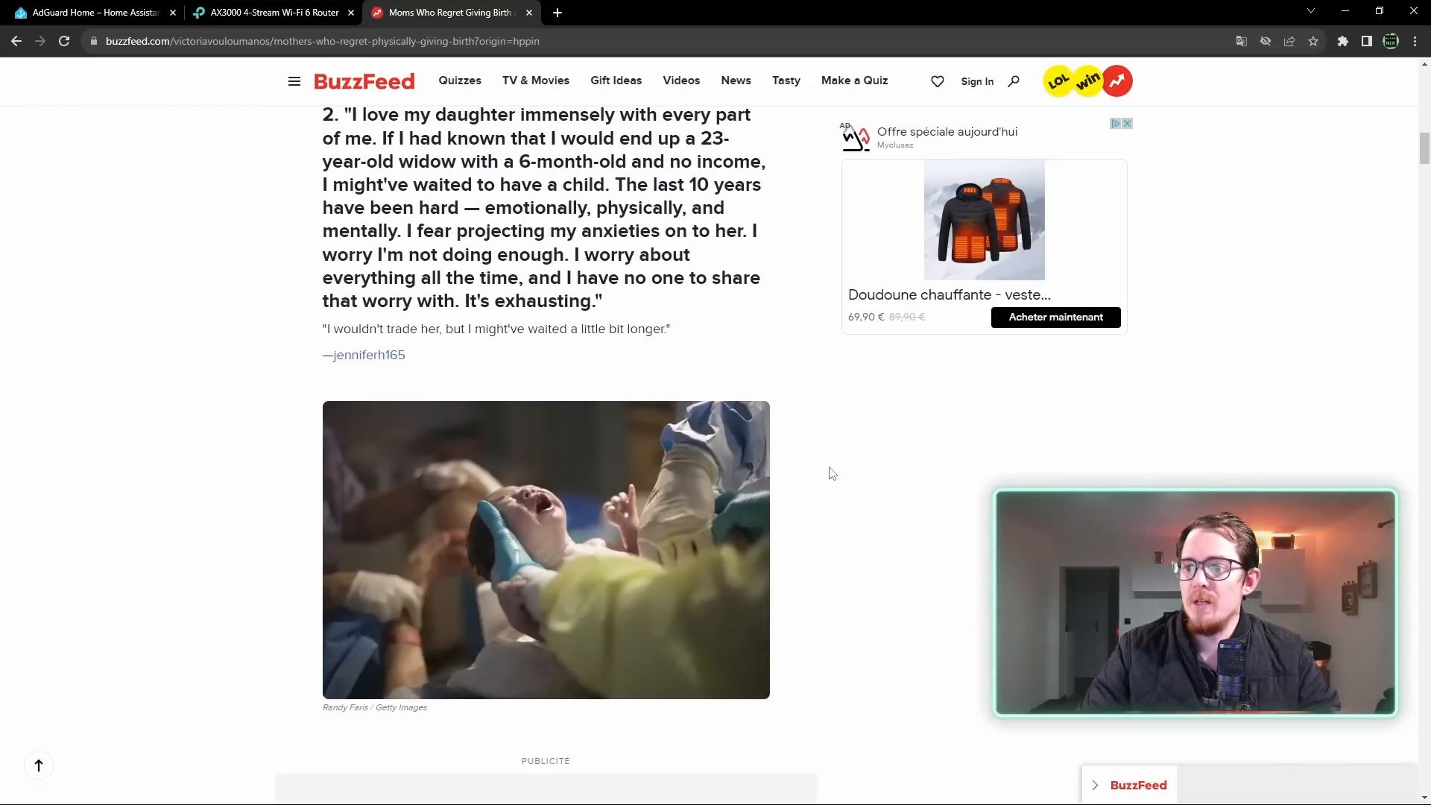
Inspect the ad slots further down the BuzzFeed article, between the quotes and beside the text
scroll(834, 474, up, 4)
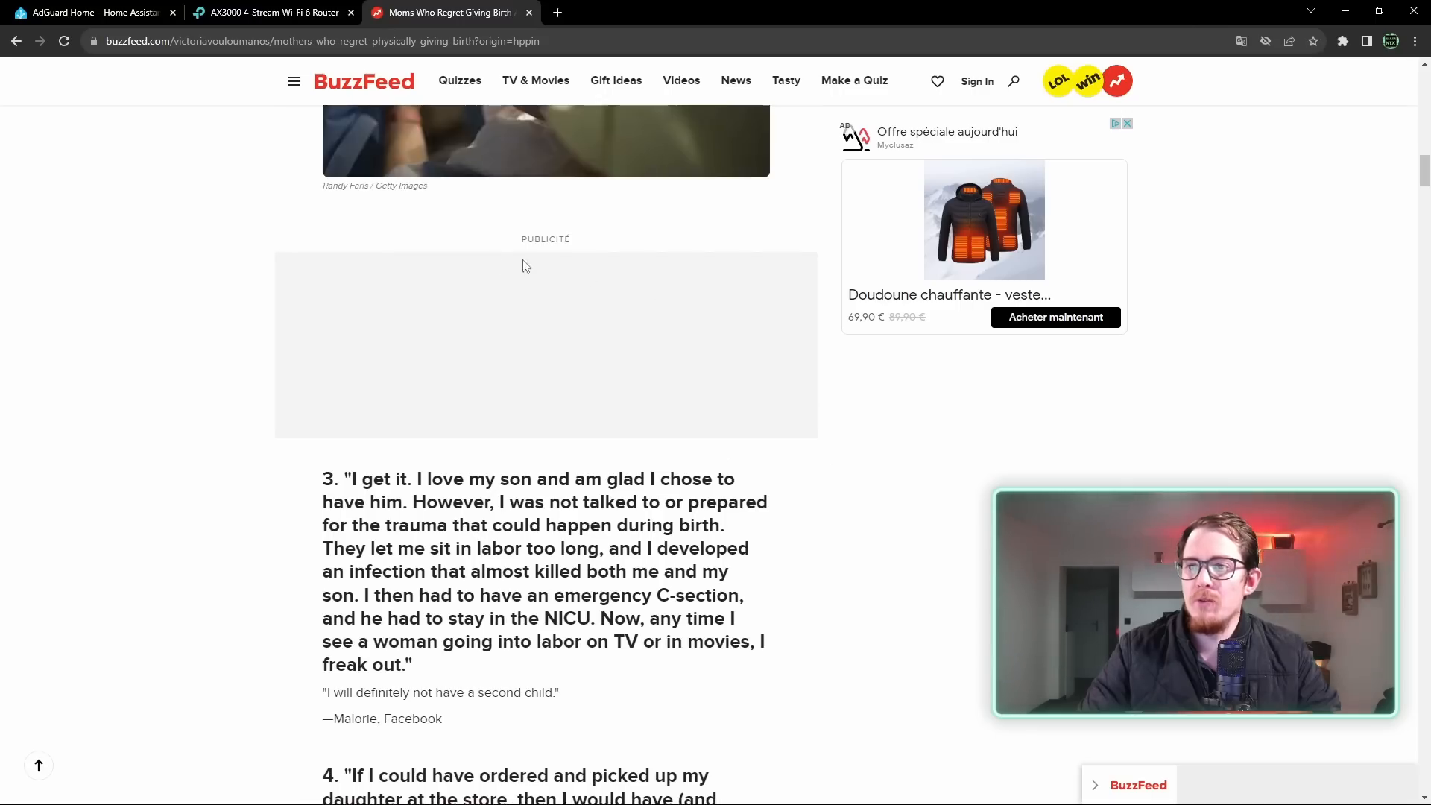
scroll(700, 416, up, 2)
scroll(701, 416, down, 19)
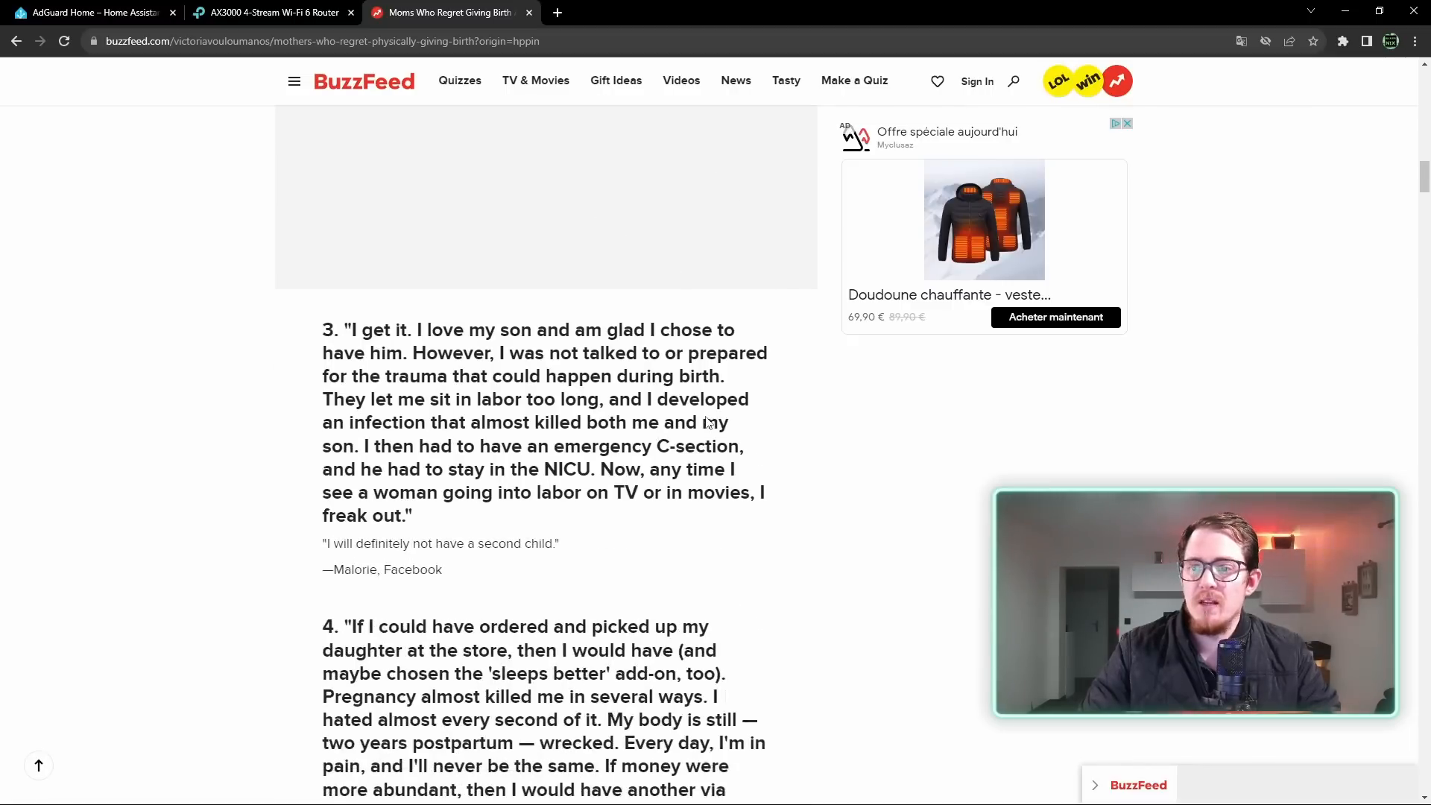
scroll(707, 422, down, 16)
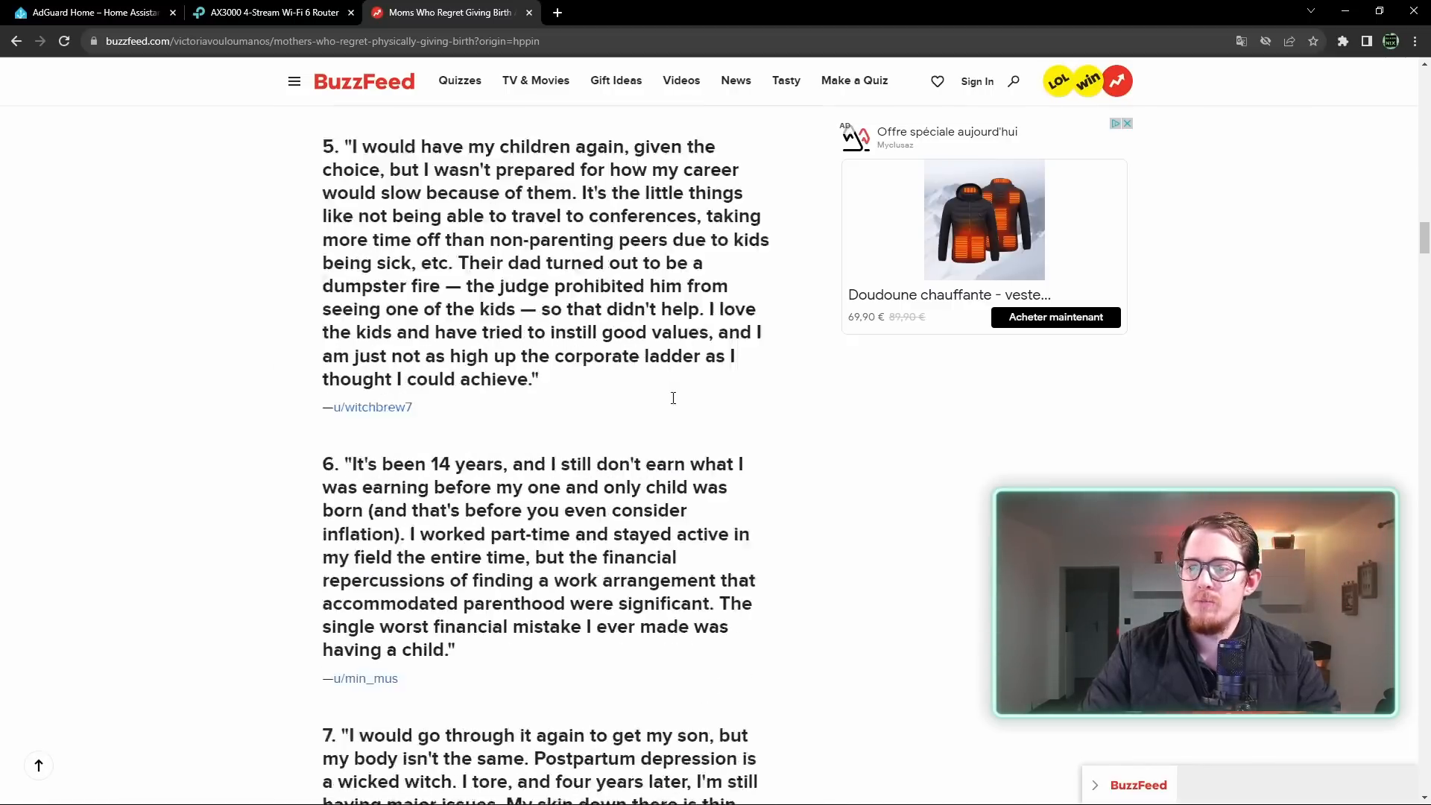
scroll(711, 399, up, 10)
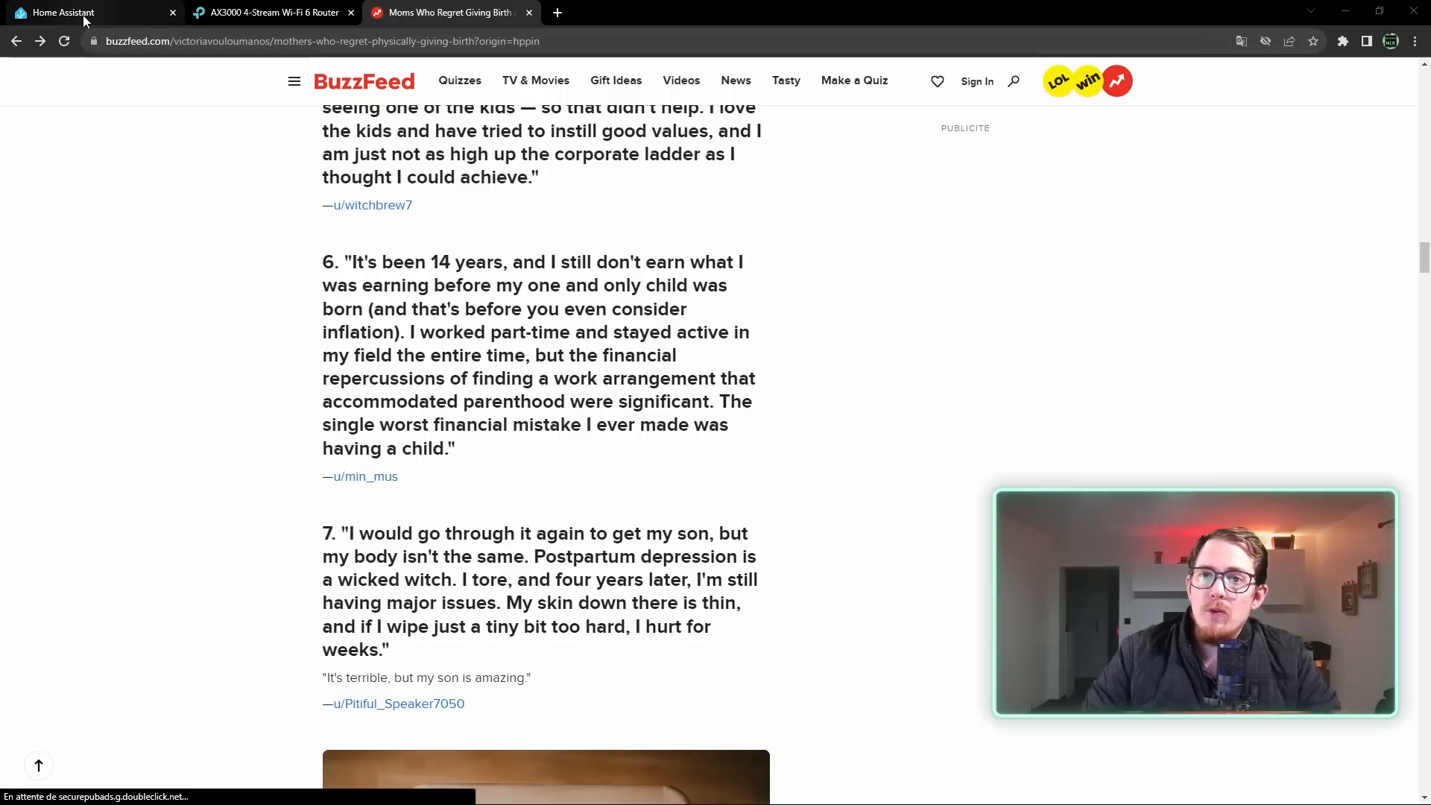
Switch to the AdGuard Home dashboard, refresh its statistics and check the DNS query count and the count and share blocked by filters
click(82, 15)
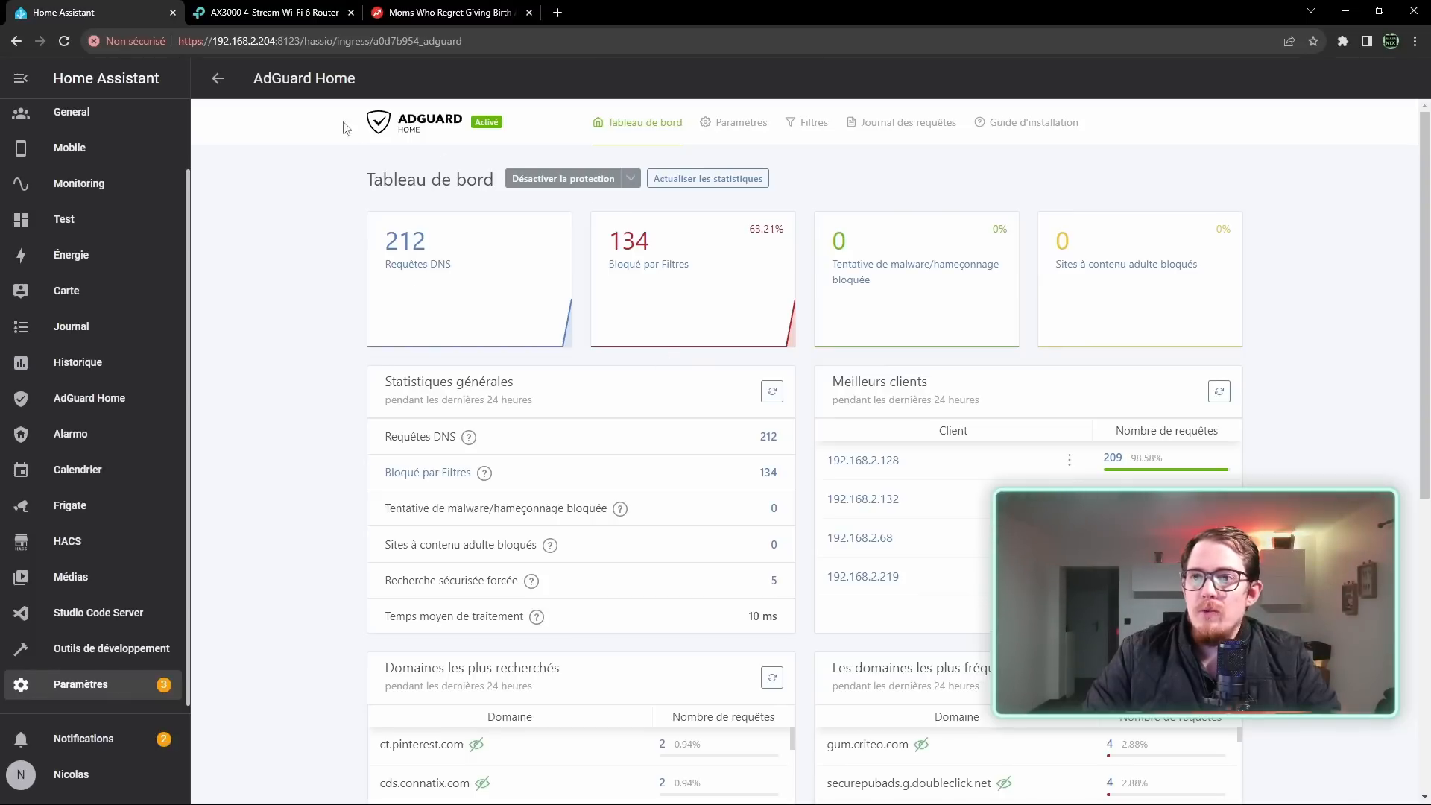
drag(381, 247, 430, 246)
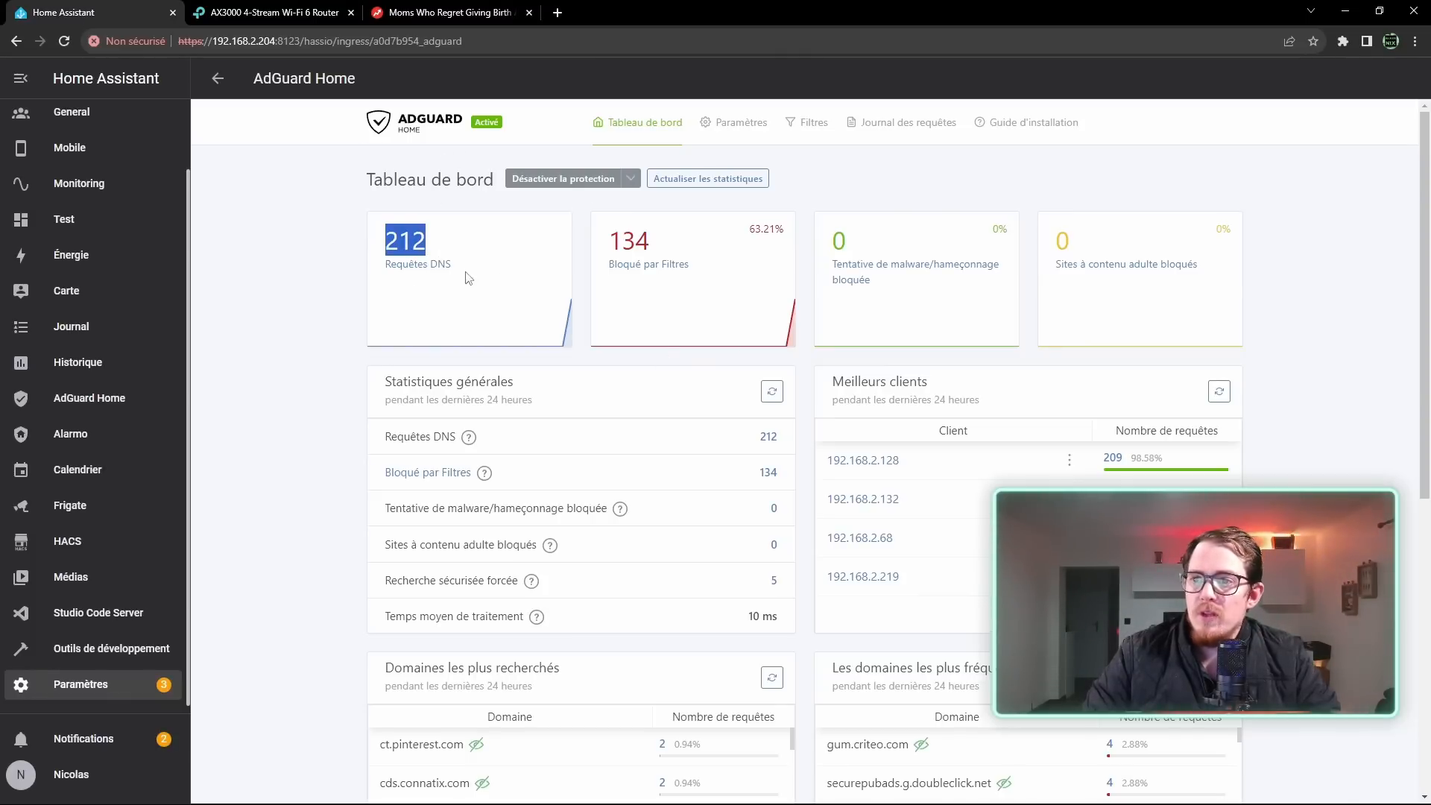
click(707, 178)
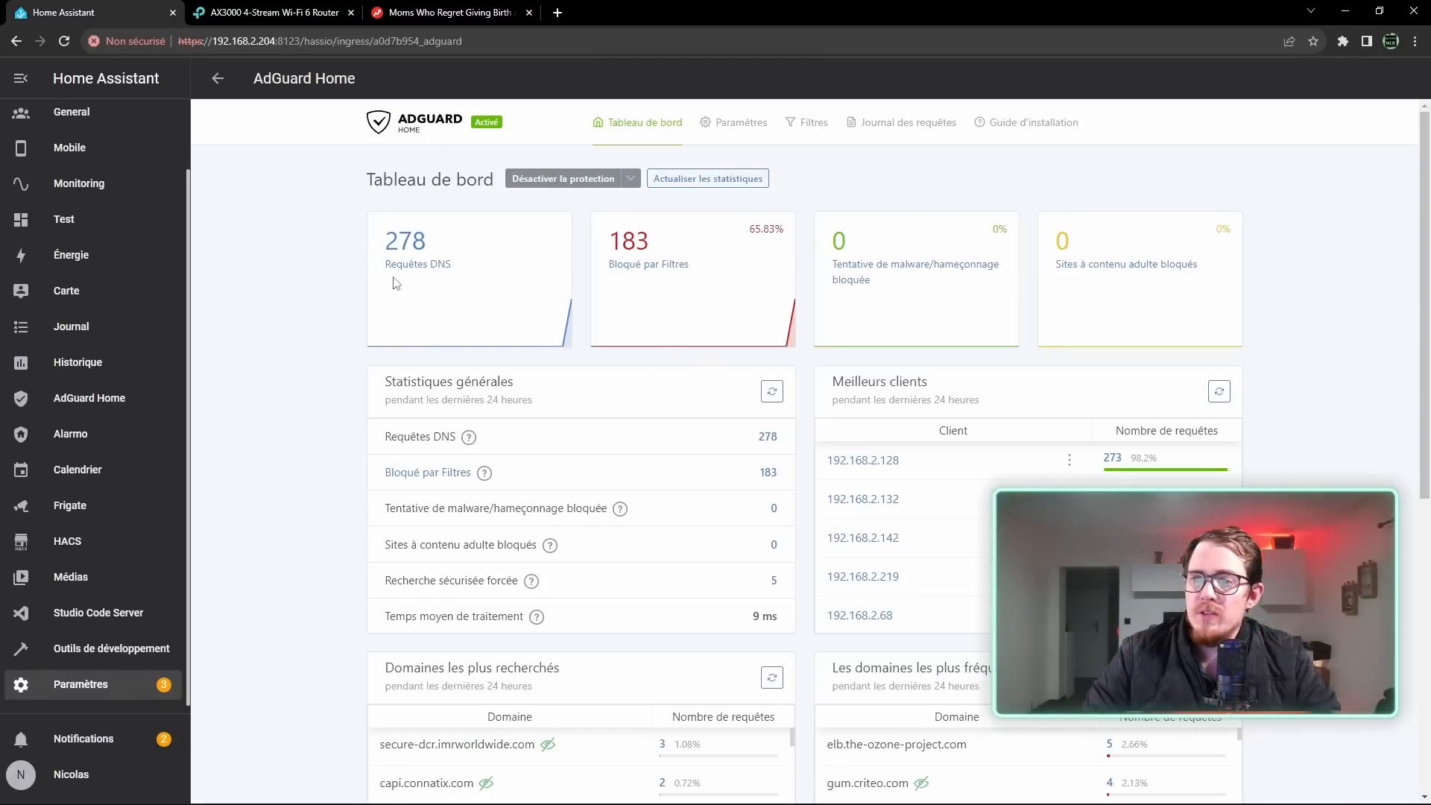
double_click(392, 240)
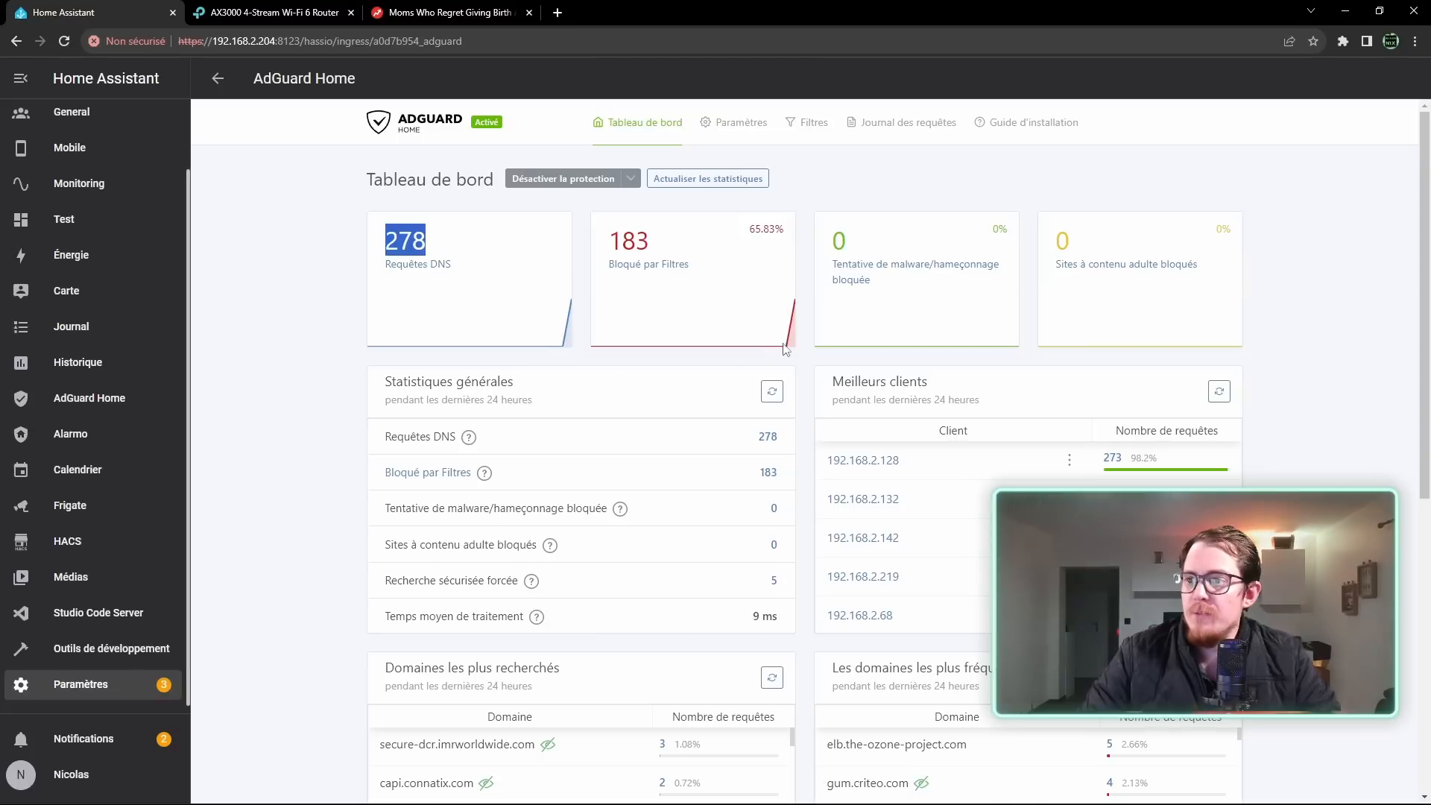
double_click(612, 243)
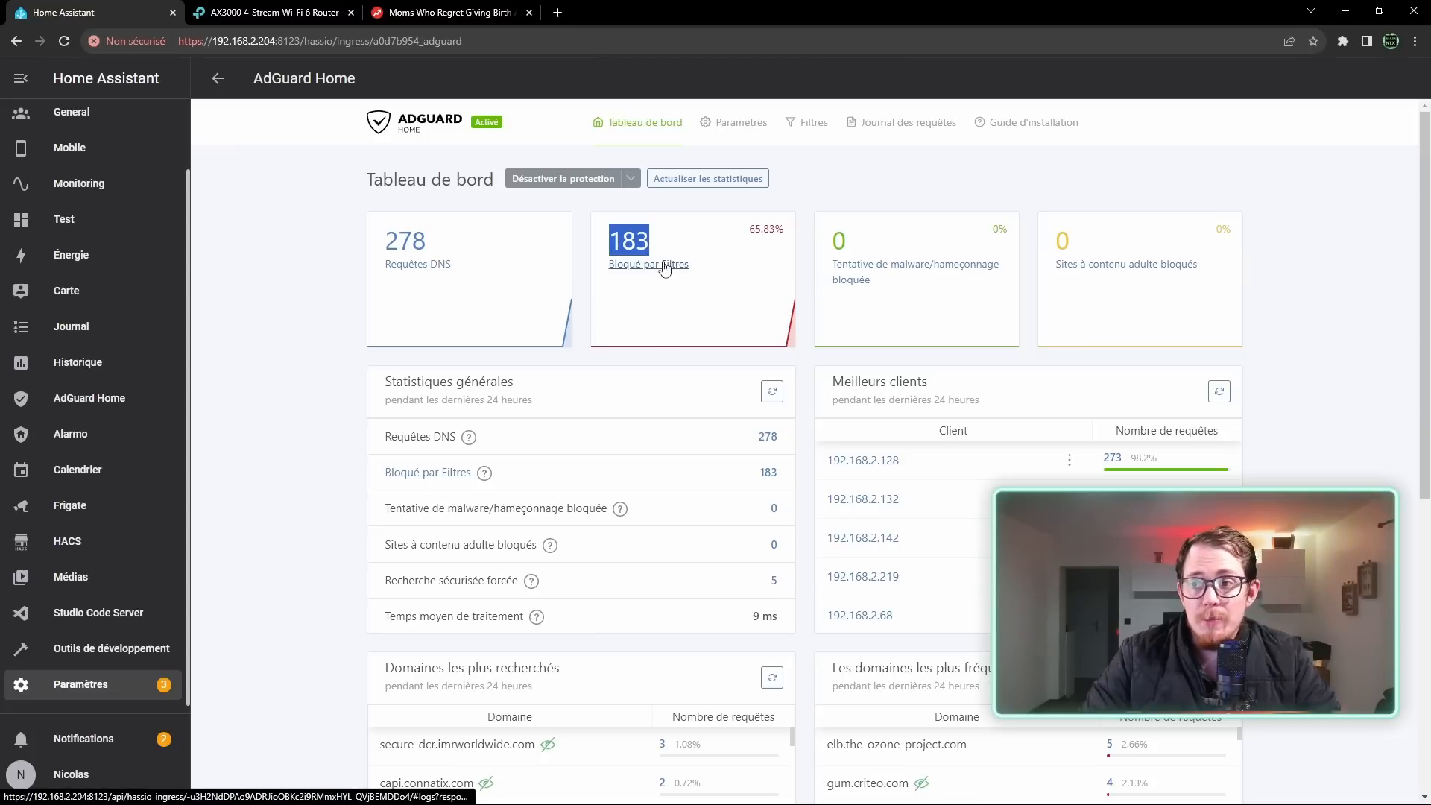
double_click(775, 230)
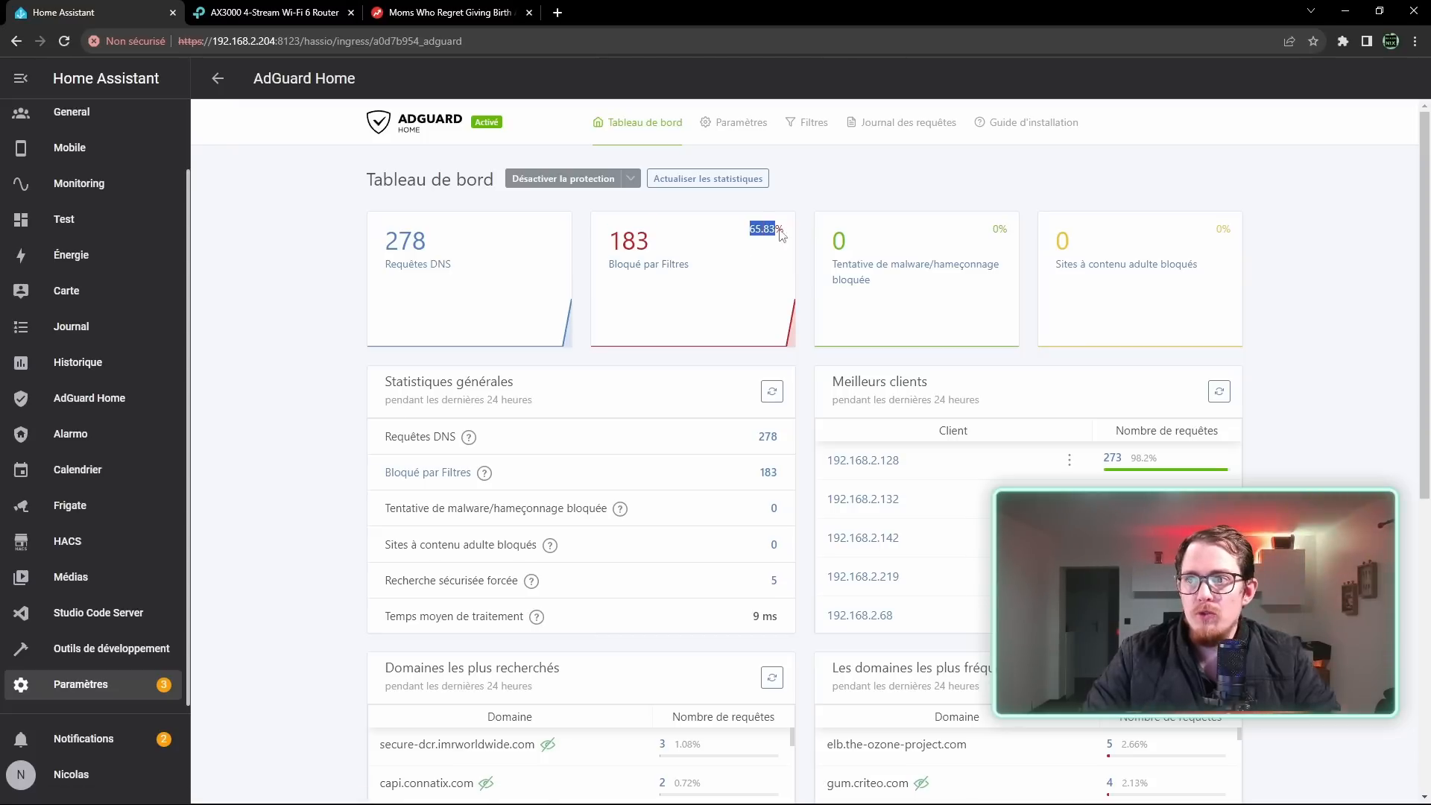
triple_click(659, 269)
click(644, 242)
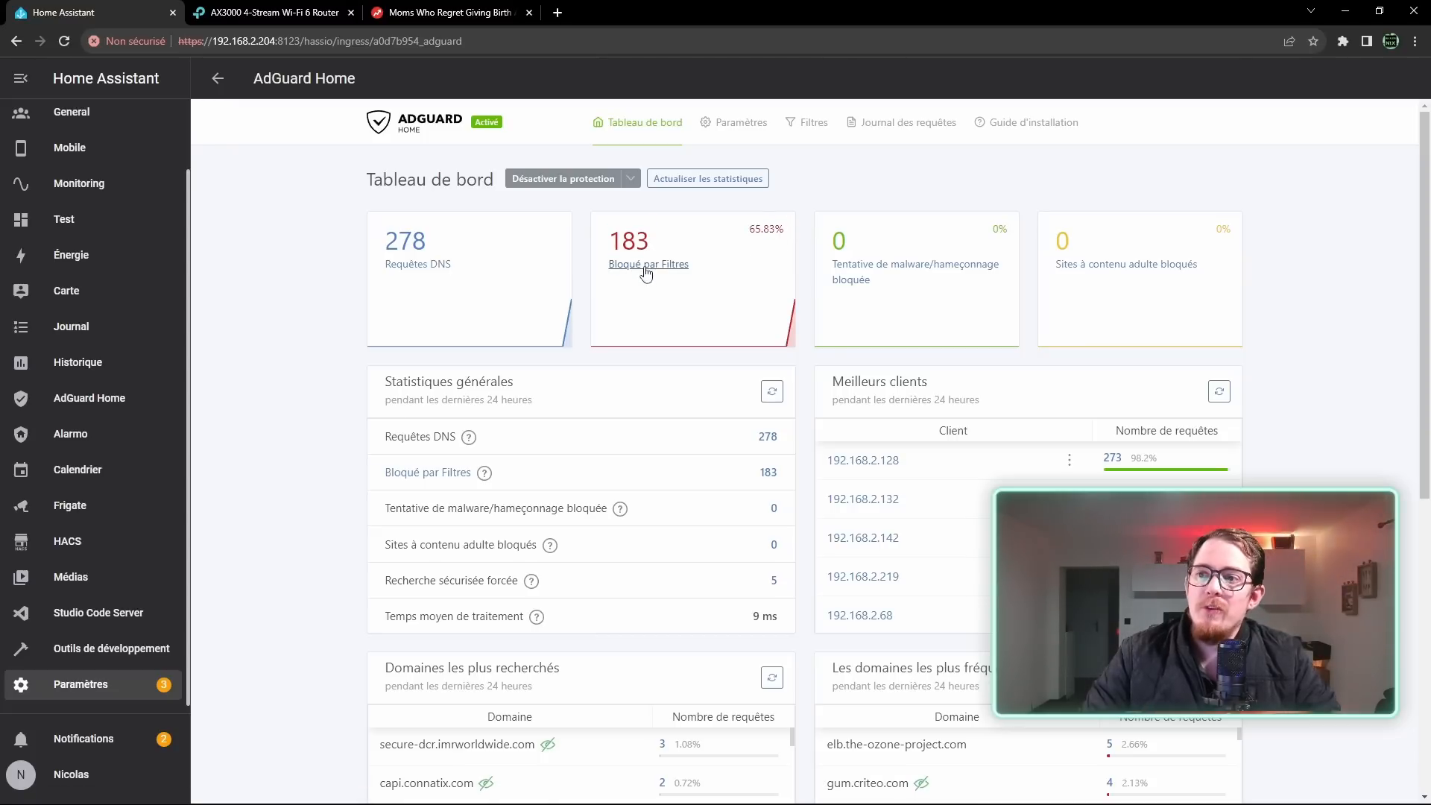
Open the query log of requests blocked by filters and examine the listed ad domains, starting with ad.doubleclick.net
click(645, 269)
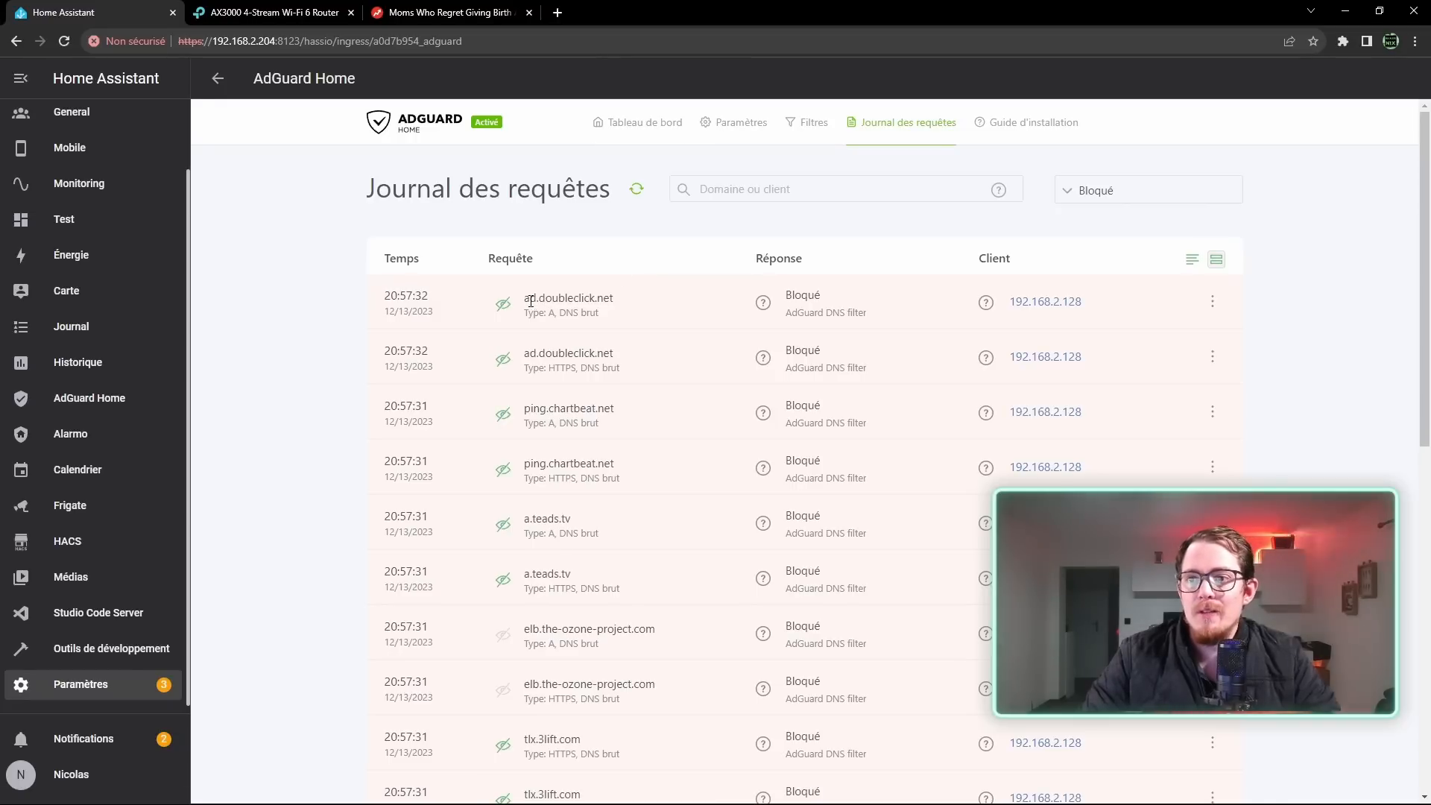
drag(539, 298, 591, 297)
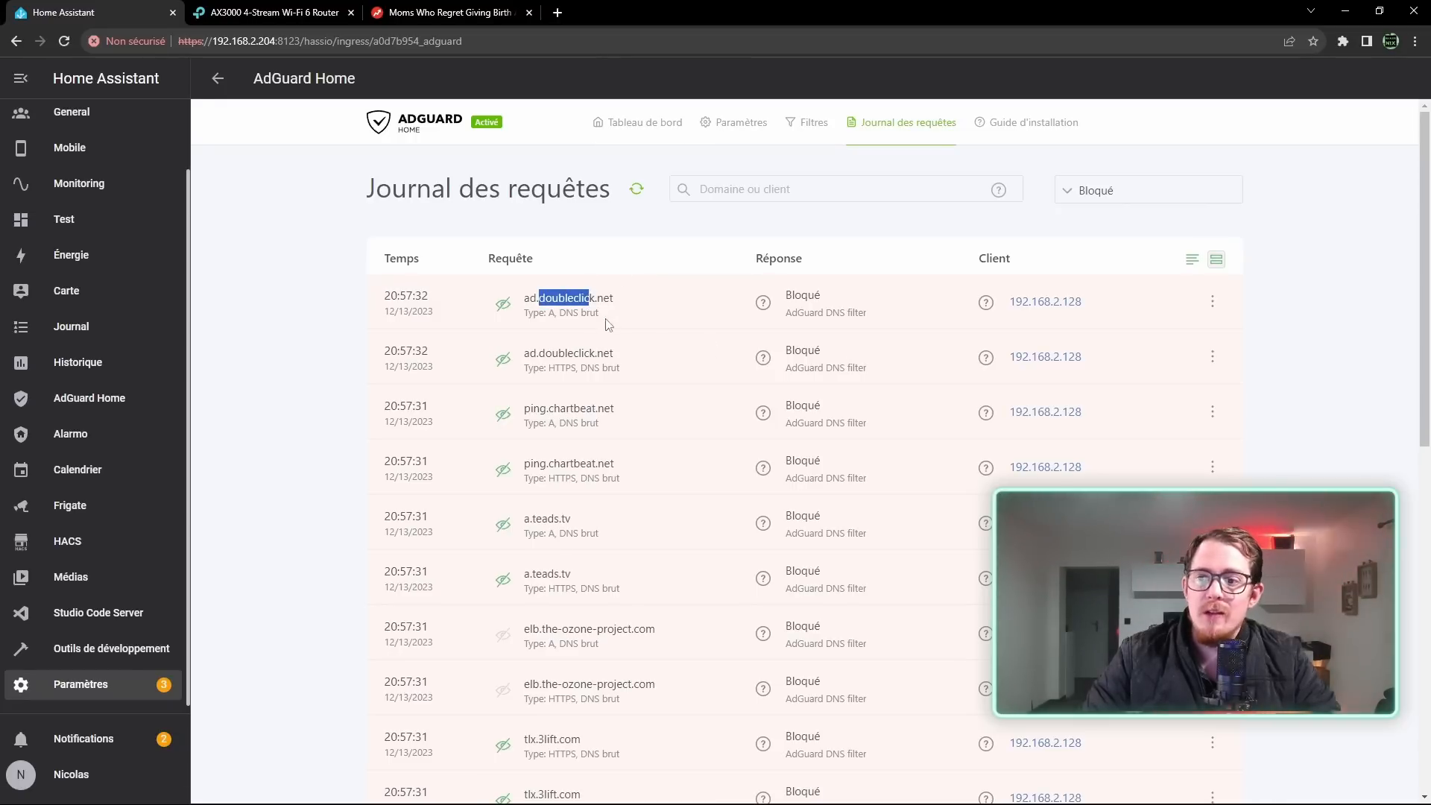
click(548, 304)
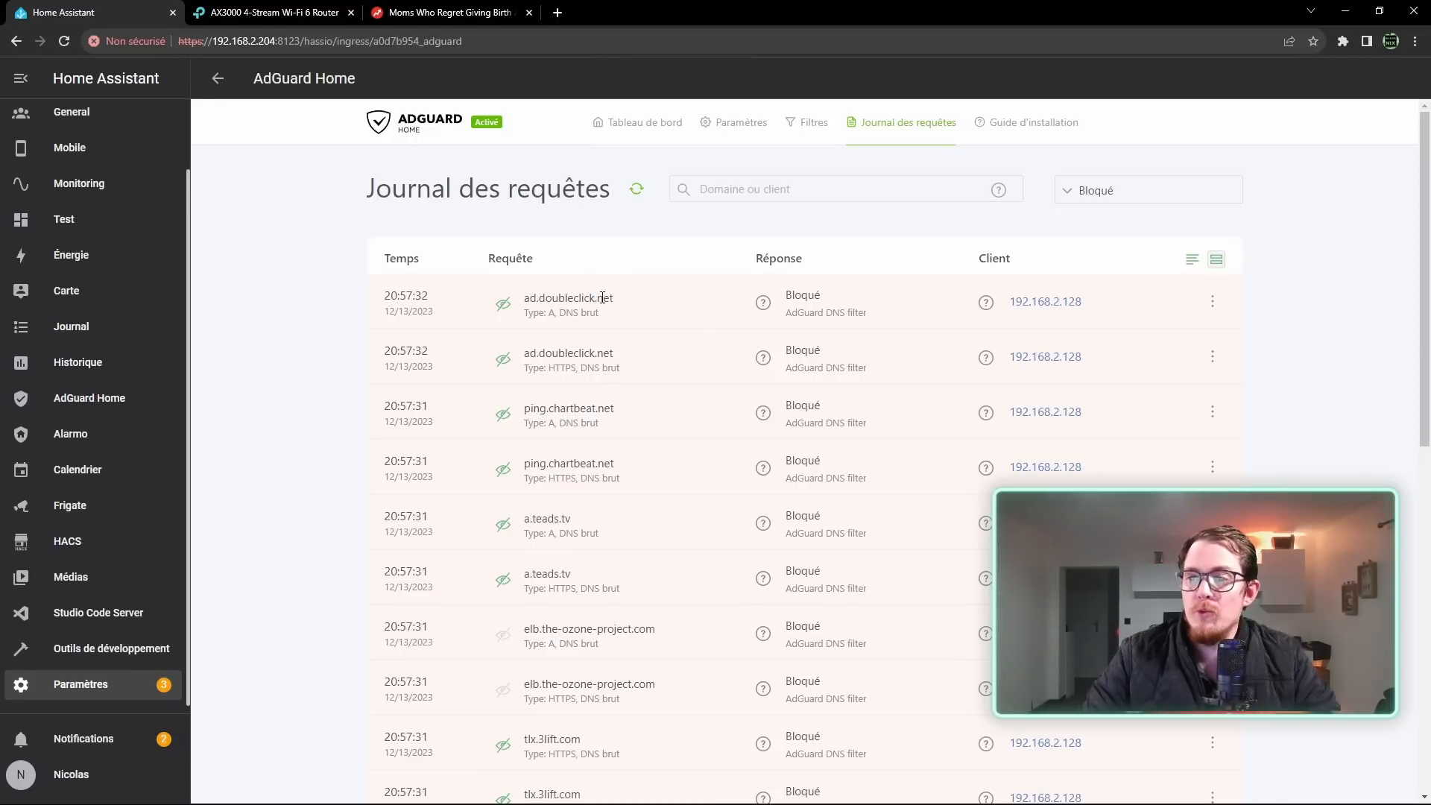
drag(602, 297, 522, 298)
click(639, 306)
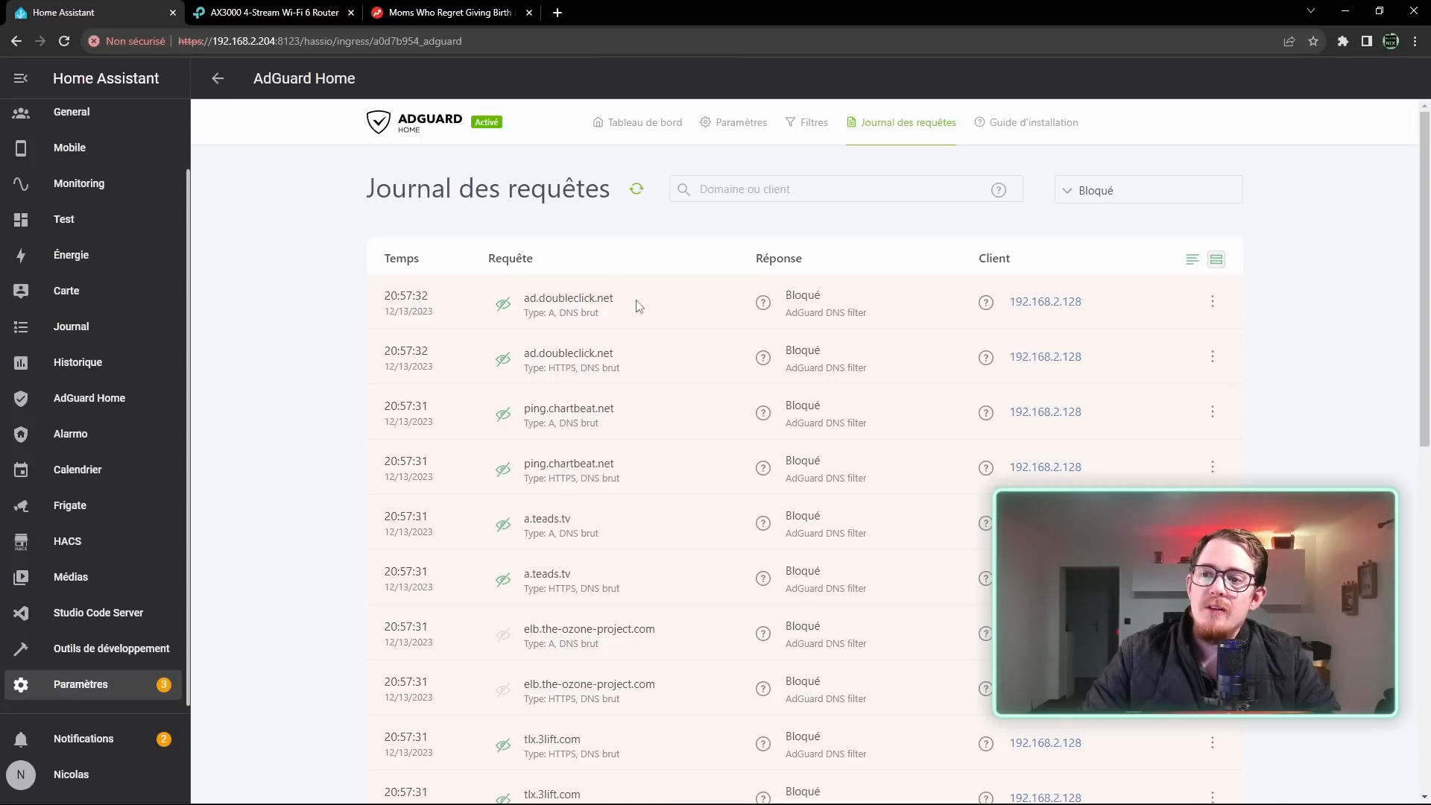
scroll(663, 441, down, 2)
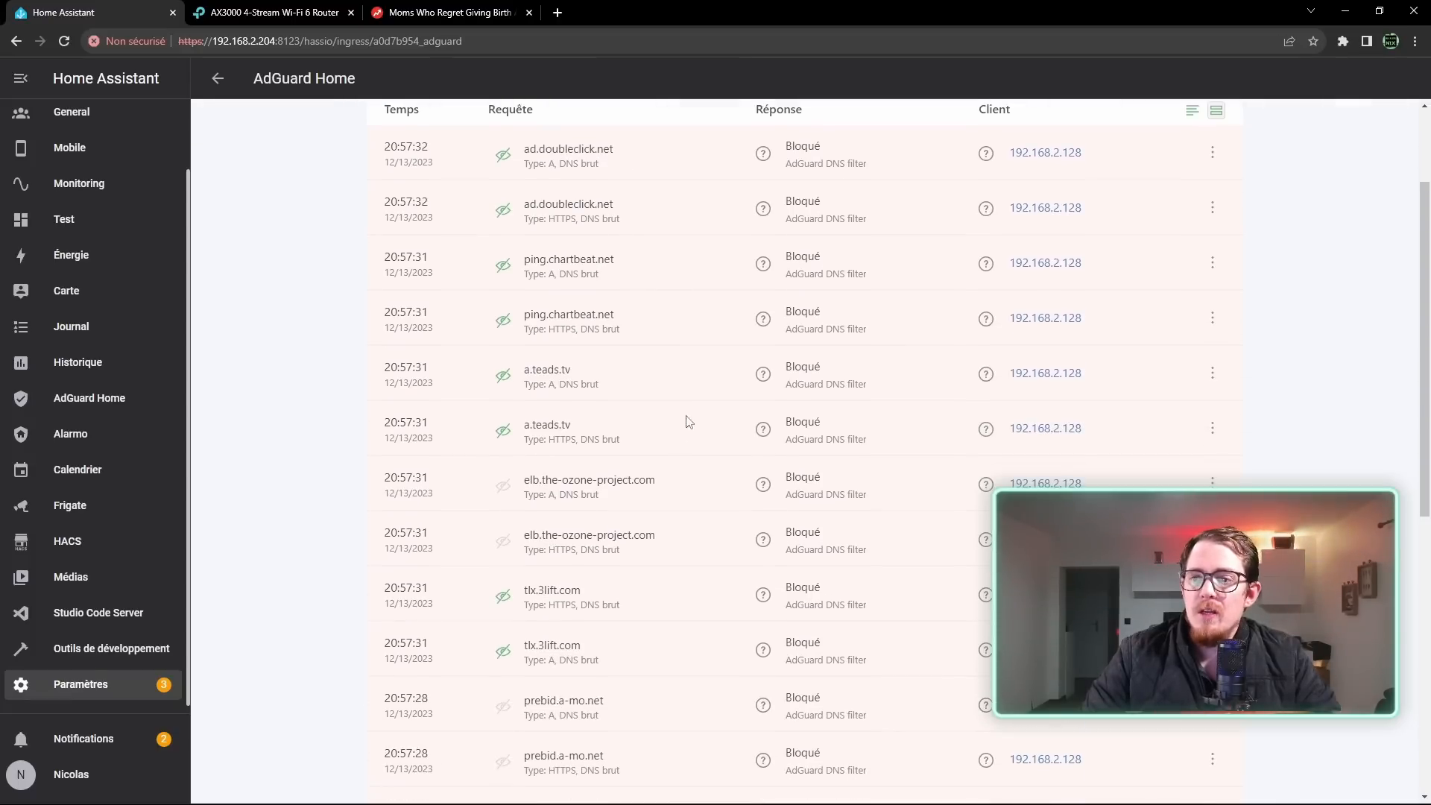
scroll(594, 437, down, 3)
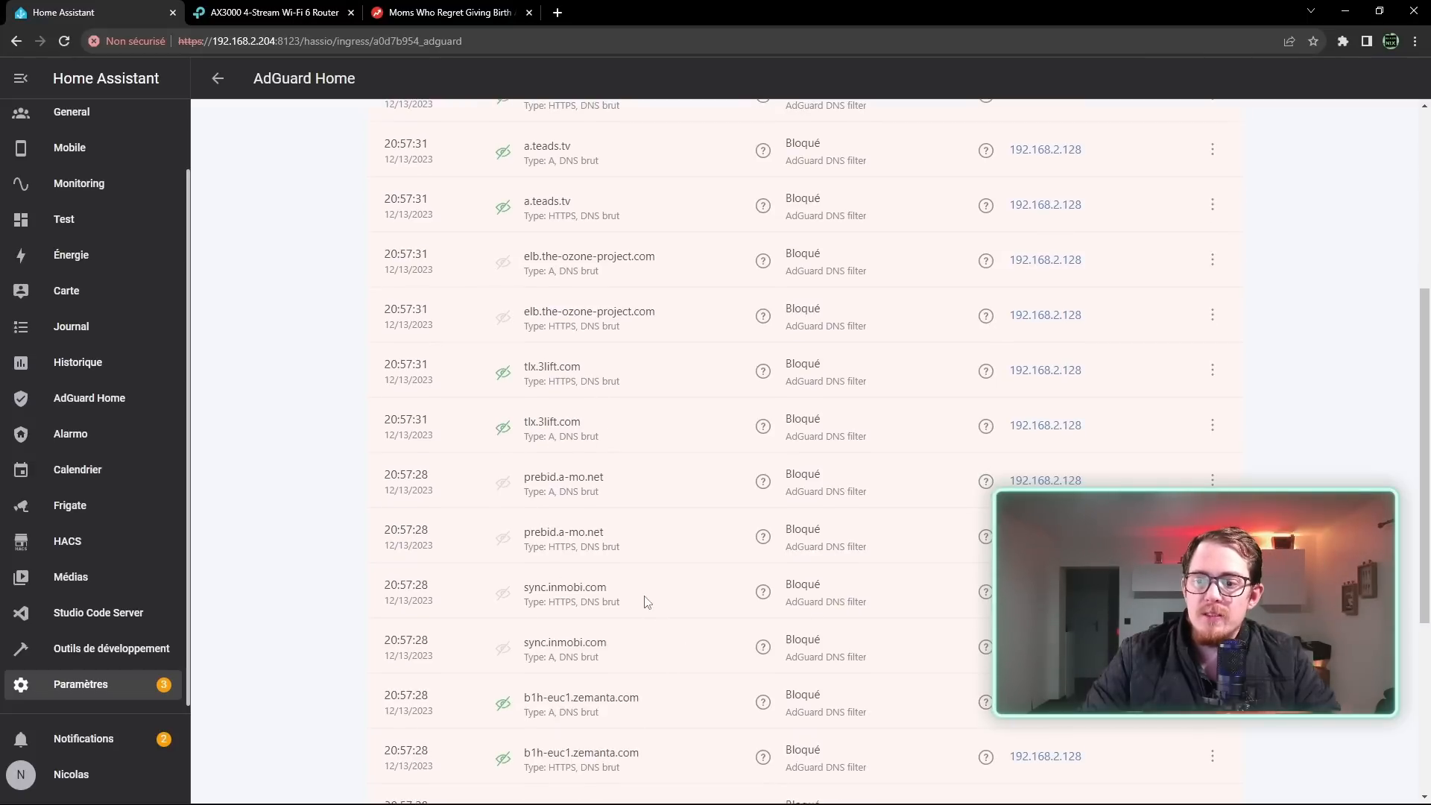
scroll(645, 597, down, 5)
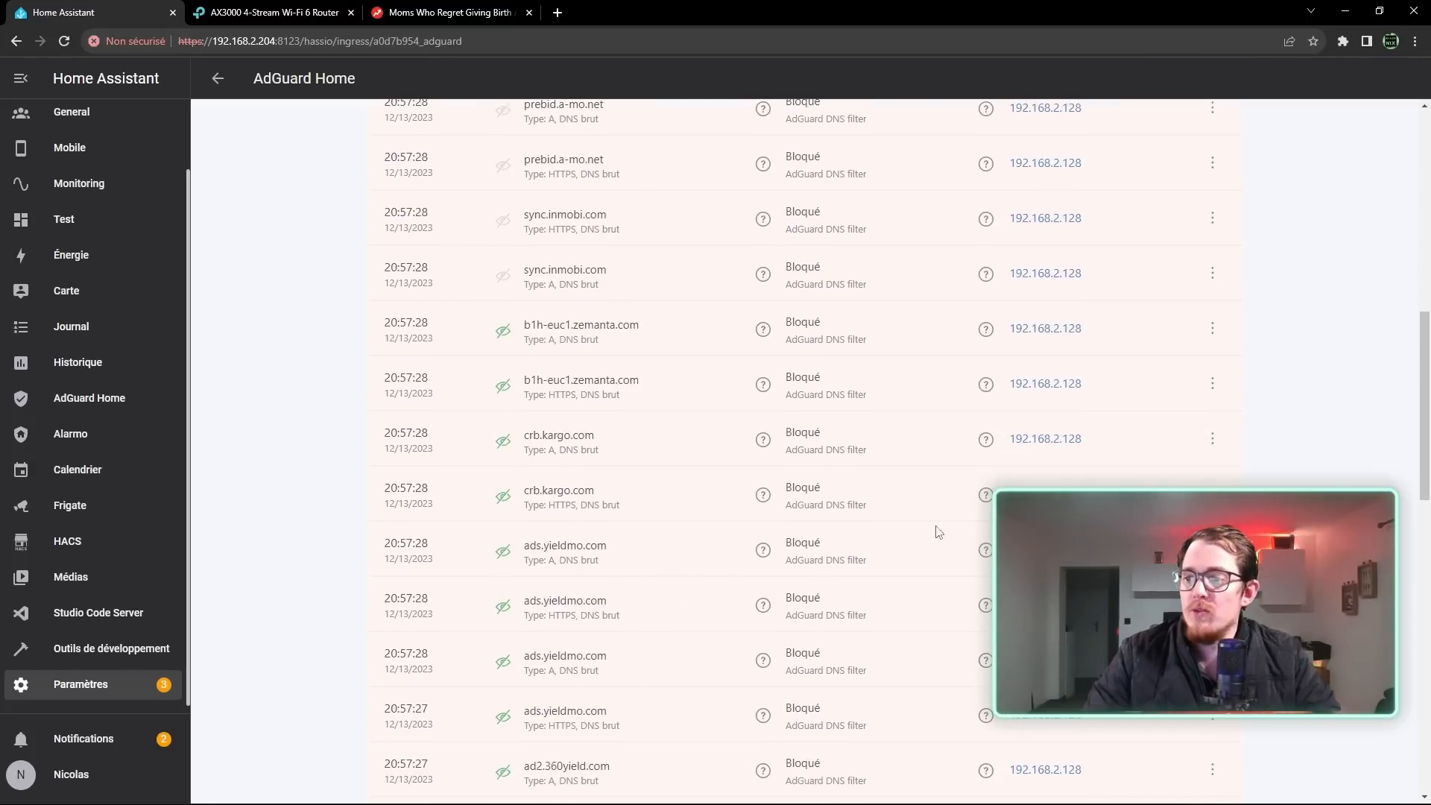
scroll(938, 532, down, 10)
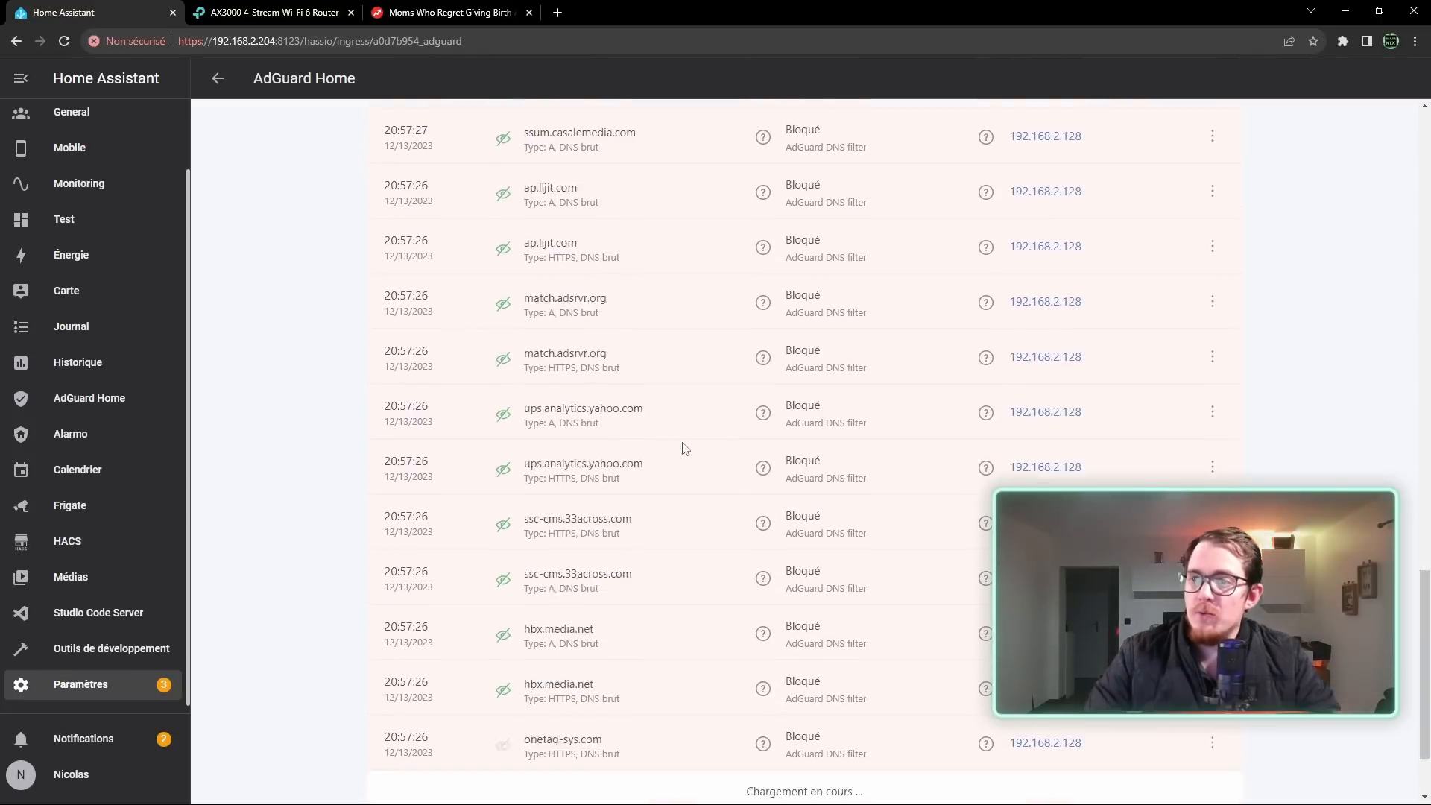
Refresh the query log and check the domain and client address of the newest blocked requests
scroll(685, 448, up, 15)
drag(366, 195, 586, 198)
click(637, 192)
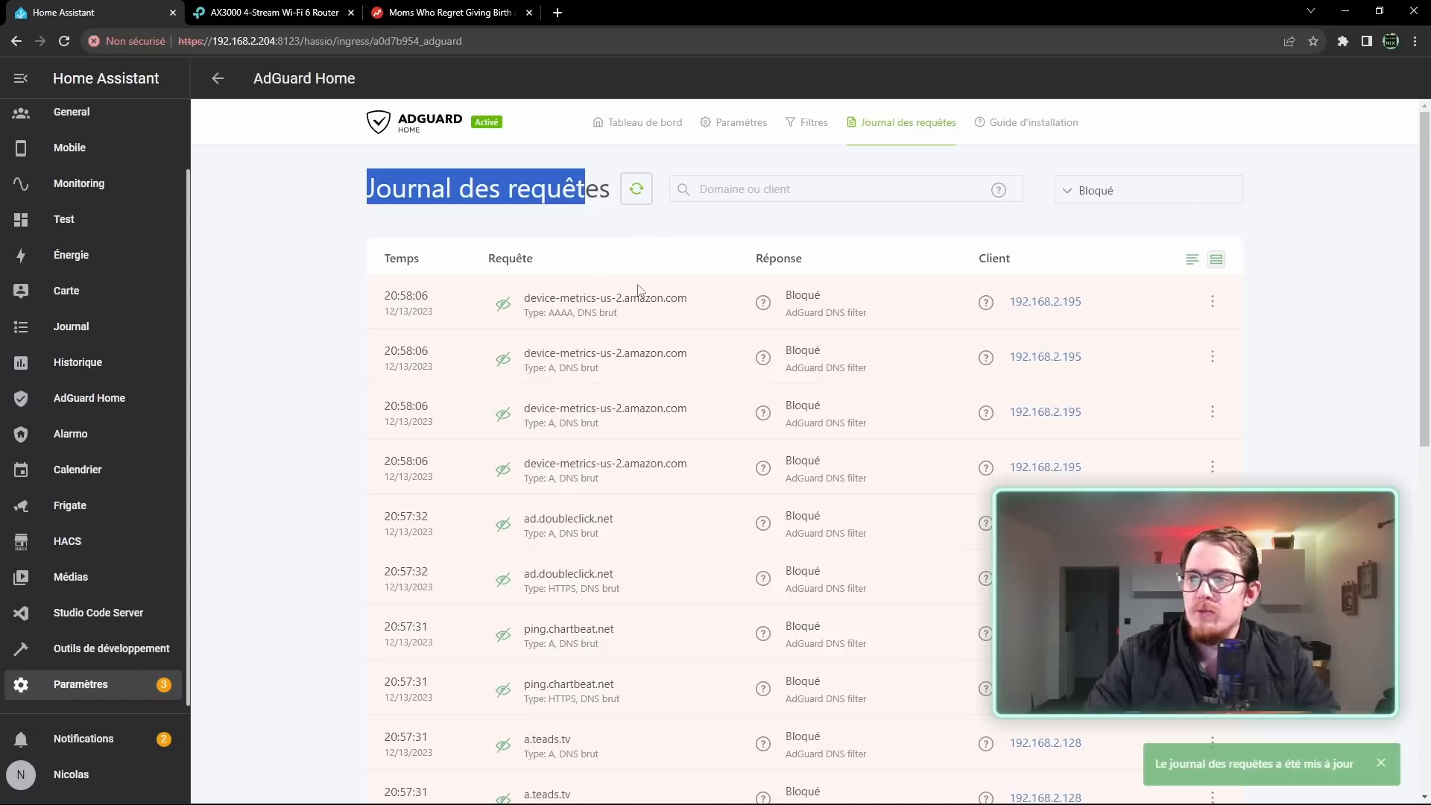
drag(690, 299, 526, 298)
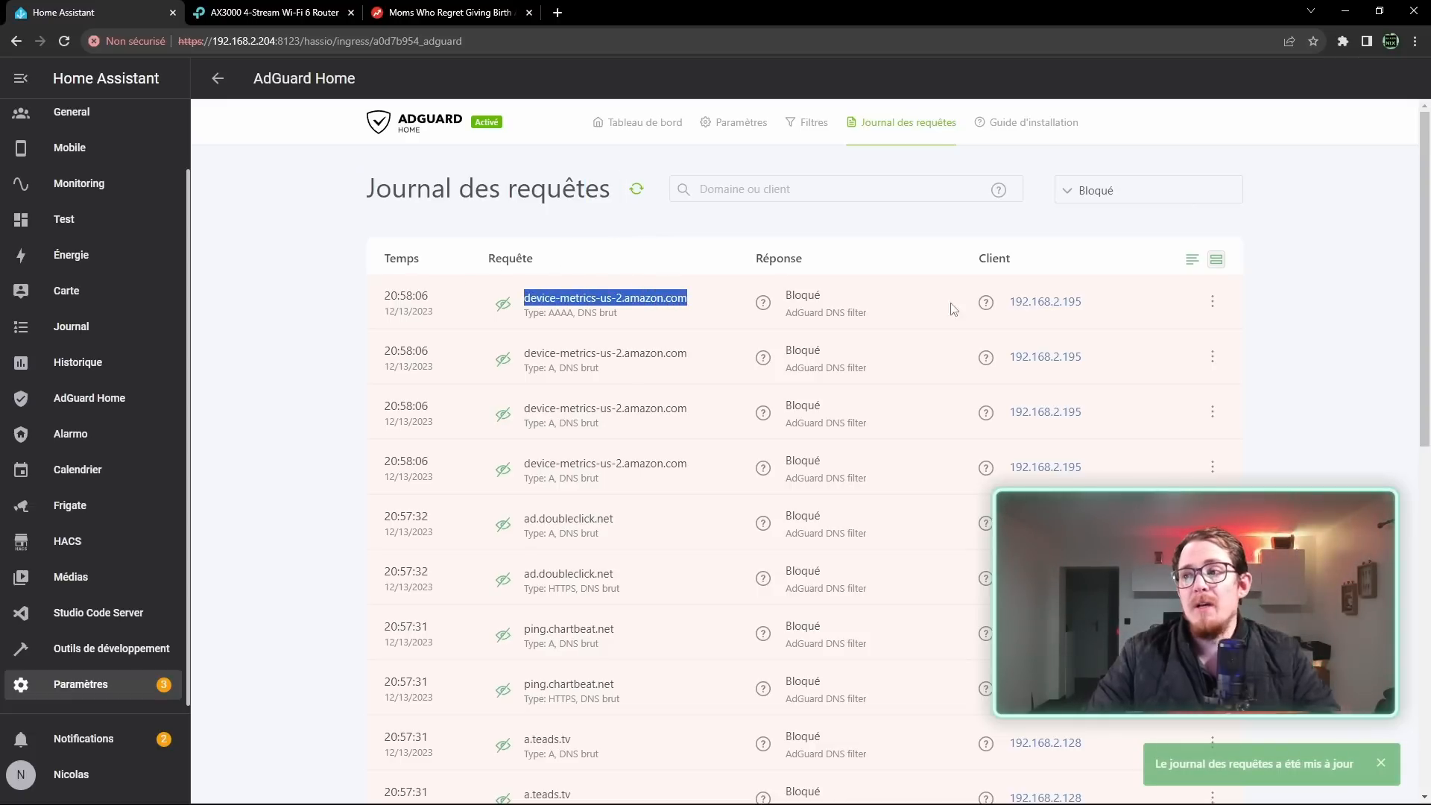
drag(1126, 302, 1015, 304)
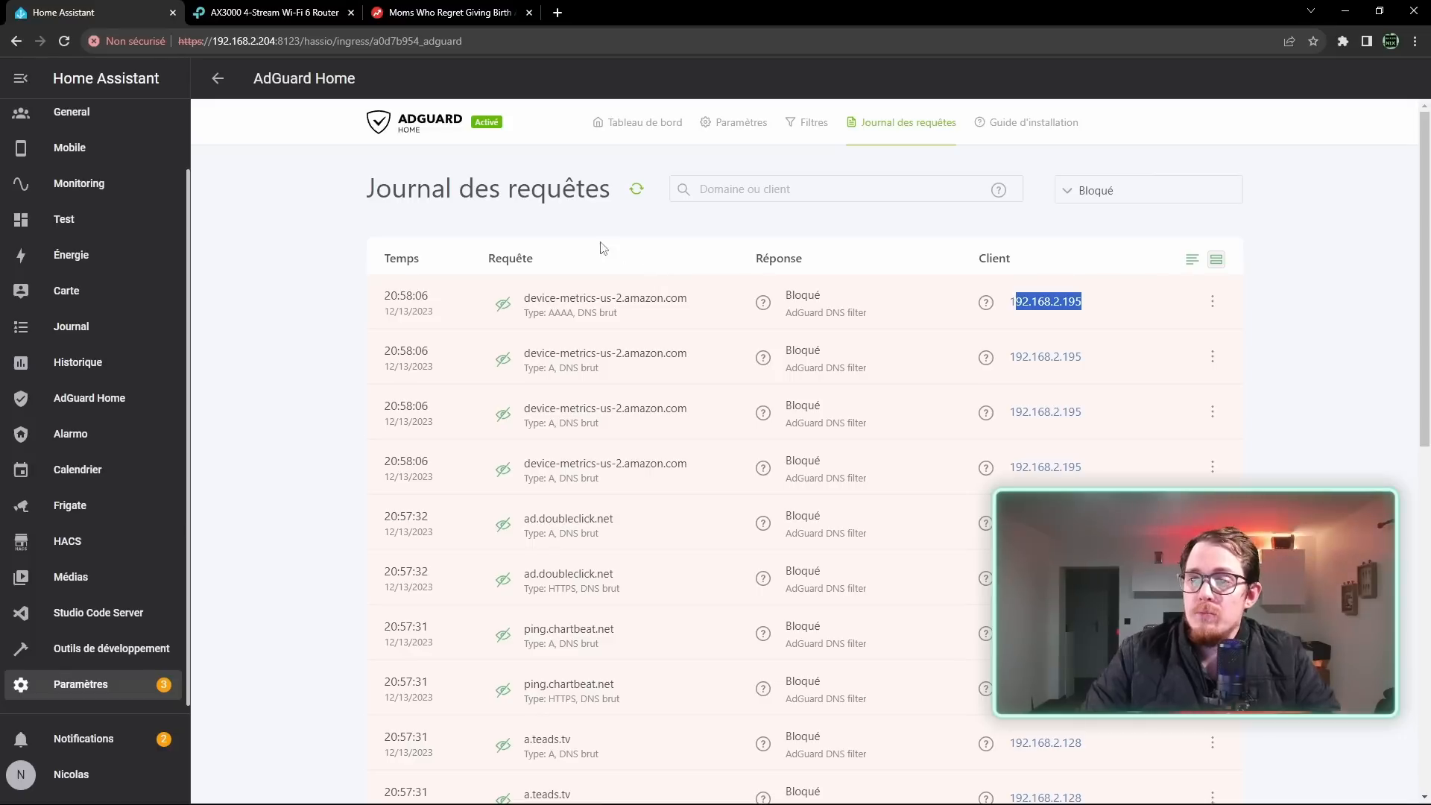
click(638, 195)
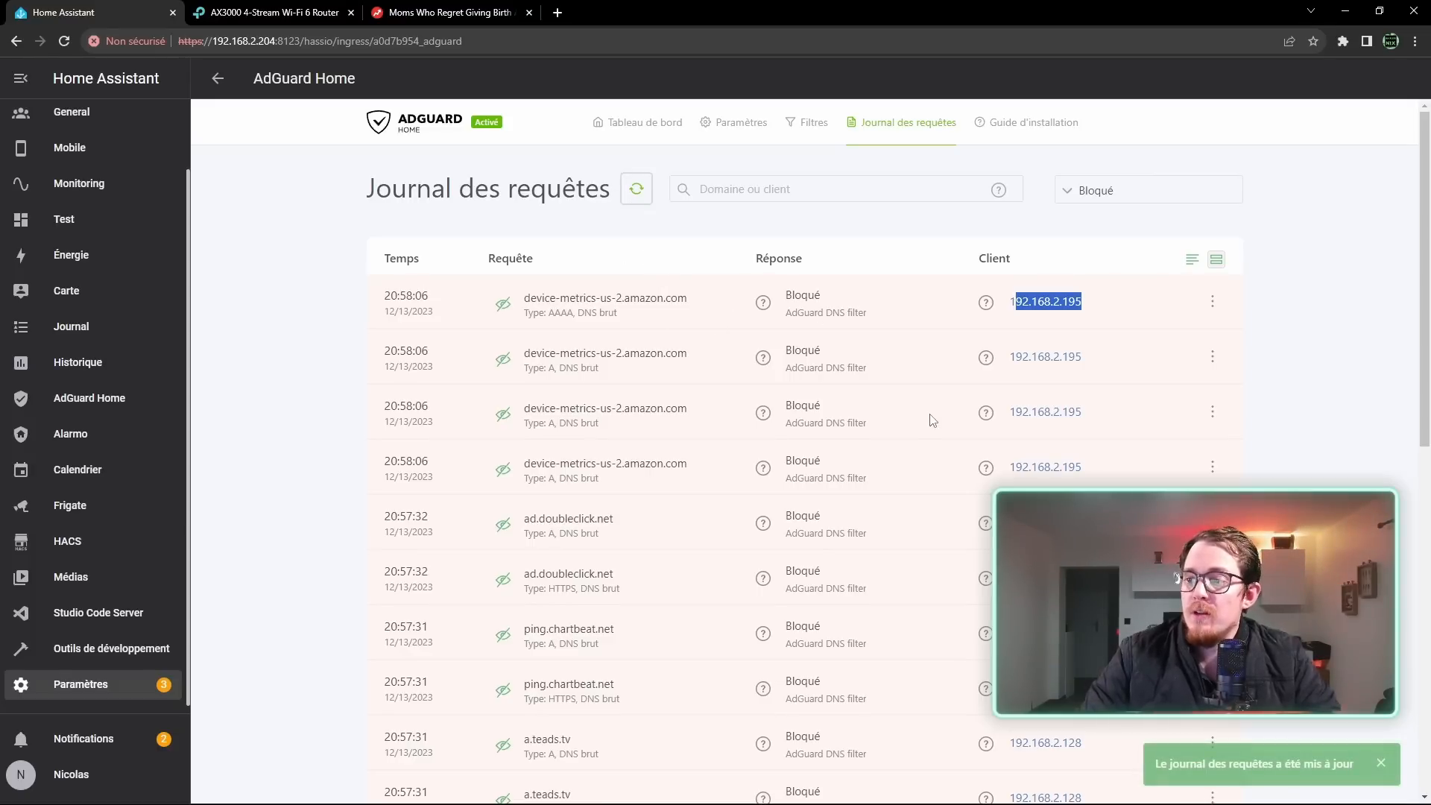
scroll(932, 420, down, 3)
scroll(1021, 415, down, 15)
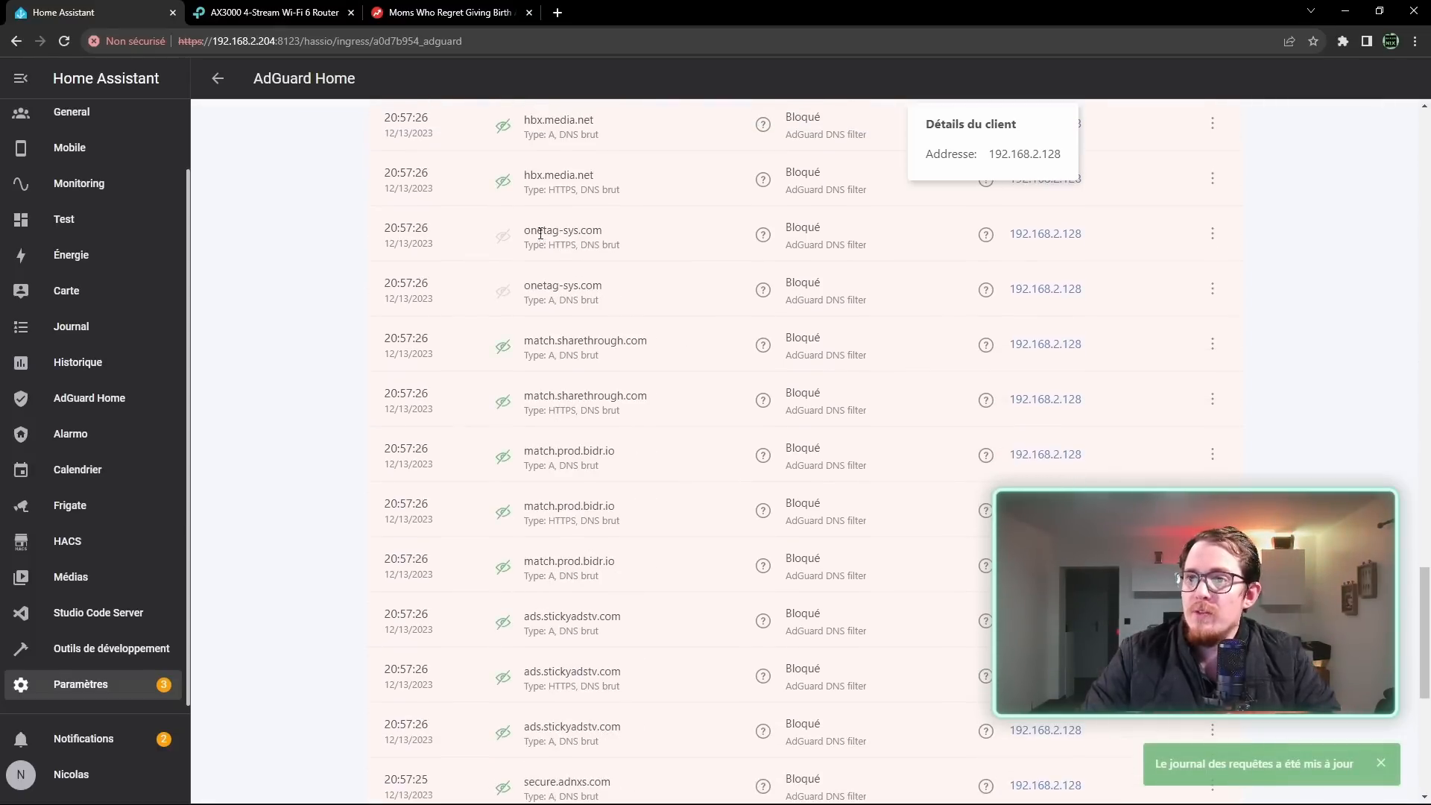
Replace the BuzzFeed page with the Marmiton website by searching for "marmiton", and accept all of the site's cookies
click(454, 23)
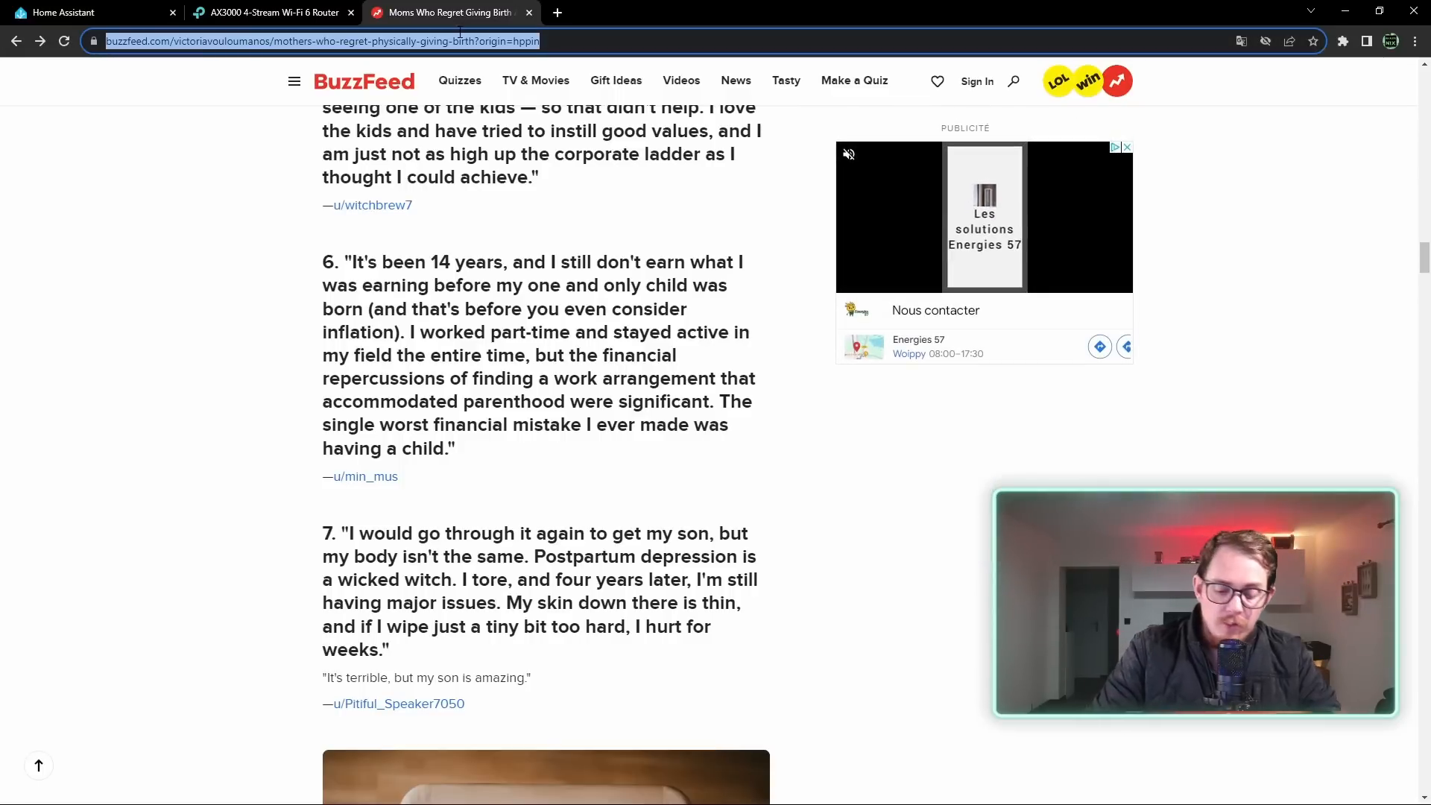
click(459, 32)
text(marmiton)
key(Return)
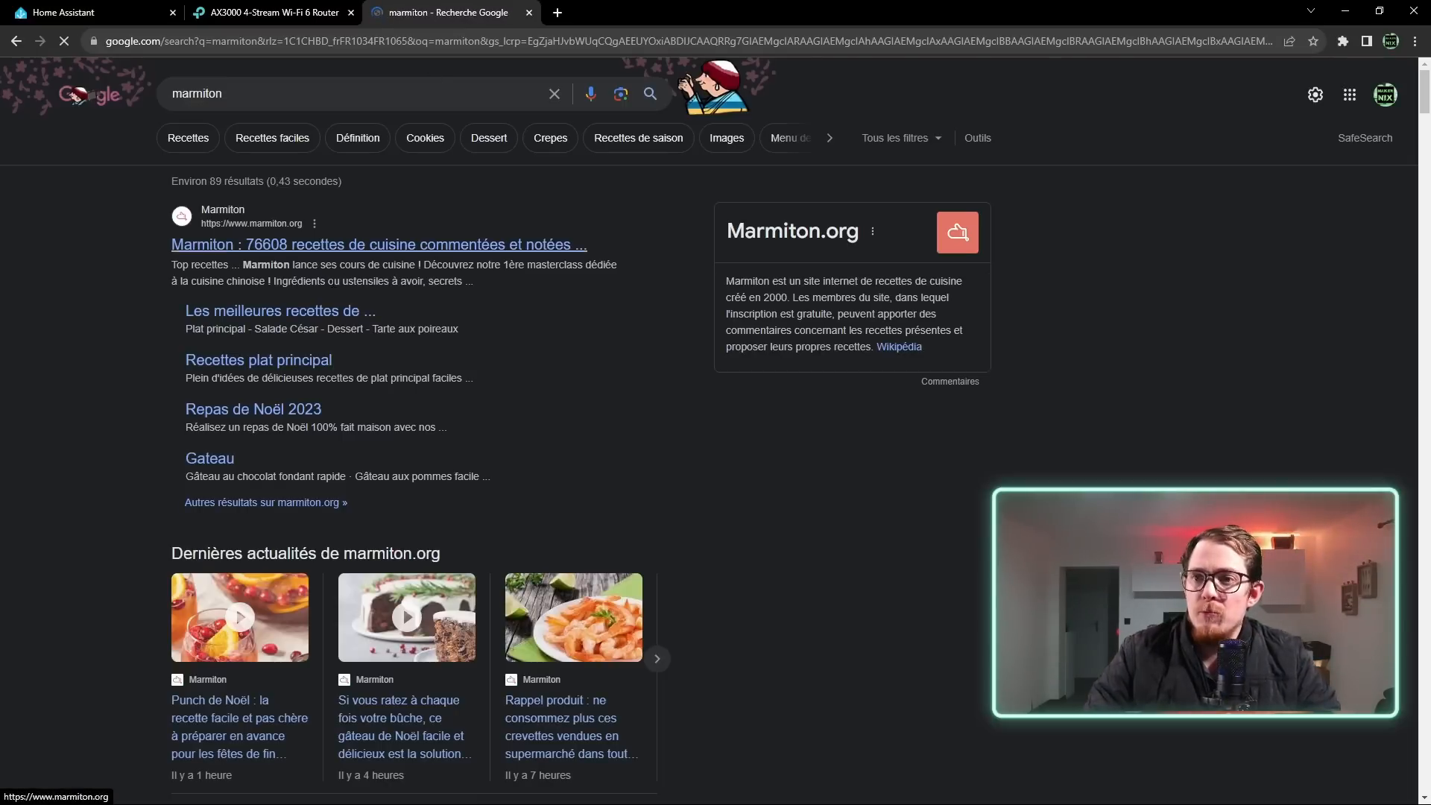
click(307, 244)
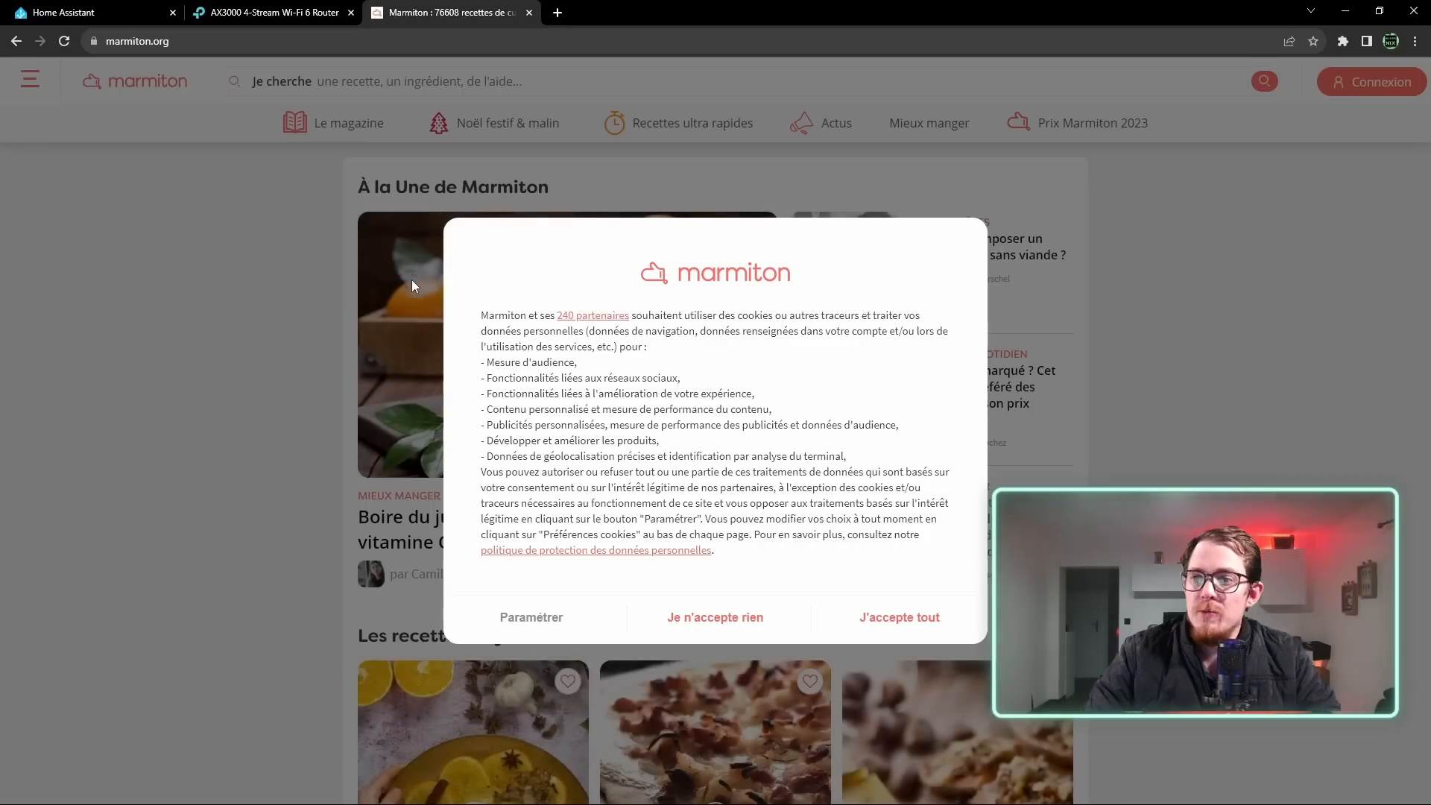
click(871, 626)
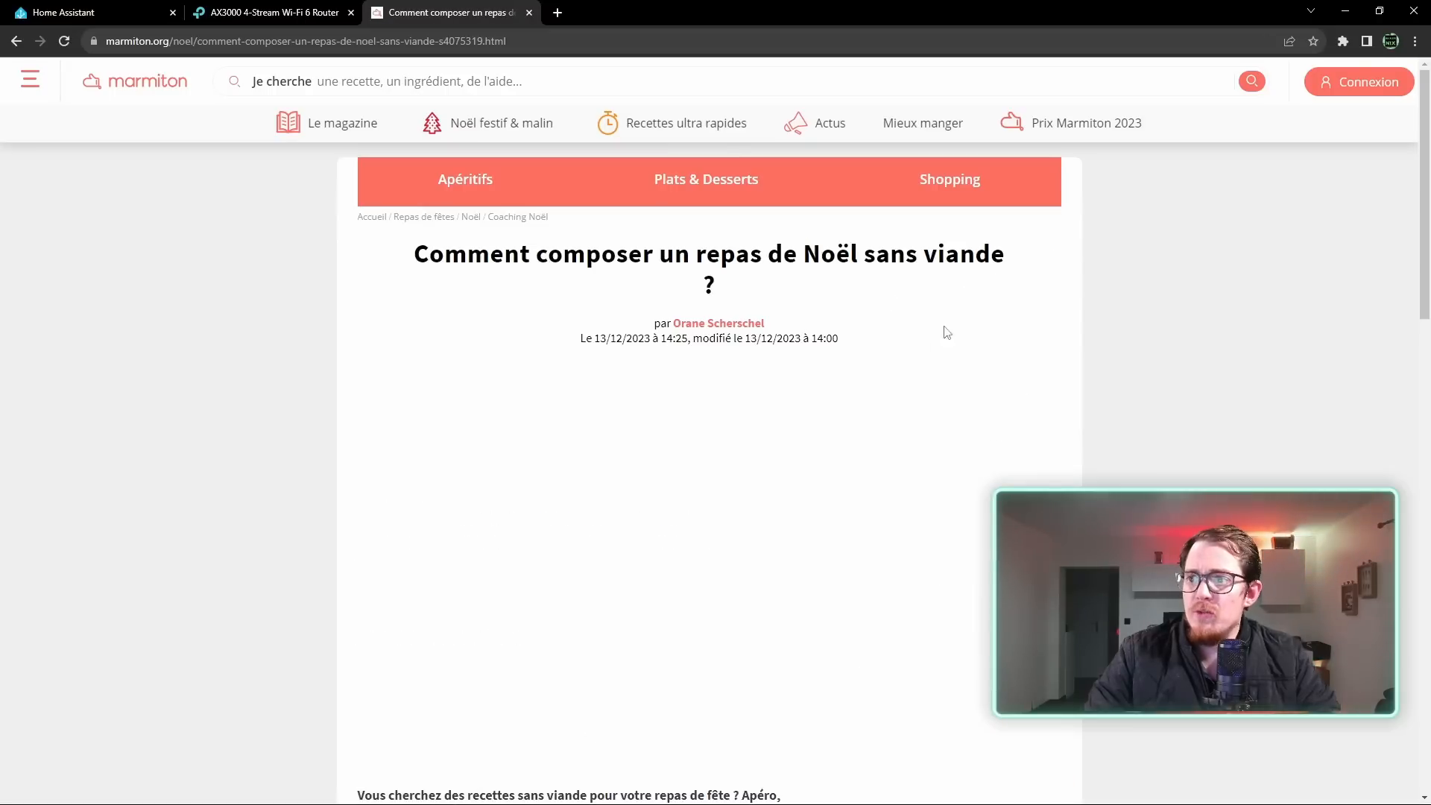
Inspect the Marmiton article about composing a Christmas meal without meat for displayed ads
scroll(802, 323, down, 20)
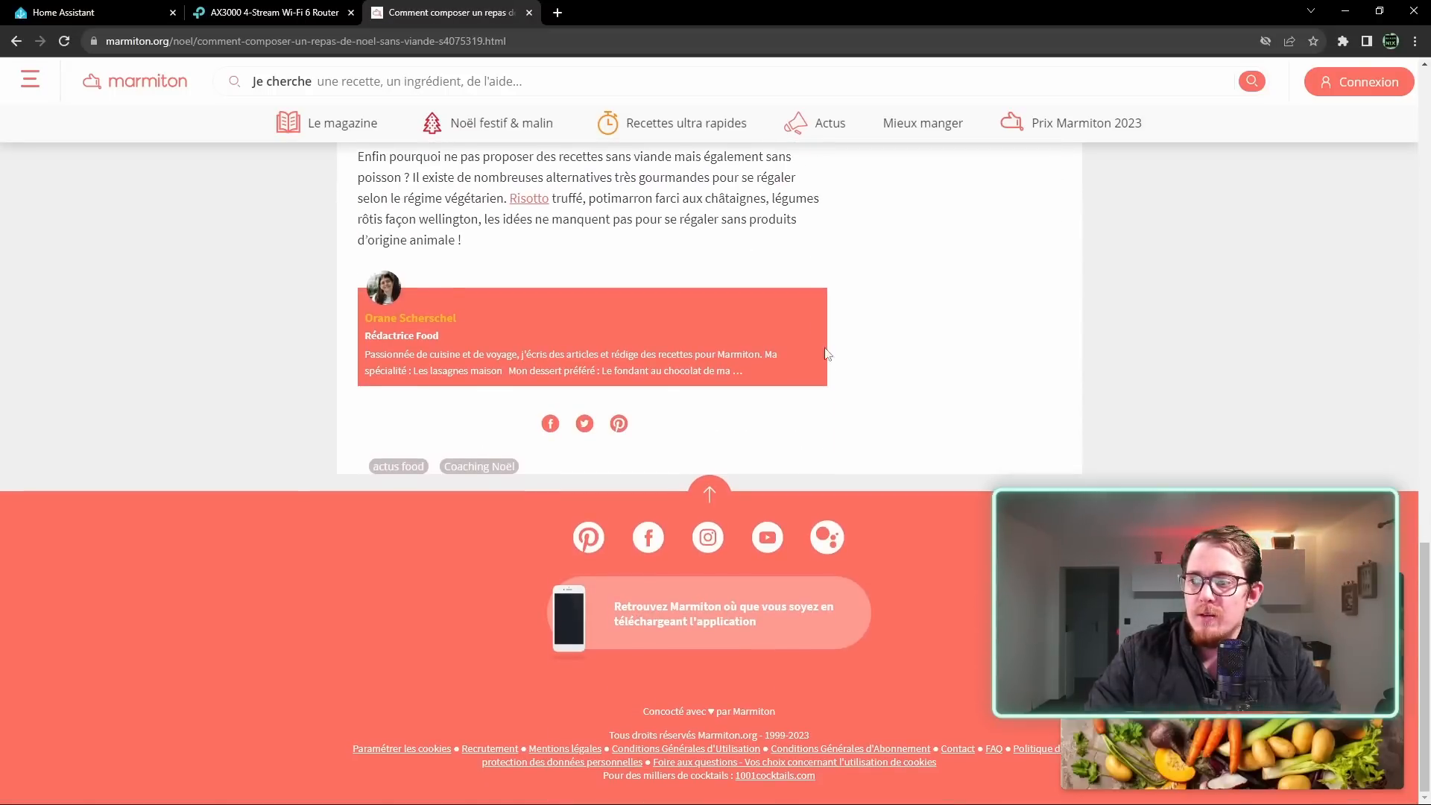
scroll(820, 351, up, 20)
scroll(824, 358, up, 5)
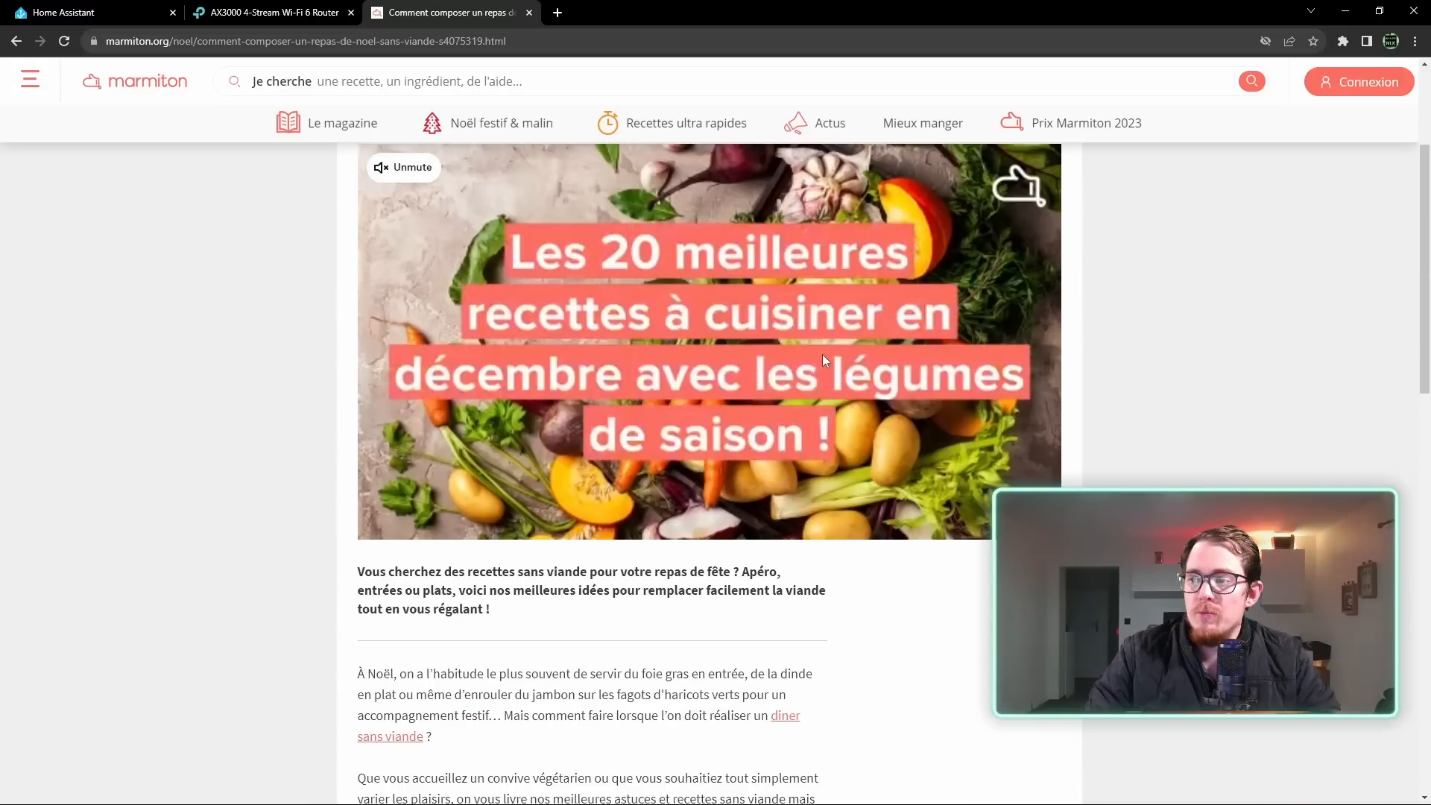
scroll(824, 359, down, 7)
scroll(824, 470, down, 7)
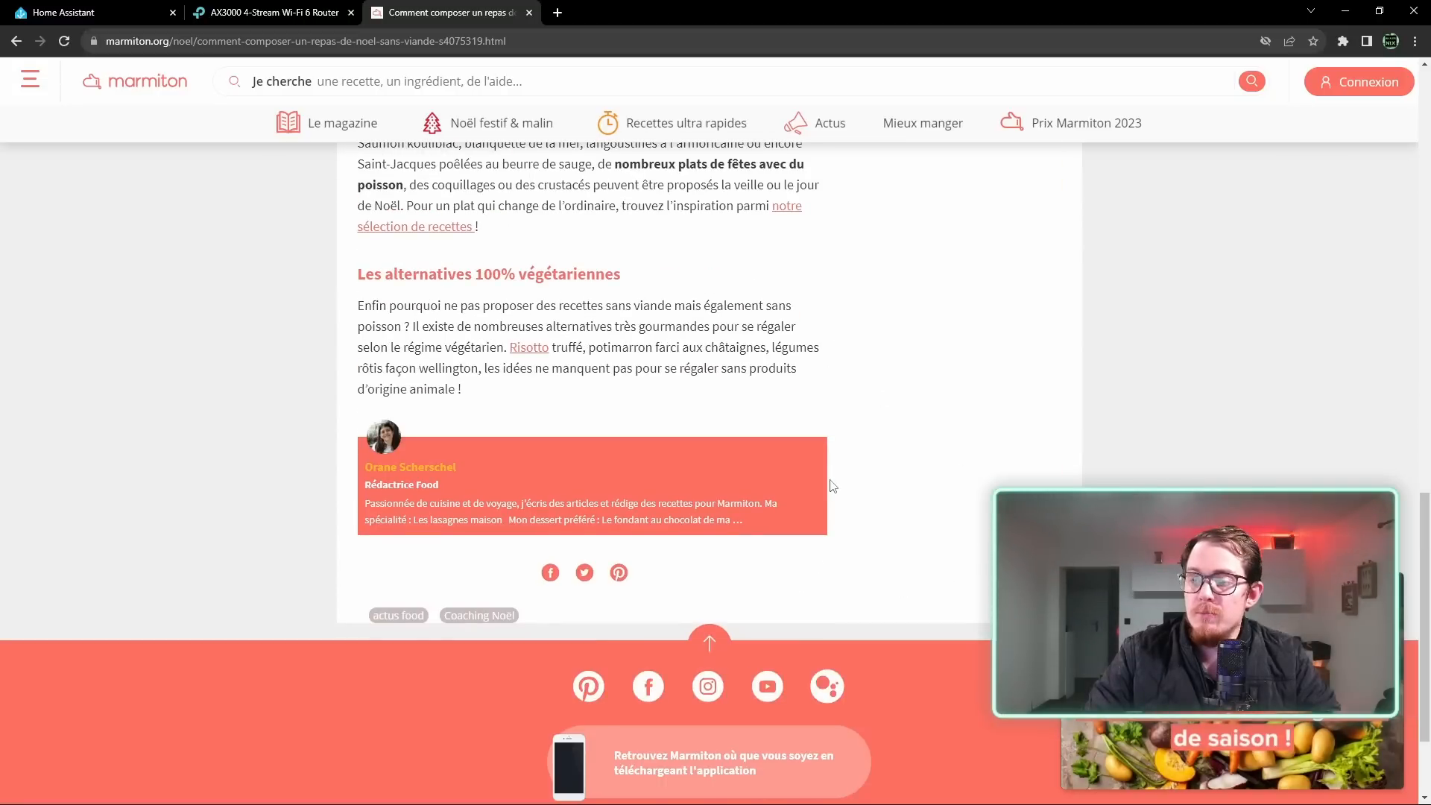
scroll(825, 469, up, 17)
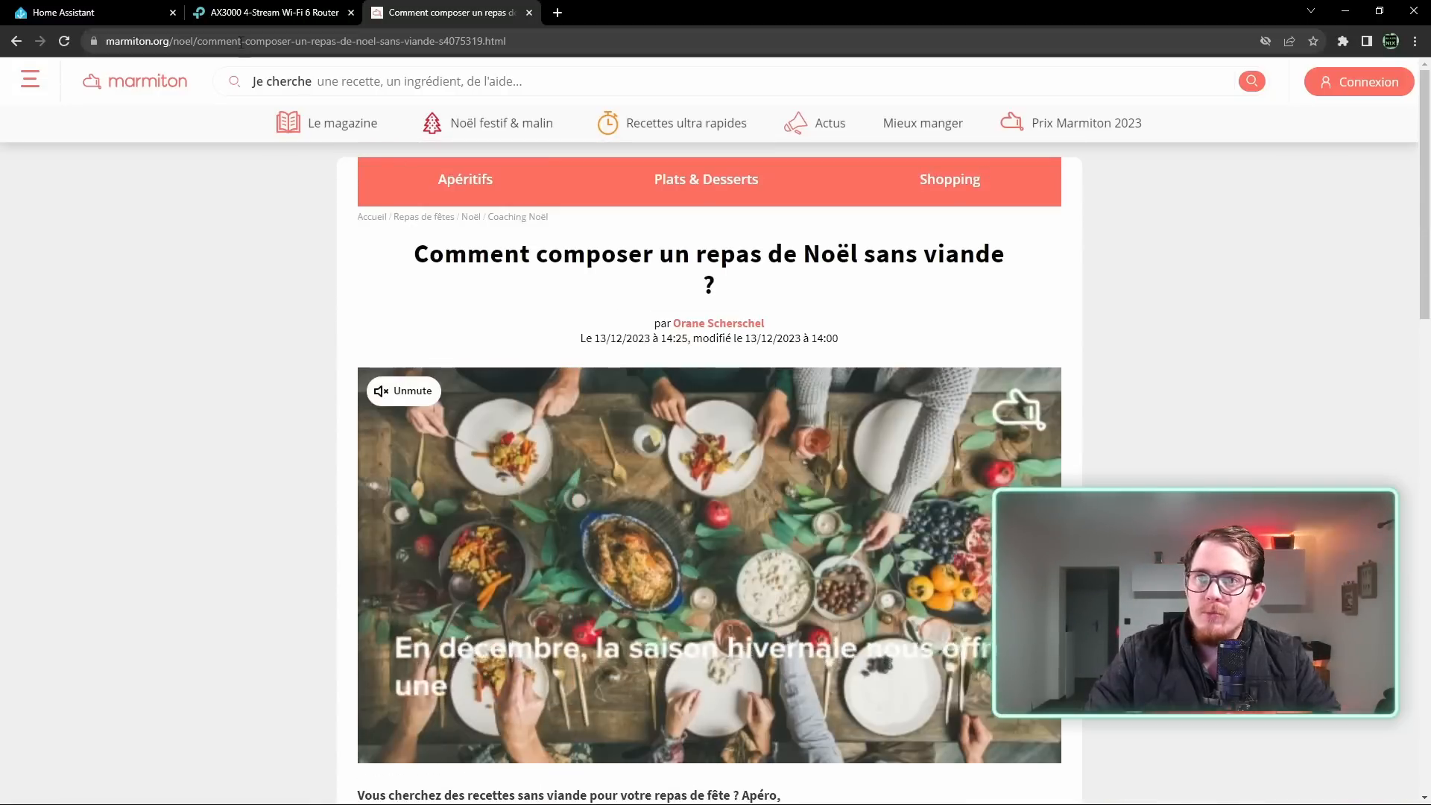
Return to AdGuard Home's query log, refresh it and examine the blocked requests logged after the Marmiton visit
key(ctrl+Tab)
scroll(621, 270, down, 5)
scroll(622, 269, up, 5)
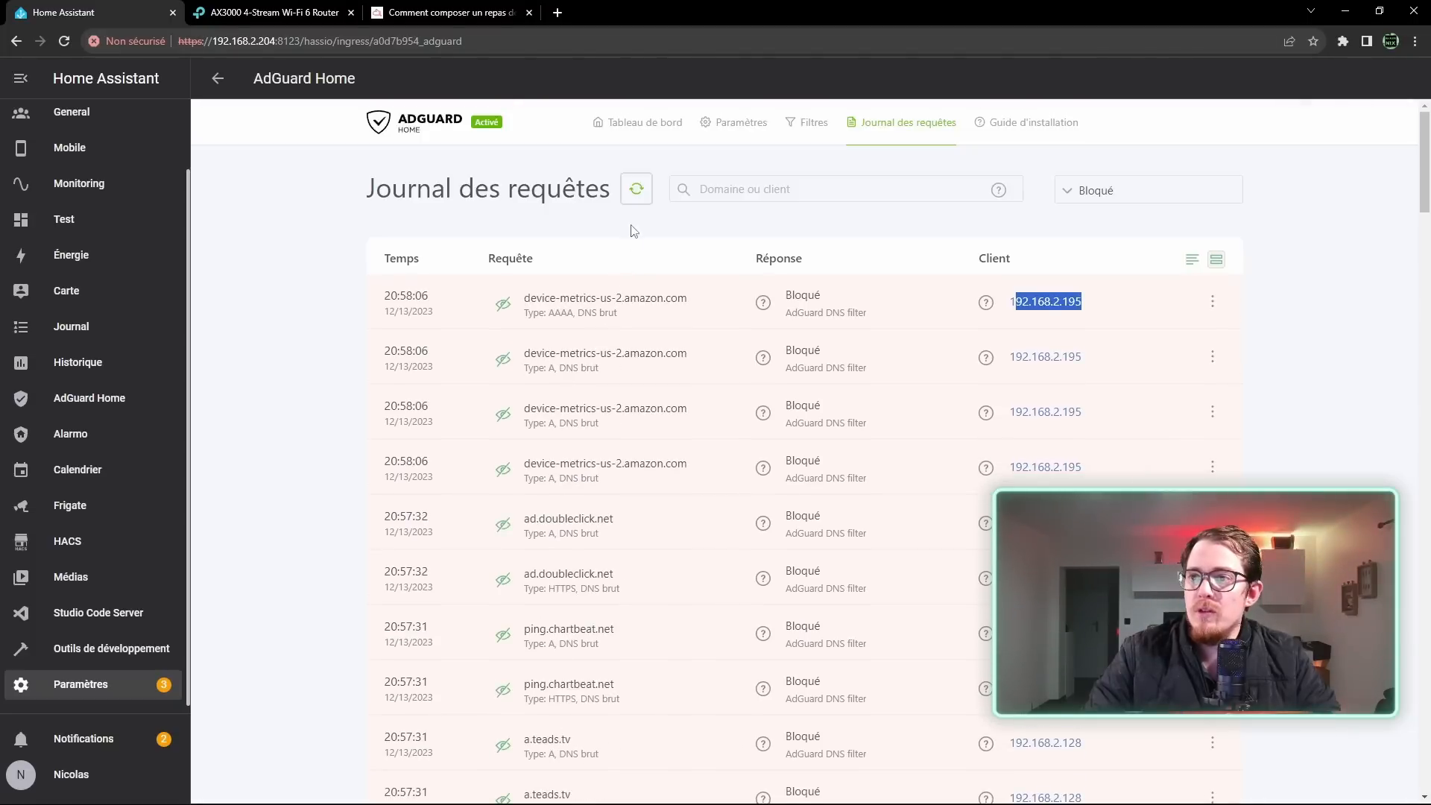
click(634, 196)
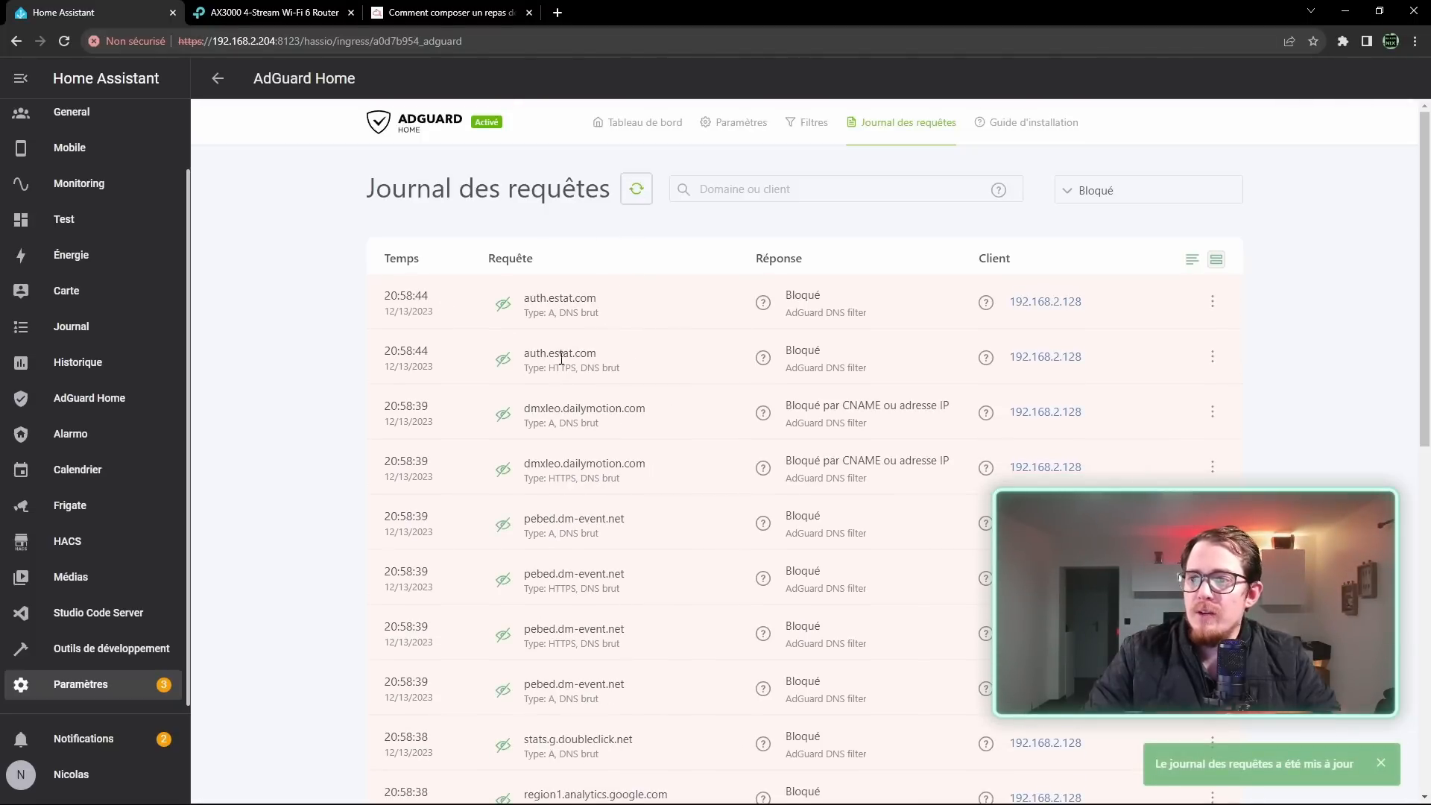
drag(550, 355, 593, 348)
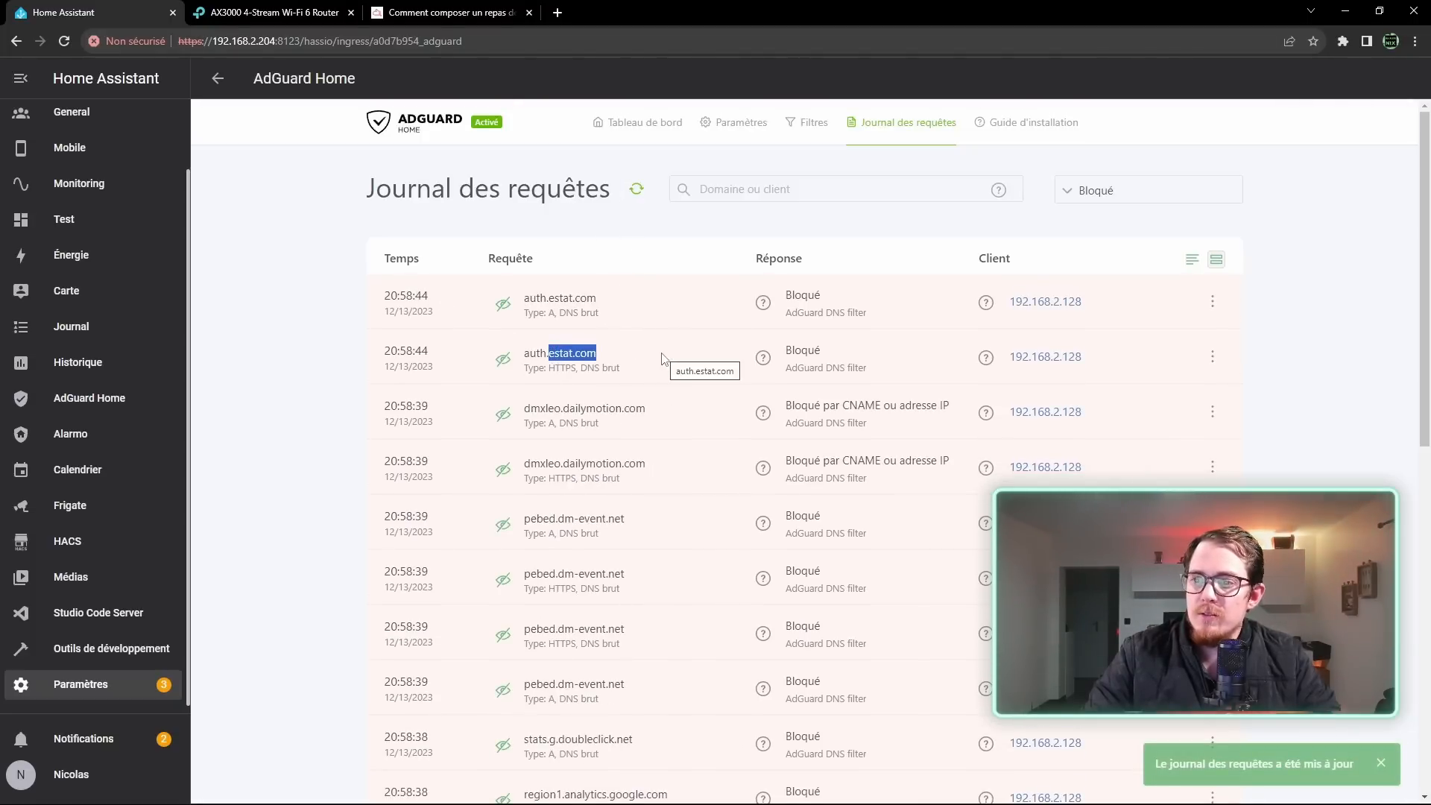
Highlight the blocked dmxleo.dailymotion.com domain in the query log to inspect it
click(655, 413)
drag(655, 412, 554, 408)
drag(648, 414, 524, 409)
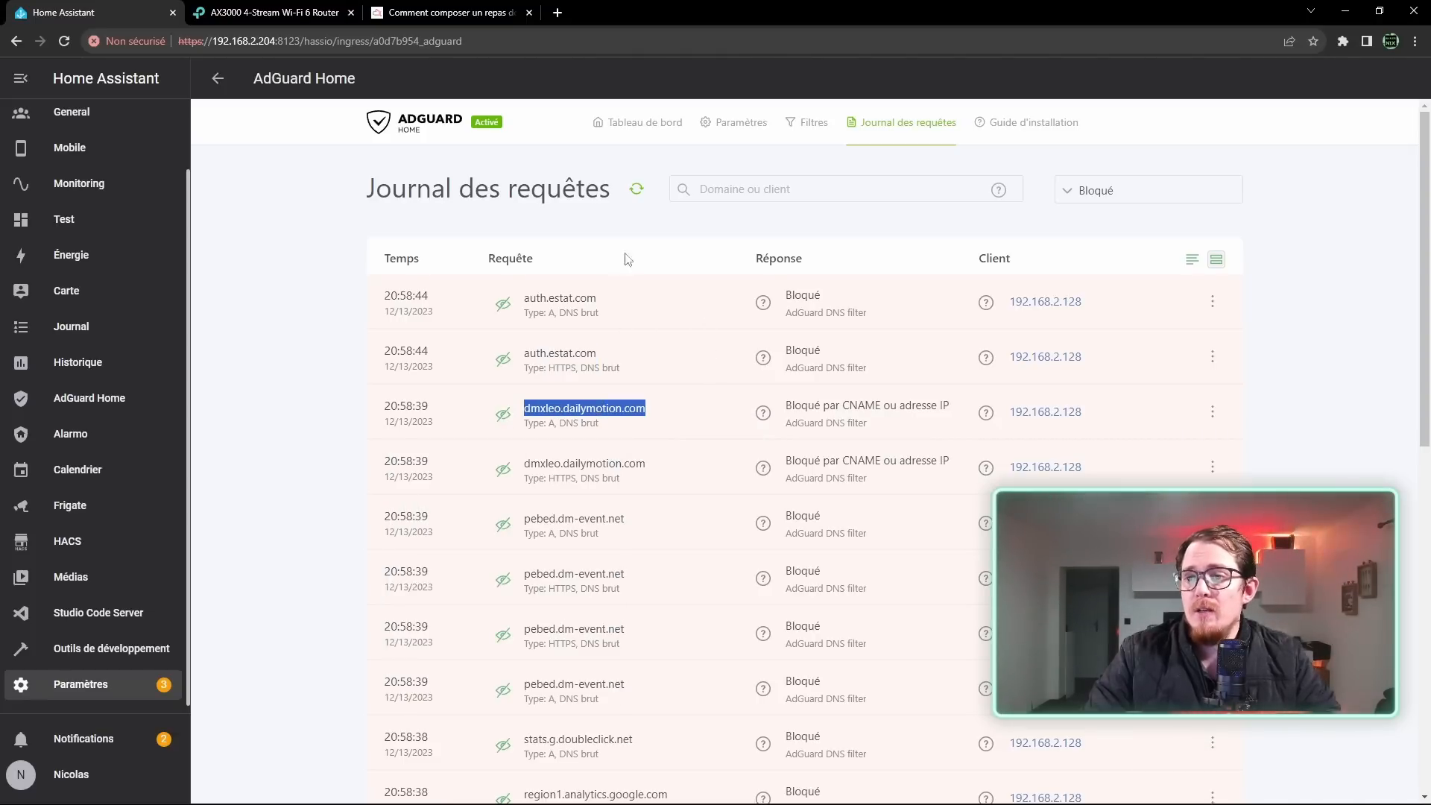
click(638, 225)
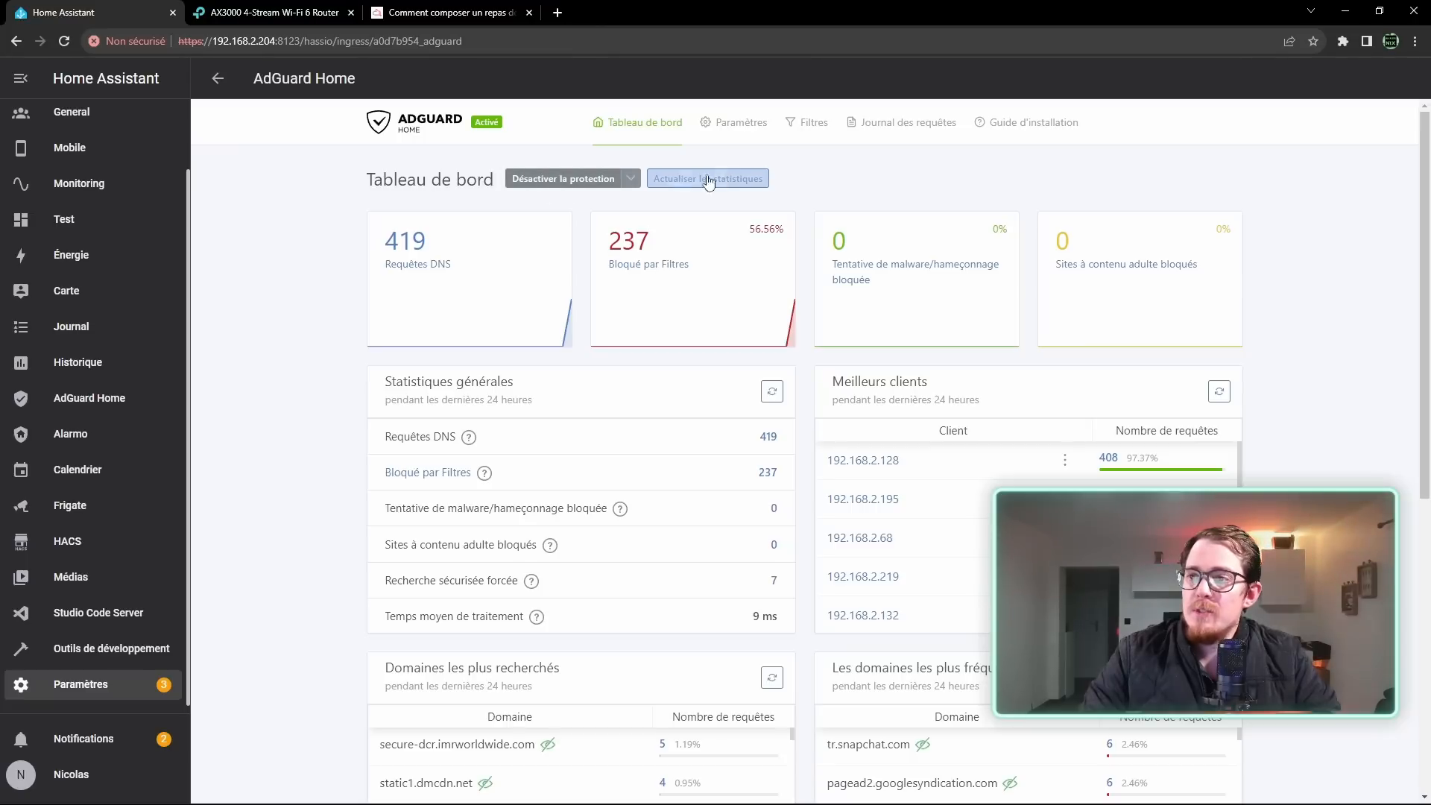
Refresh the dashboard statistics, open the requests blocked by filters and examine the newest entries, including the taboola.com domains
click(732, 181)
click(649, 267)
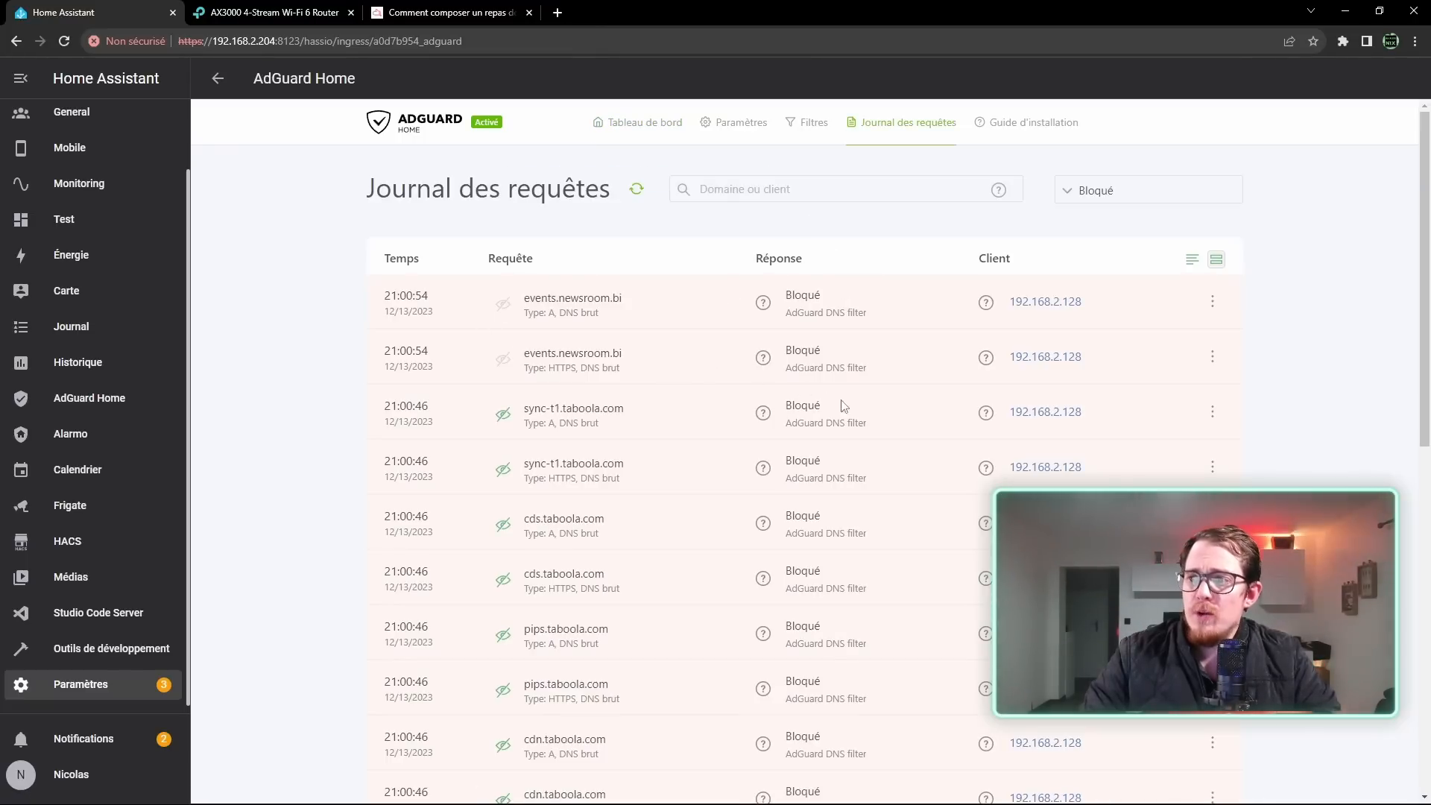
scroll(896, 391, down, 2)
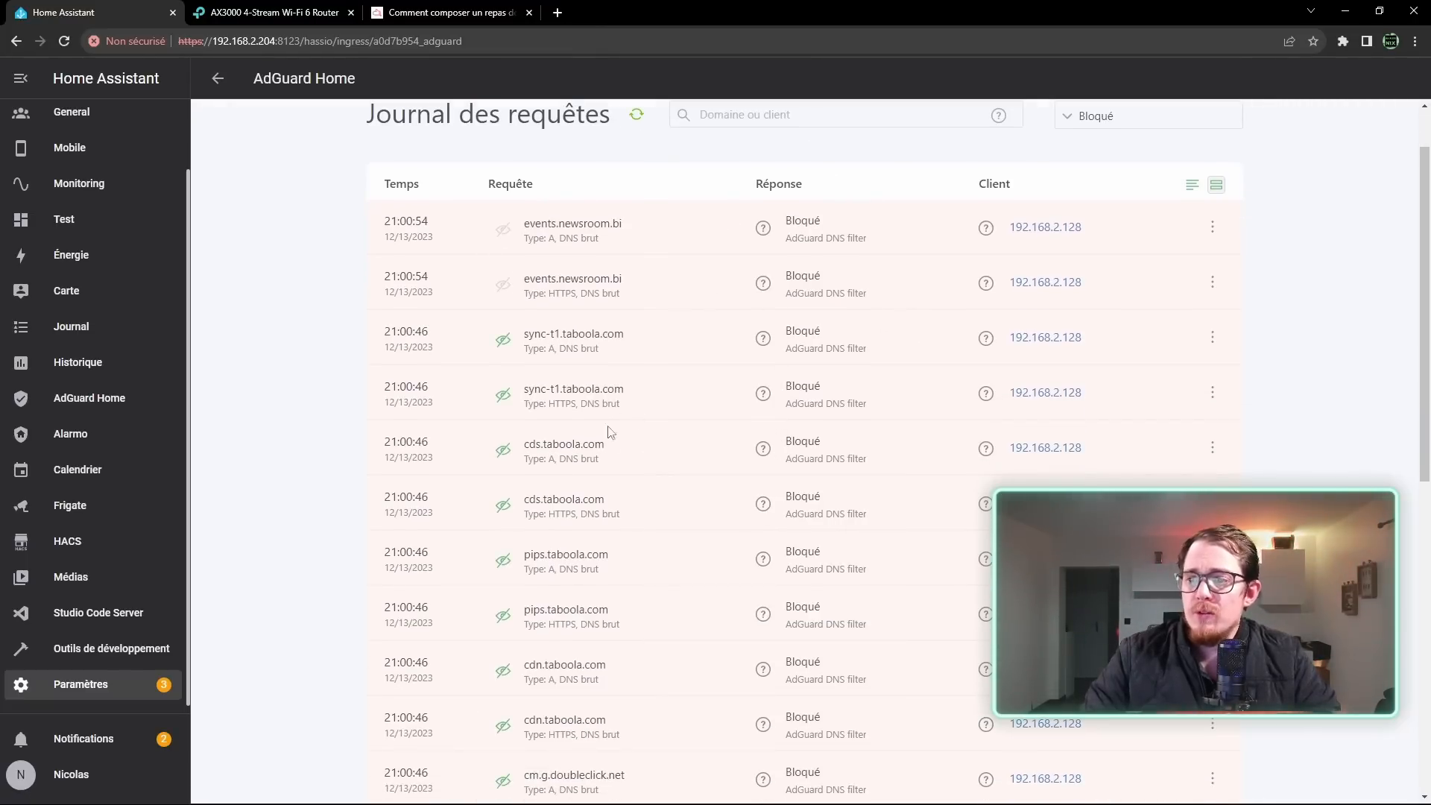
scroll(626, 465, down, 1)
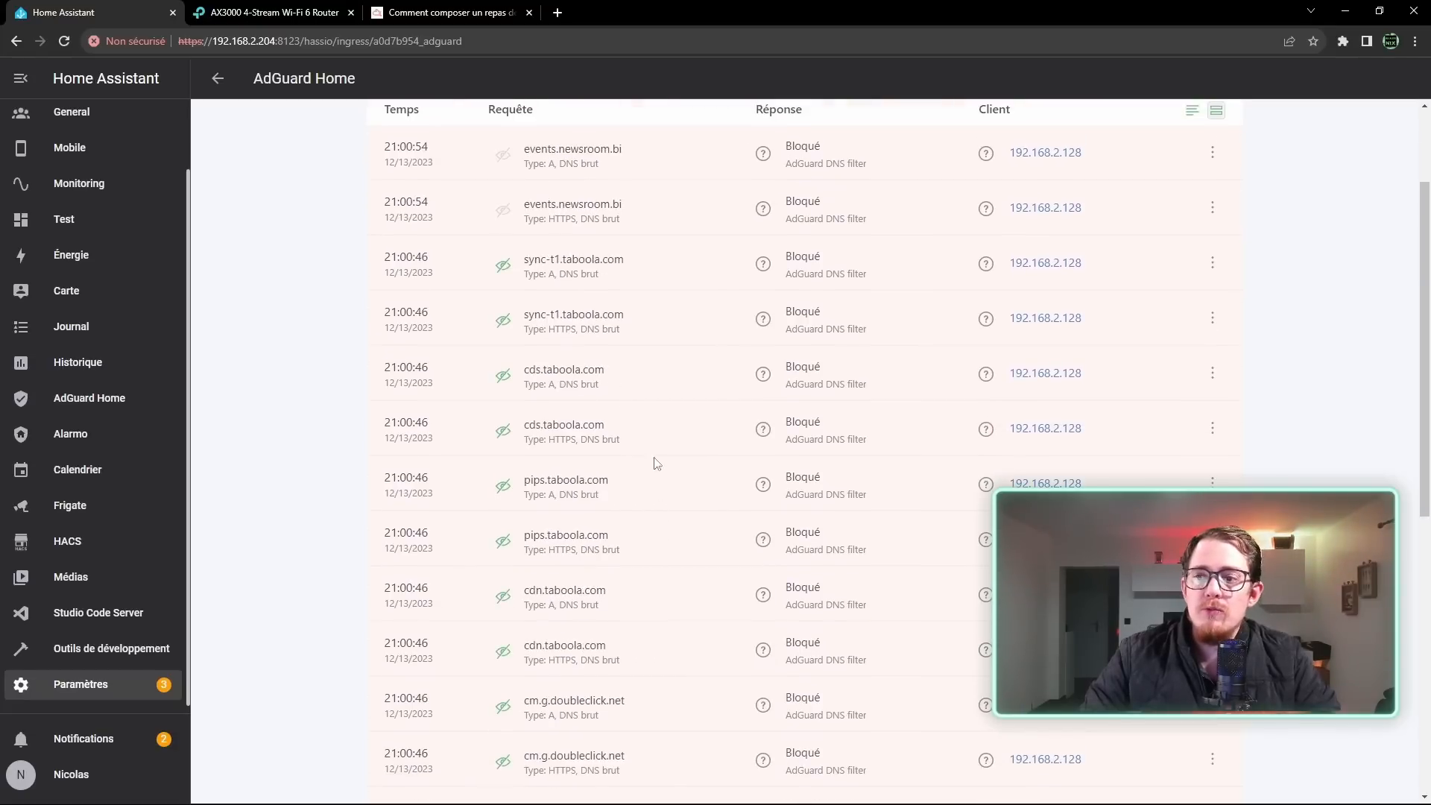
drag(573, 371, 696, 379)
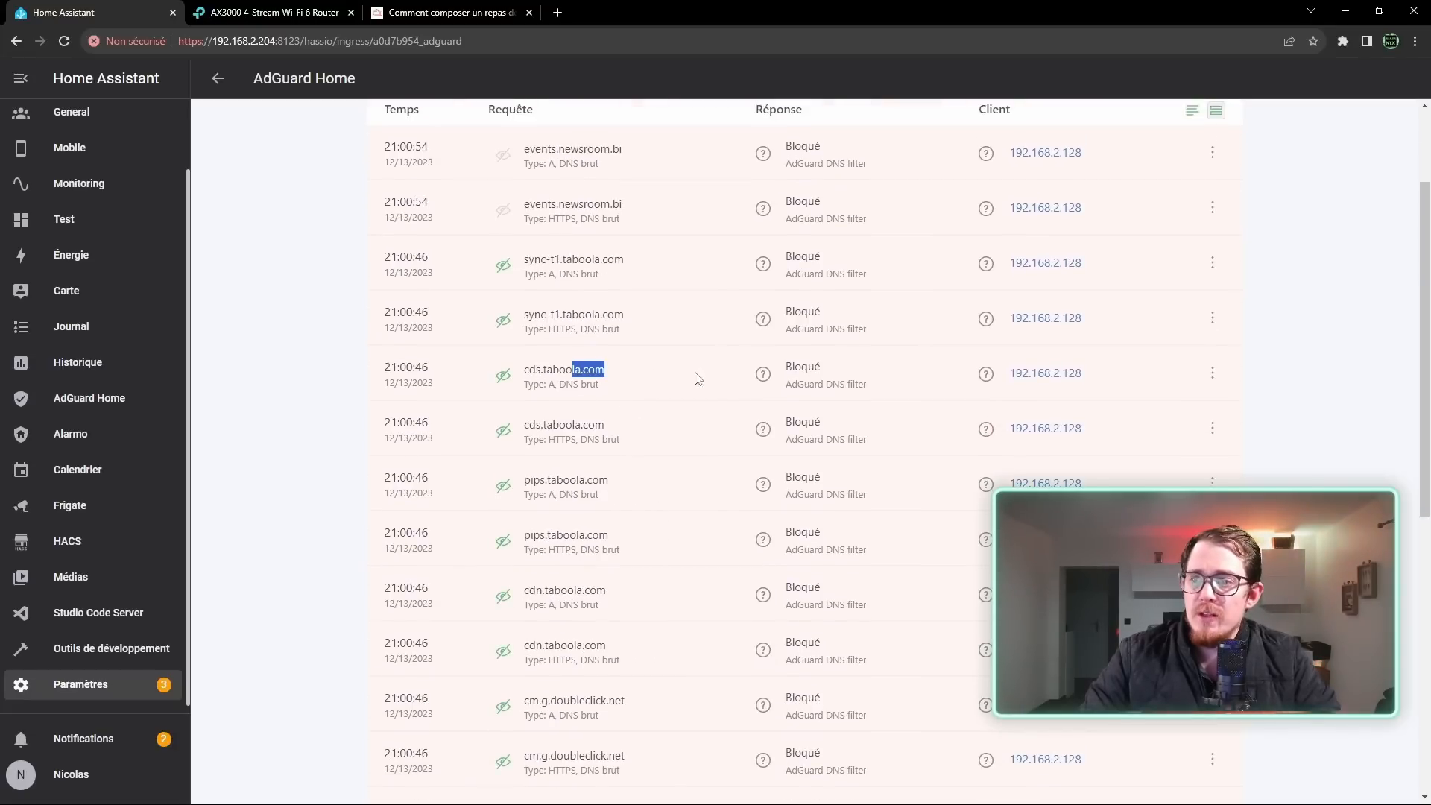
click(615, 372)
scroll(615, 410, up, 3)
Go back to the AdGuard Home dashboard and check the open router and Marmiton pages before returning to it
click(429, 125)
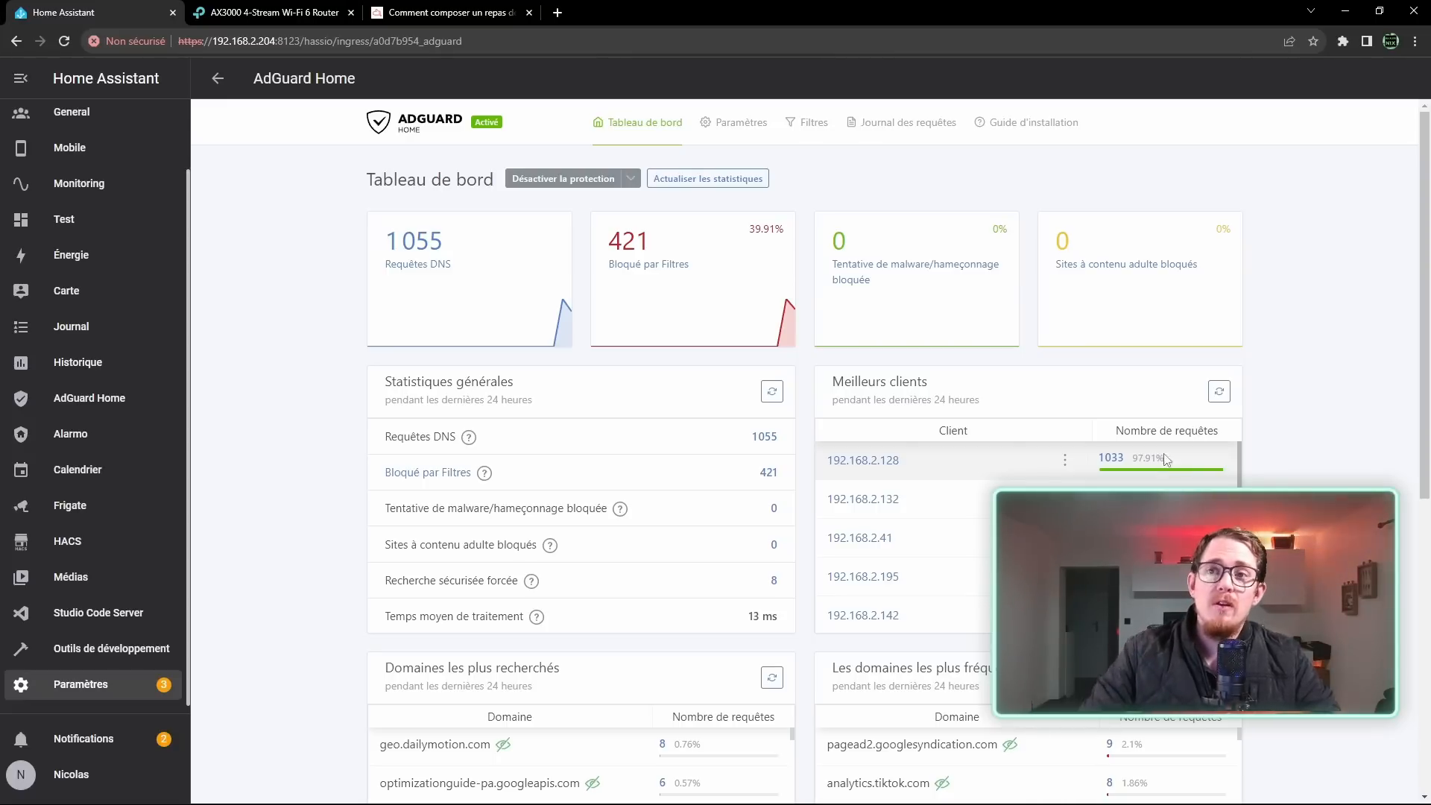
click(310, 16)
click(498, 15)
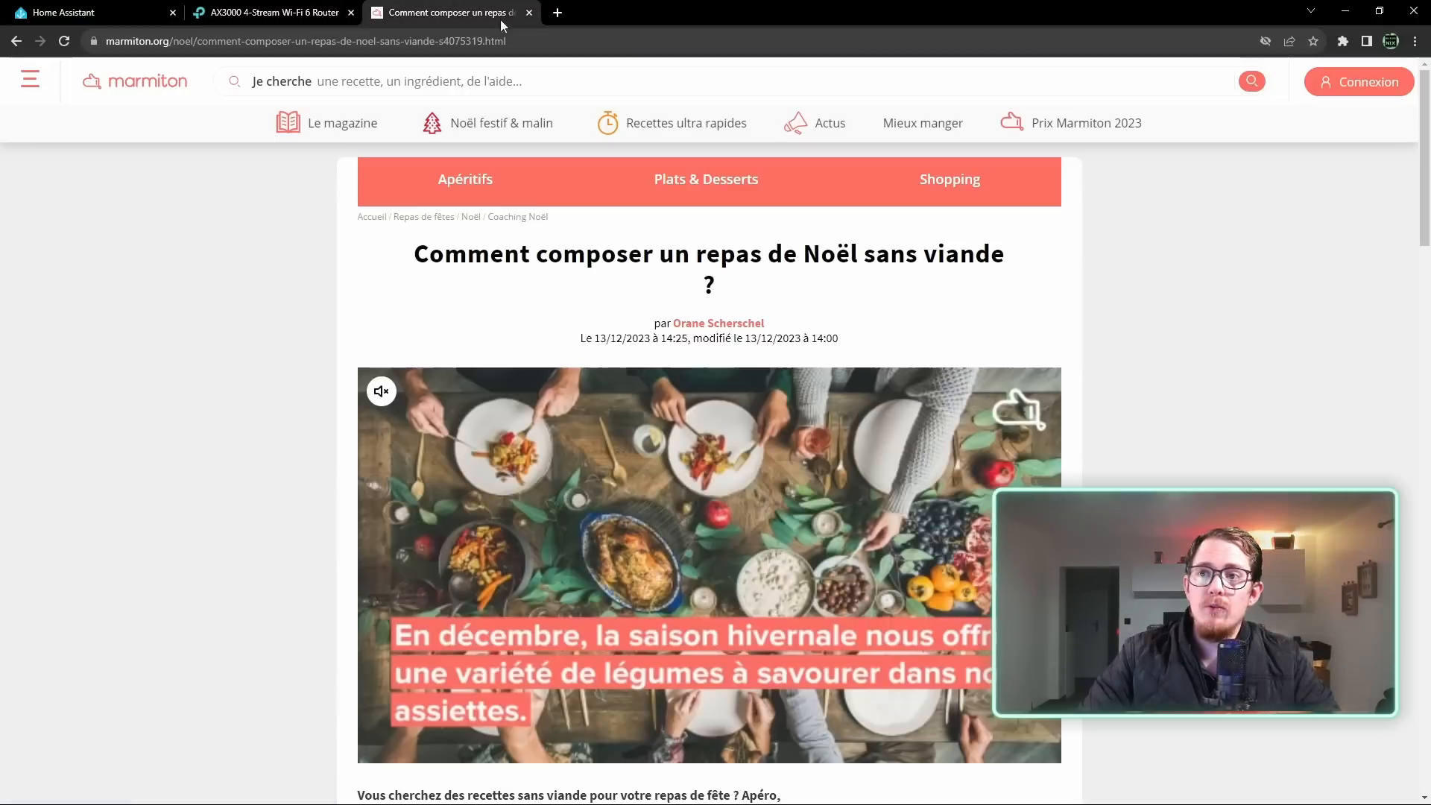
click(88, 18)
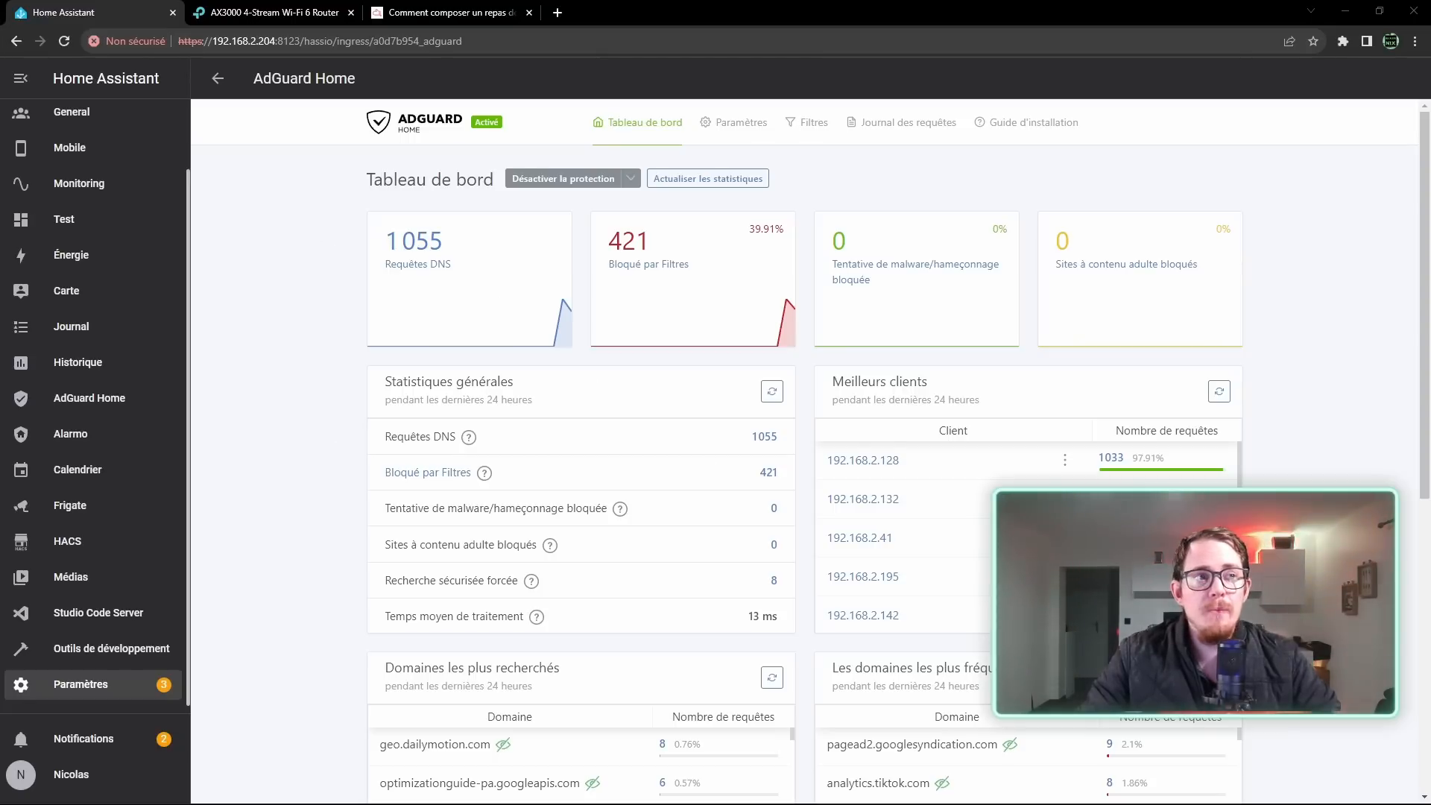
Open the Internet Protocol Version 4 (TCP/IPv4) properties of the Ethernet adapter through the Windows network adapter options
scroll(728, 405, down, 3)
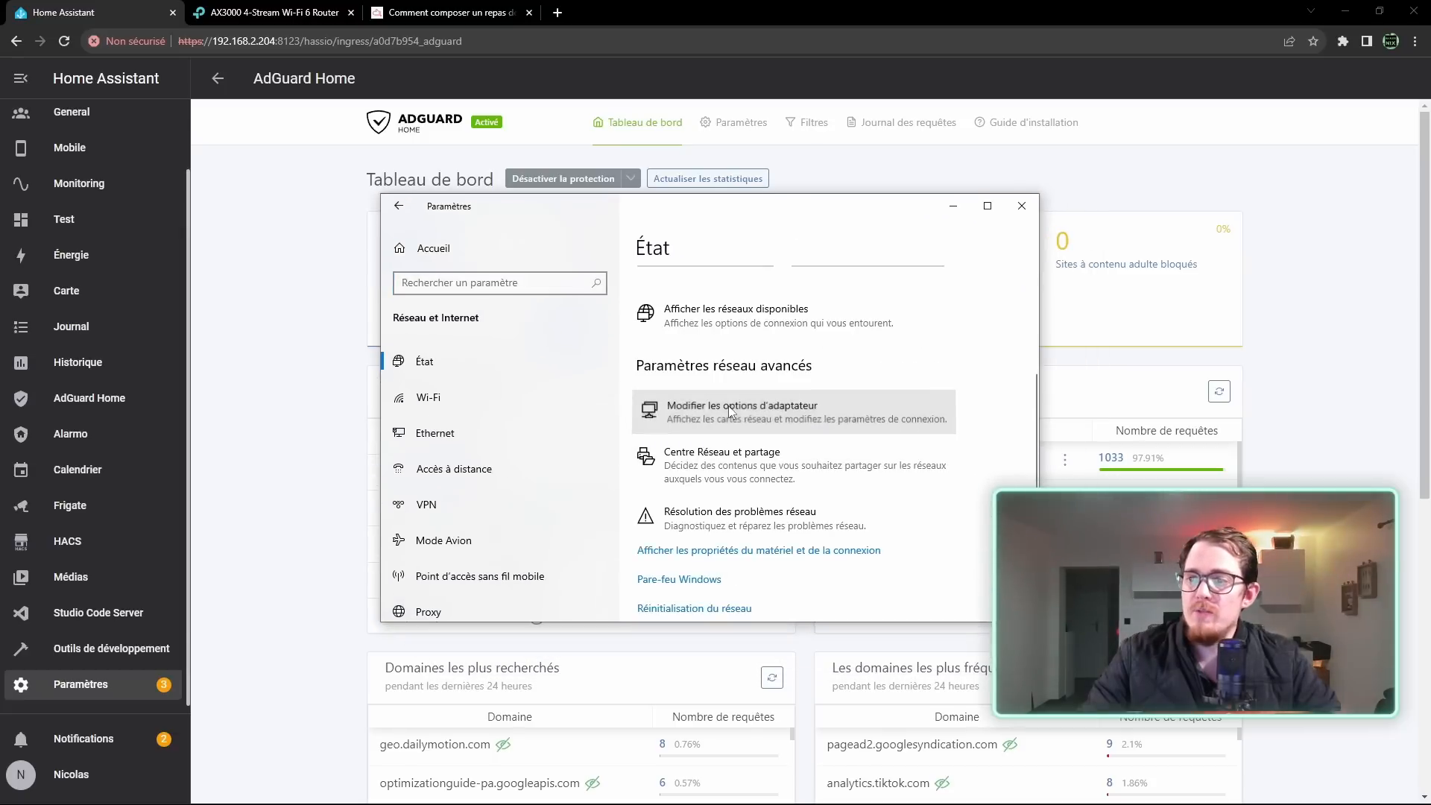
click(727, 409)
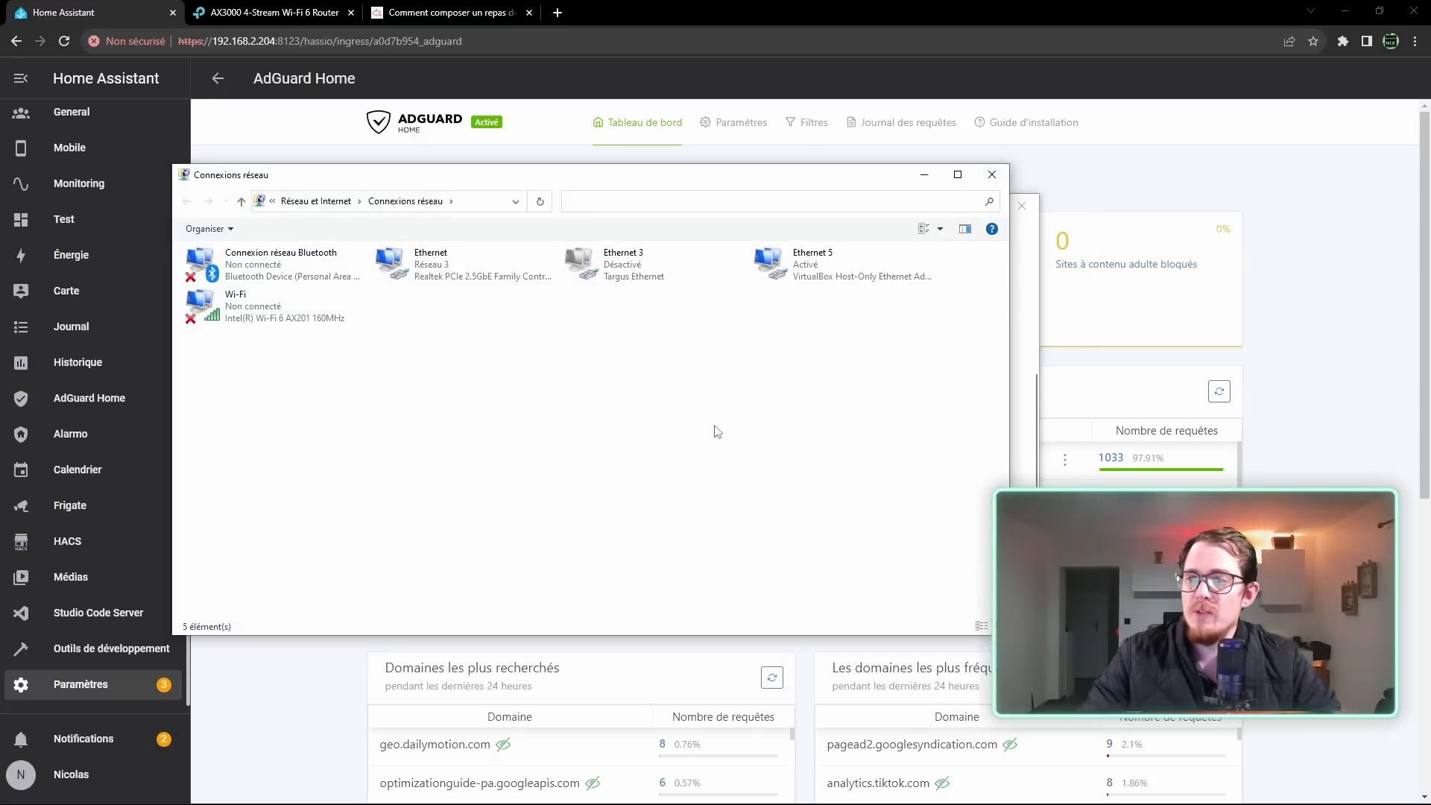
right_click(430, 272)
click(473, 410)
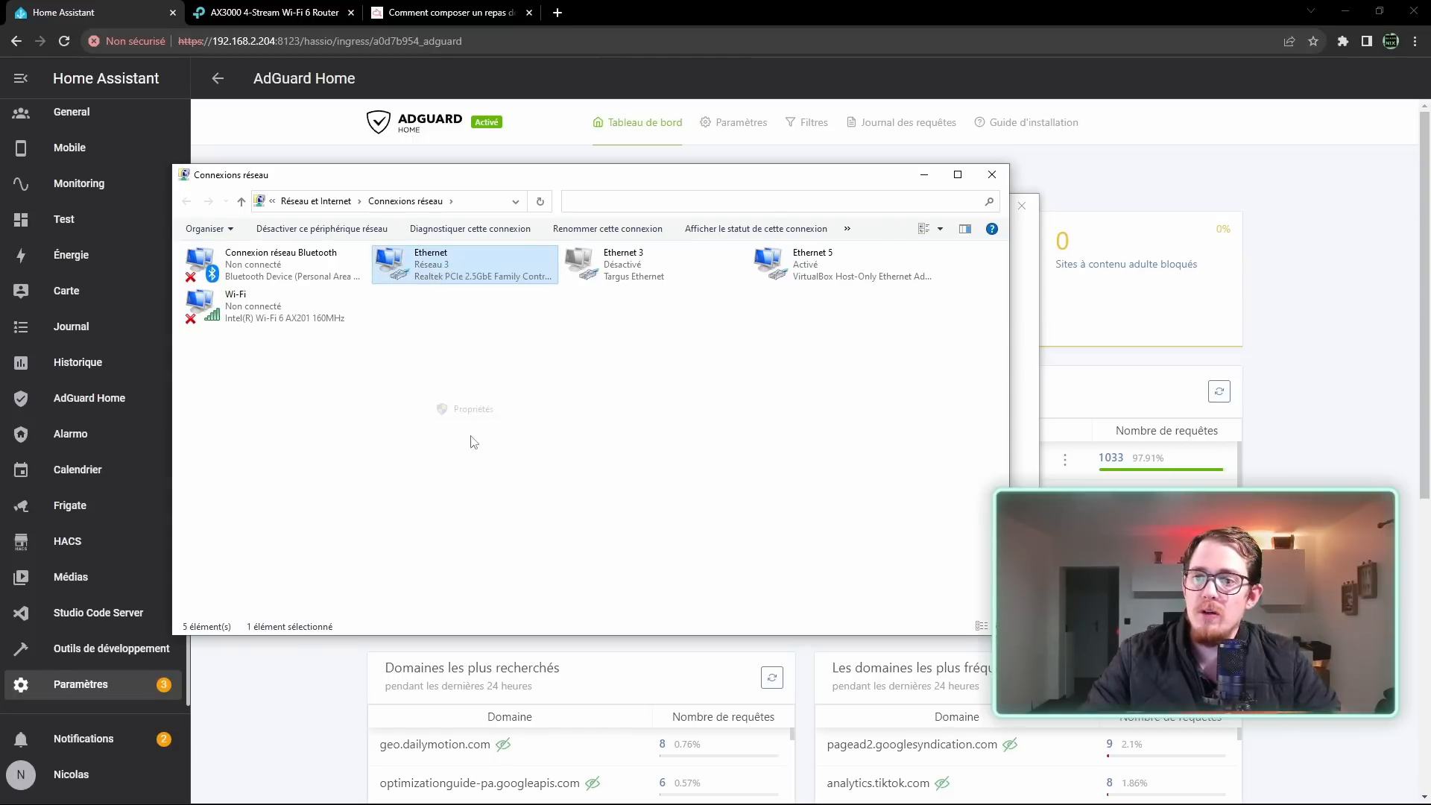
click(283, 413)
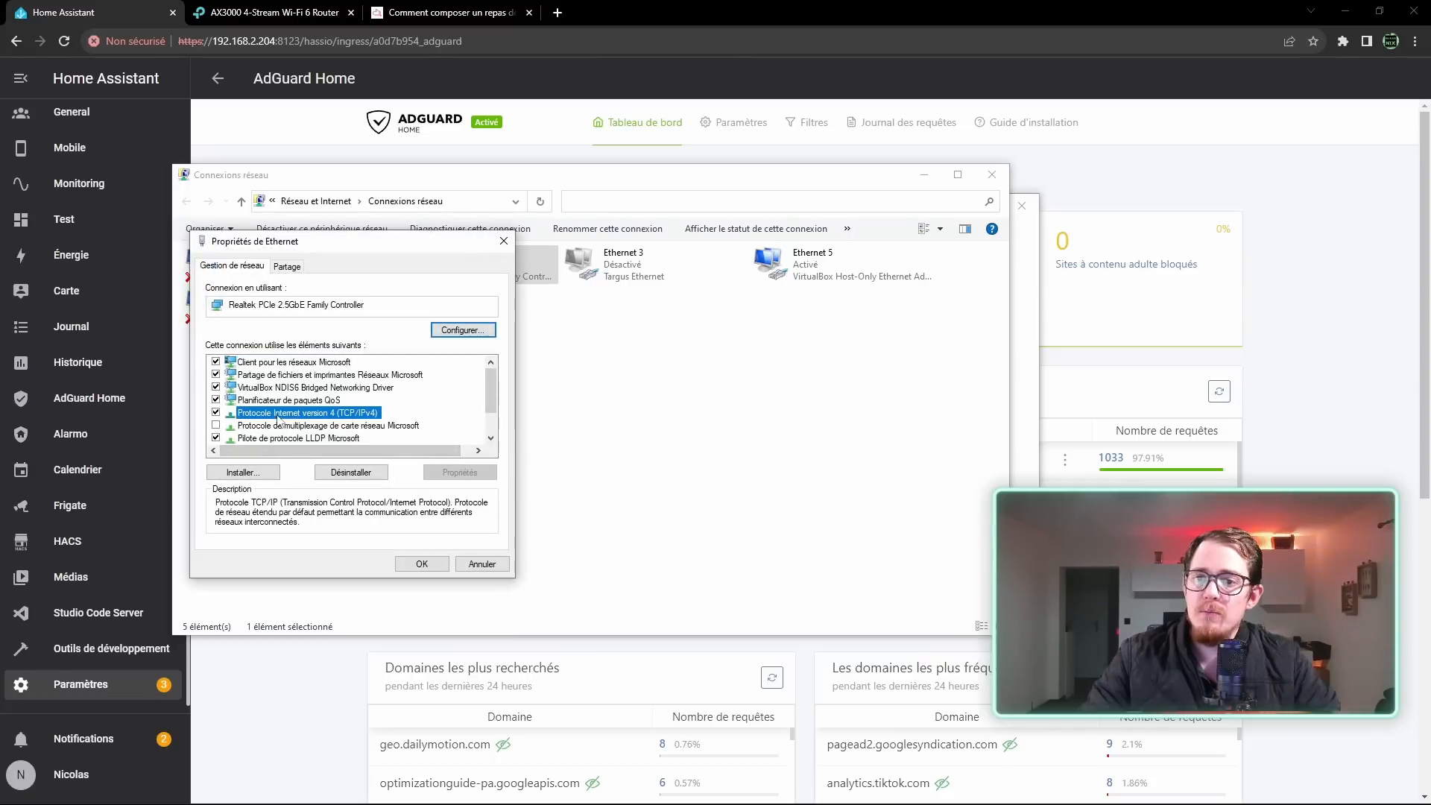
click(443, 471)
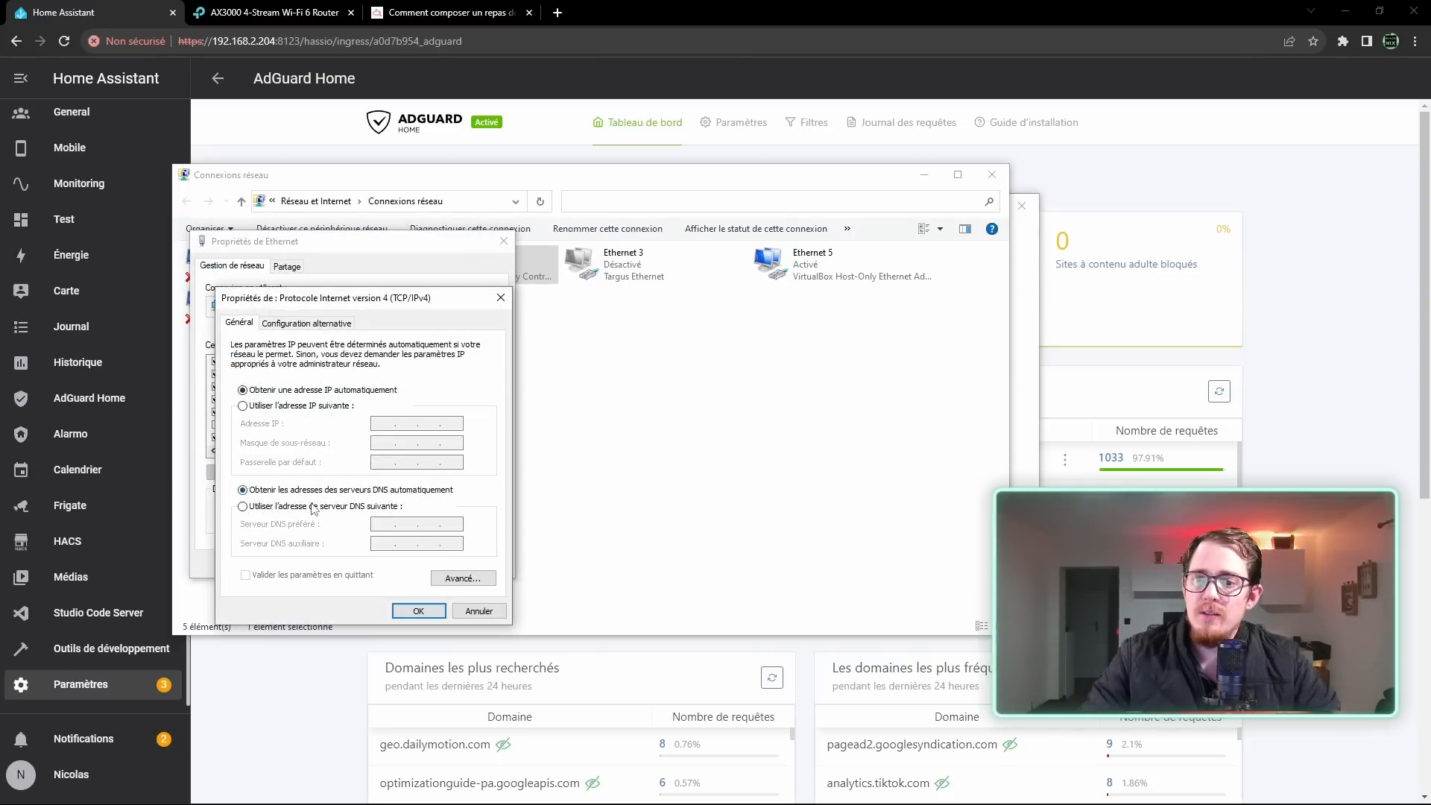
Set the Ethernet adapter's preferred DNS server manually to 192.168.2.204, apply it and close the Windows network windows
click(313, 507)
text(192.168.2.204)
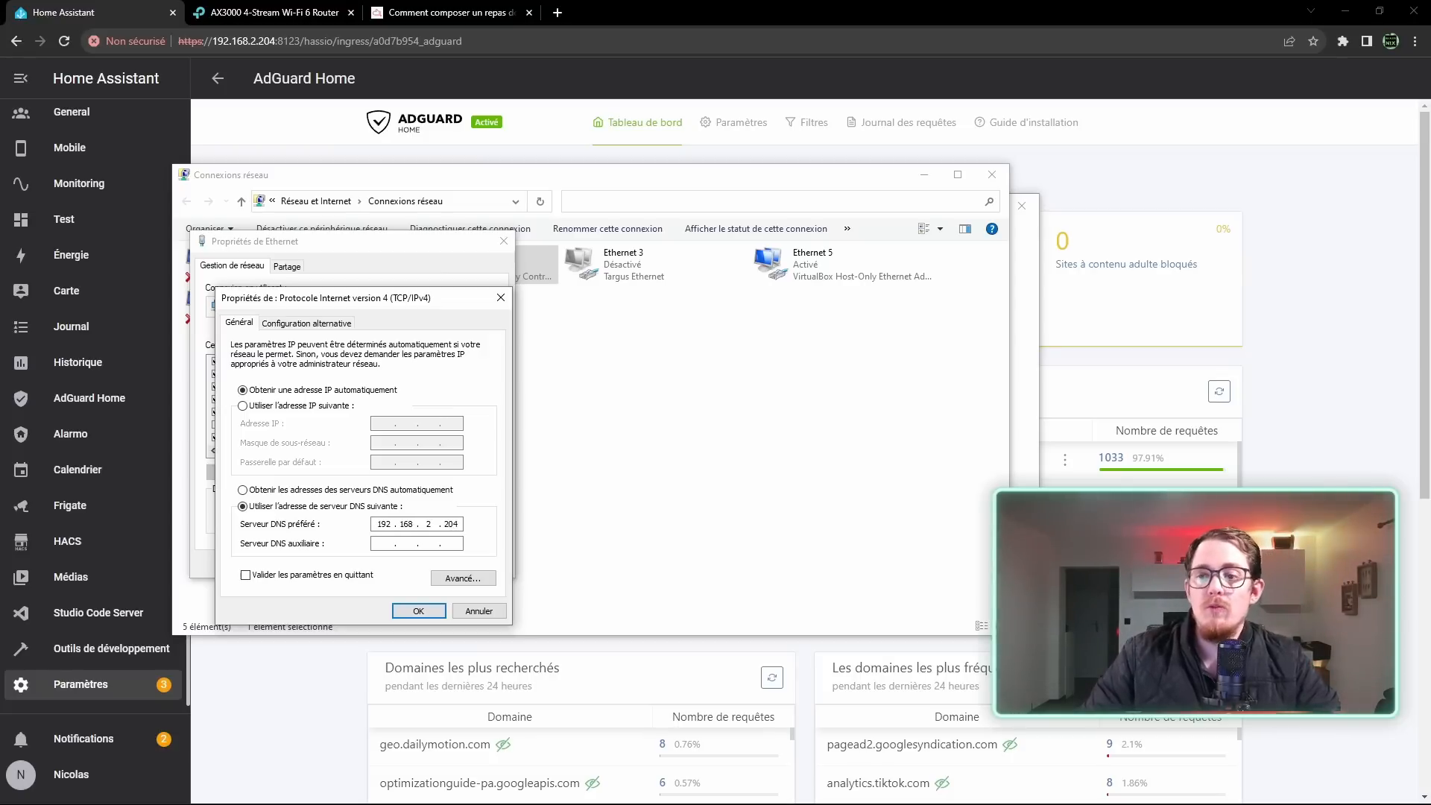
click(421, 611)
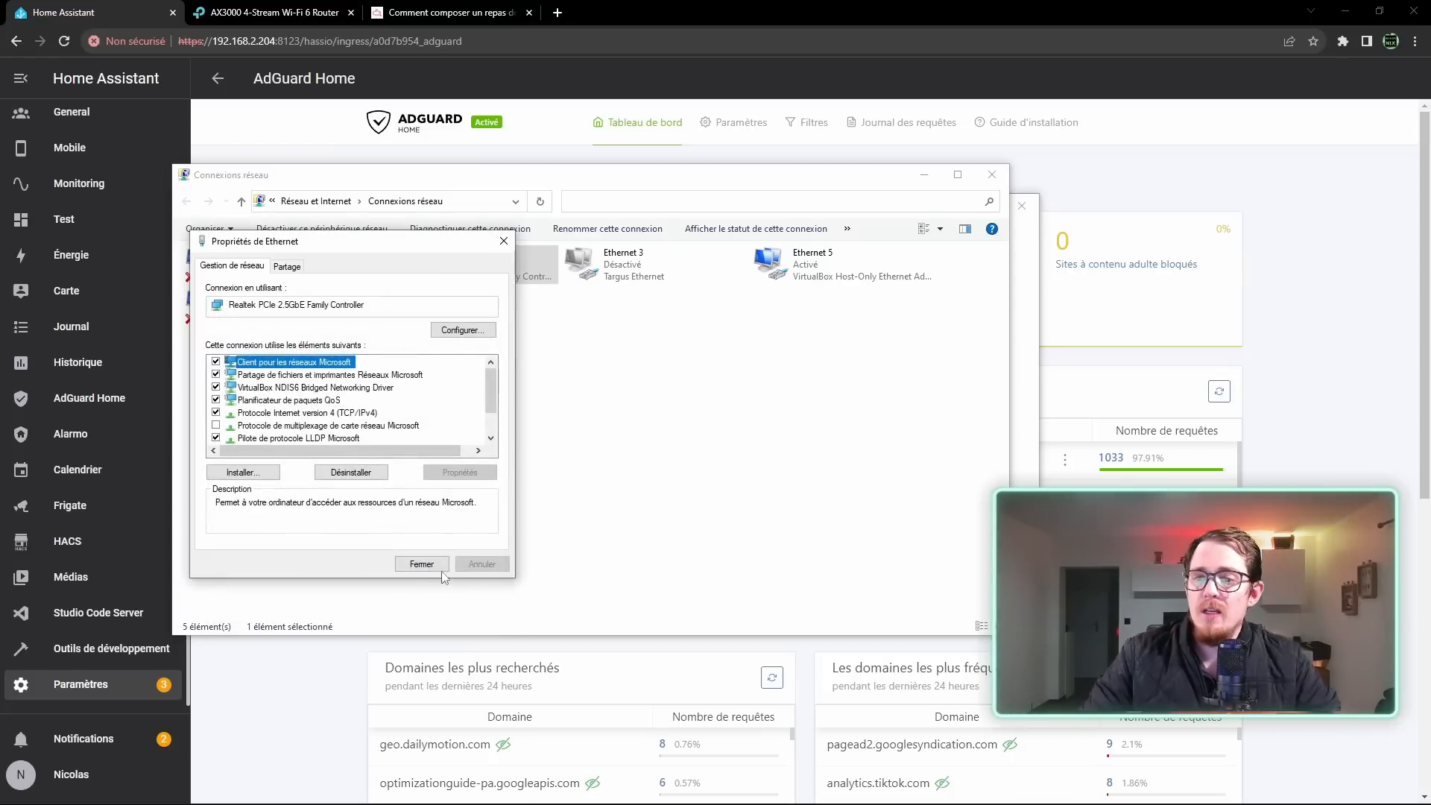
click(440, 569)
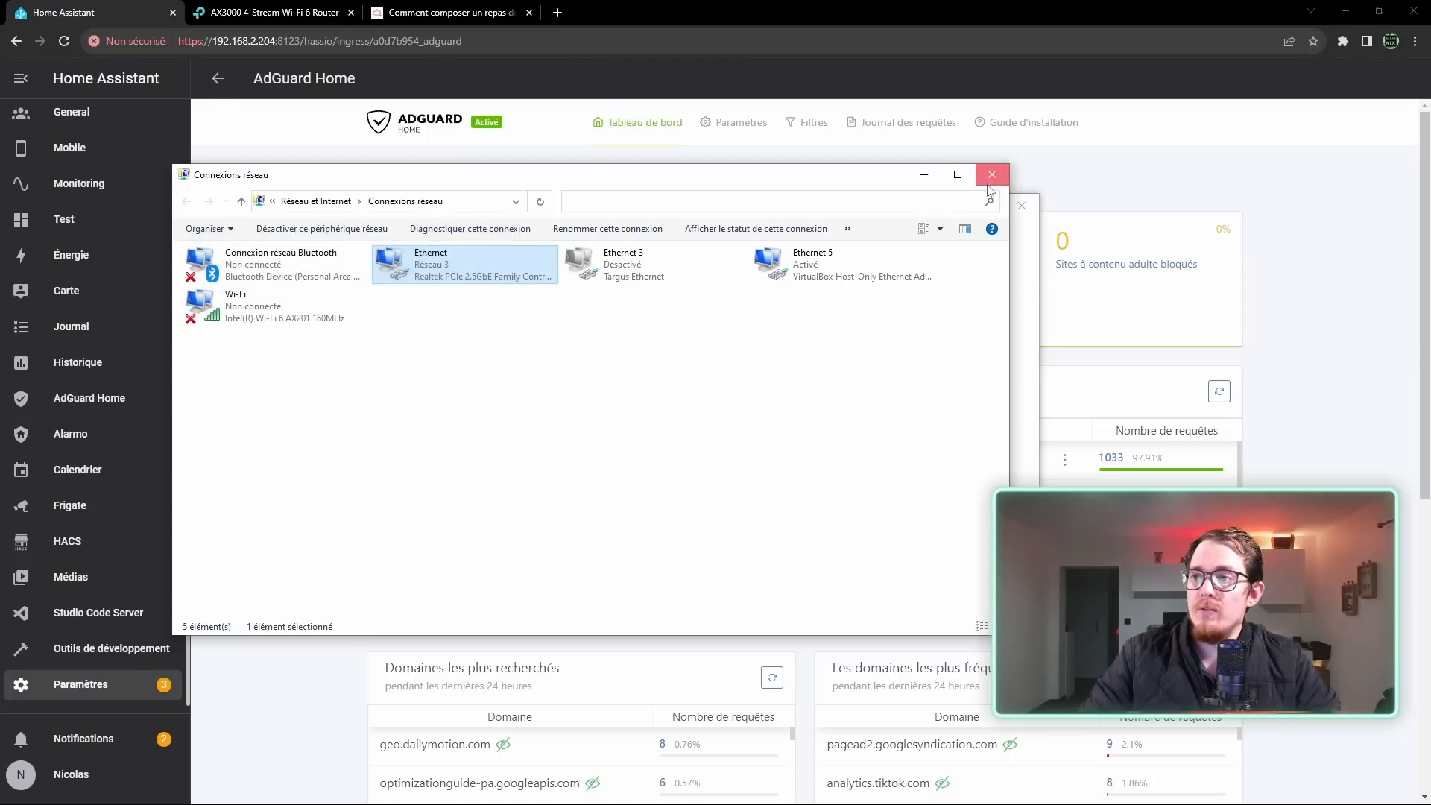
click(990, 182)
click(1021, 206)
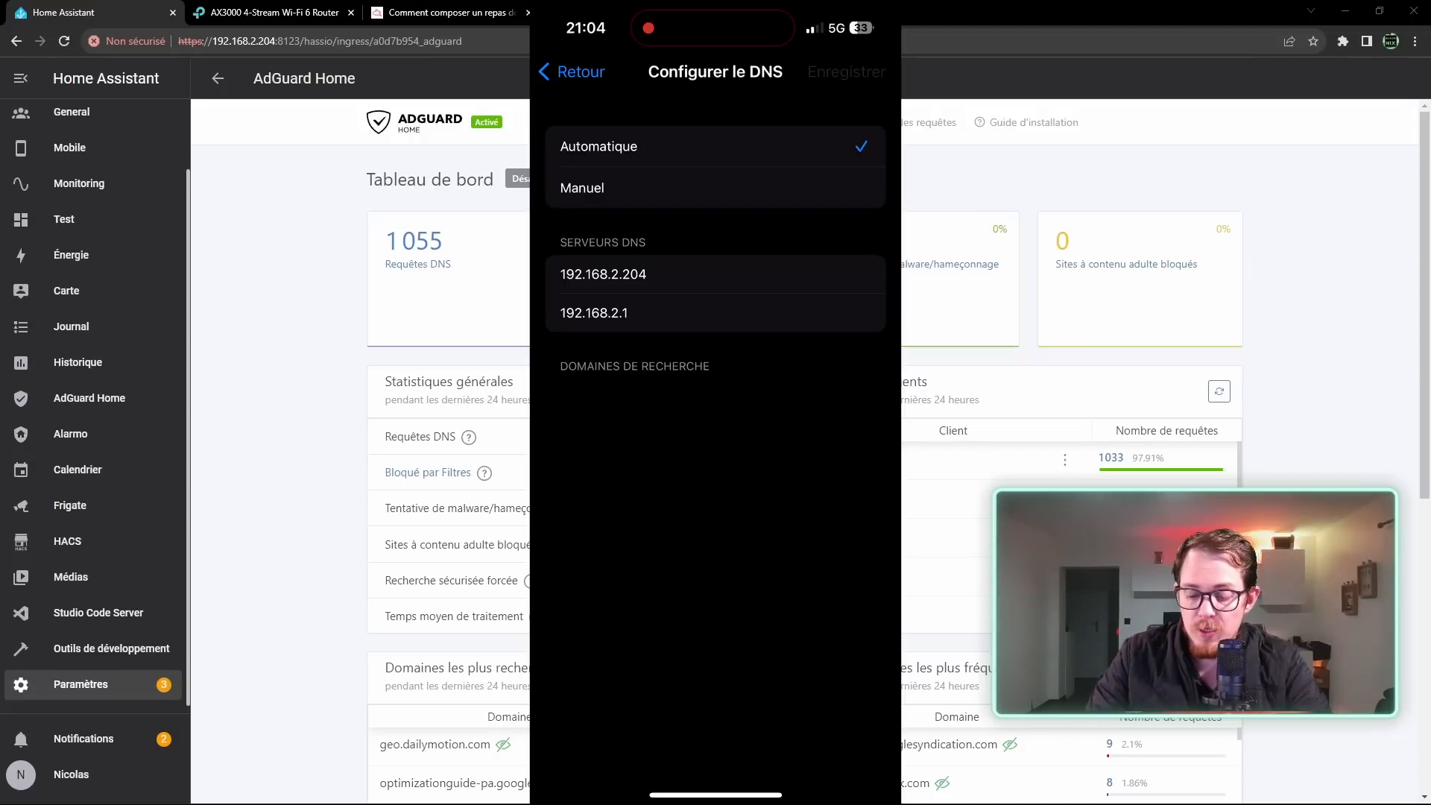
Try the manual DNS mode for the iPhone's Wi-Fi network and return the configuration to automatic
click(716, 188)
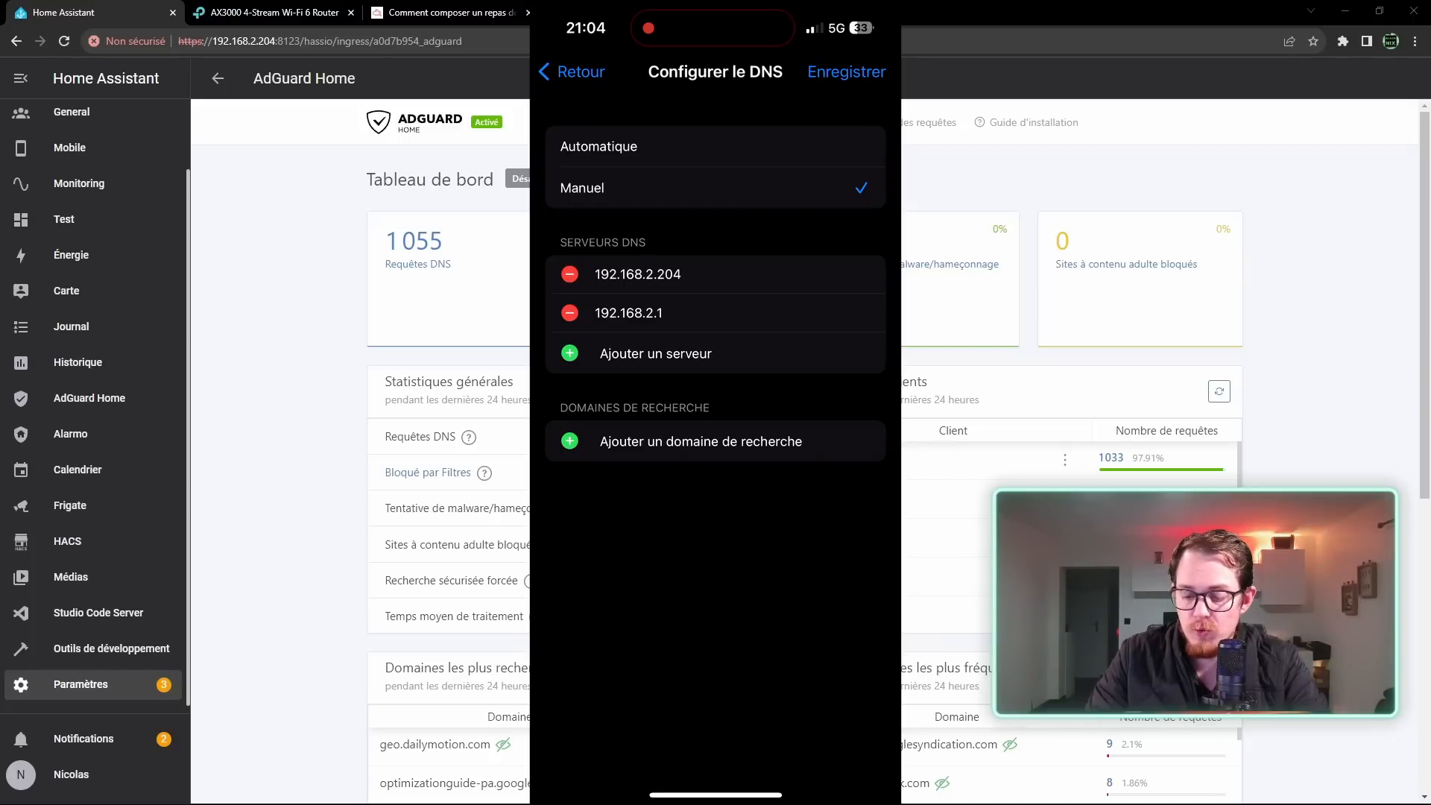
click(716, 146)
click(846, 72)
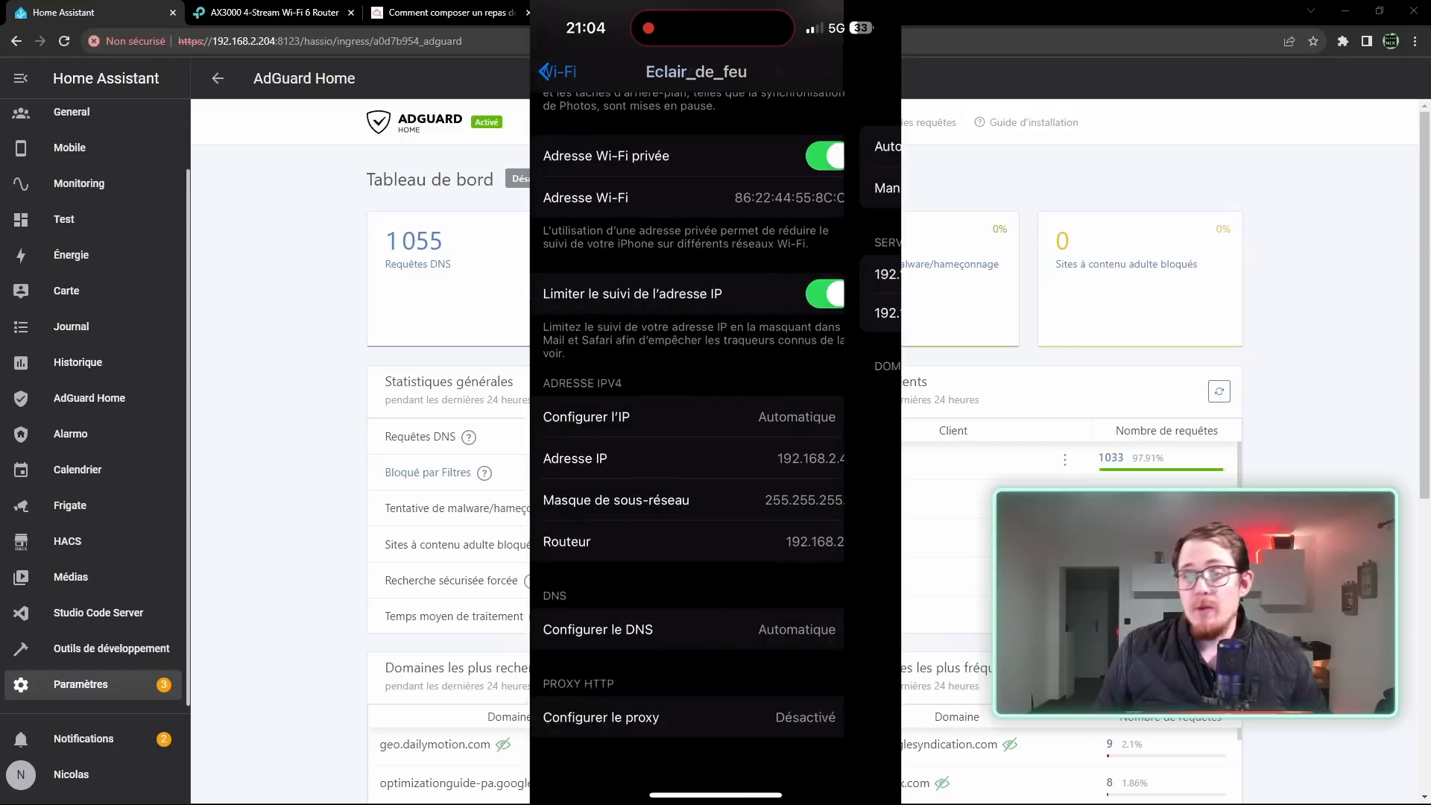
click(568, 71)
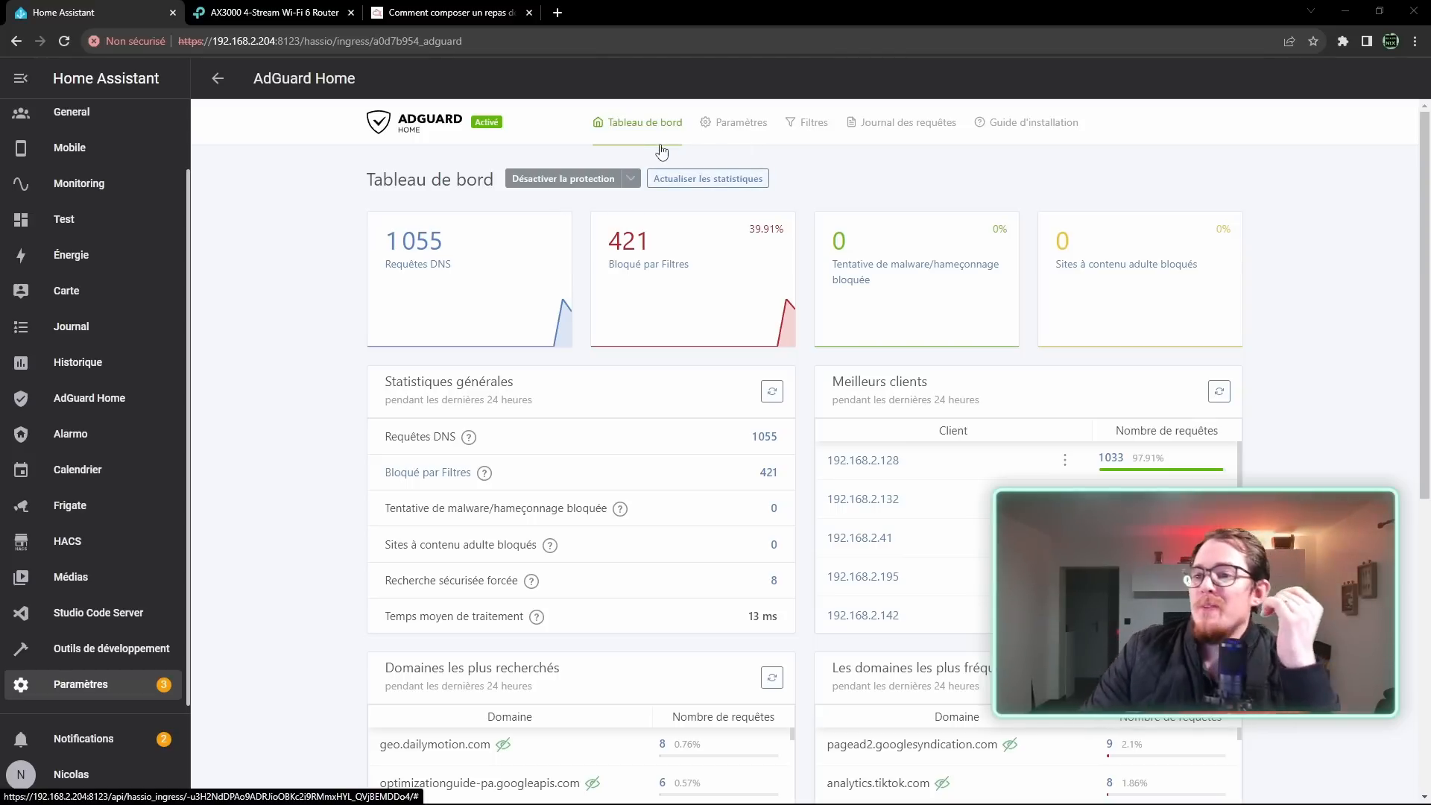
Review the dashboard's client, domain and upstream statistics and the durations offered for temporarily disabling protection
scroll(917, 458, down, 1)
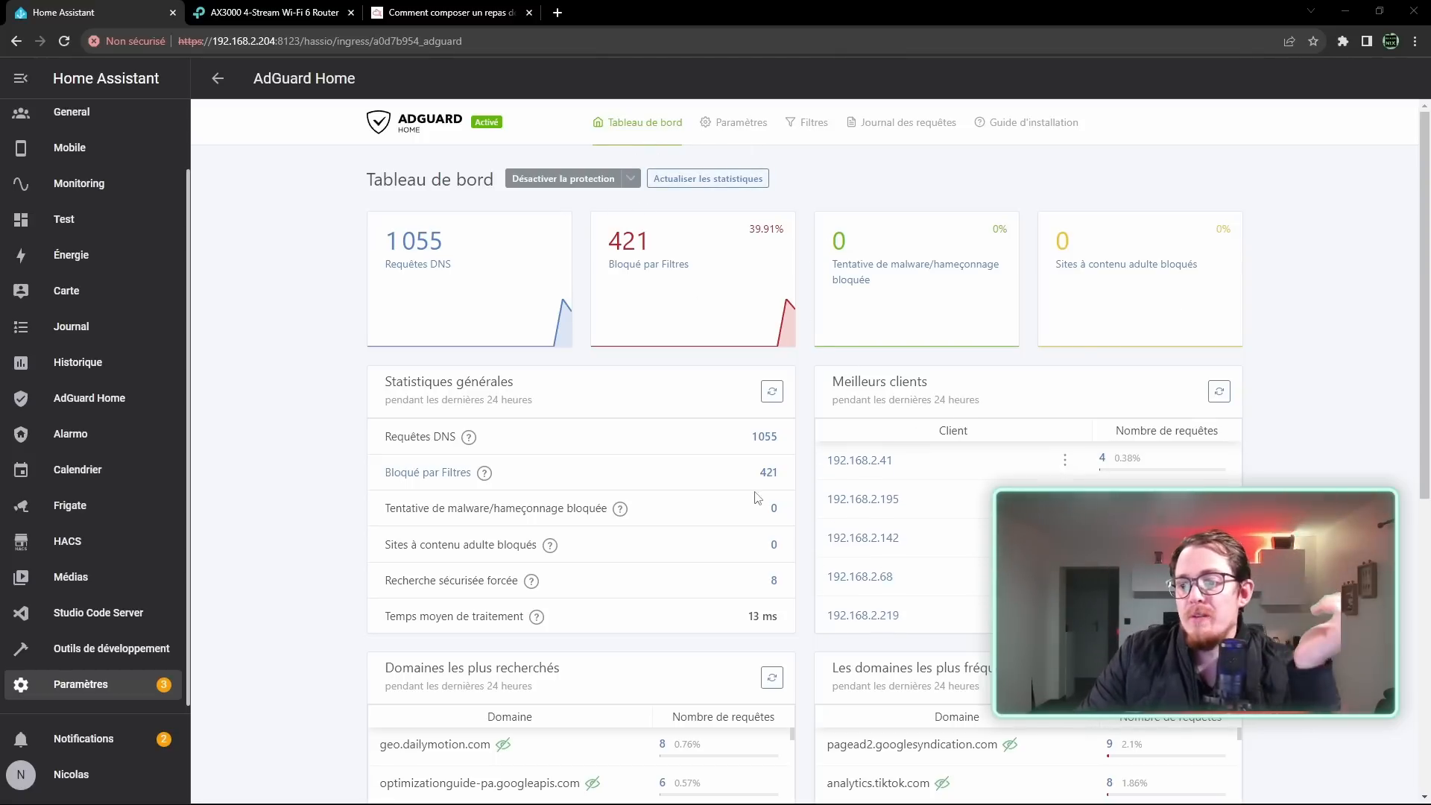
scroll(714, 543, down, 7)
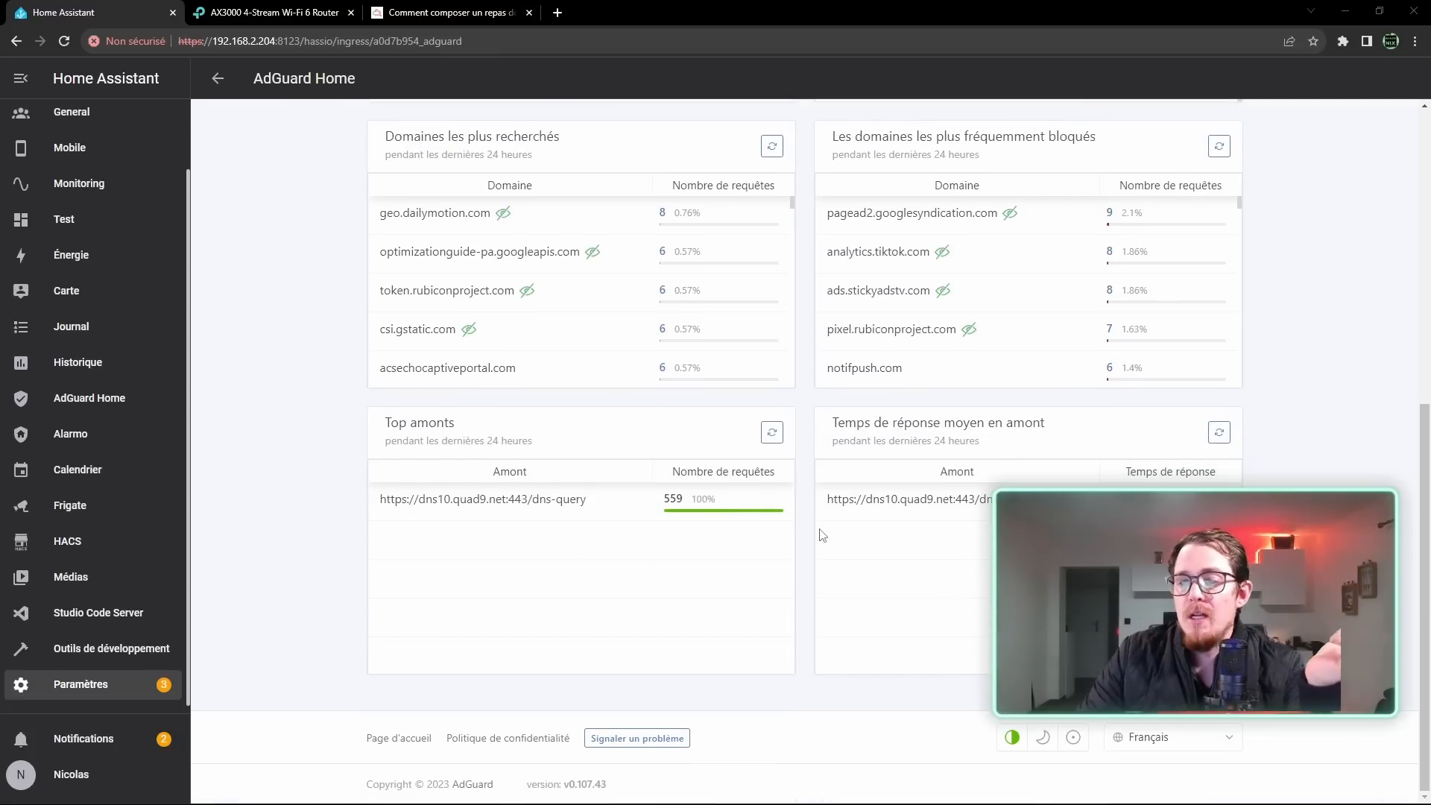
scroll(822, 533, up, 7)
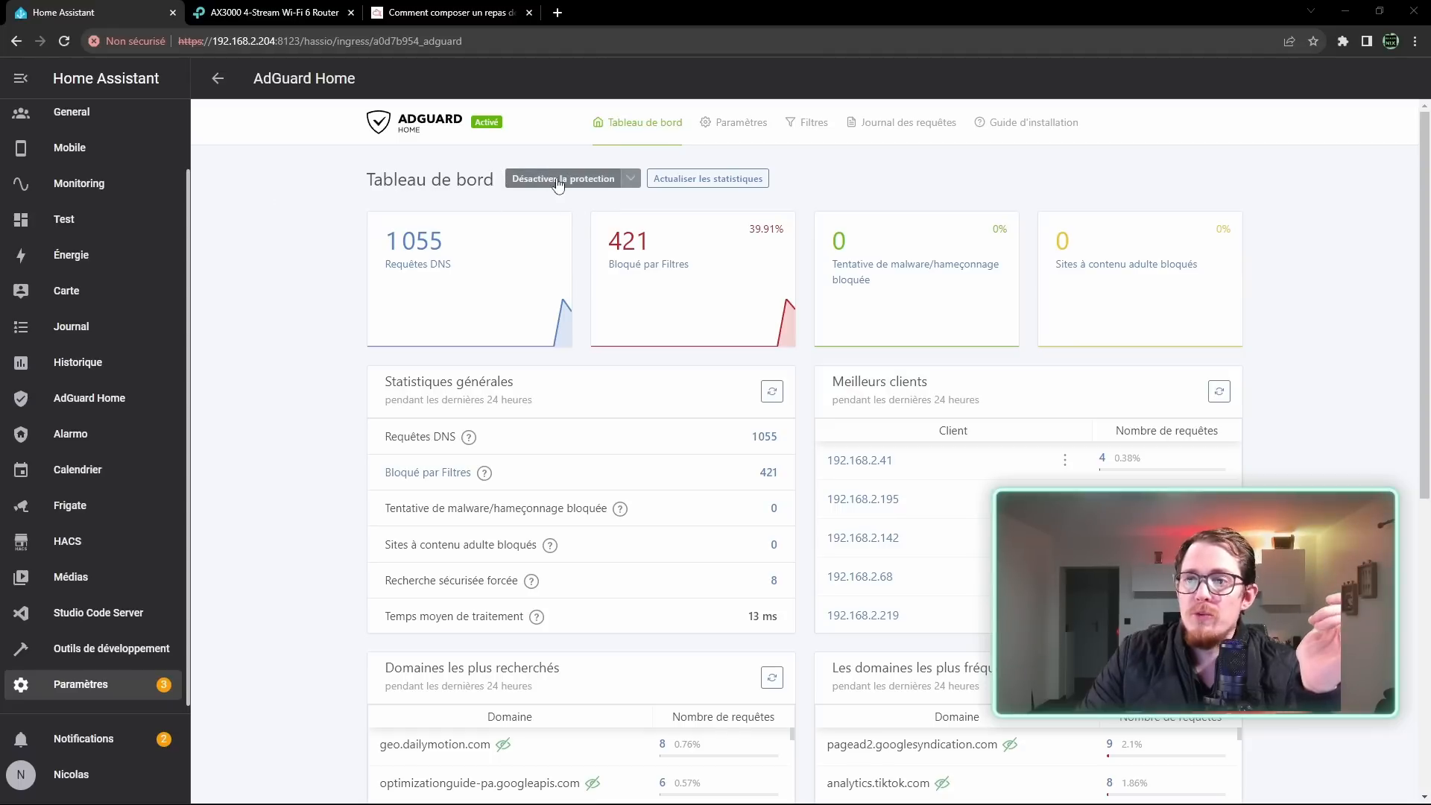
click(631, 182)
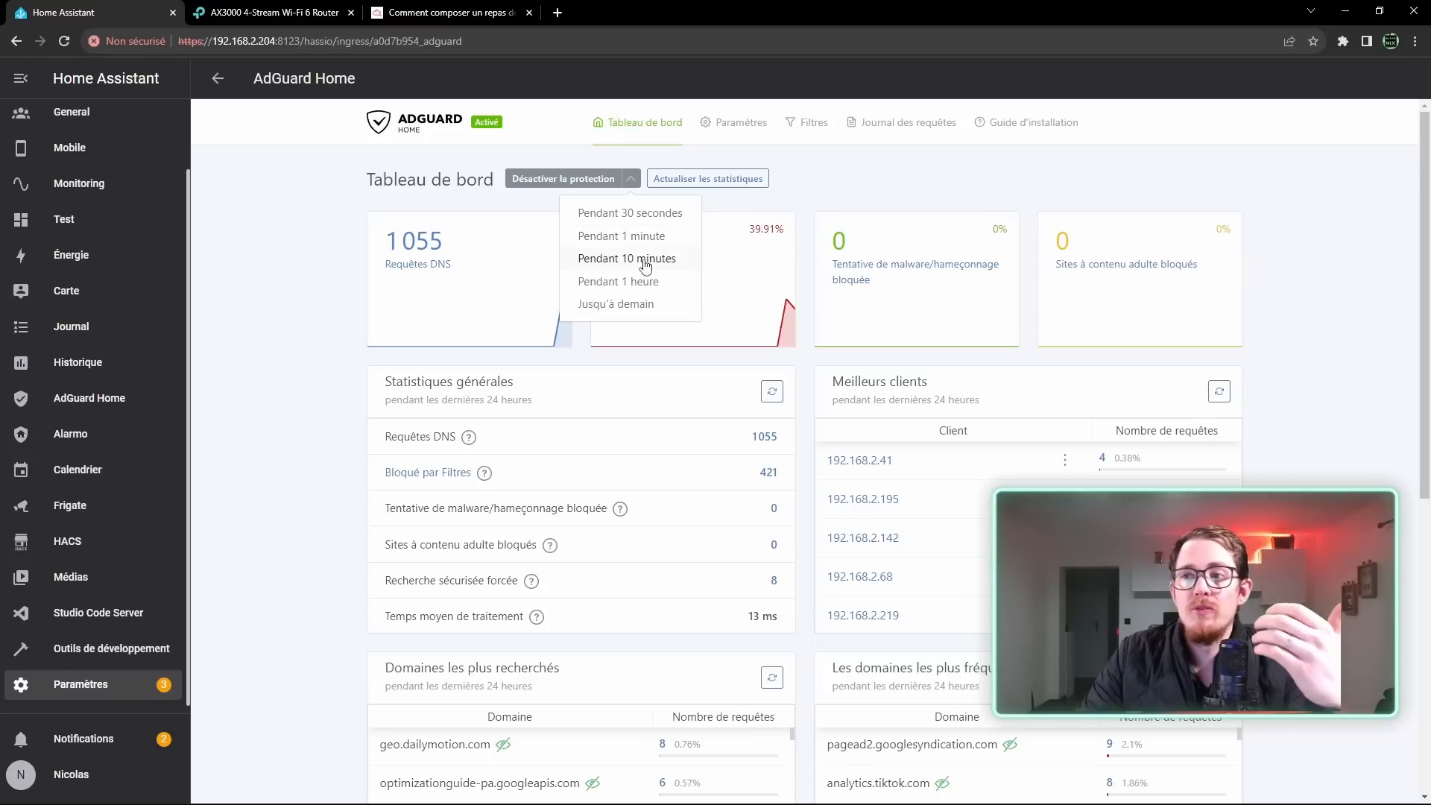
Enable AdGuard's browsing security service in AdGuard Home's general settings
click(720, 125)
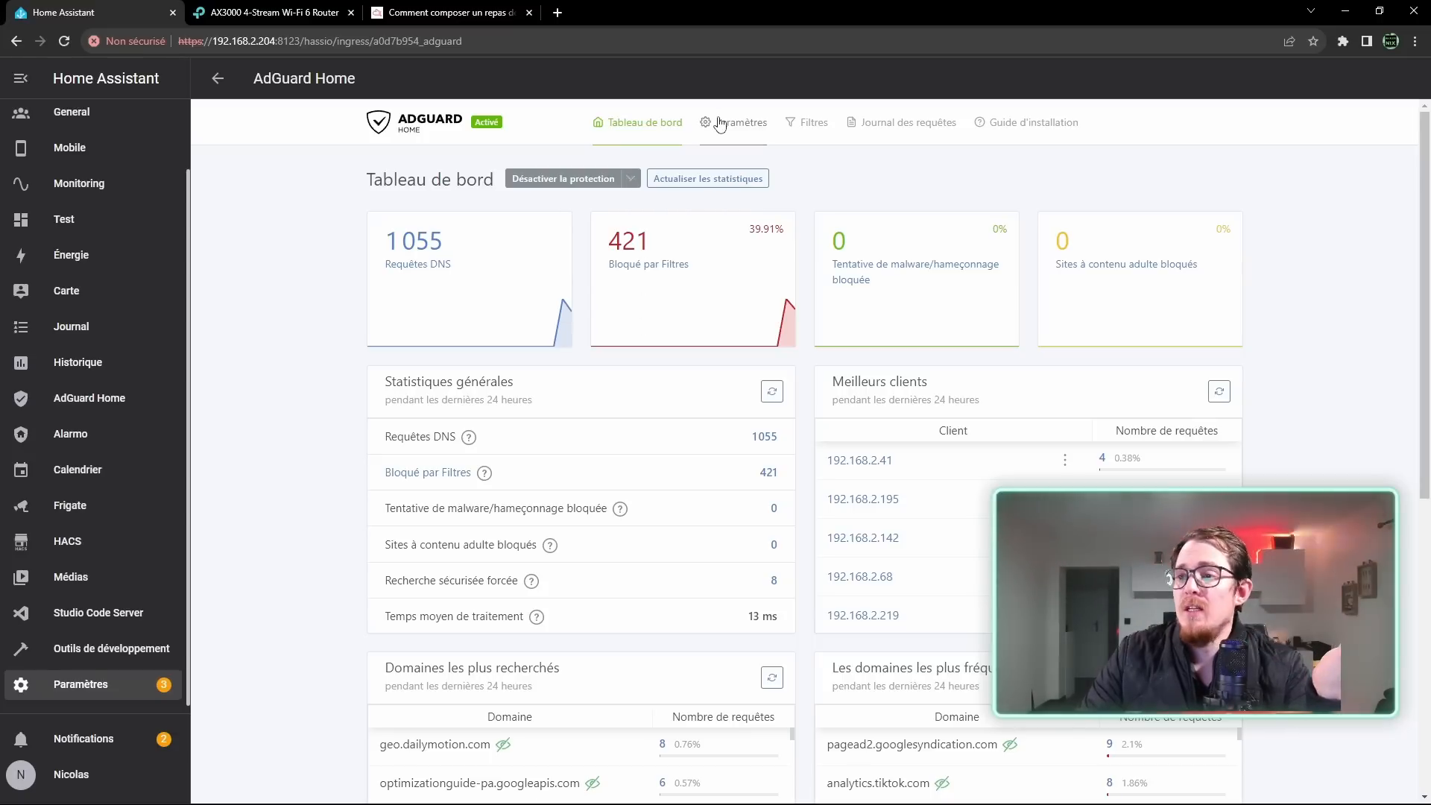
mouse_move(715, 123)
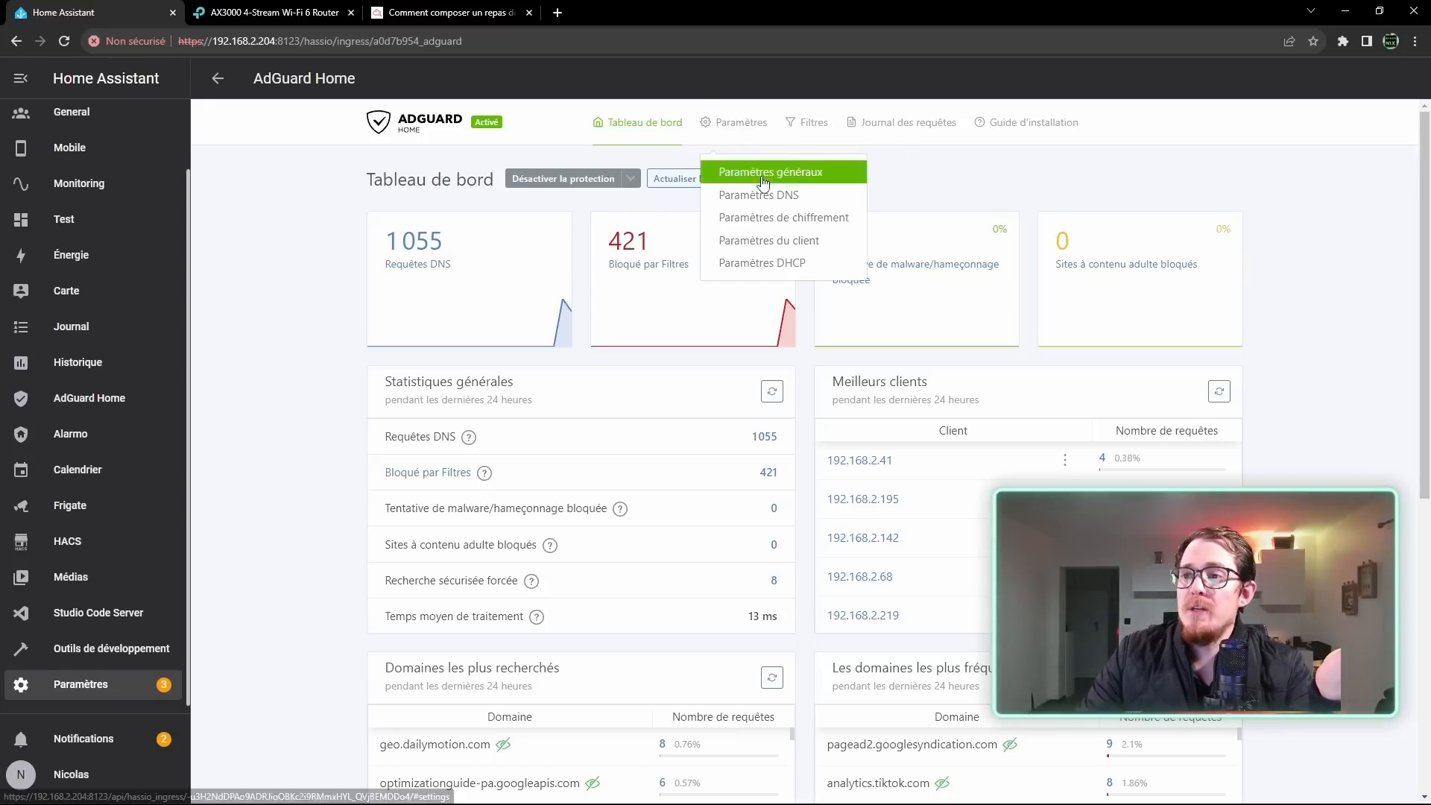
click(763, 176)
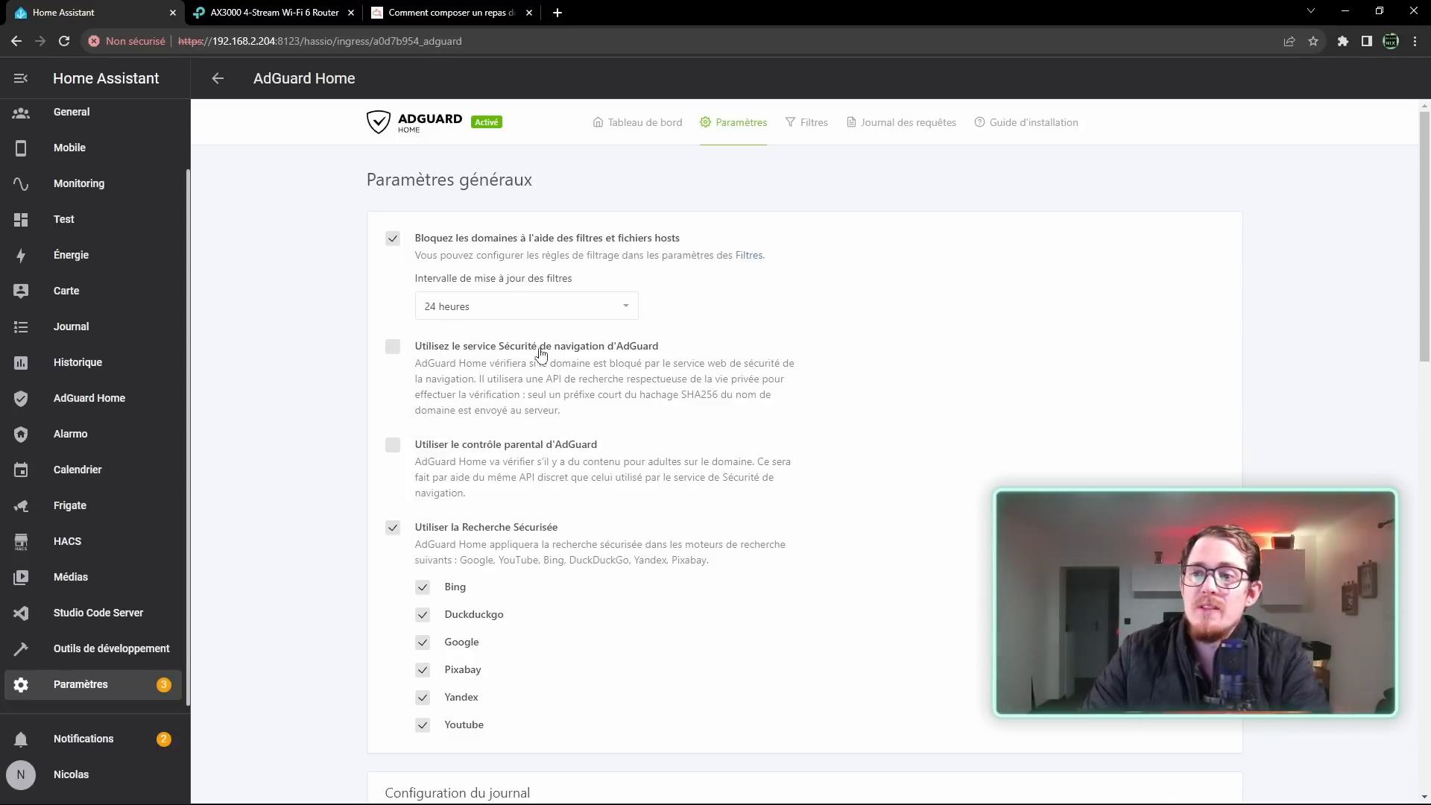
click(394, 348)
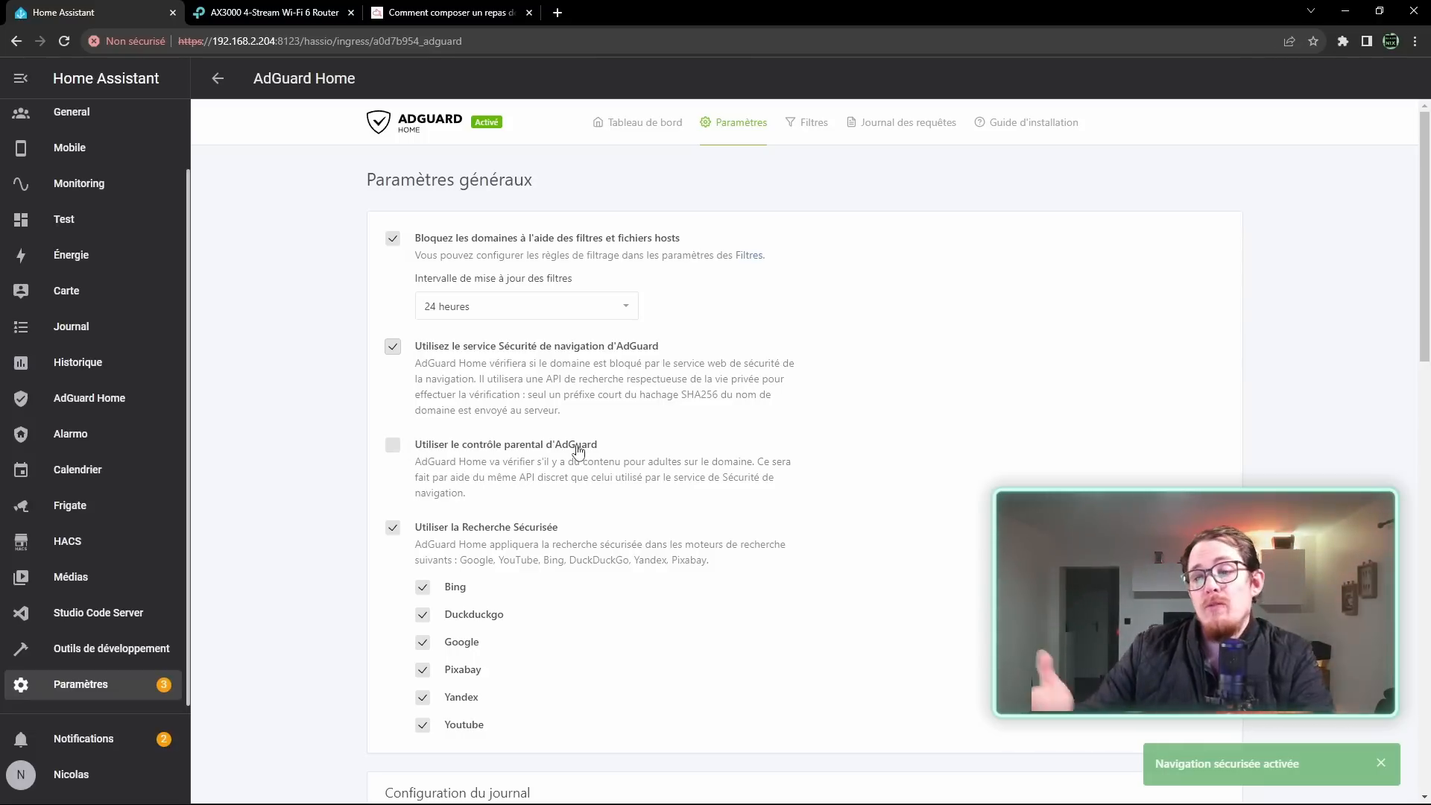
Review the safe search options, query log rotation, ignored domains and statistics retention in the general settings
scroll(647, 492, down, 2)
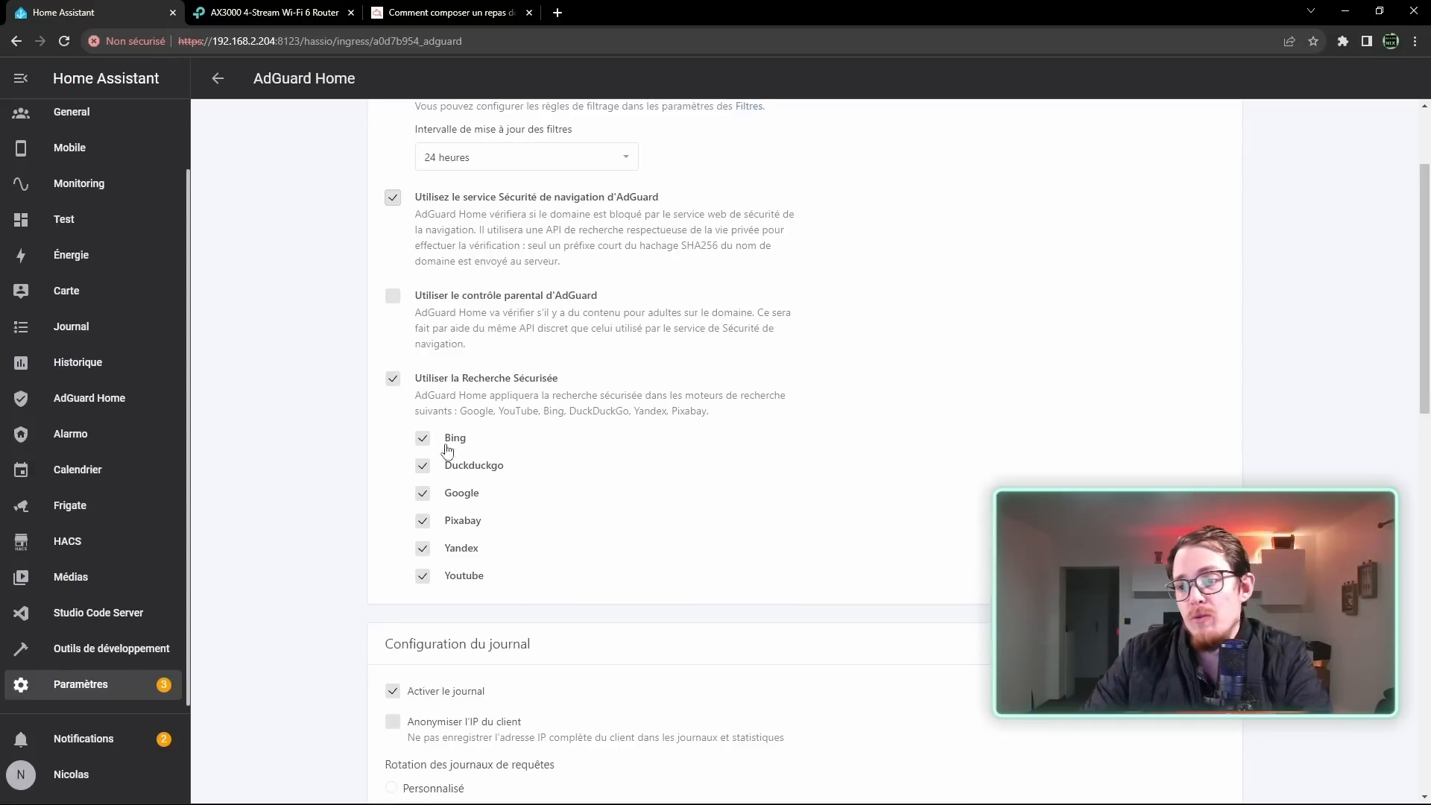
scroll(751, 468, down, 4)
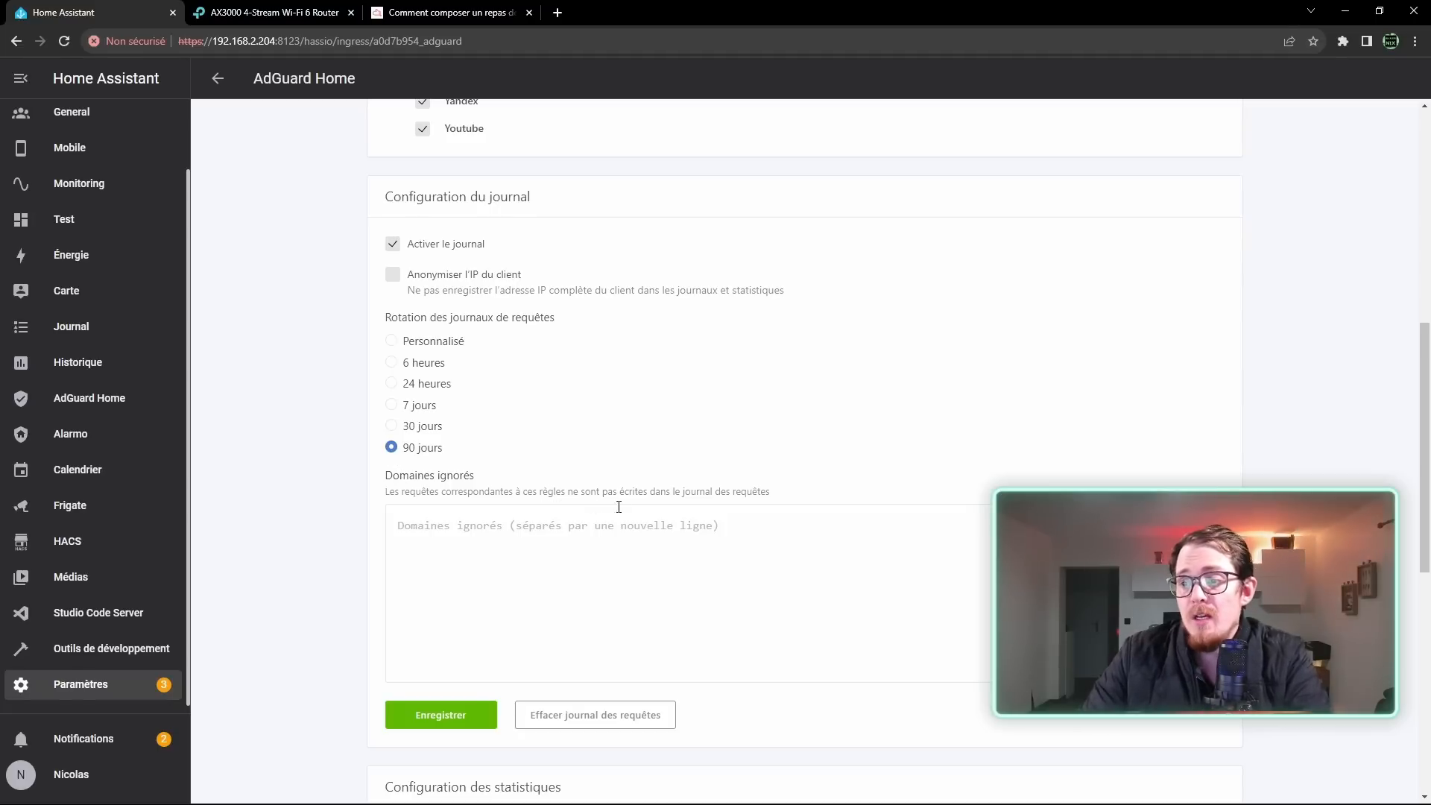
click(532, 535)
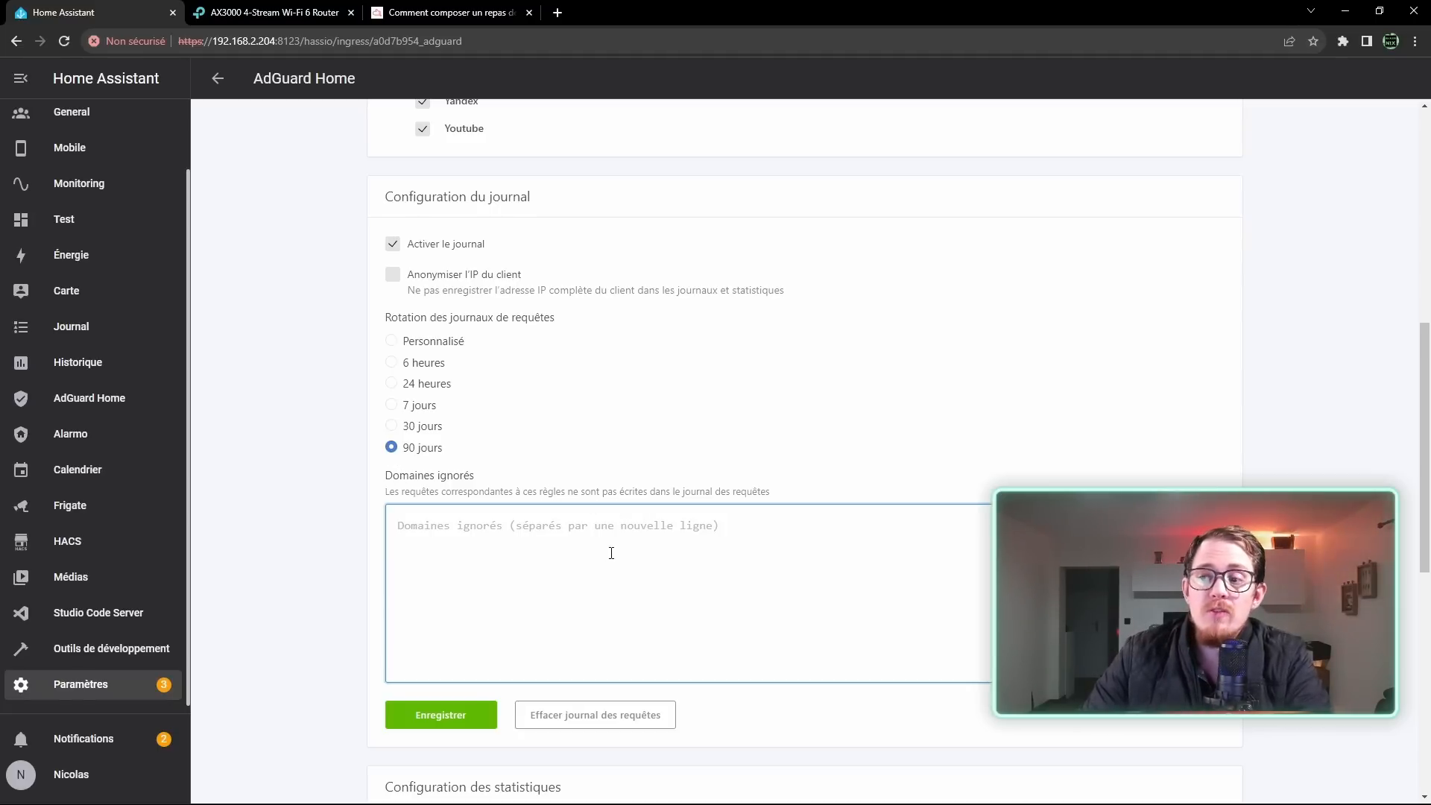
scroll(611, 555, down, 8)
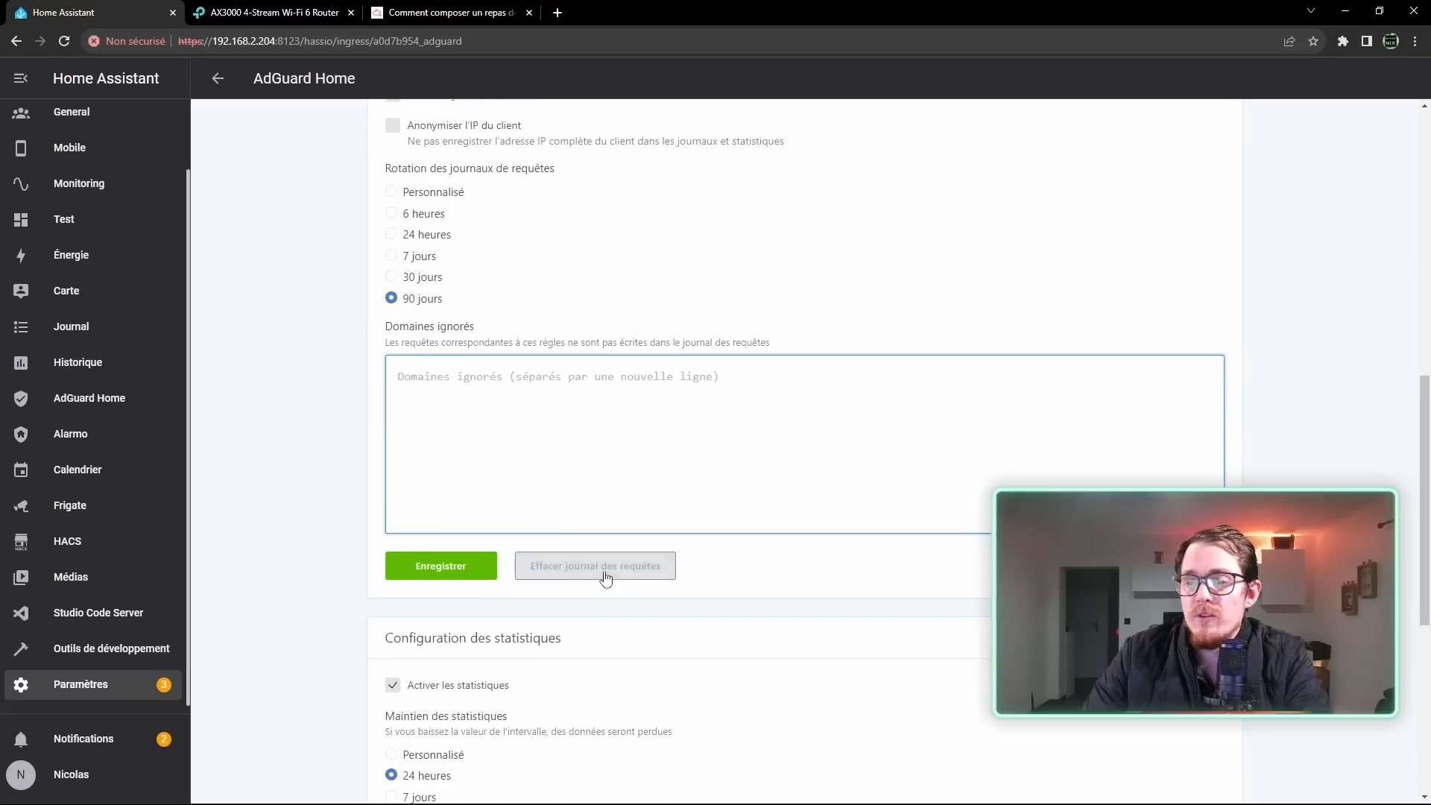
scroll(610, 557, down, 1)
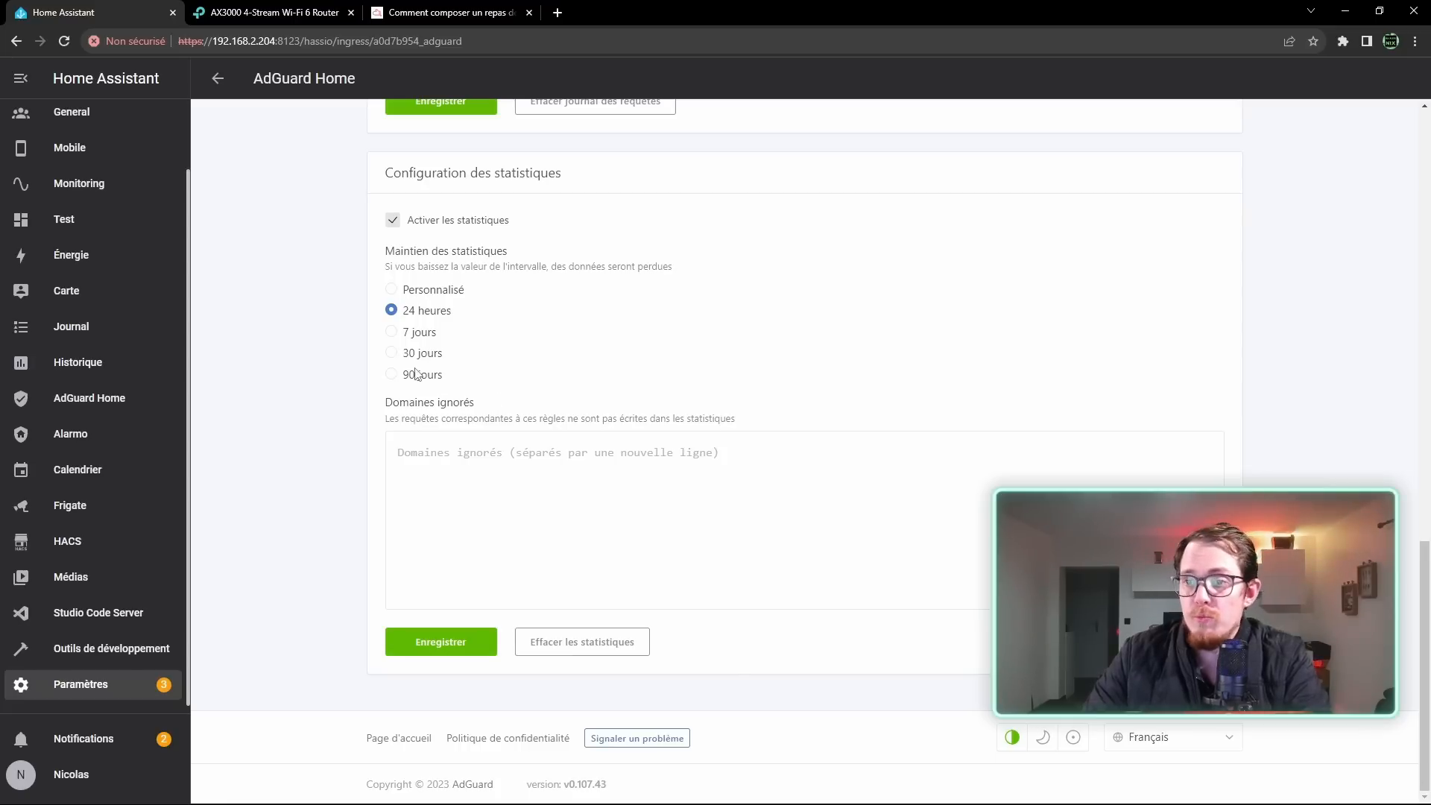
scroll(453, 379, up, 15)
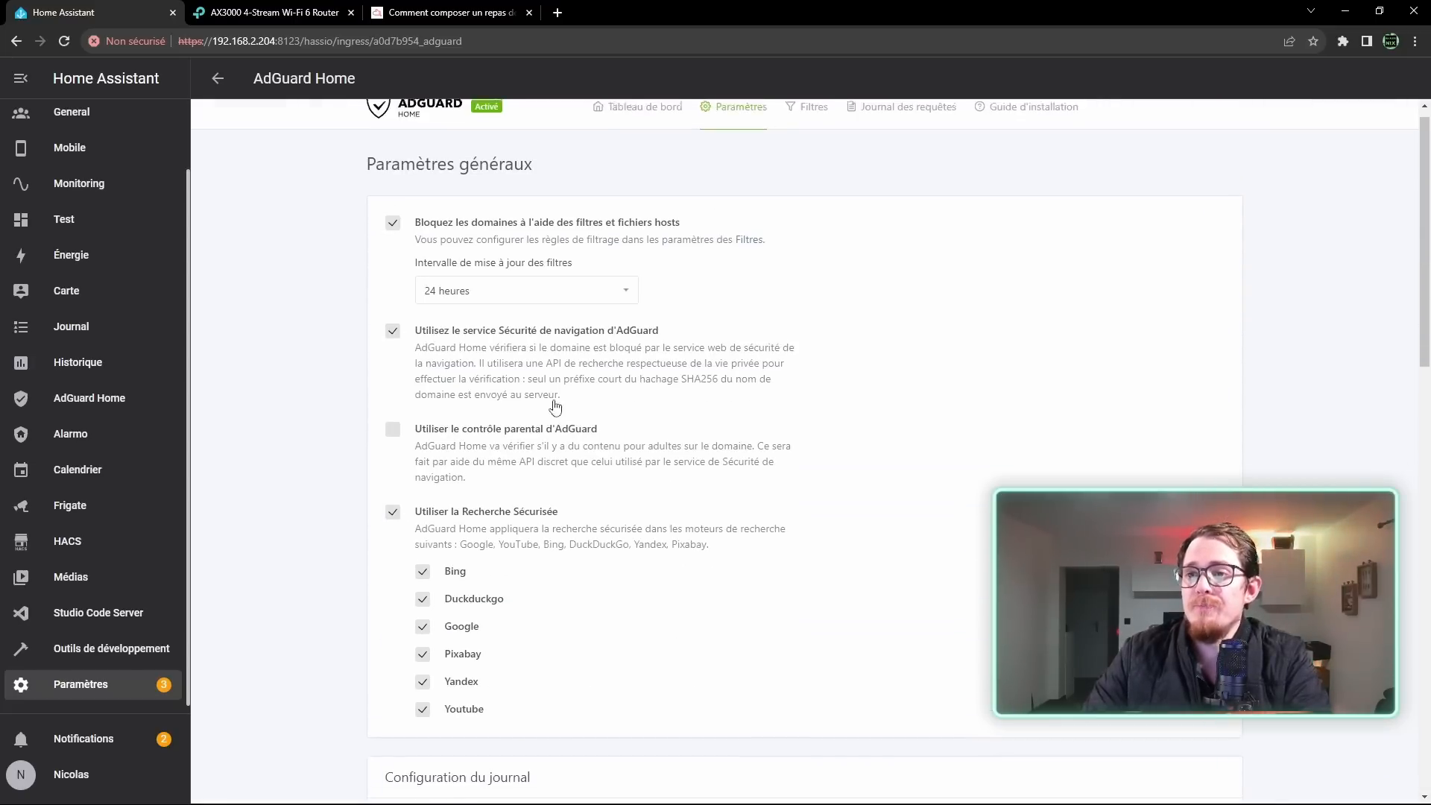
Look over the general settings once more and save the query log configuration
mouse_move(734, 144)
scroll(718, 409, down, 16)
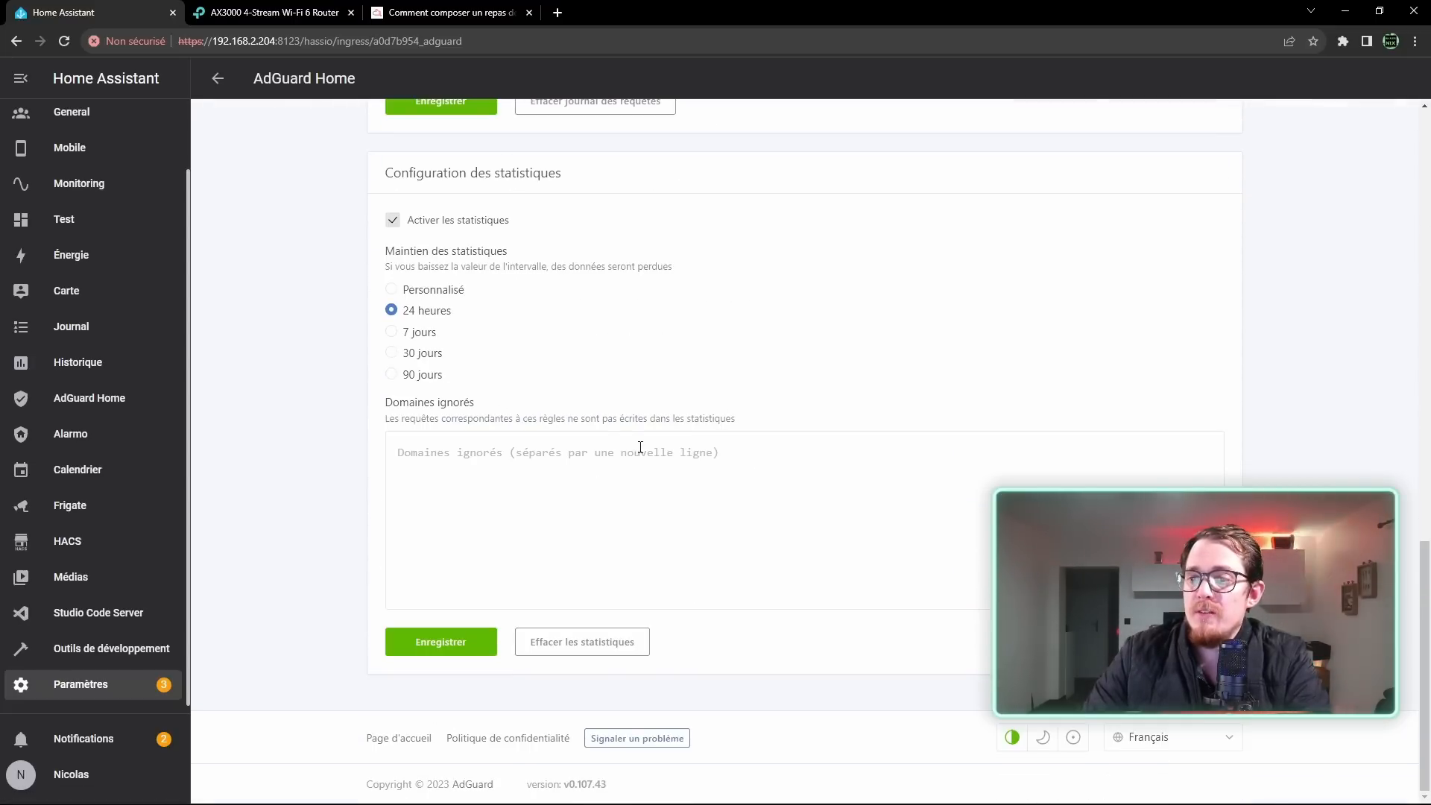
scroll(622, 408, up, 14)
scroll(615, 399, up, 3)
scroll(593, 391, down, 9)
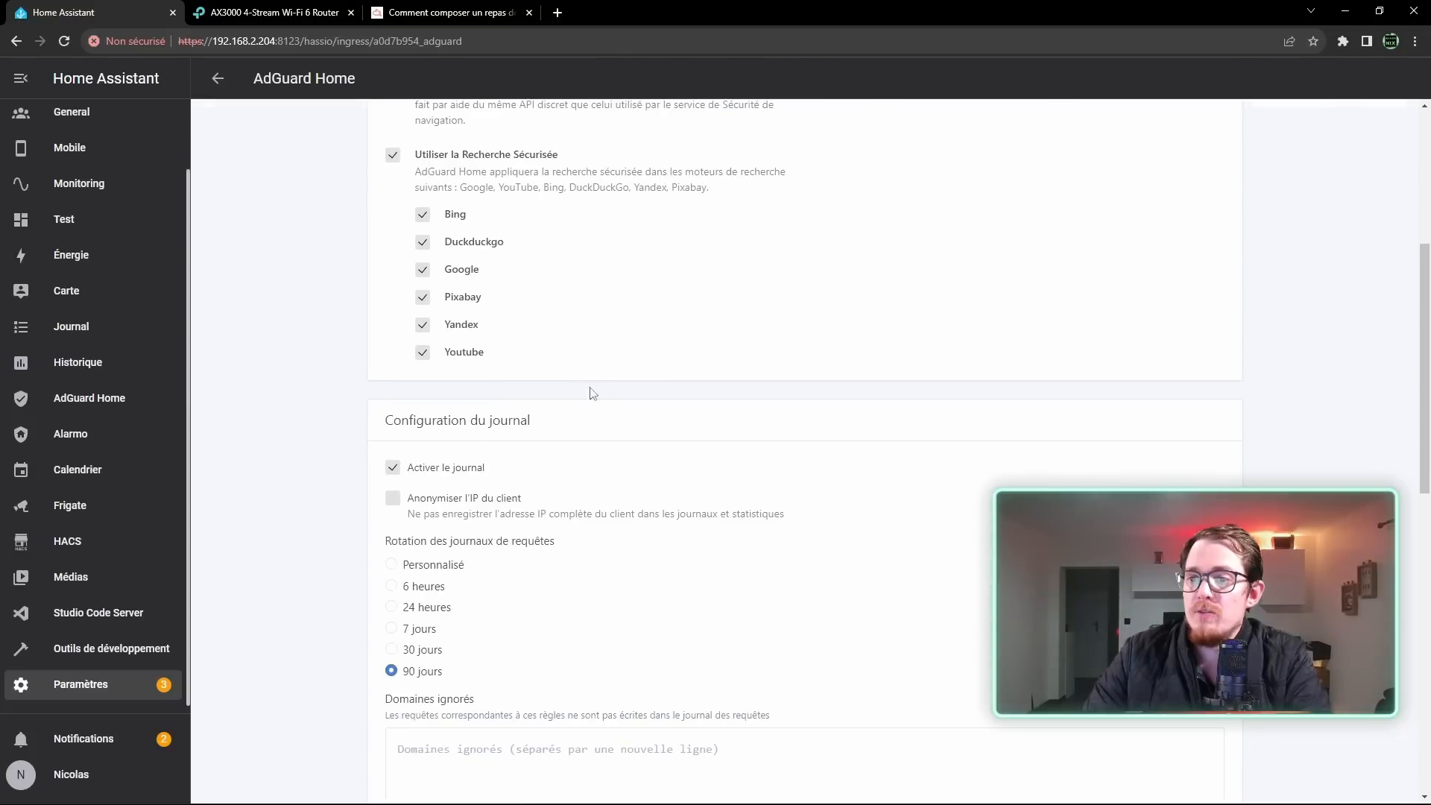
click(440, 640)
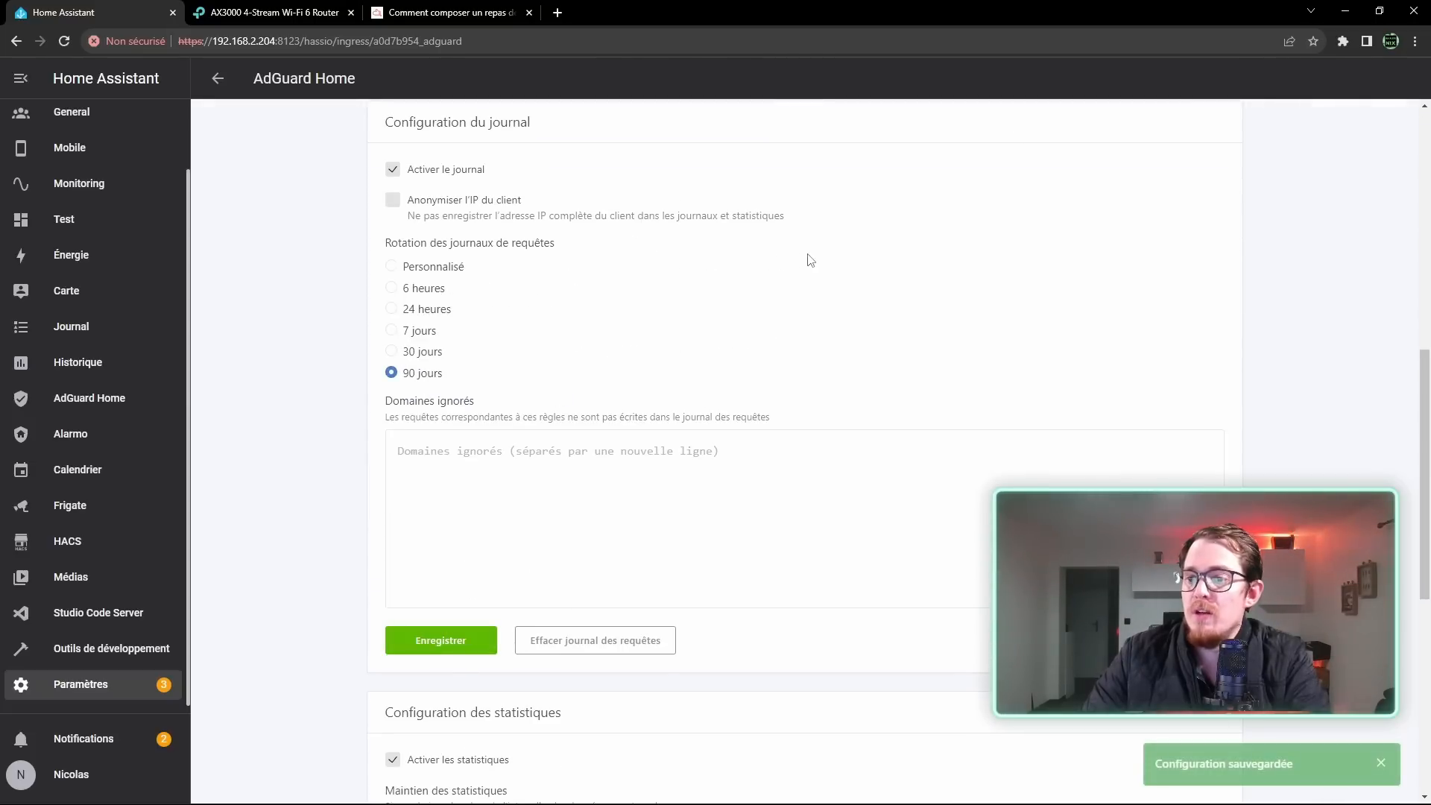
Examine the upstream DNS server, the query distribution modes and the address format examples in the DNS settings
scroll(834, 257, up, 9)
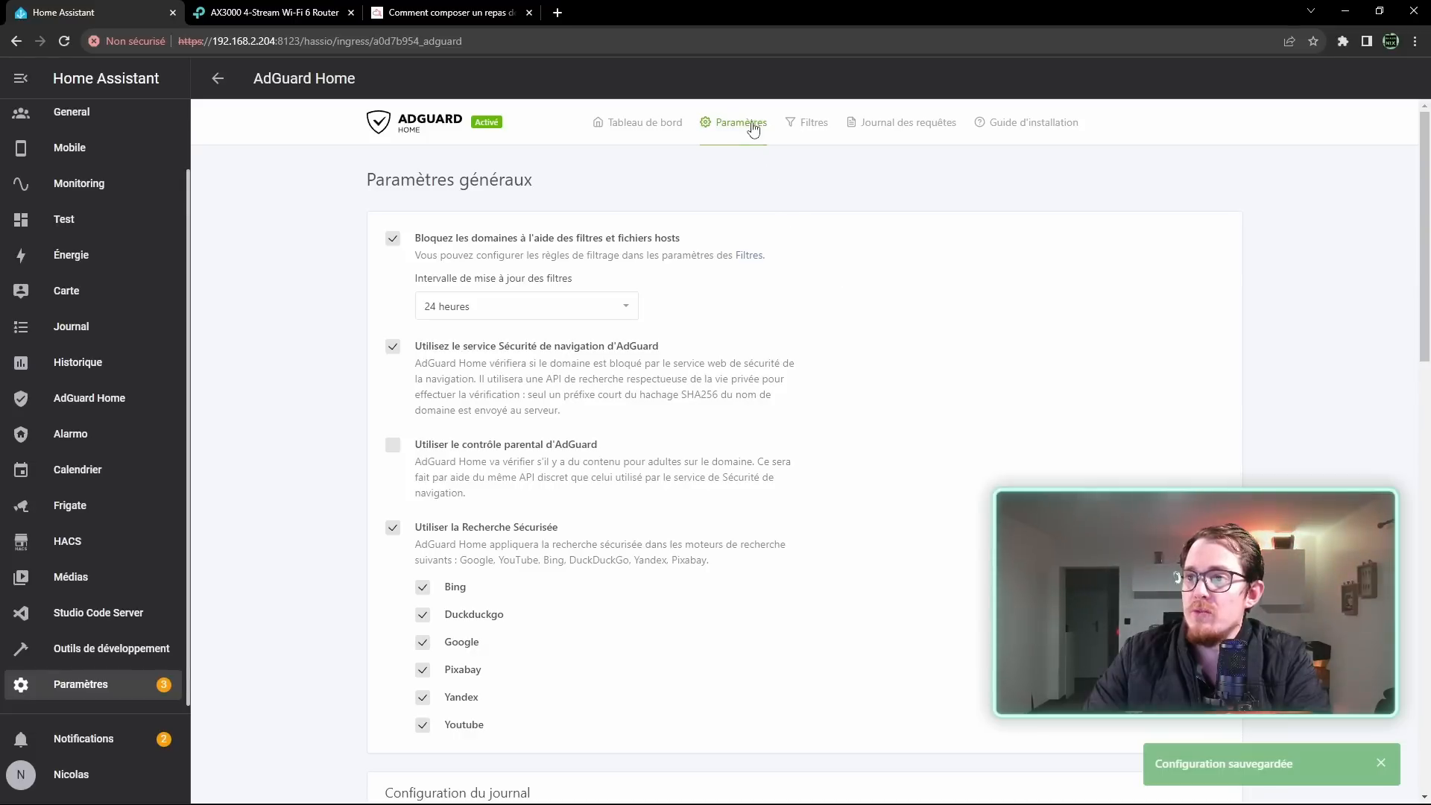
mouse_move(749, 125)
click(757, 197)
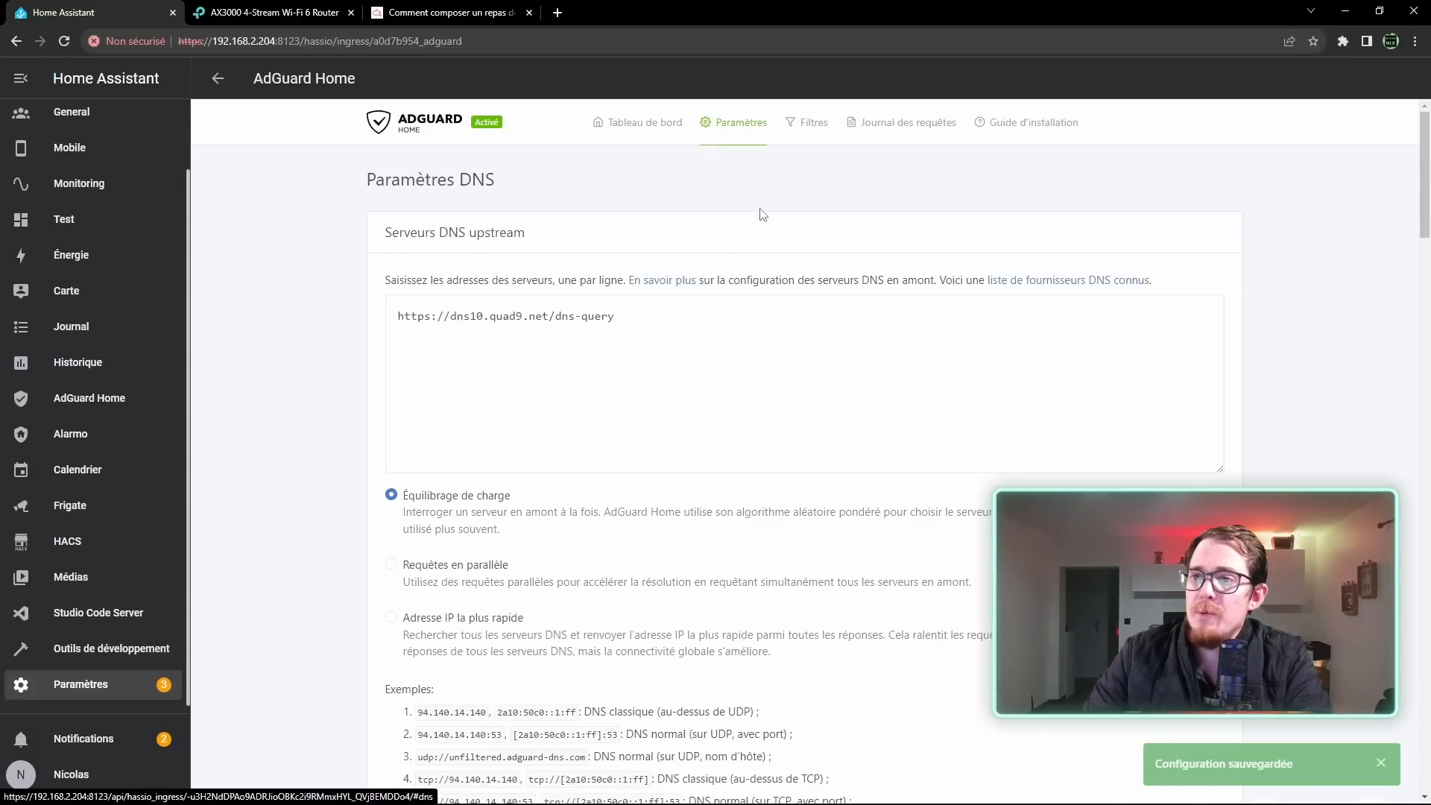
click(729, 328)
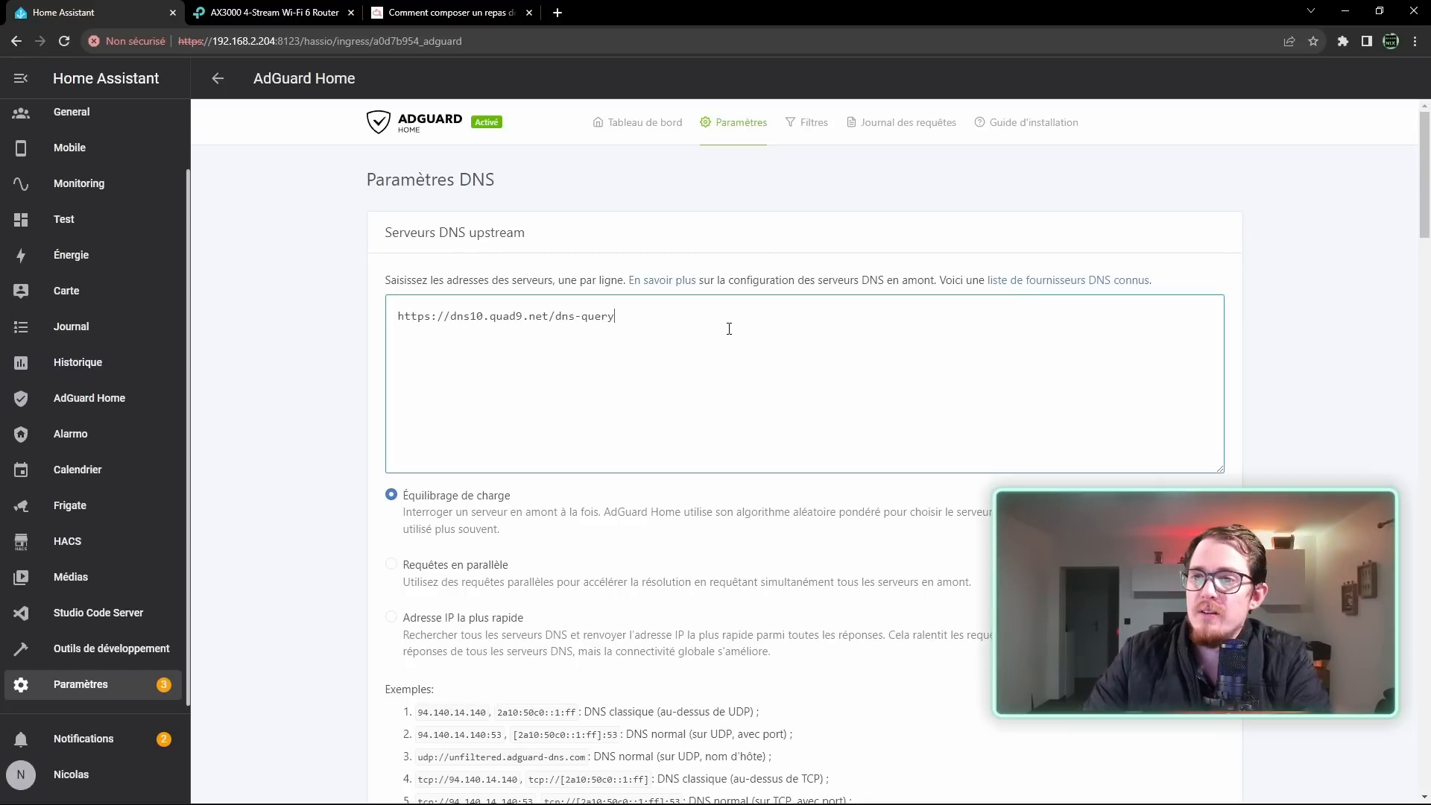
triple_click(623, 317)
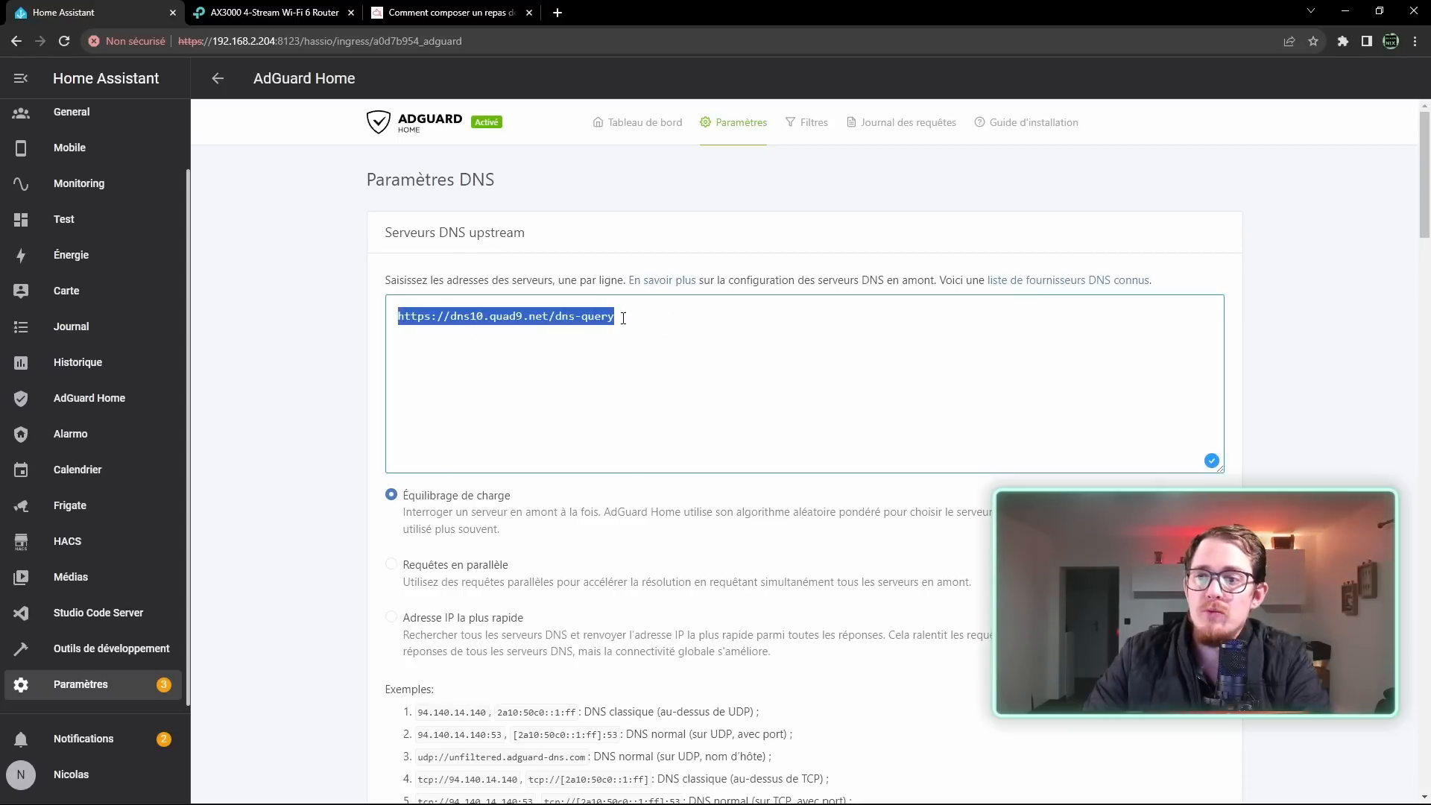
click(693, 351)
scroll(715, 402, down, 3)
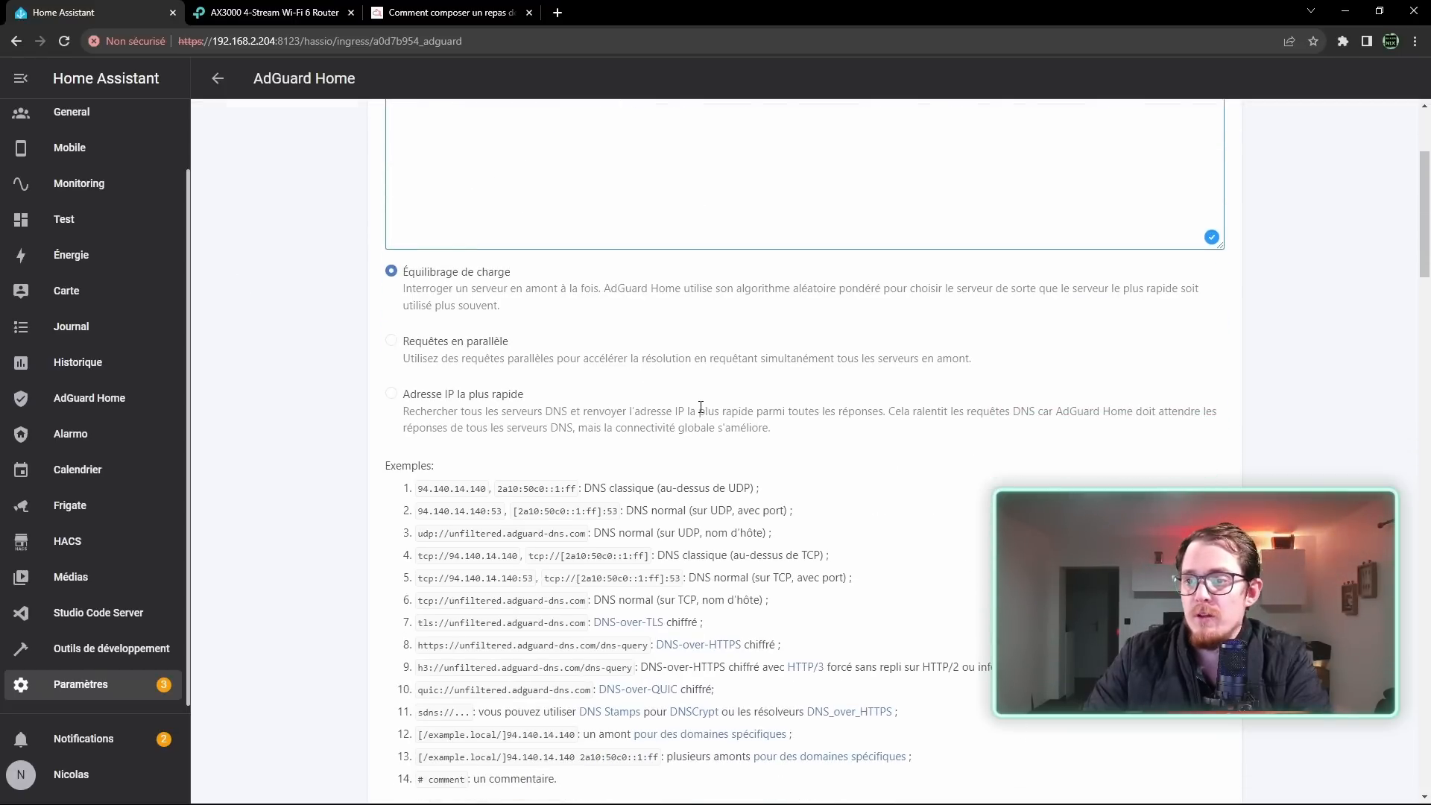
scroll(819, 390, down, 2)
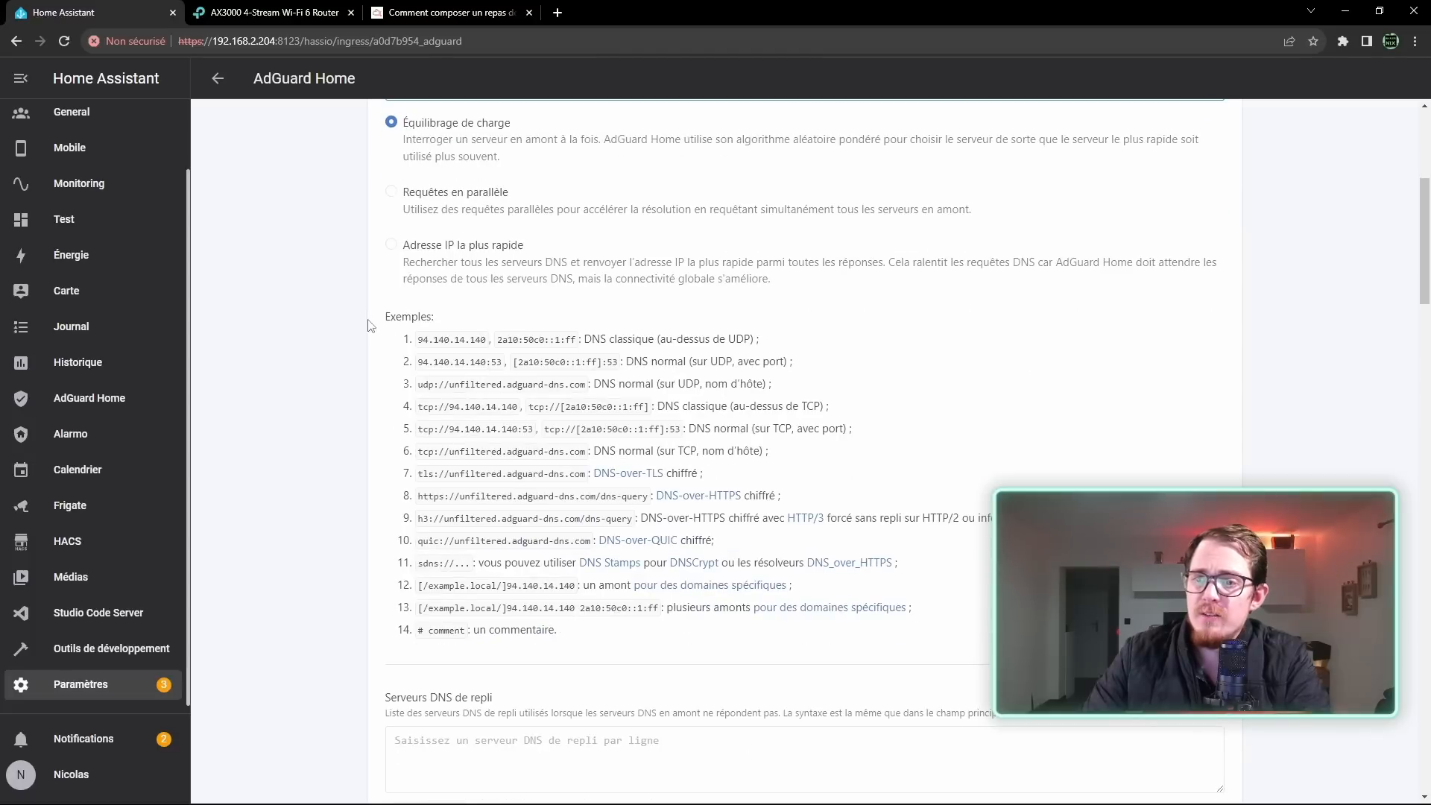
drag(416, 336, 581, 365)
drag(469, 452, 628, 501)
drag(501, 524, 506, 542)
click(623, 648)
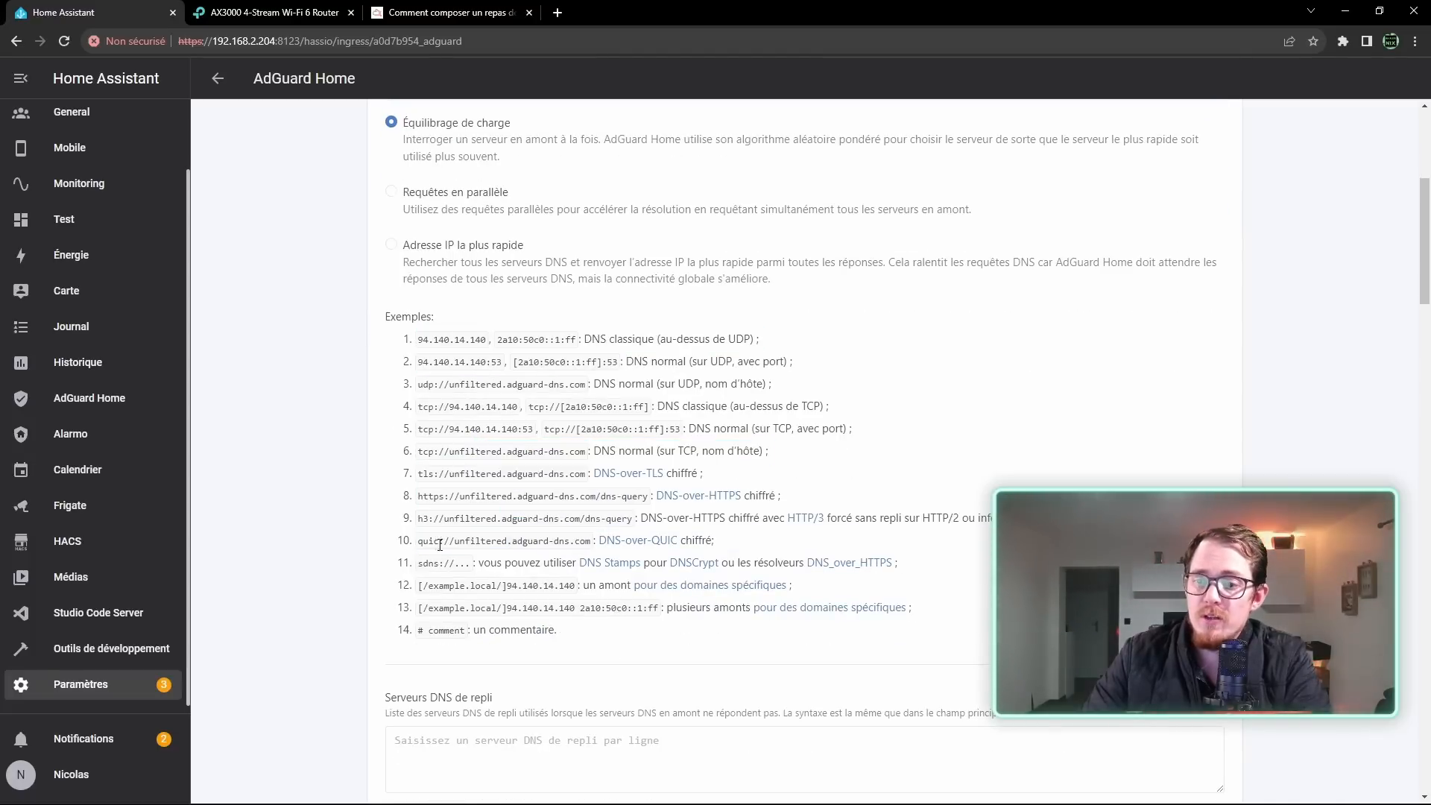
Examine the fallback and bootstrap DNS servers in the DNS settings
scroll(759, 356, down, 4)
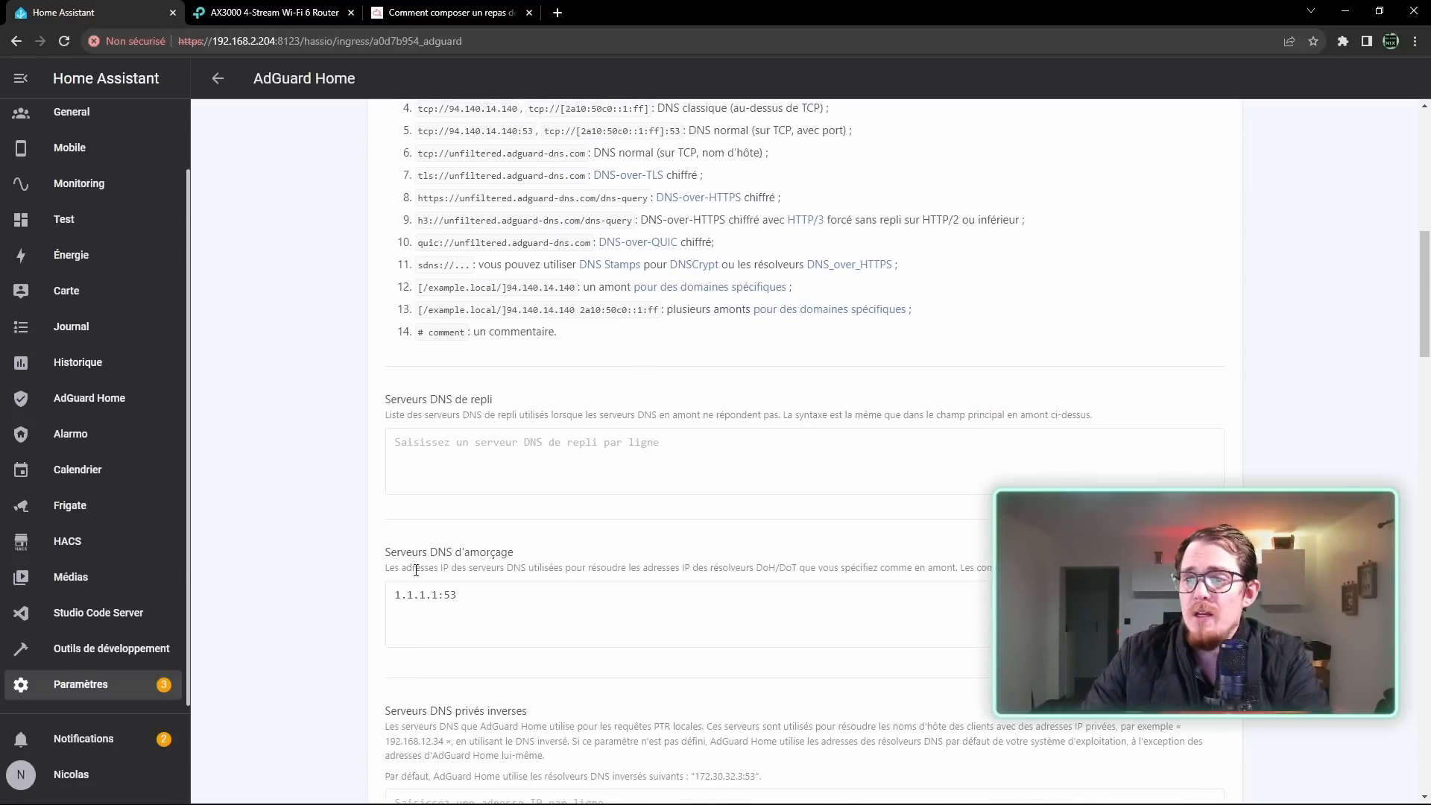
scroll(415, 570, down, 1)
drag(390, 478, 512, 481)
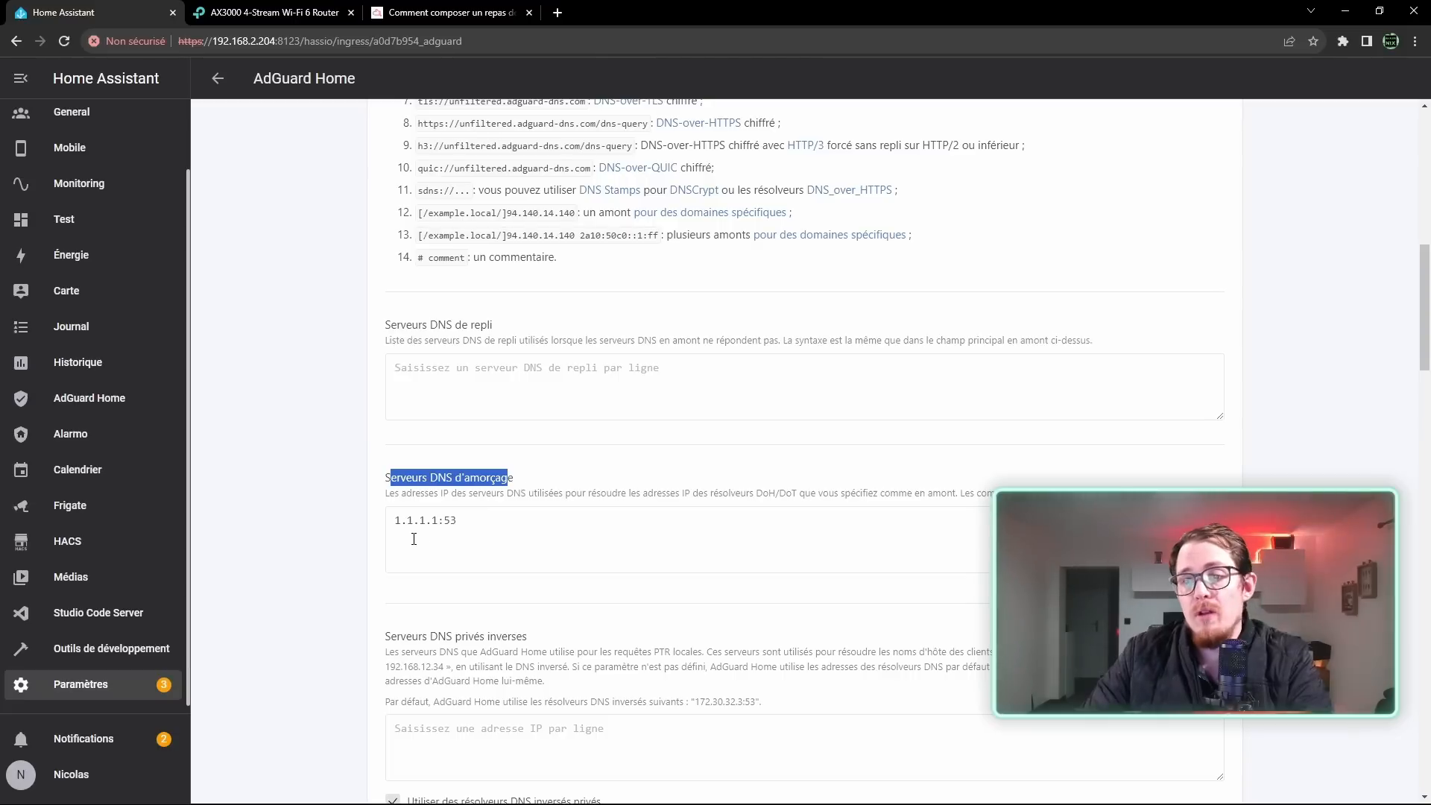
drag(398, 520, 543, 517)
click(414, 575)
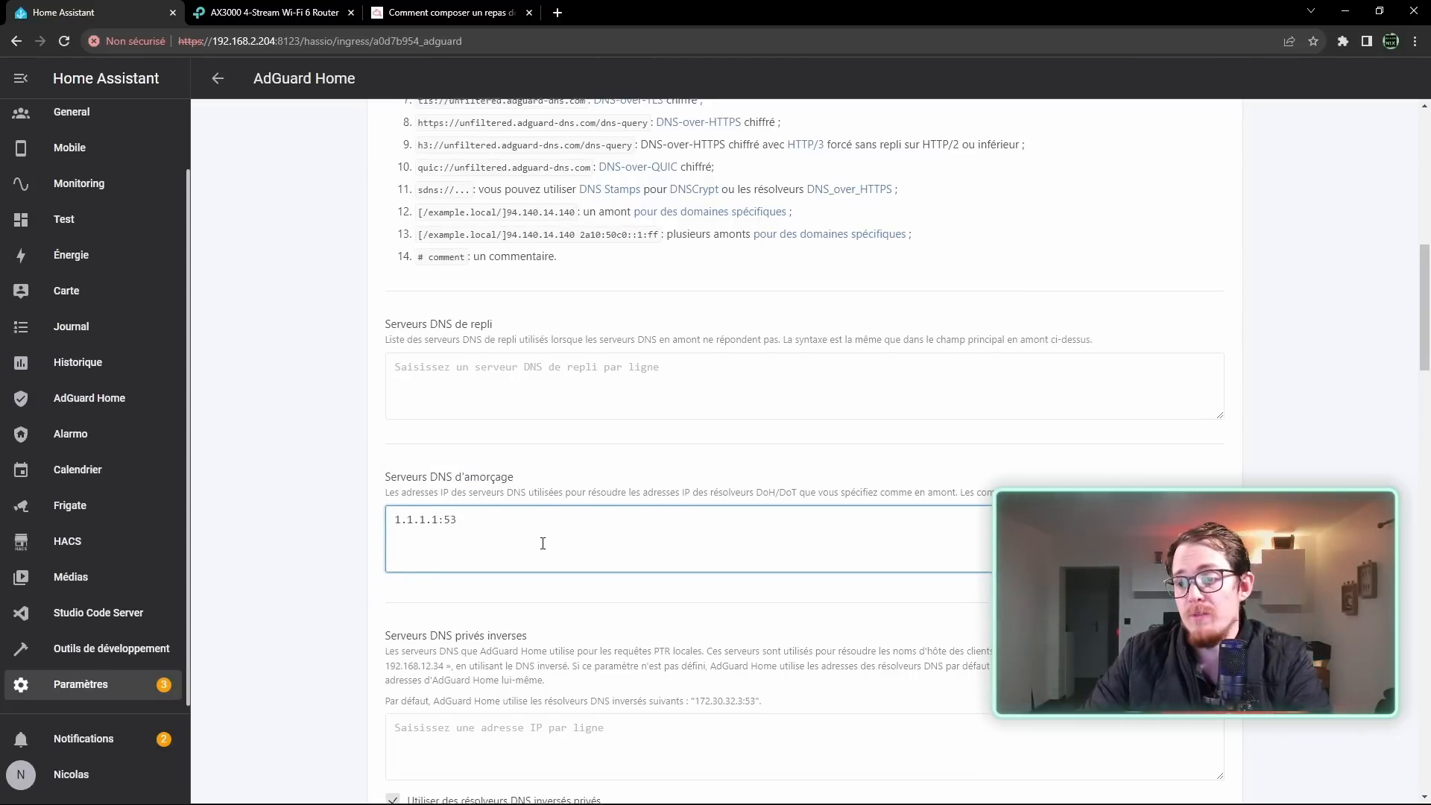
Review the private reverse DNS options, rate limit, blocking mode, DNS cache and access settings
scroll(529, 304, down, 6)
scroll(700, 456, down, 3)
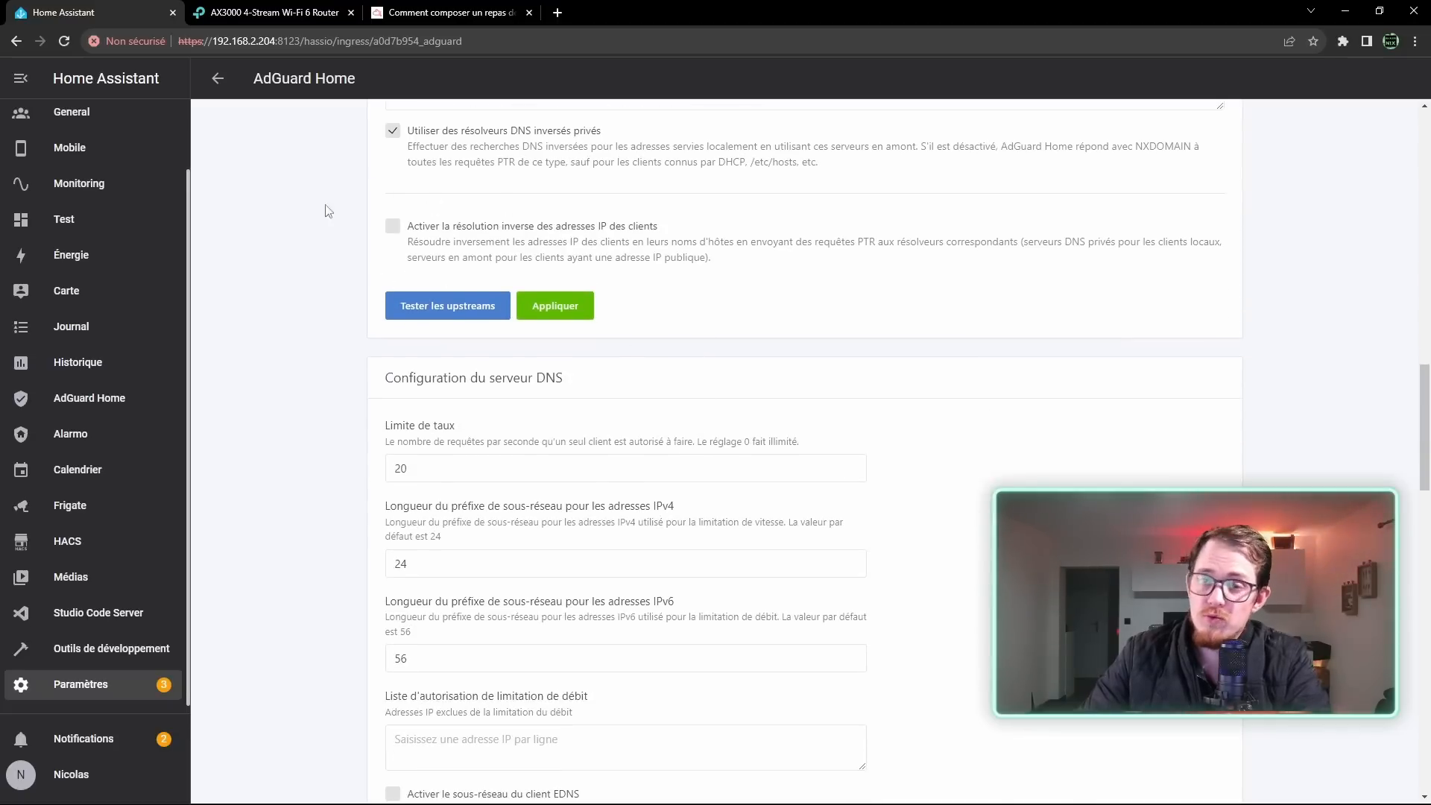
scroll(517, 298, down, 4)
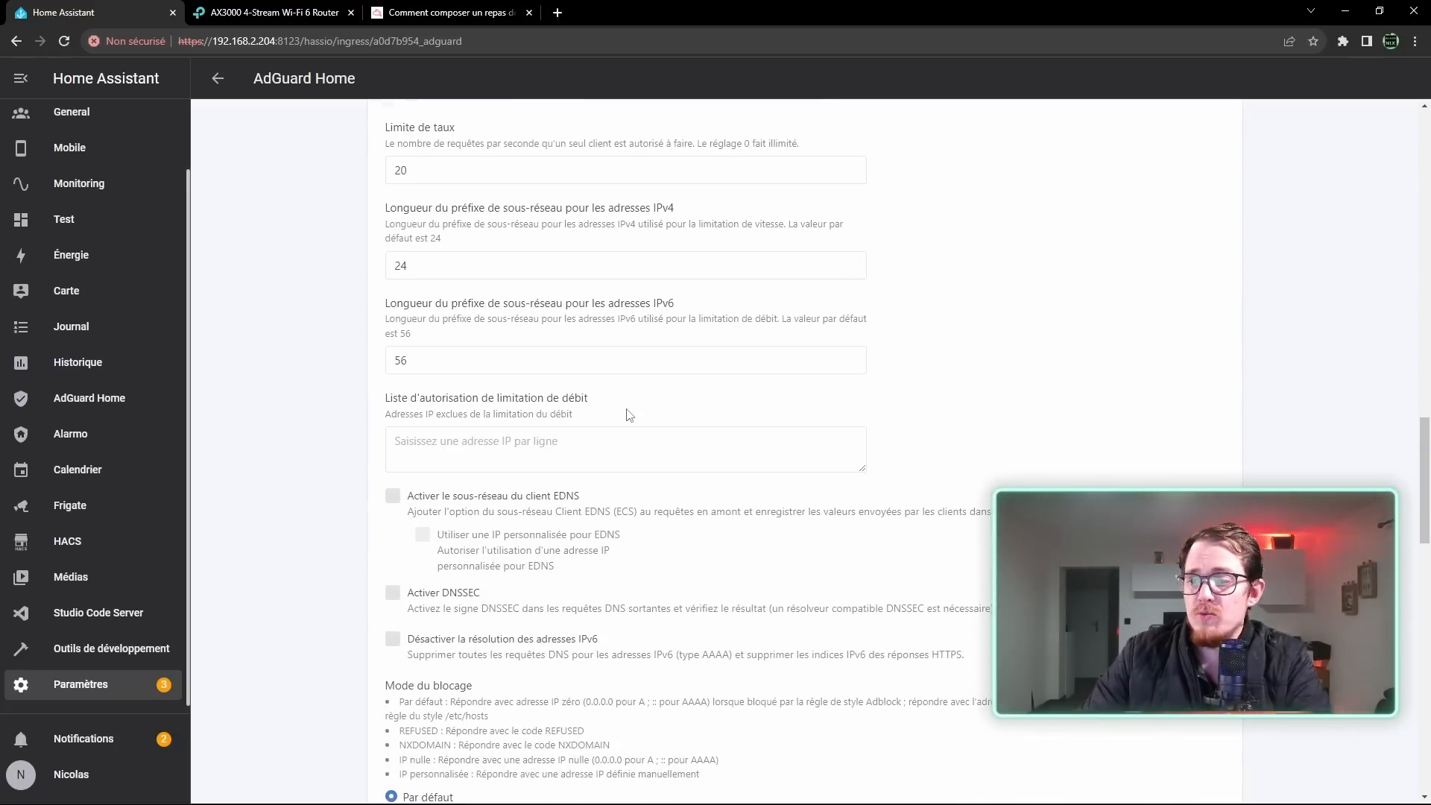
scroll(630, 416, down, 2)
scroll(630, 415, down, 2)
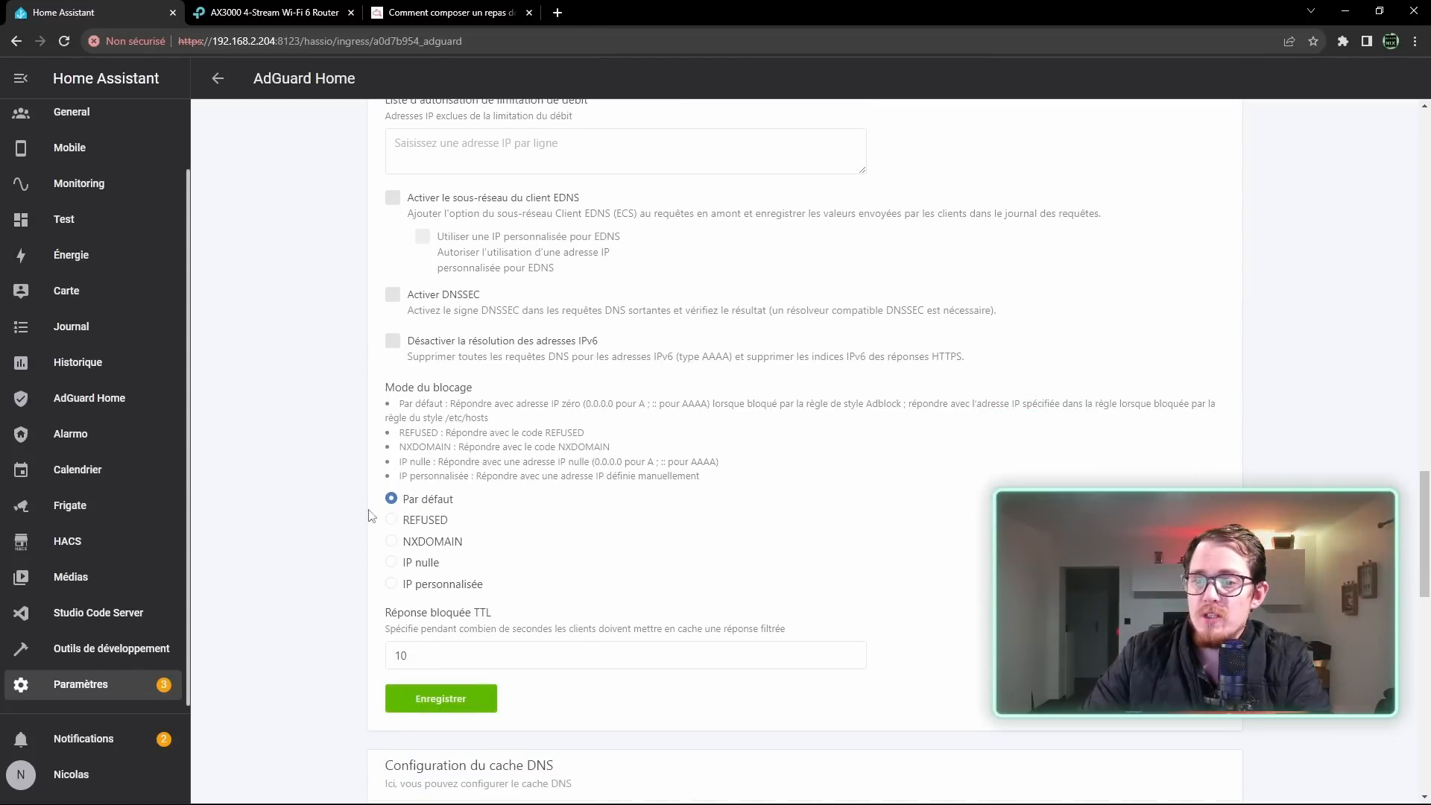
scroll(511, 574, down, 12)
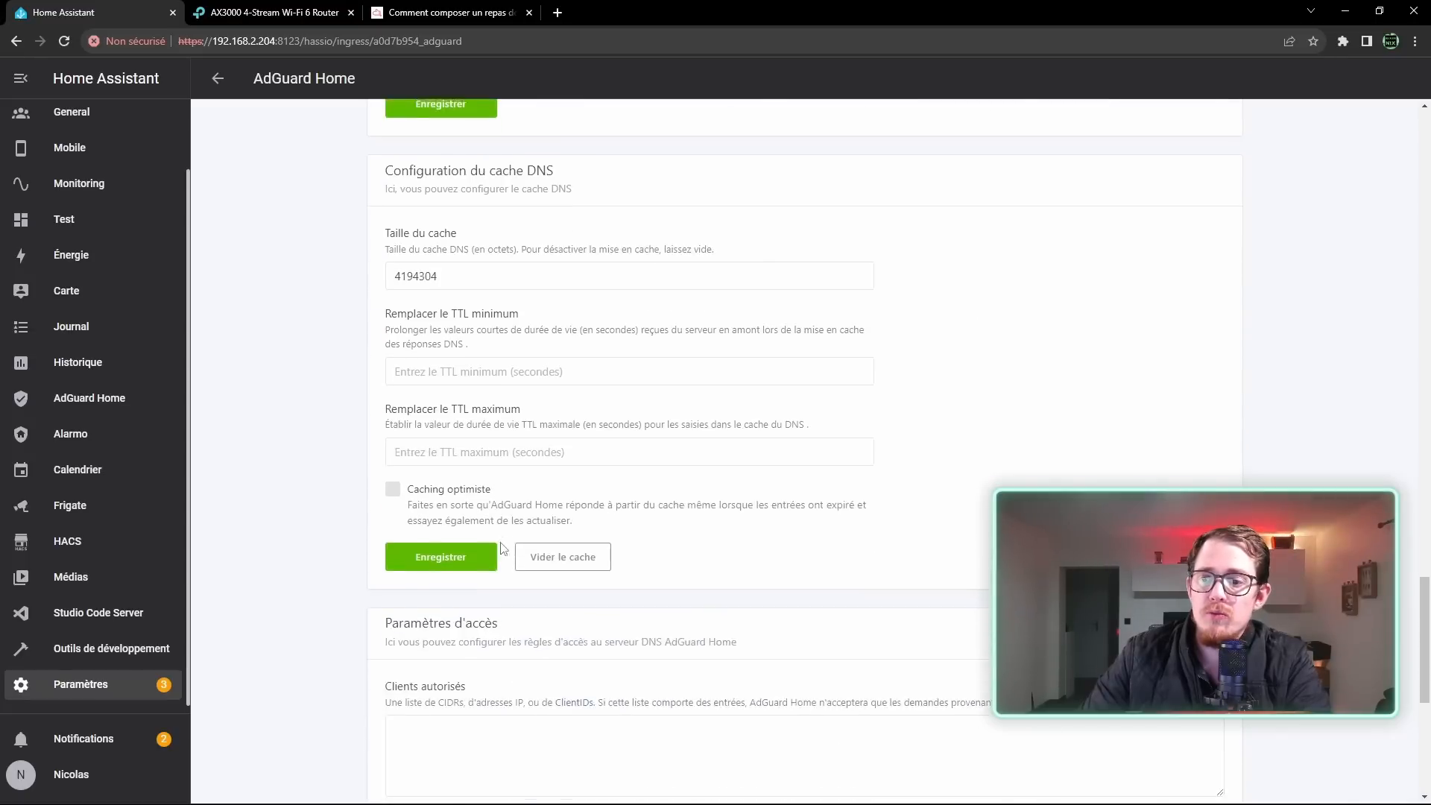
scroll(512, 542, down, 3)
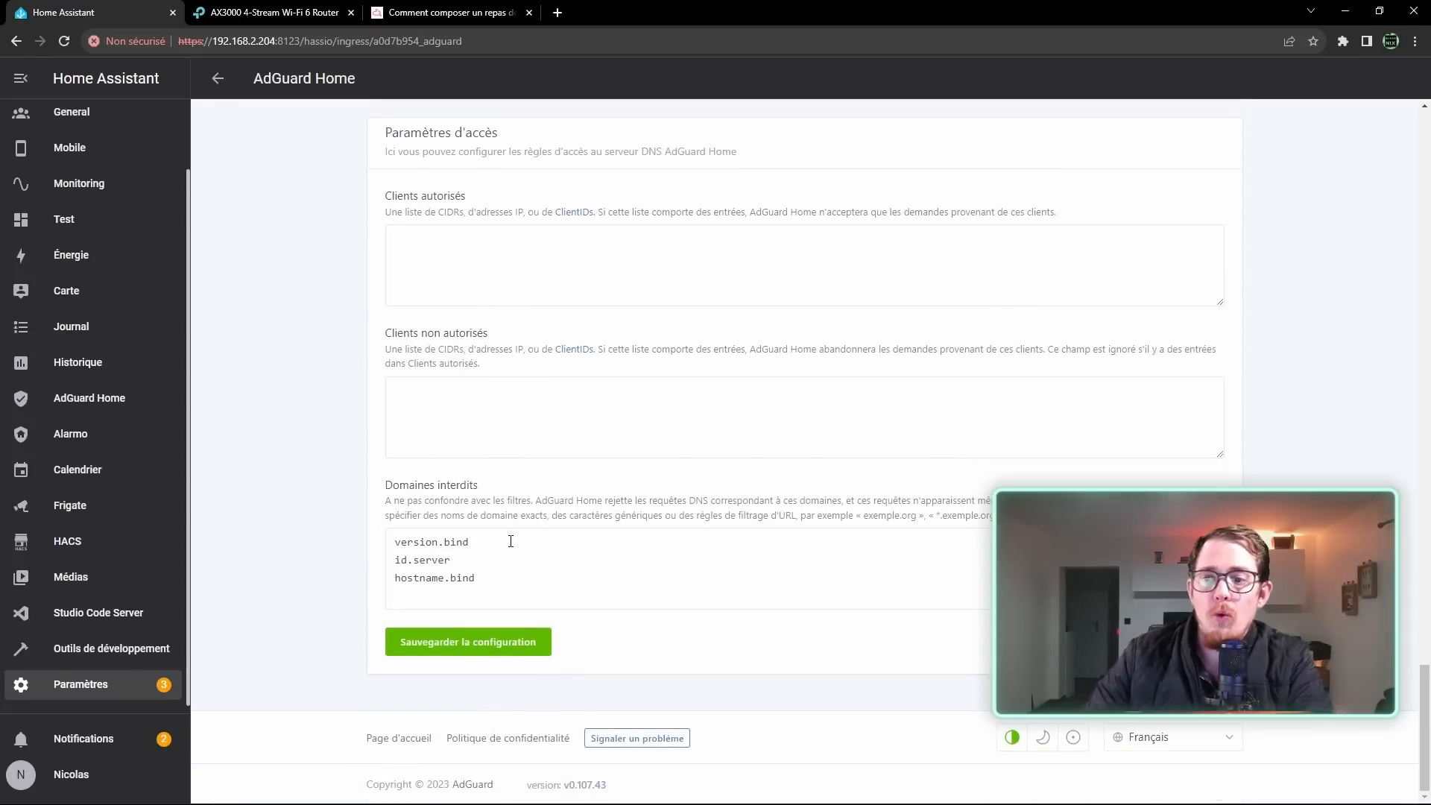
scroll(536, 514, up, 20)
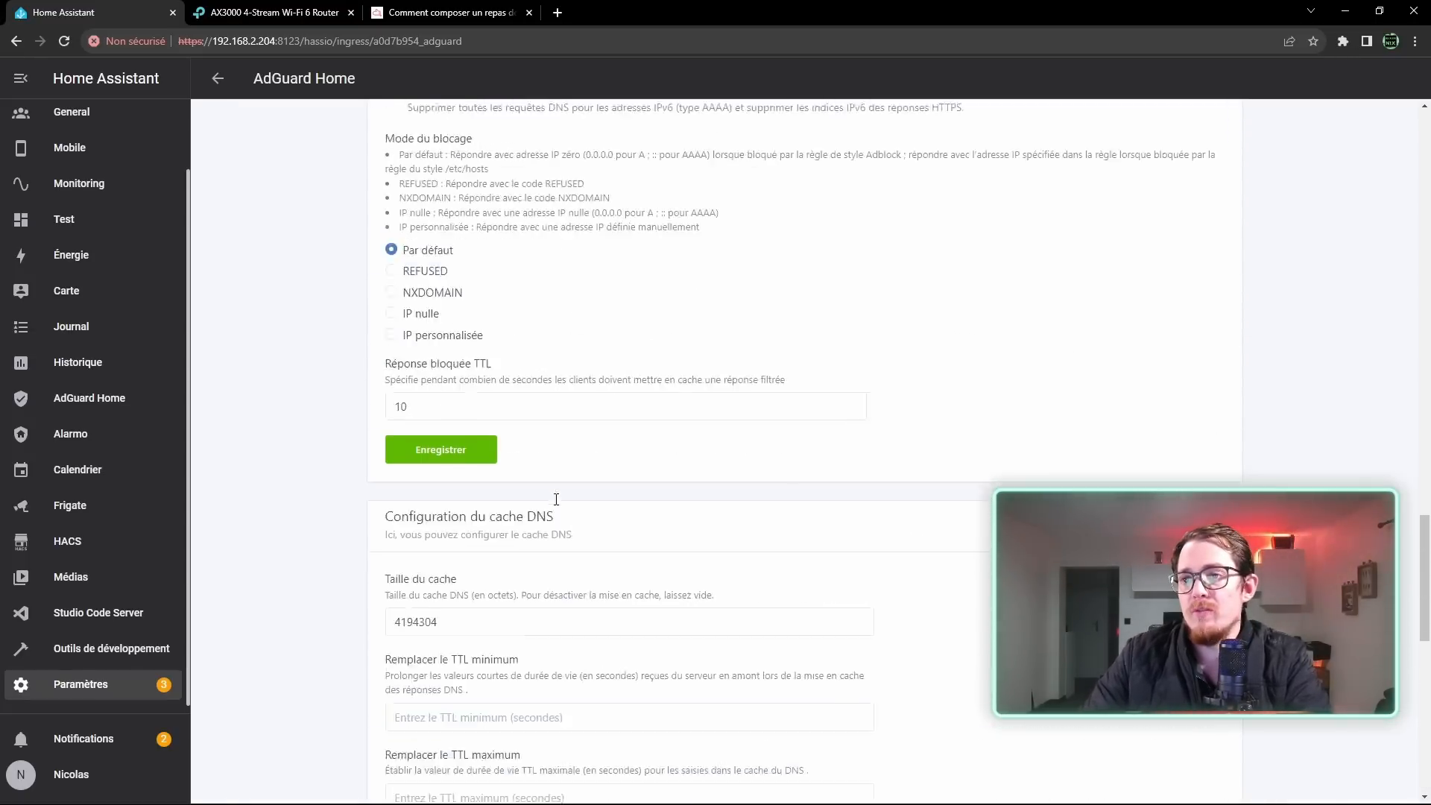
Review the encryption settings, the persistent and runtime clients, and the DHCP settings
mouse_move(734, 123)
click(752, 219)
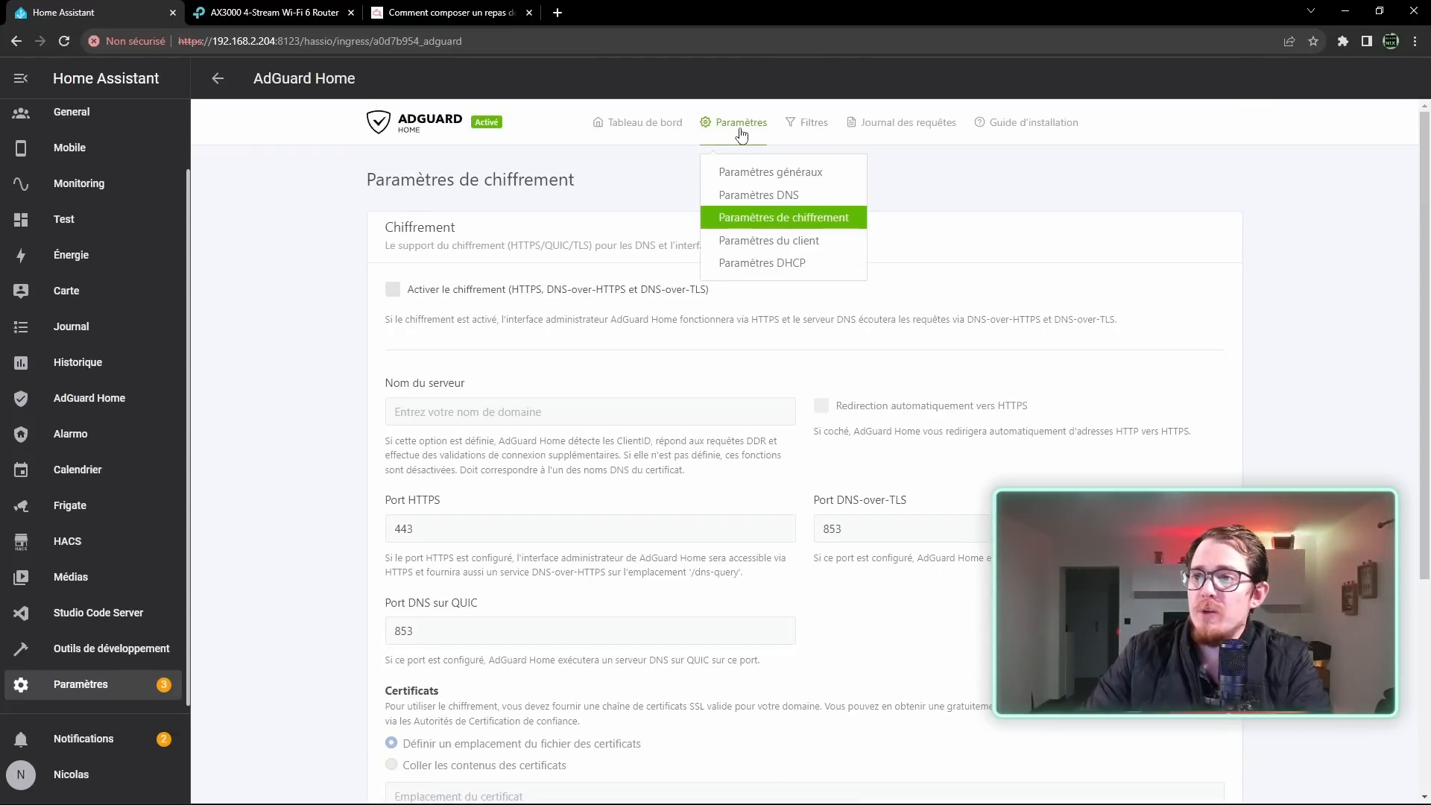
click(757, 242)
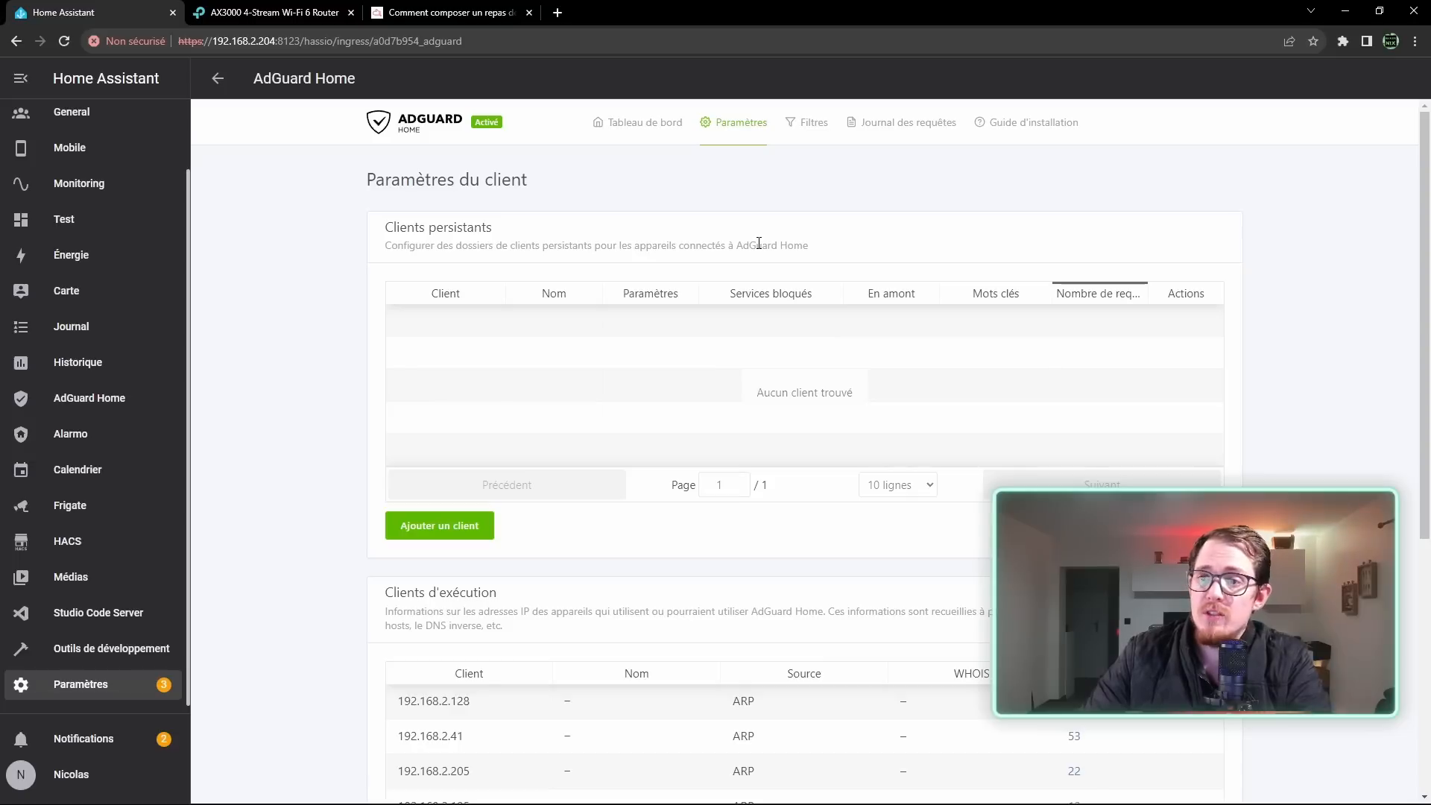
scroll(834, 380, down, 5)
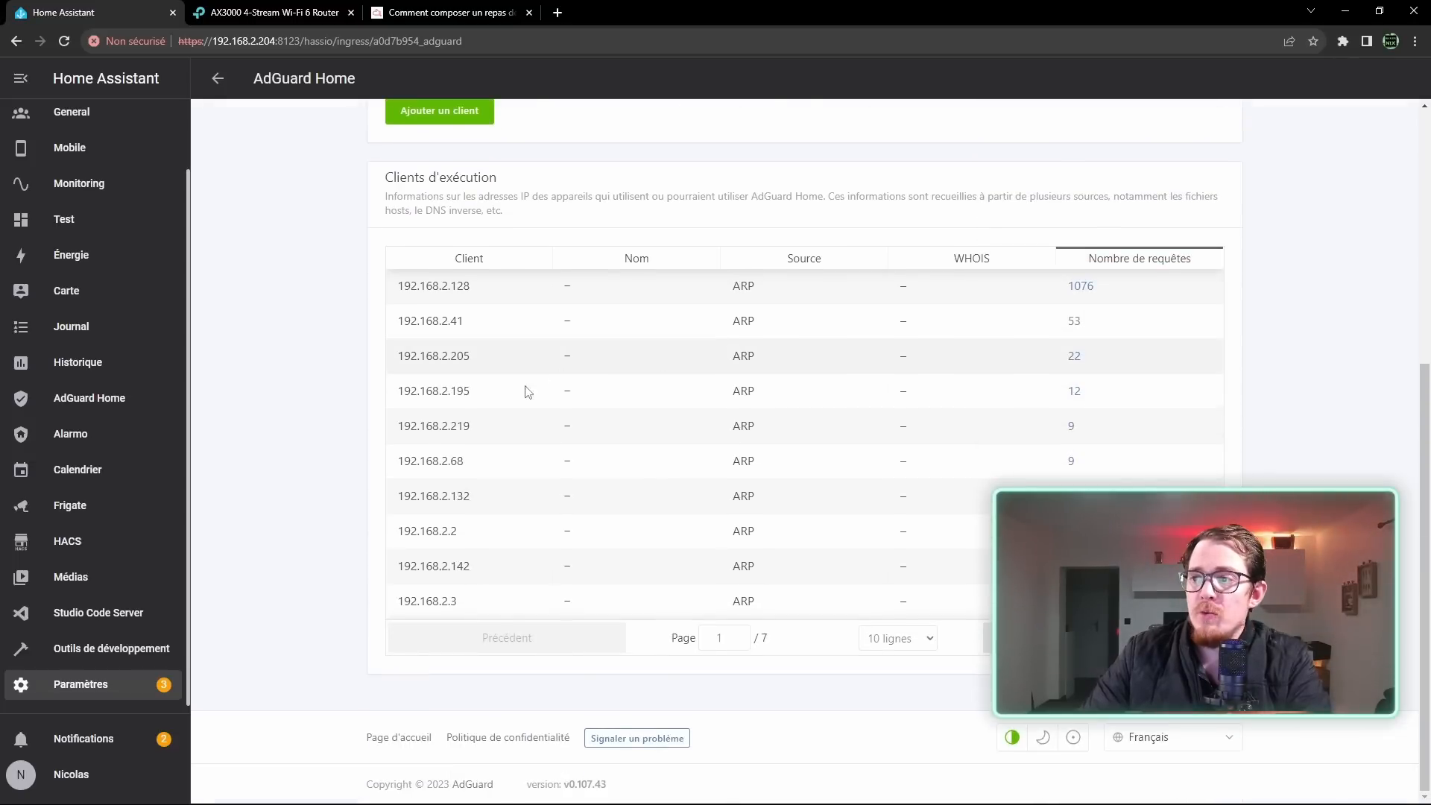
scroll(556, 422, up, 5)
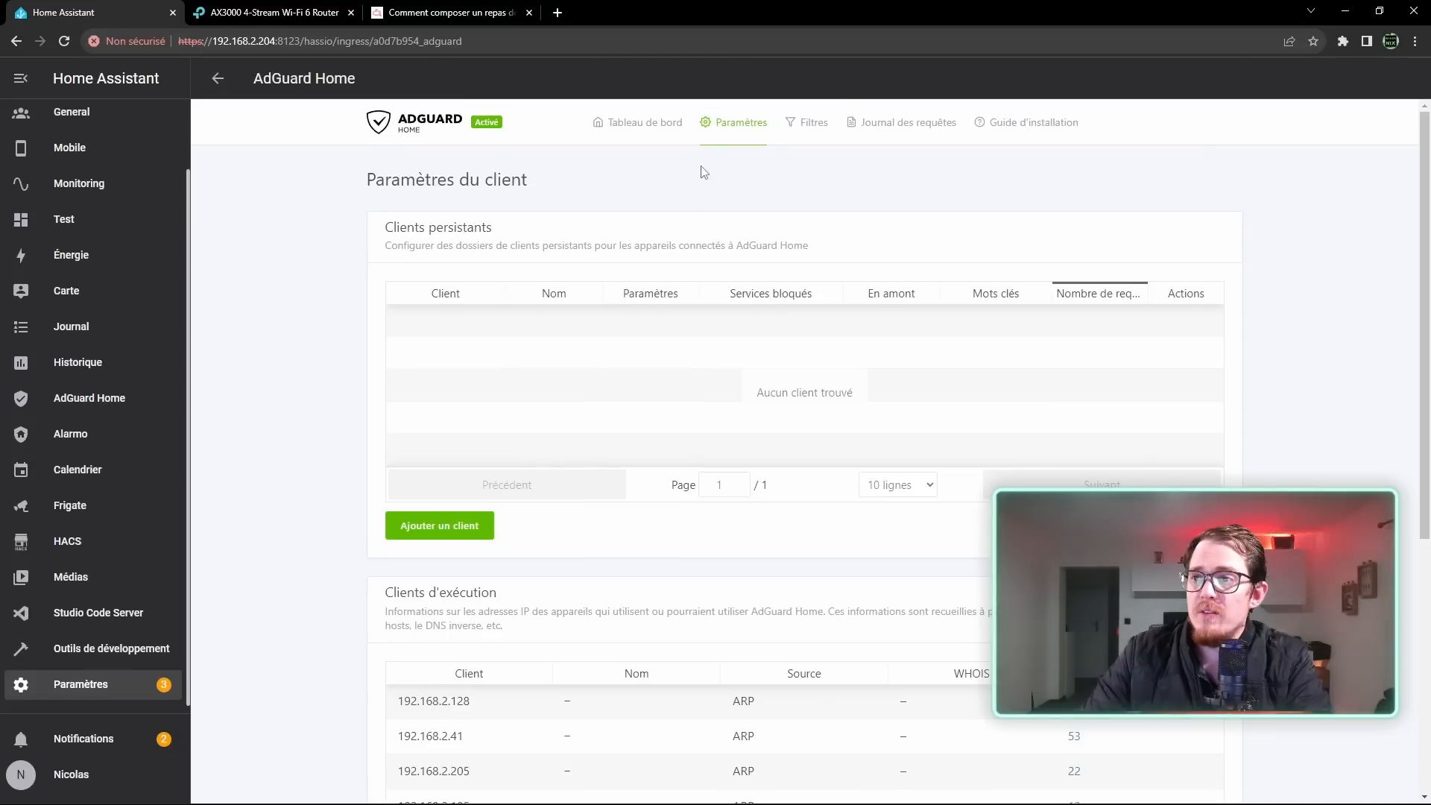
mouse_move(716, 137)
click(764, 262)
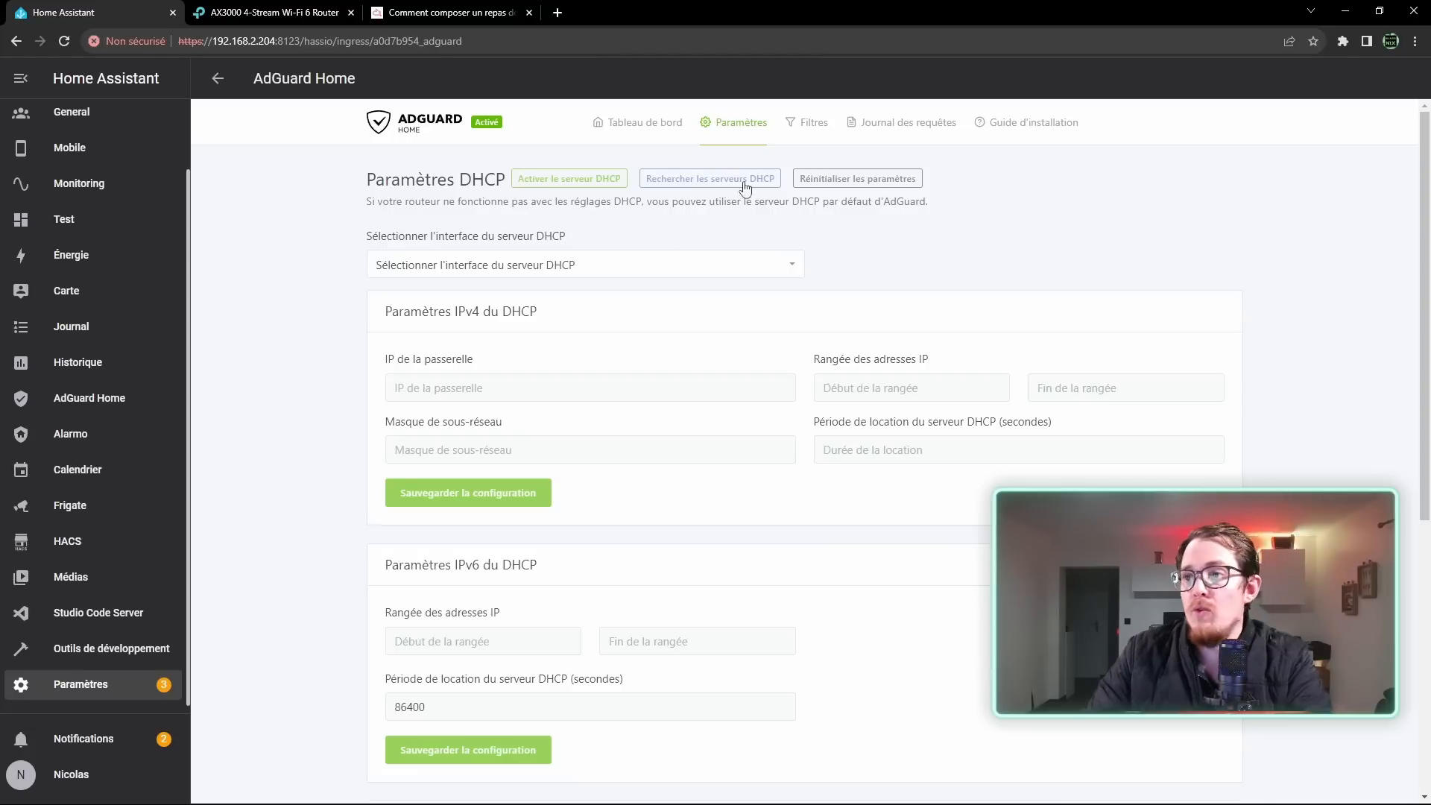
Check the DNS blocklists for updates and enable the AdAway Default Blocklist
click(806, 132)
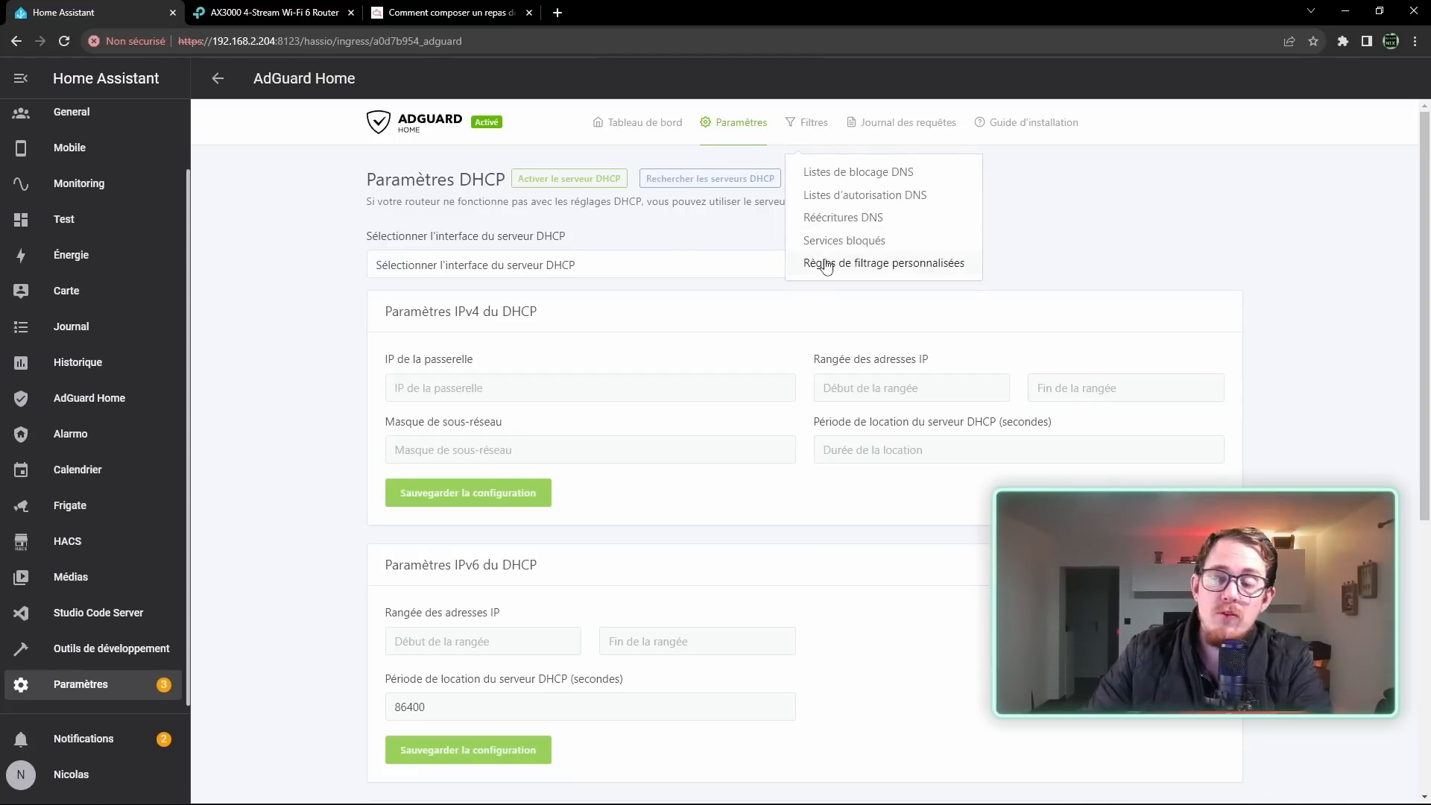
click(857, 179)
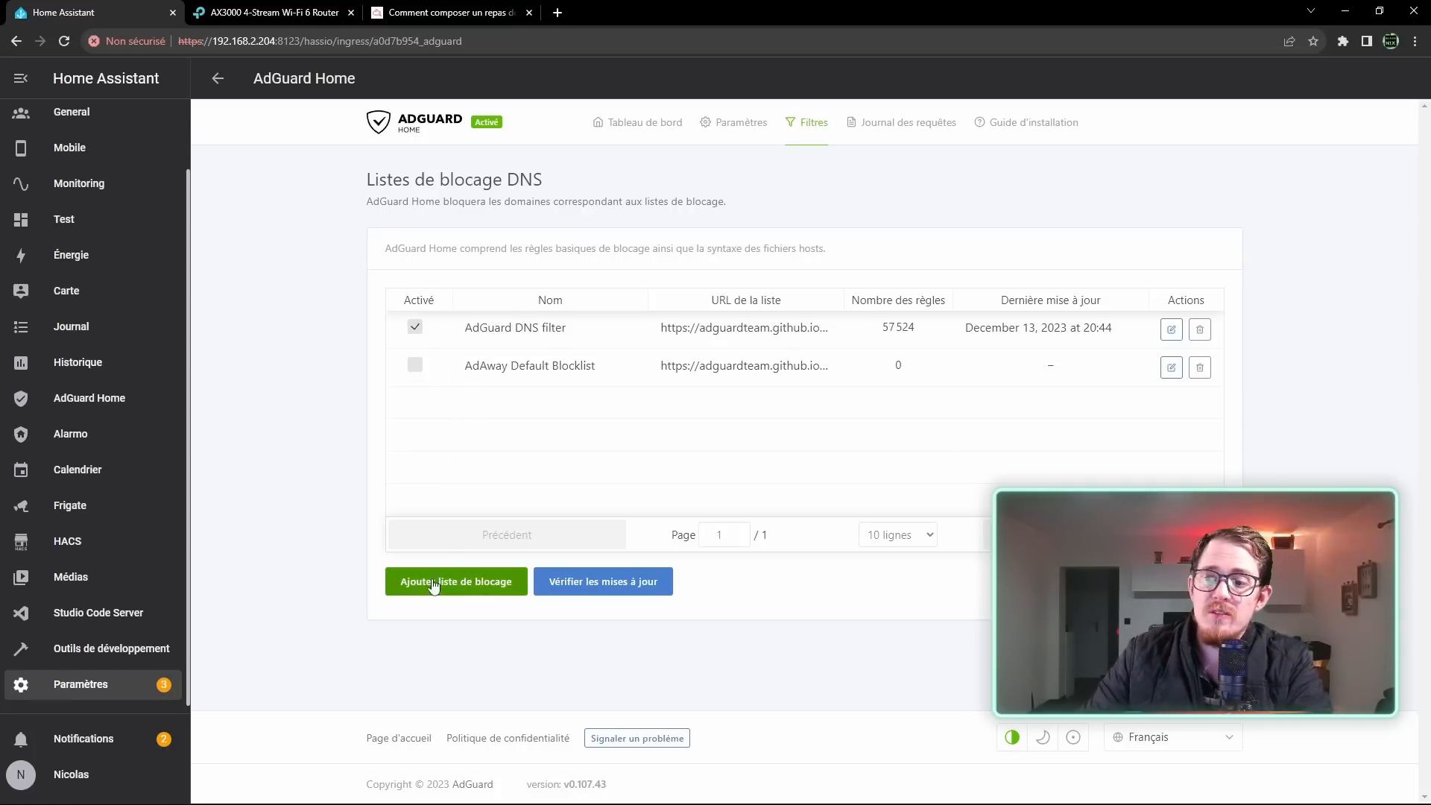
click(638, 583)
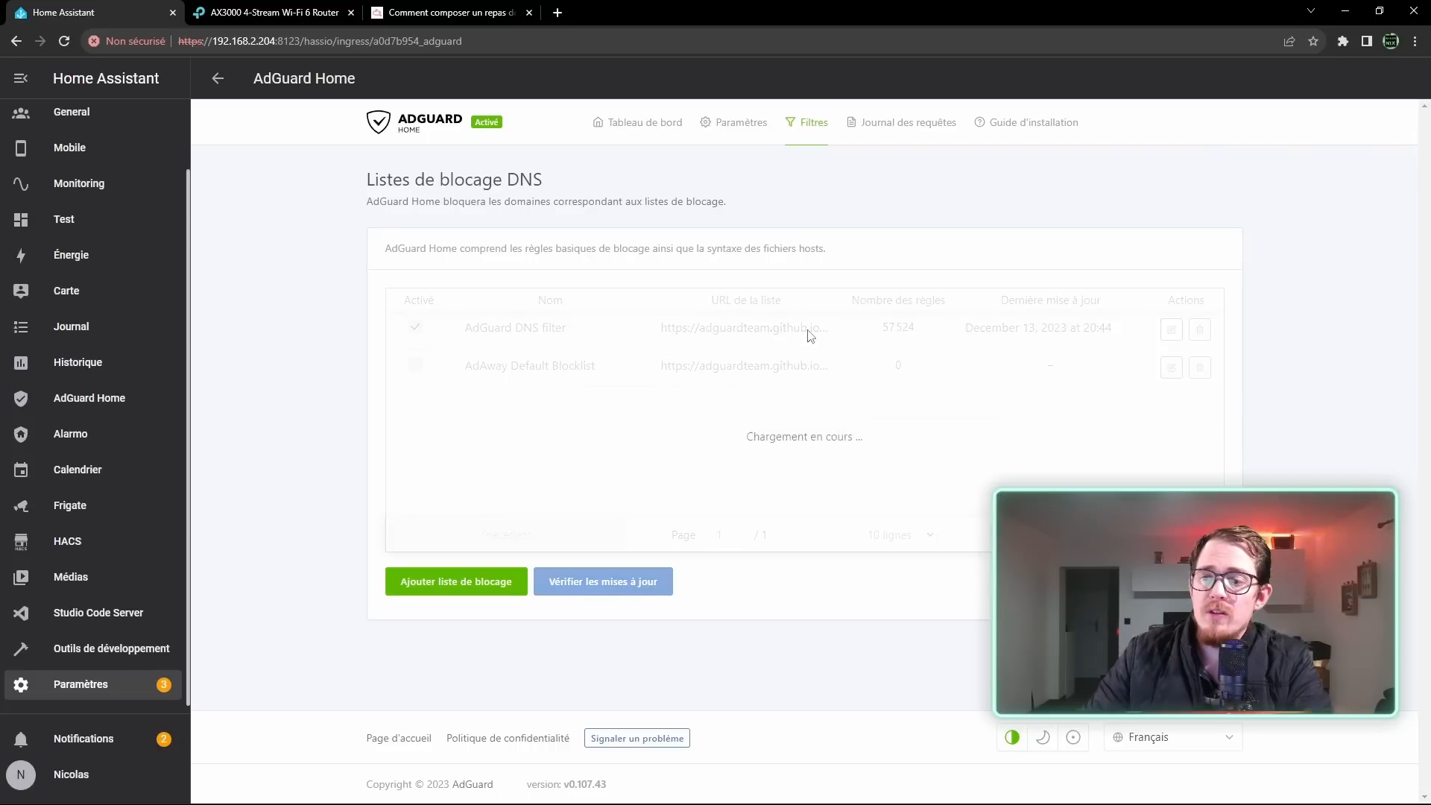
click(415, 366)
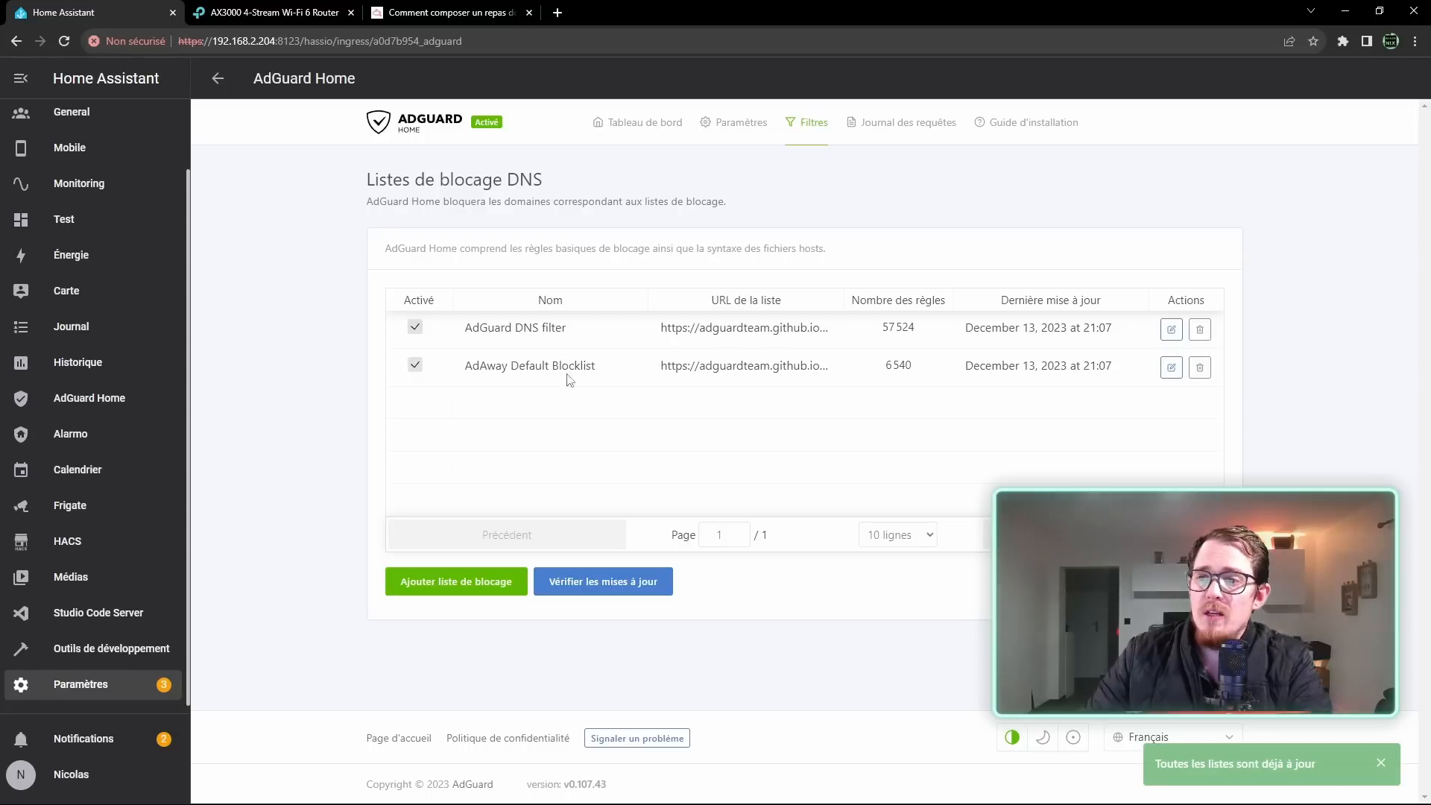
drag(463, 372, 596, 392)
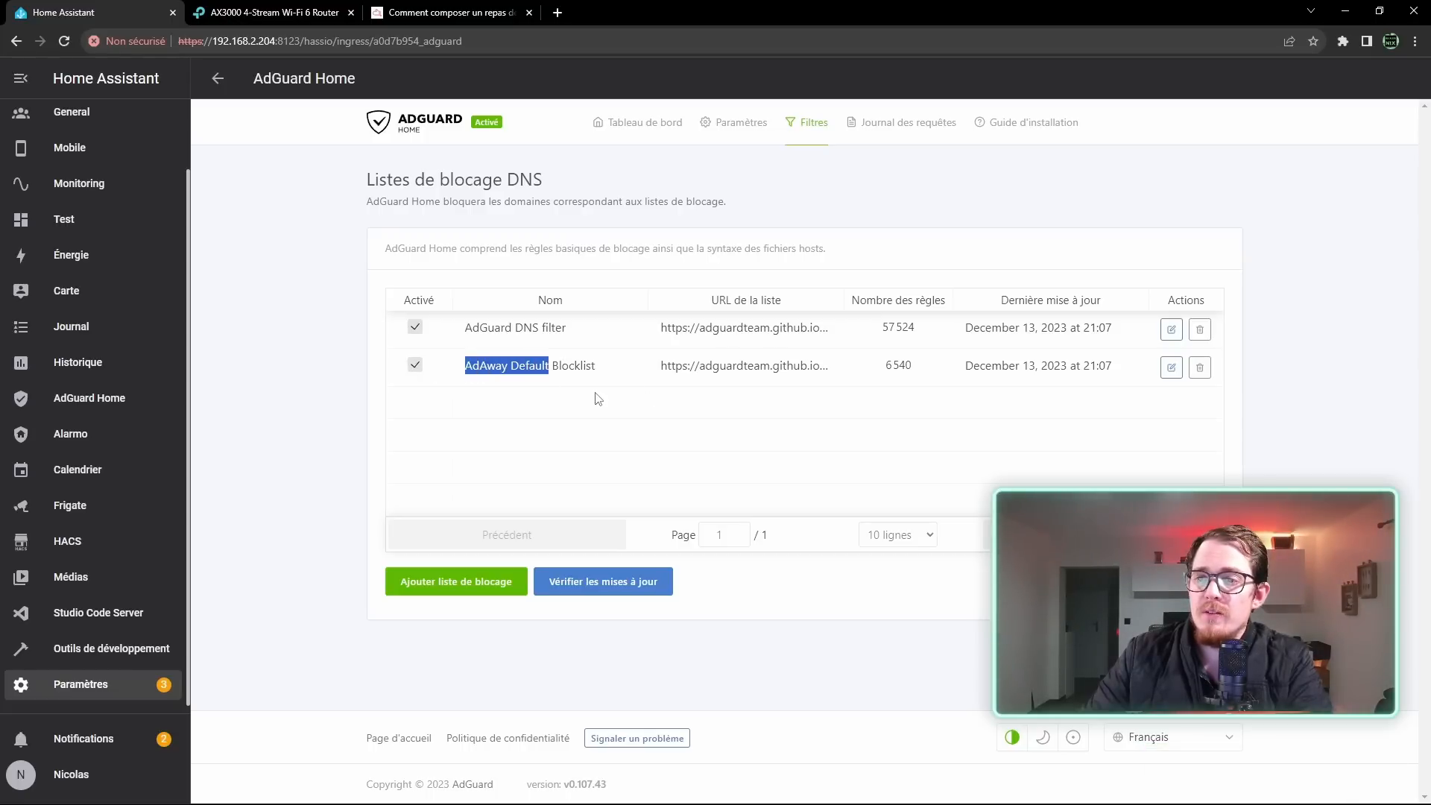
click(605, 405)
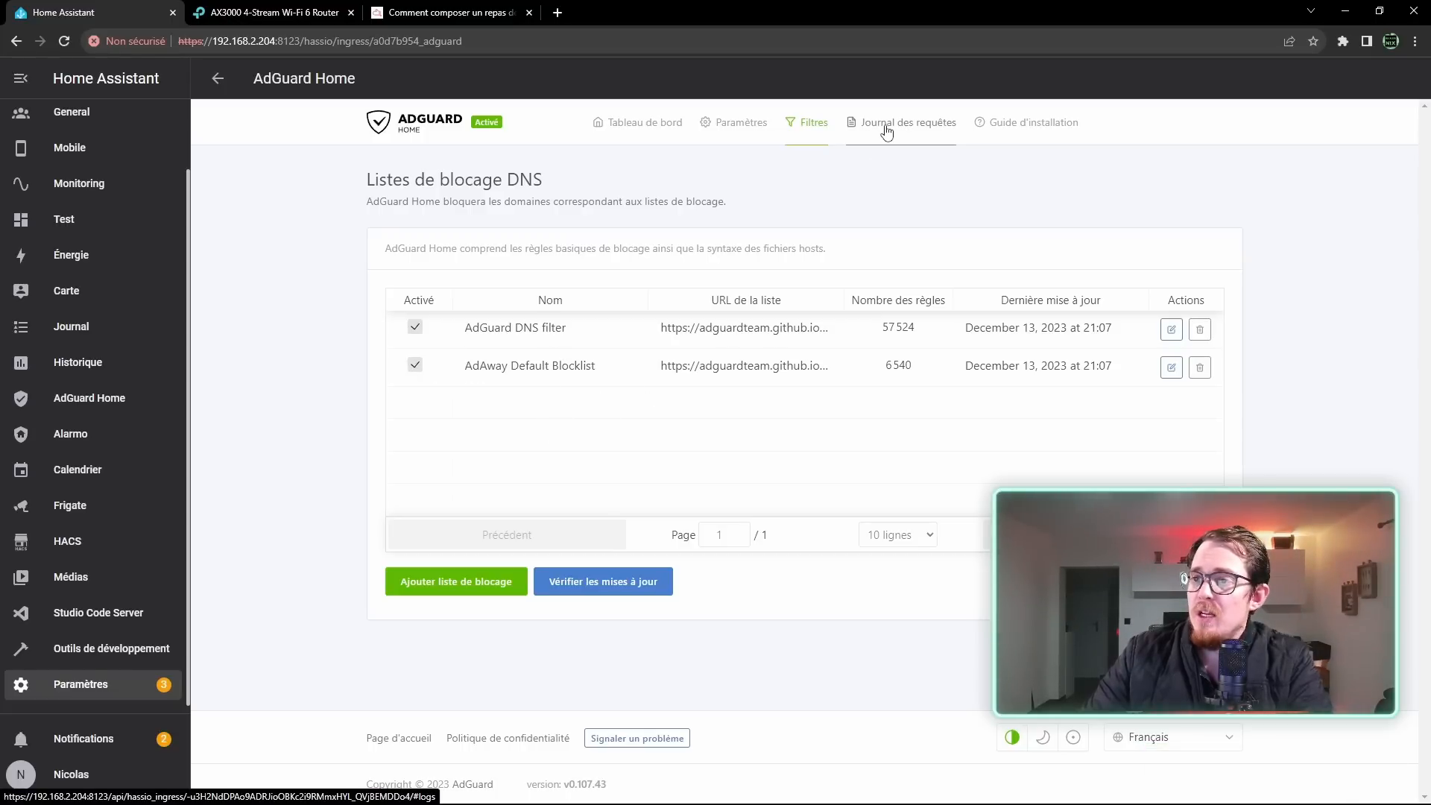
View the DNS allowlists and open the DNS rewrites
mouse_move(825, 133)
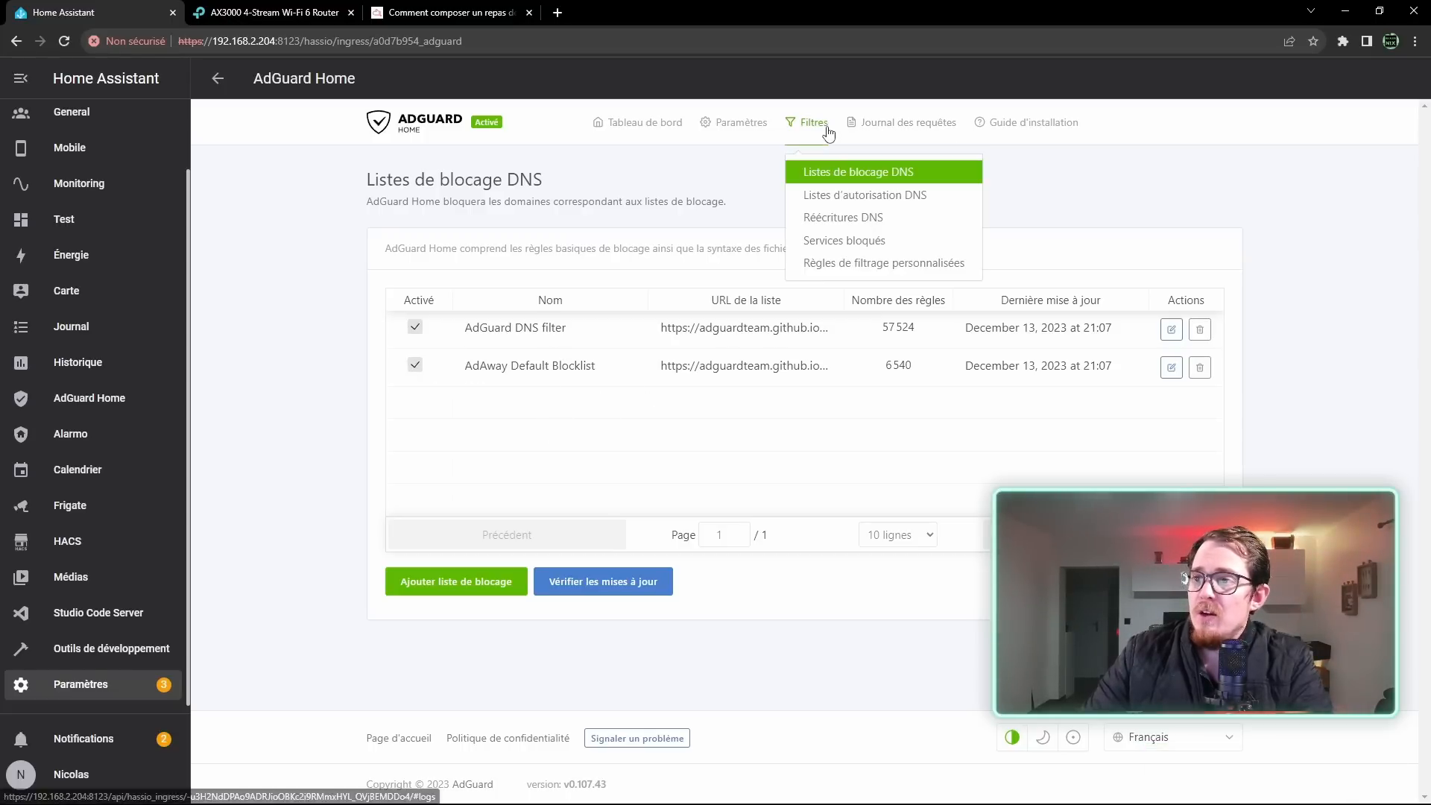
click(850, 198)
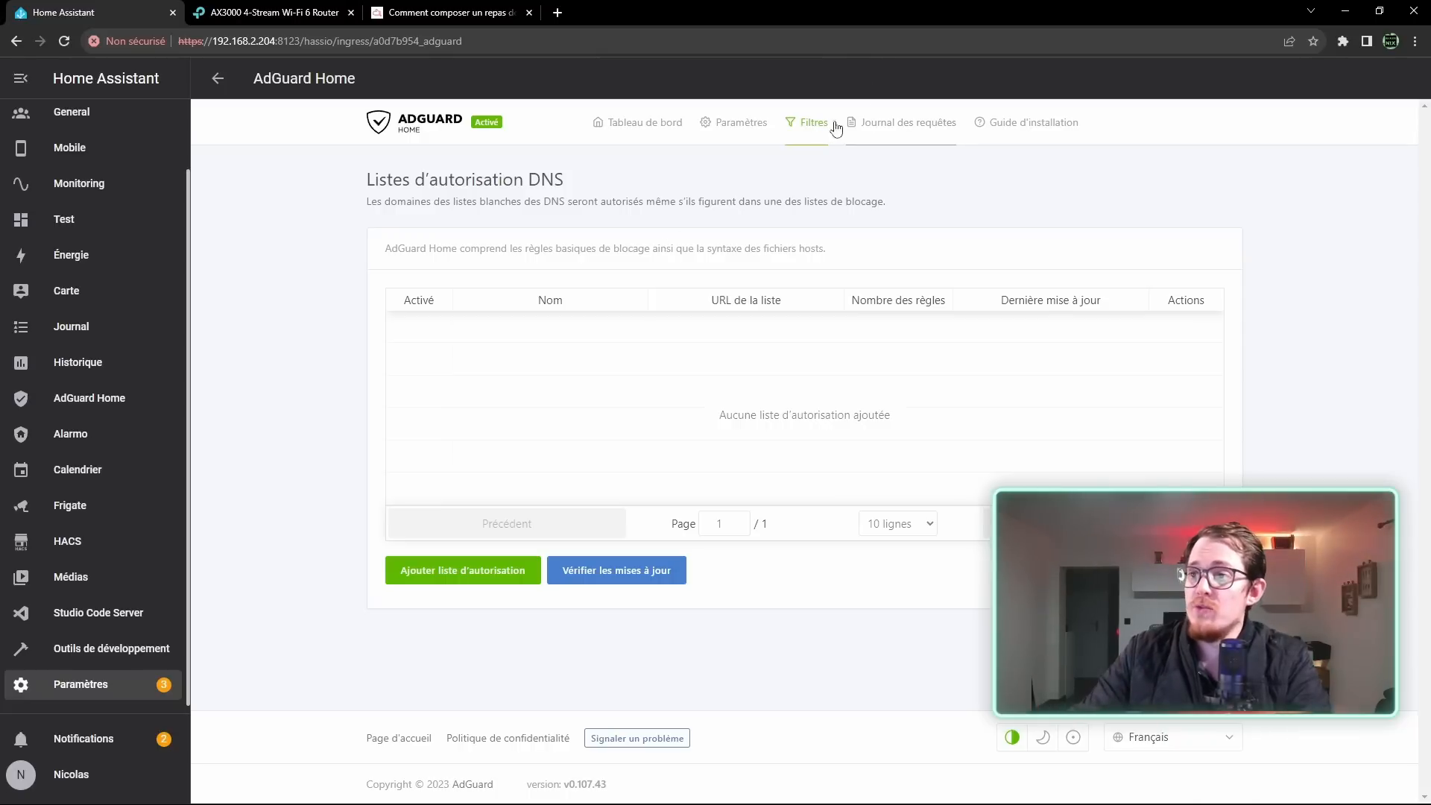
mouse_move(831, 127)
click(825, 217)
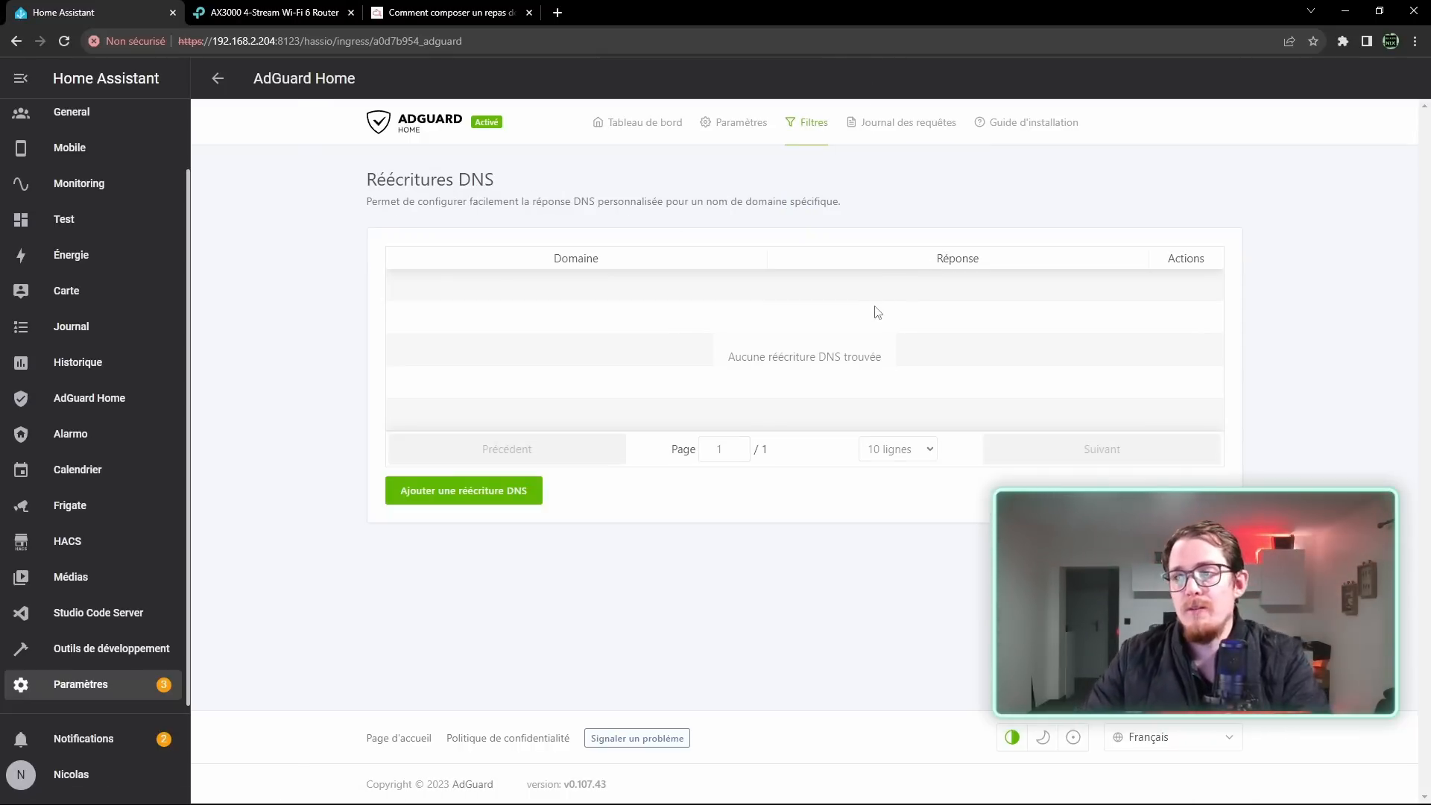
Add a DNS rewrite that resolves homeassistant.monreseau.com to 192.168.2.204
click(500, 486)
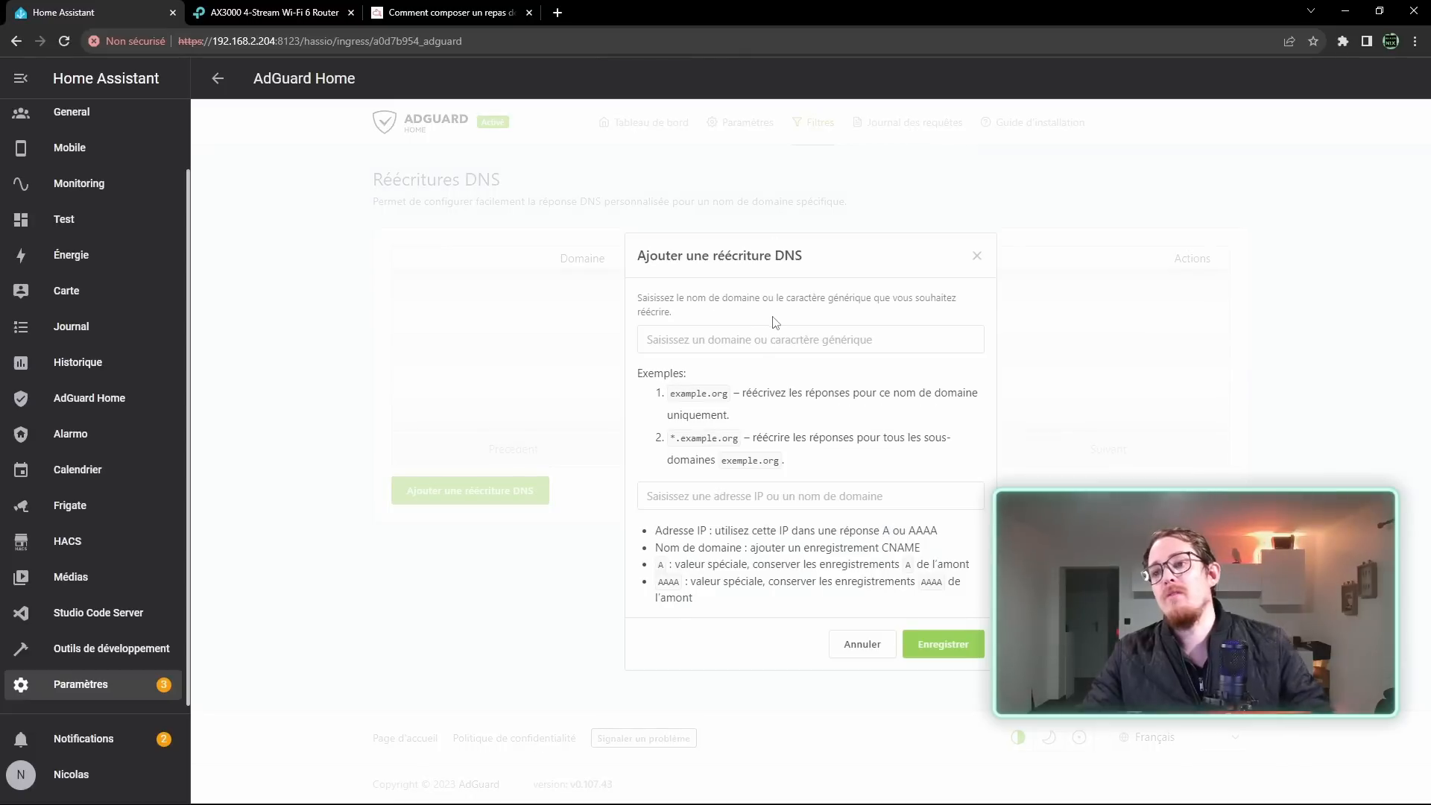
click(752, 336)
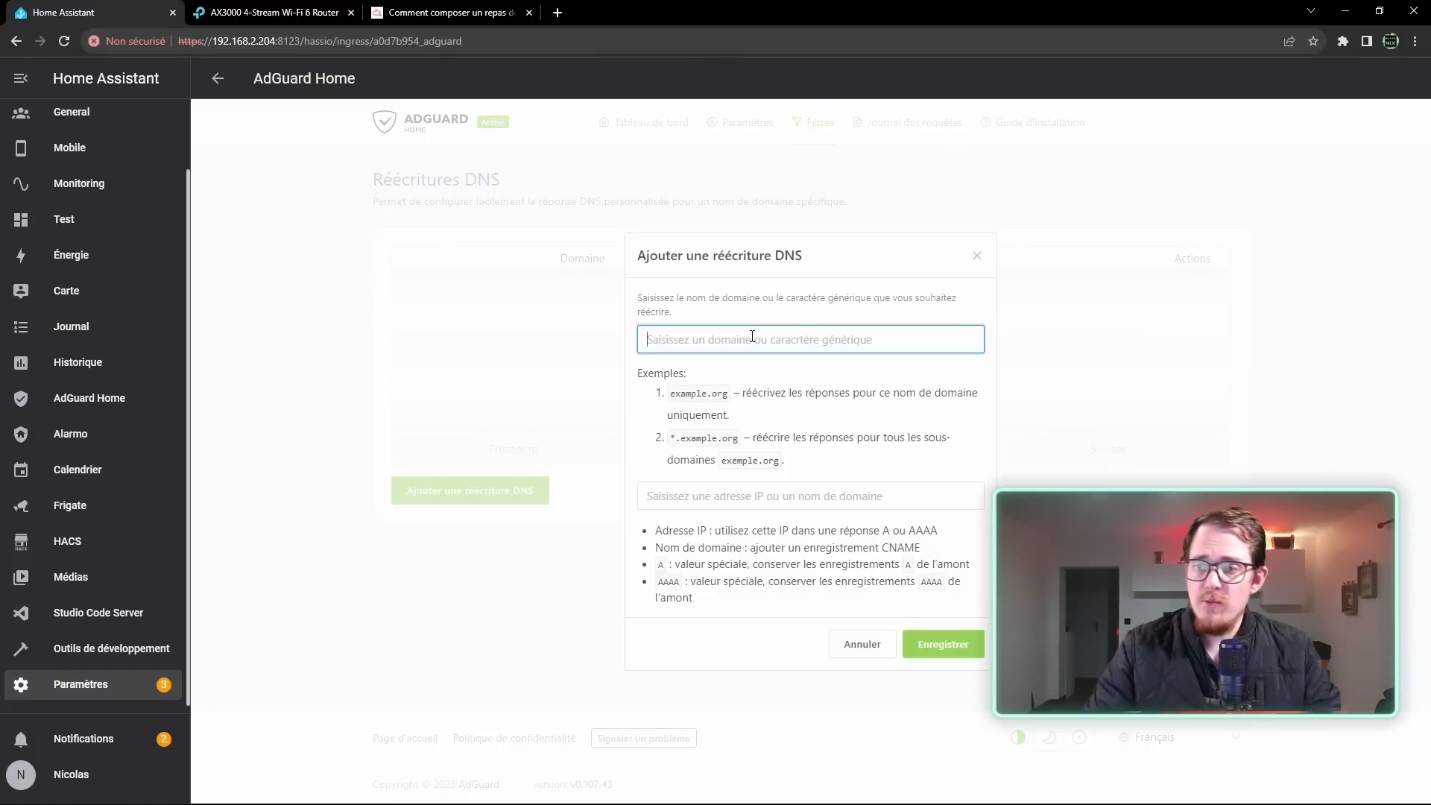
text(homeassistant.monreseau.com)
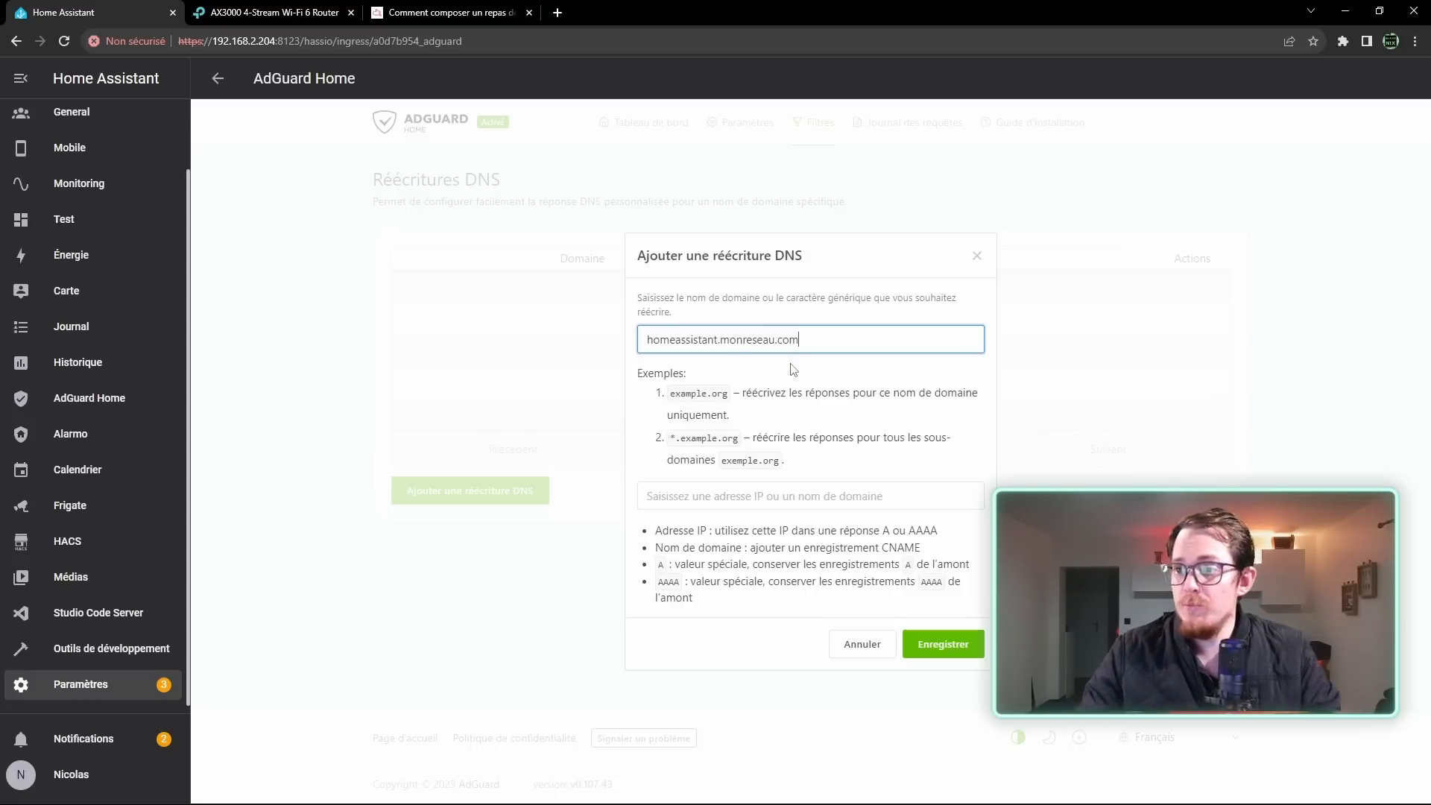
click(846, 503)
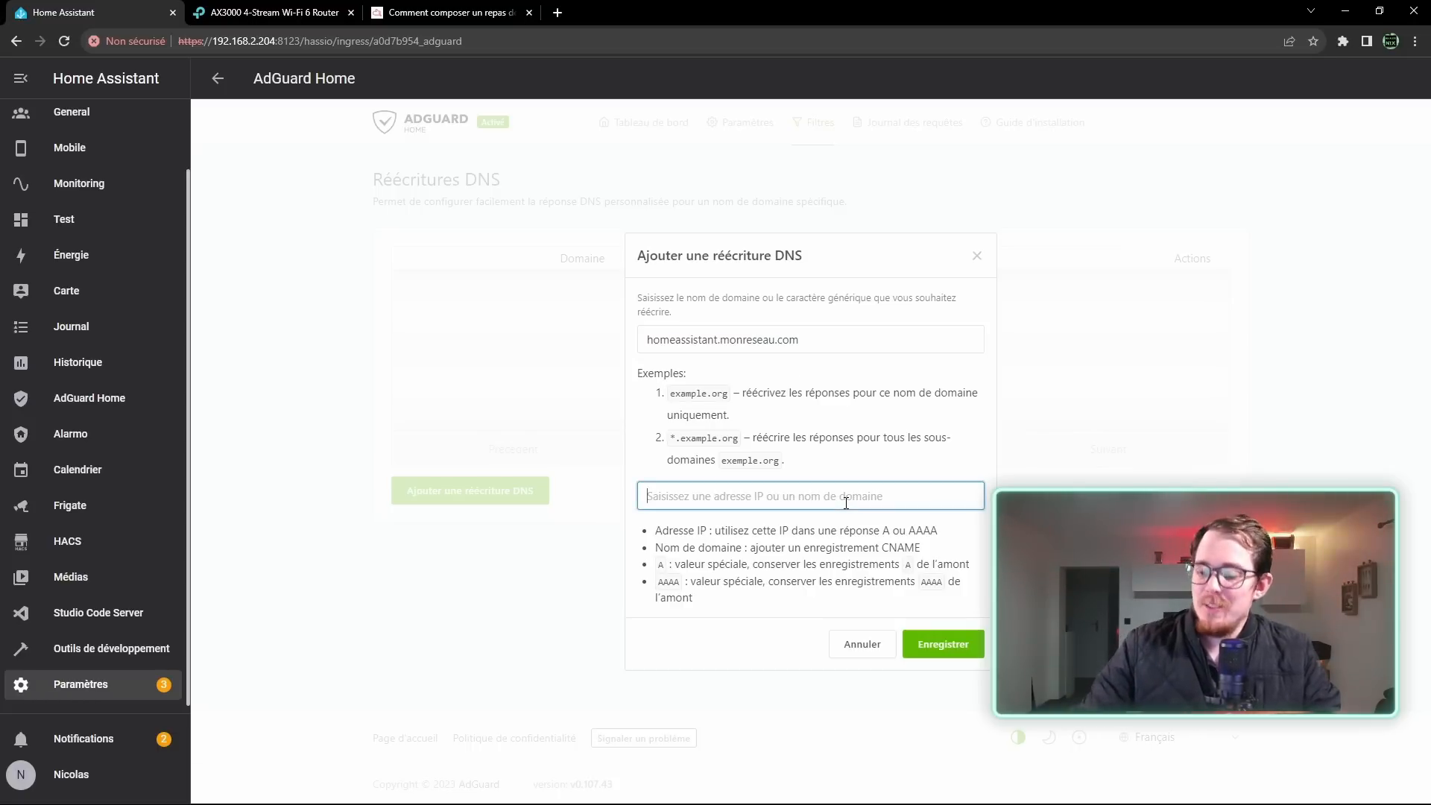
text(192.168.2.)
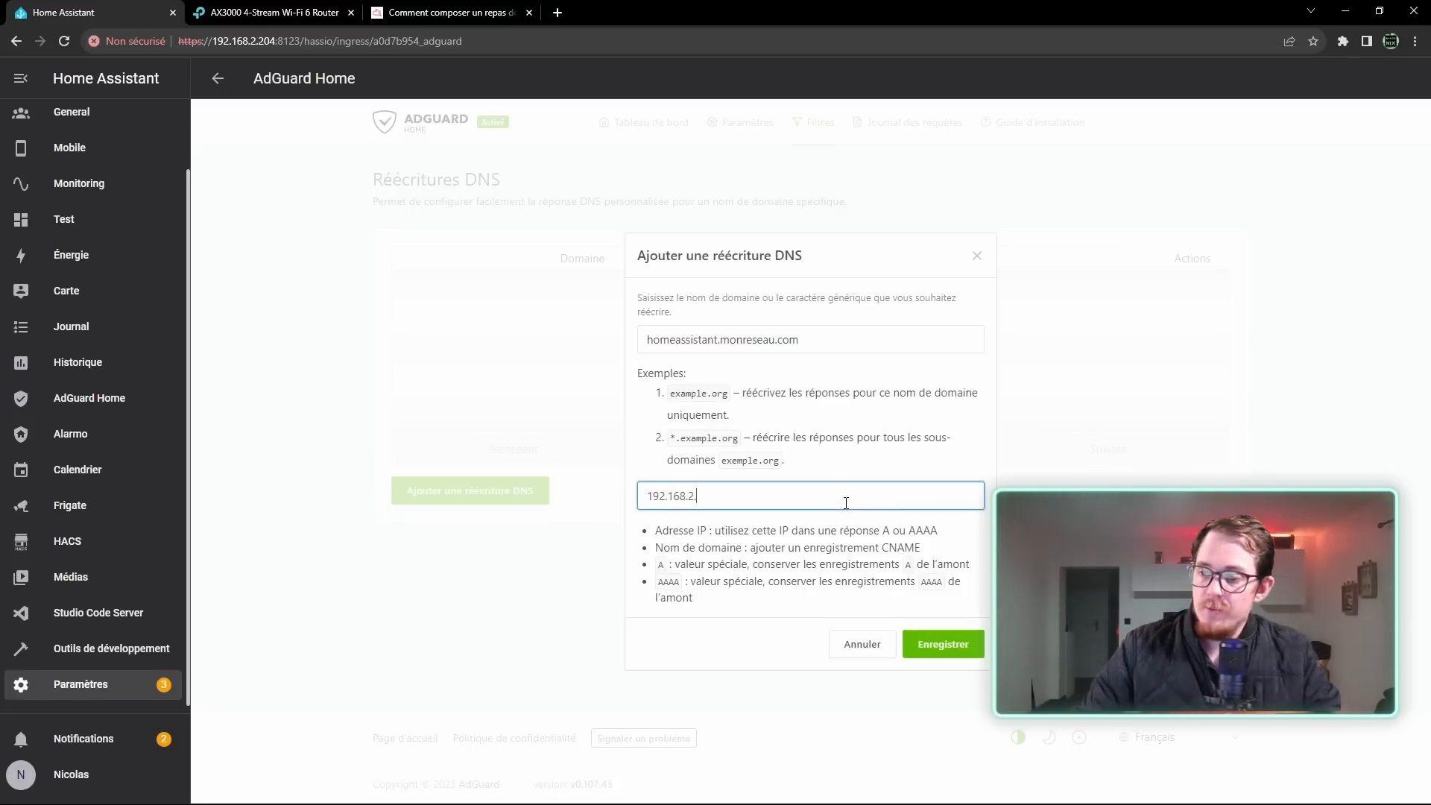
text(204)
click(940, 645)
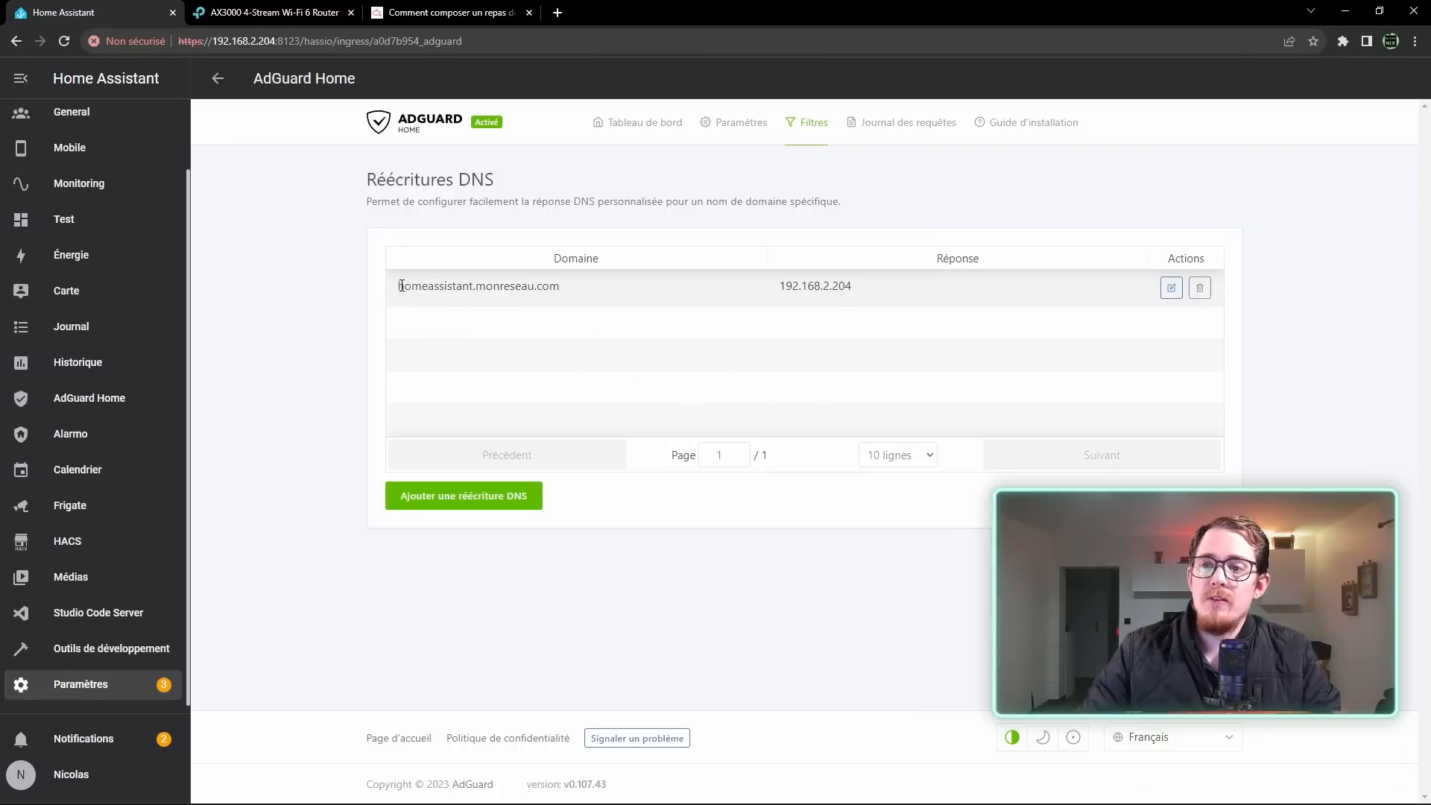
drag(400, 285, 571, 291)
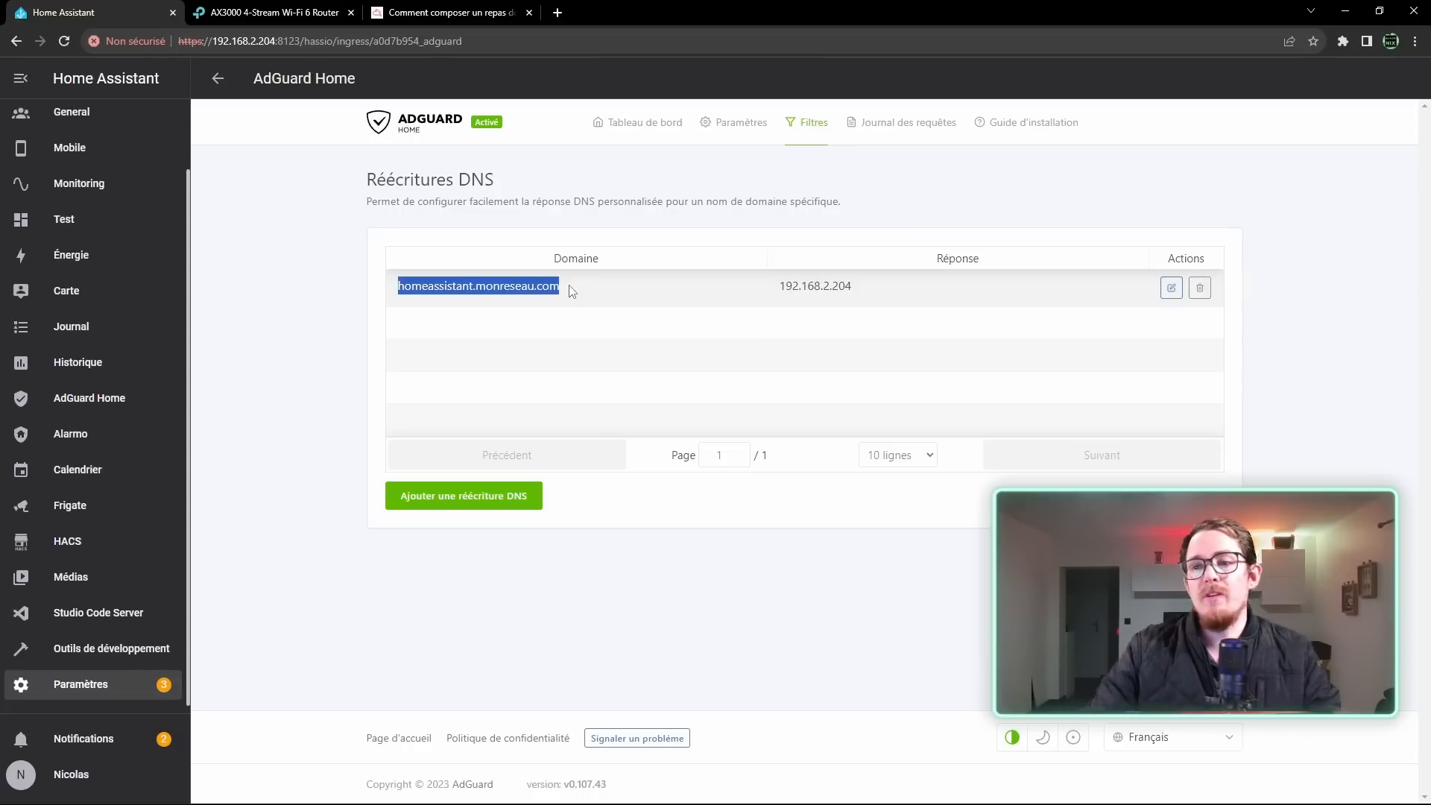
click(425, 291)
drag(402, 290, 564, 289)
key(ctrl+c)
drag(858, 288, 727, 288)
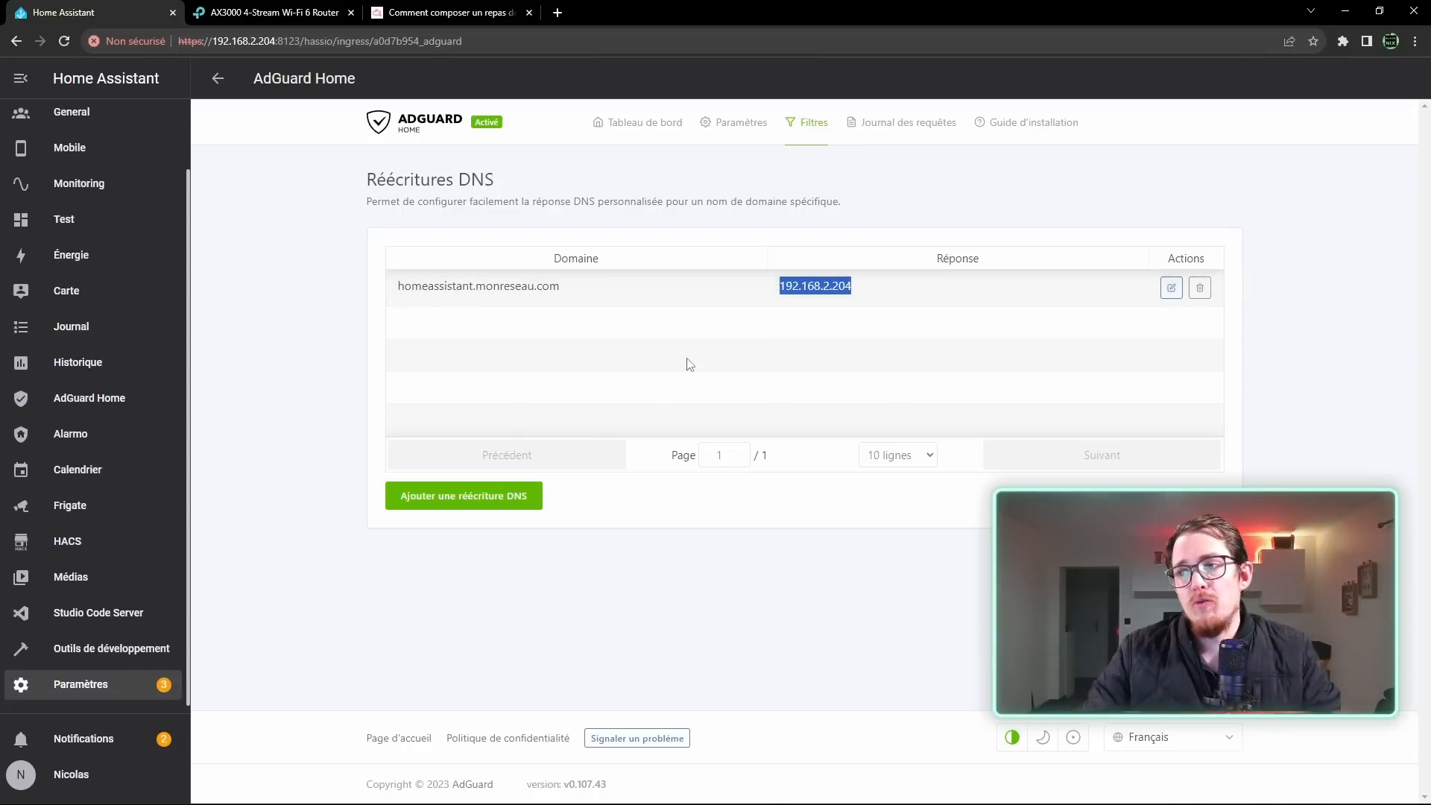
click(557, 13)
key(ctrl+v)
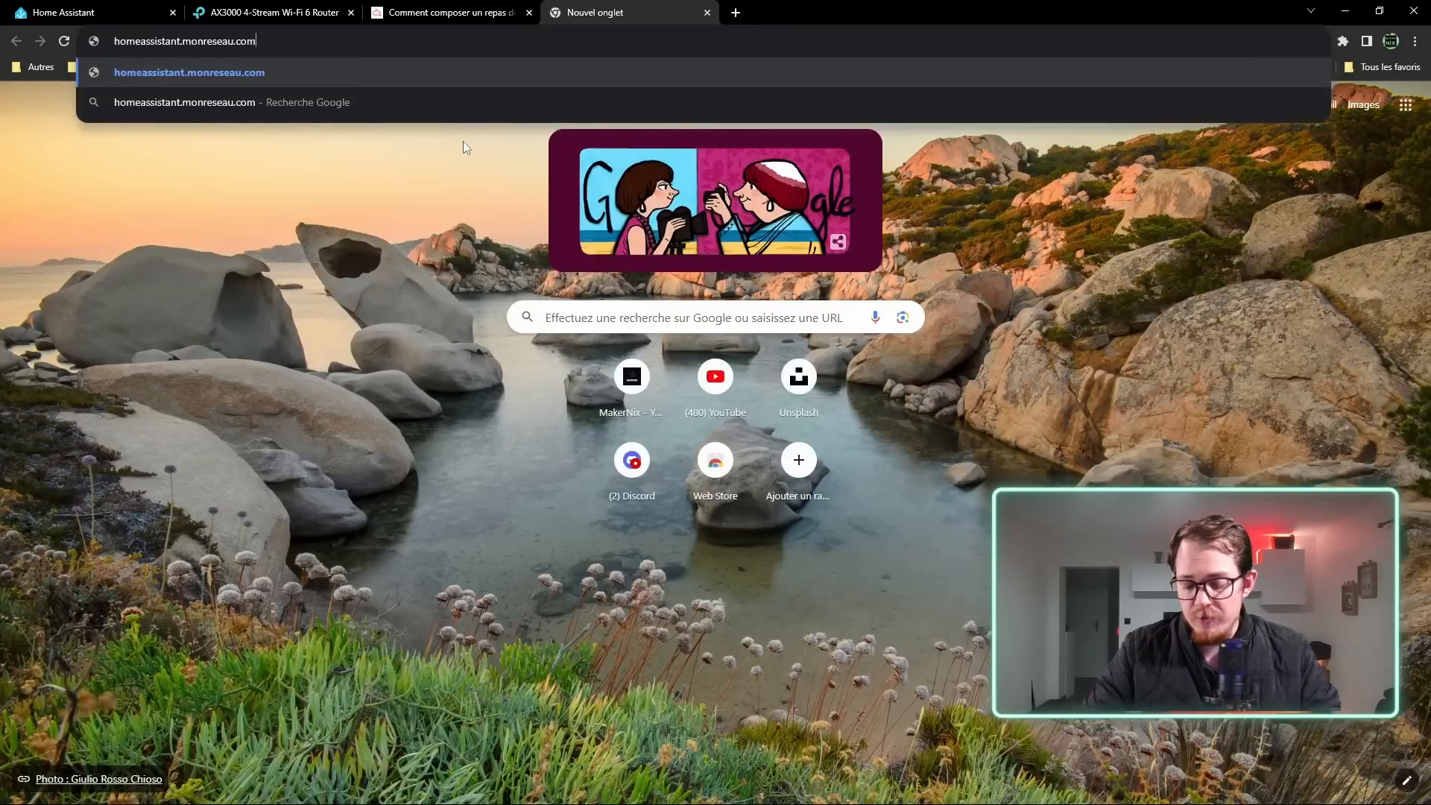
text(:8123)
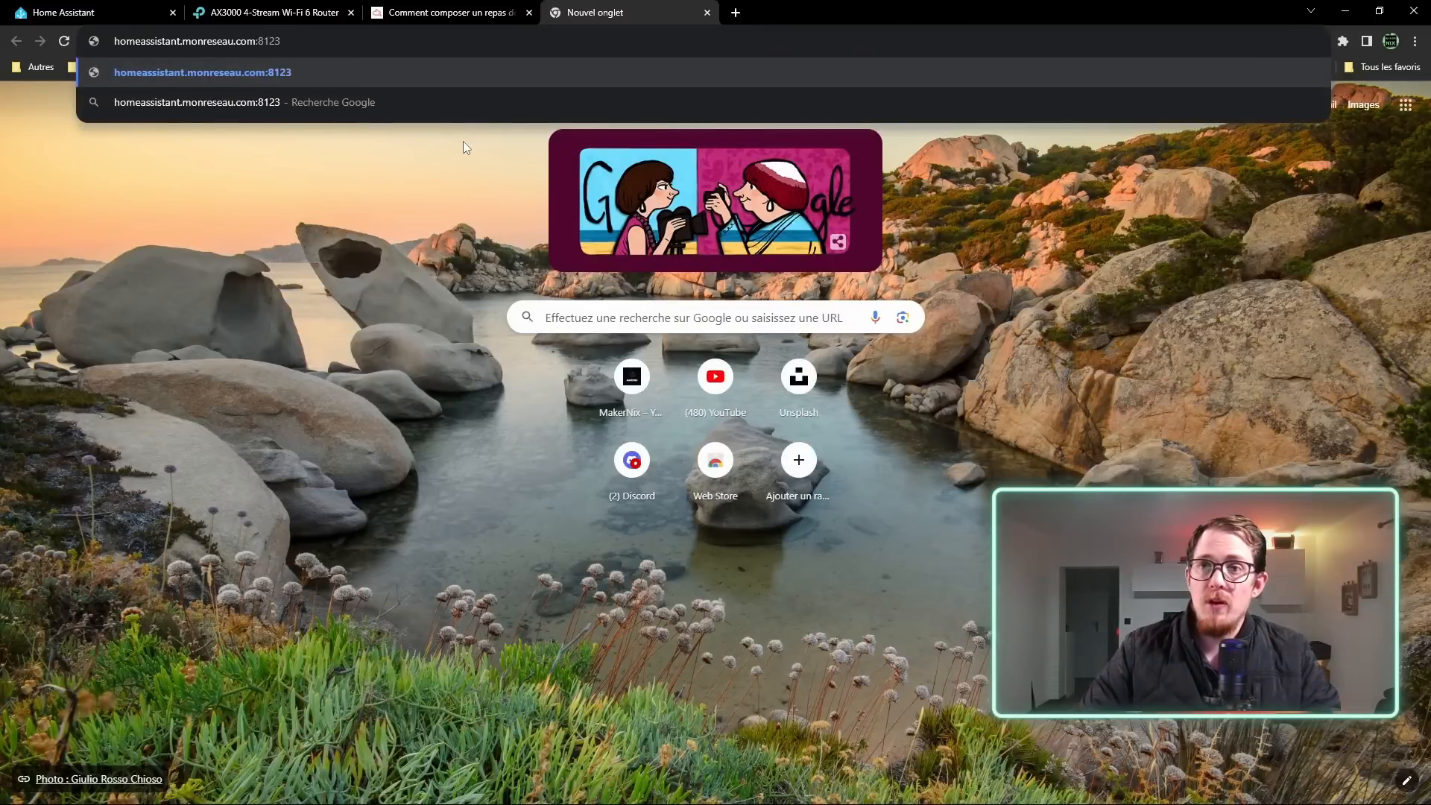
text(https:)
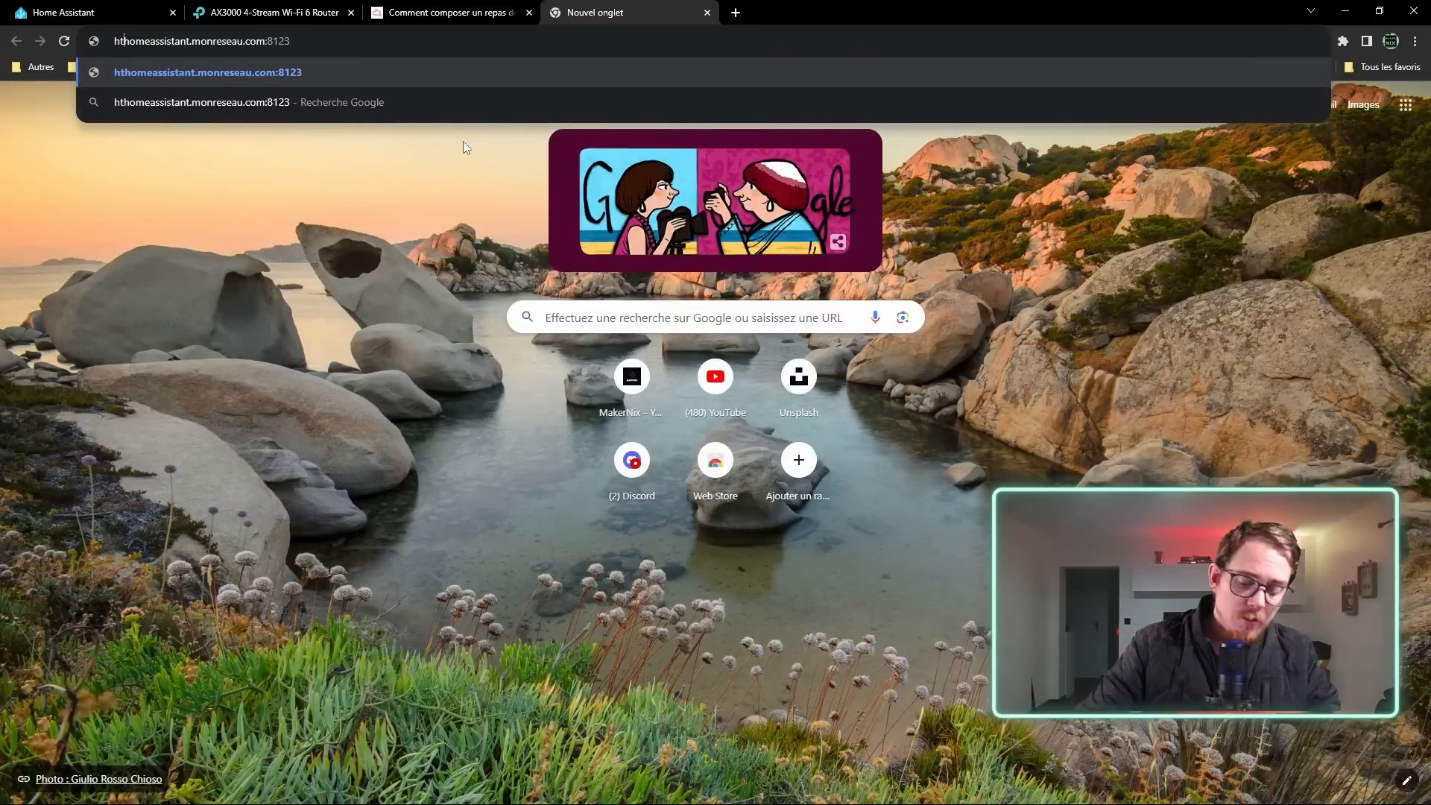
text(//)
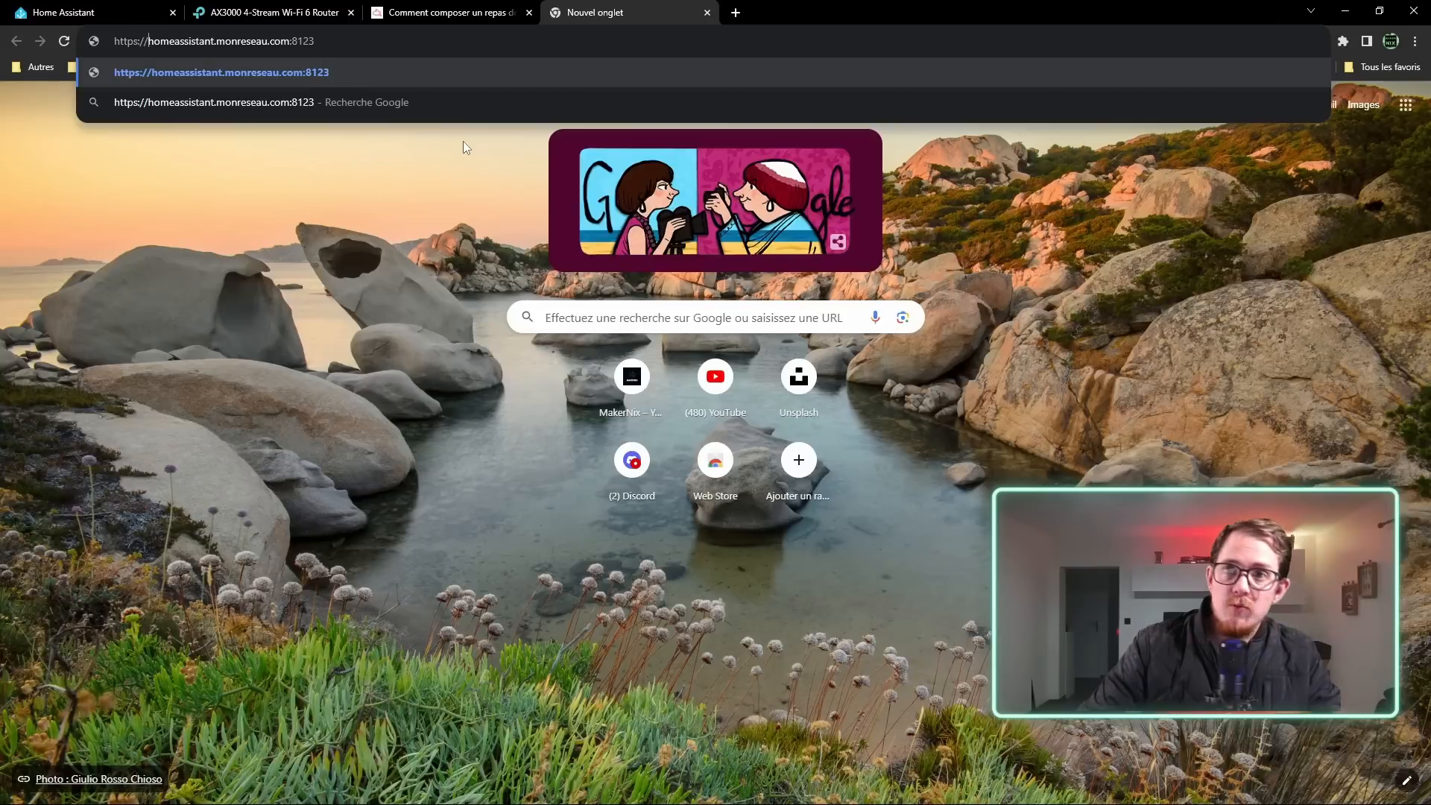
key(Return)
Continue past the certificate warning to homeassistant.monreseau.com and highlight the domain in the page address
click(555, 499)
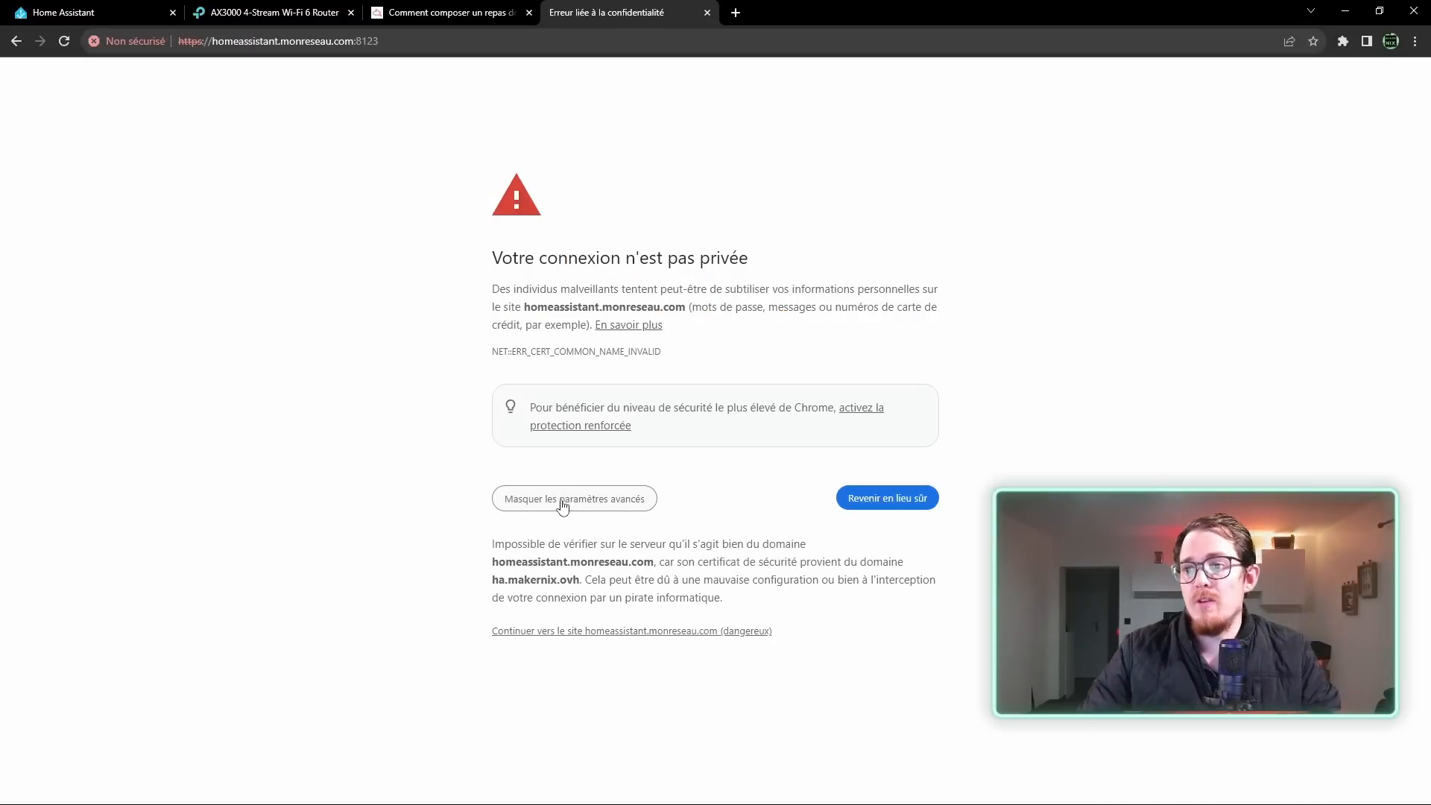
click(607, 632)
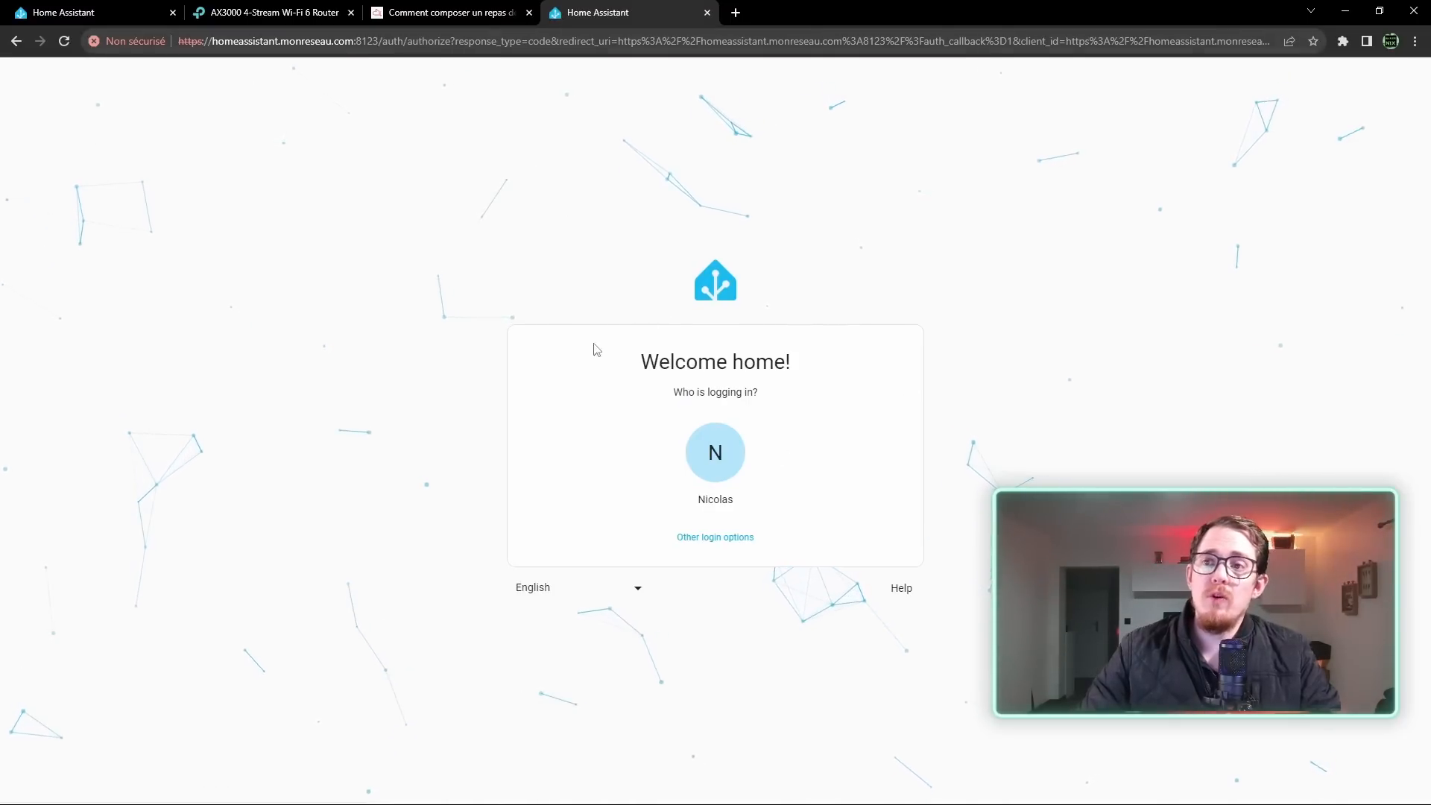
drag(213, 42, 354, 45)
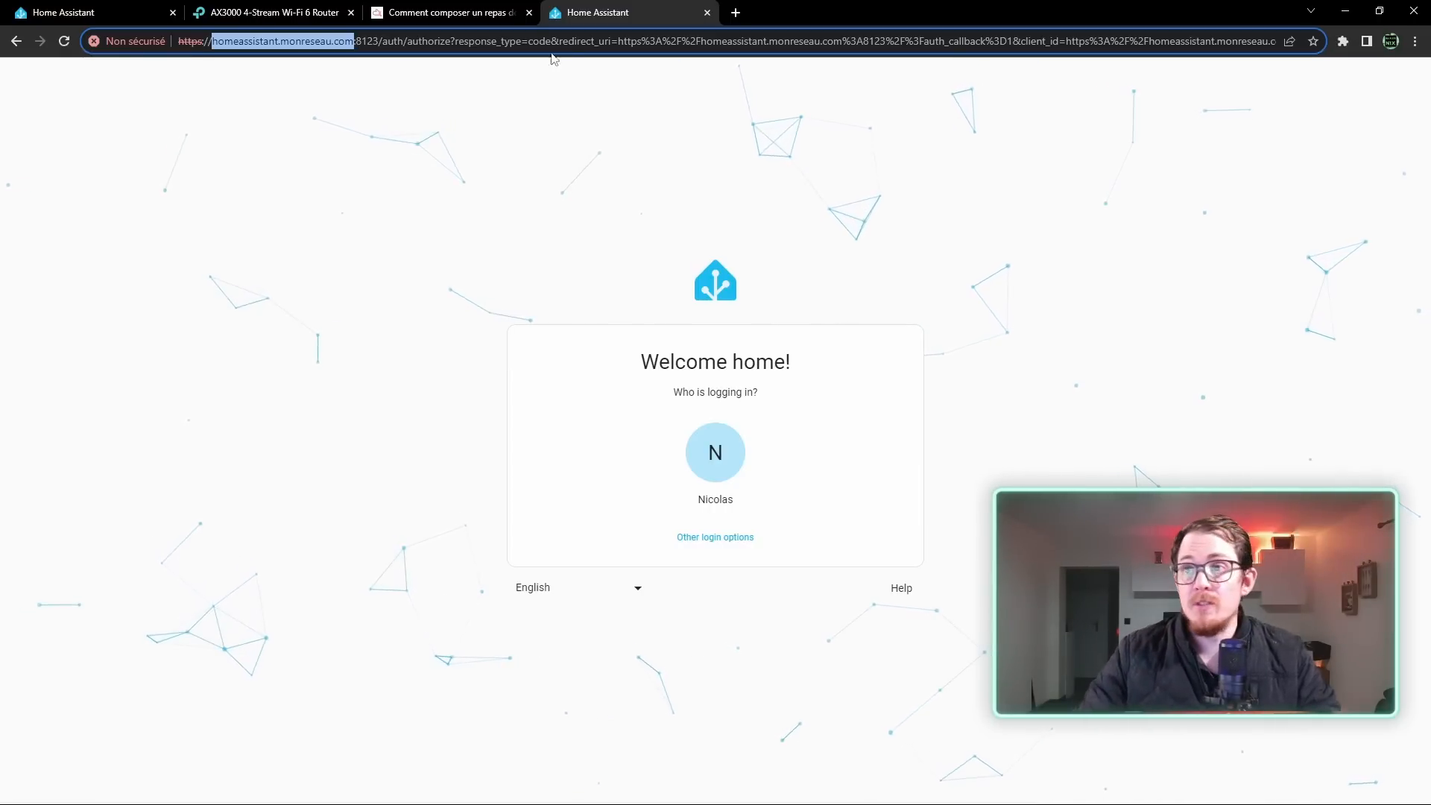
Close the test tab and delete the DNS rewrite for homeassistant.monreseau.com
click(707, 13)
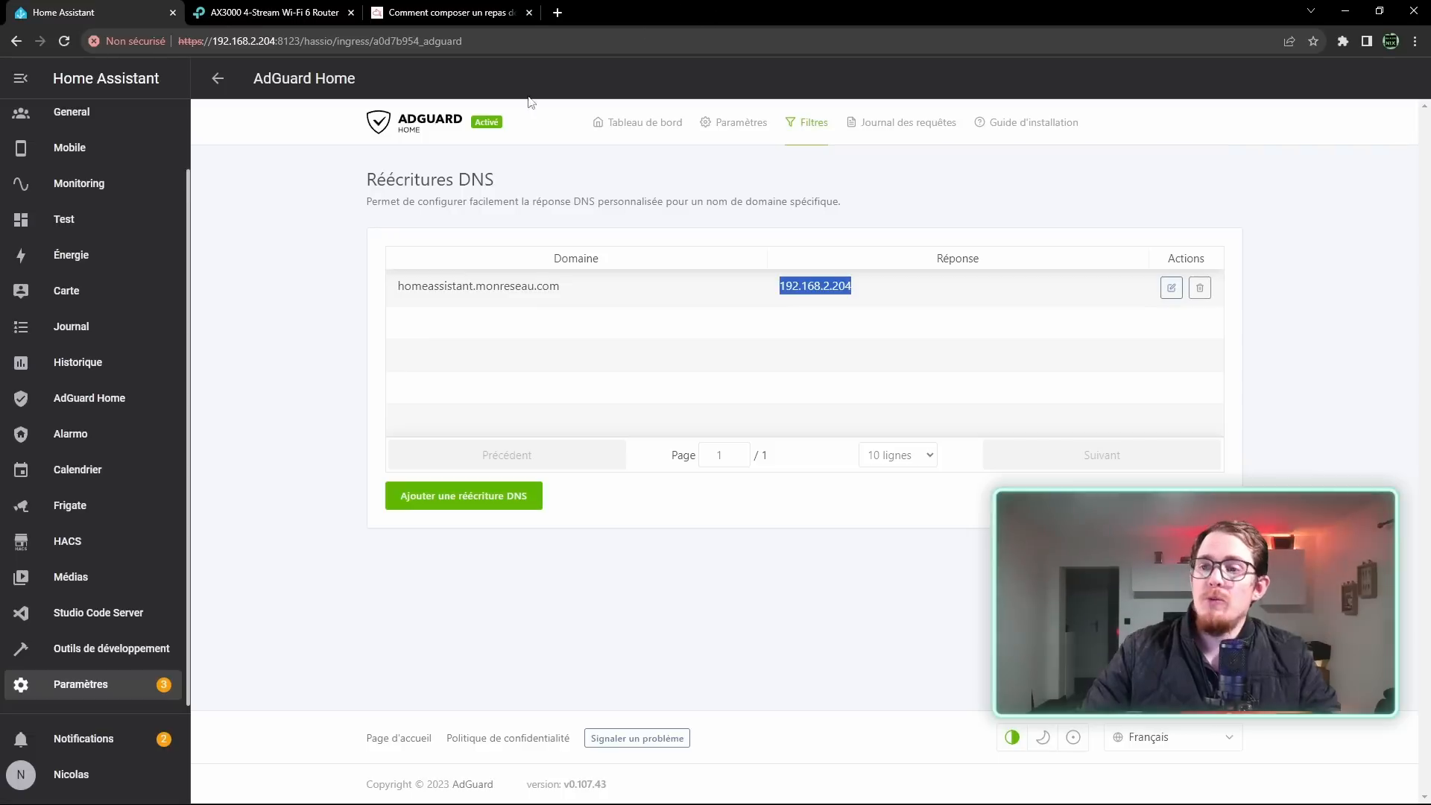
click(1207, 290)
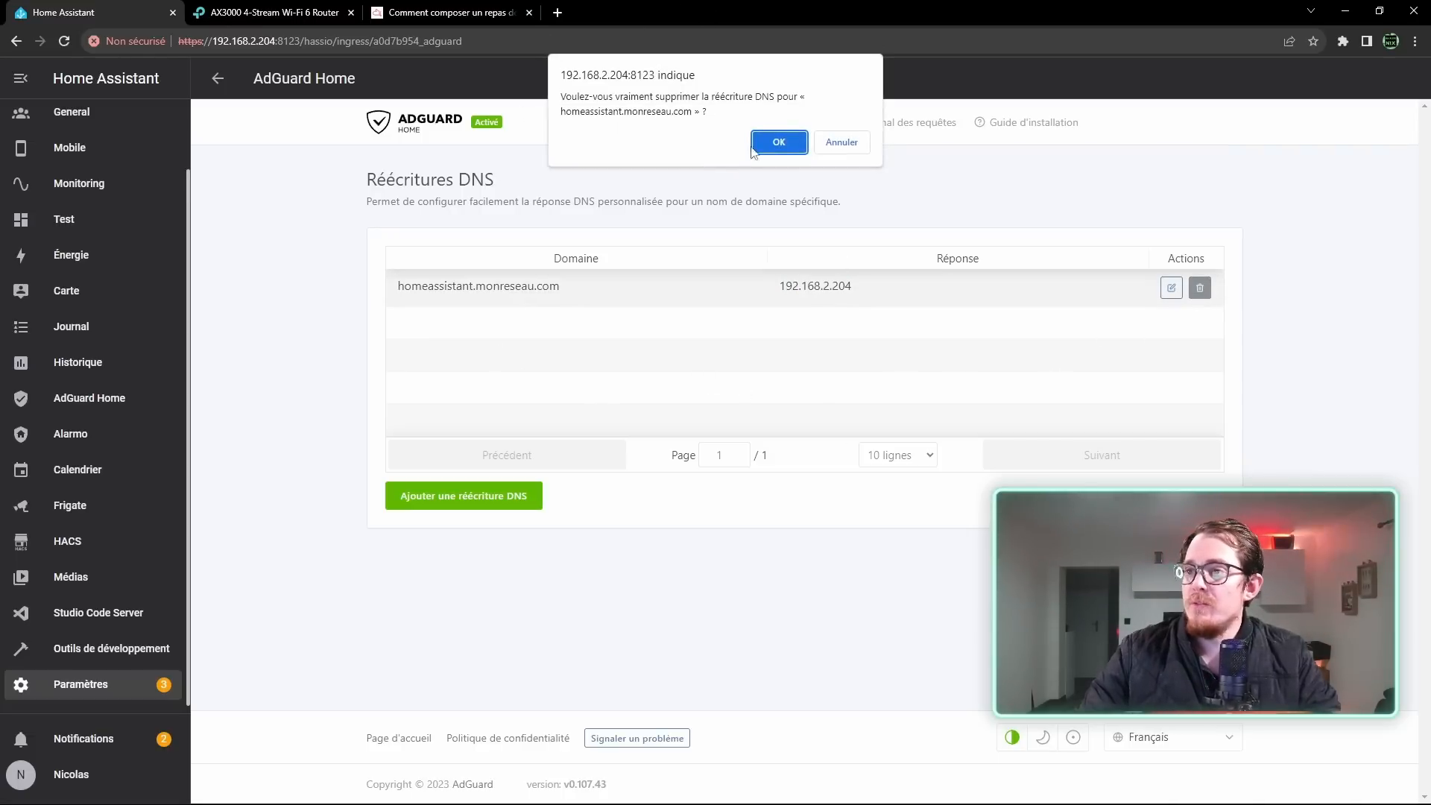
click(754, 149)
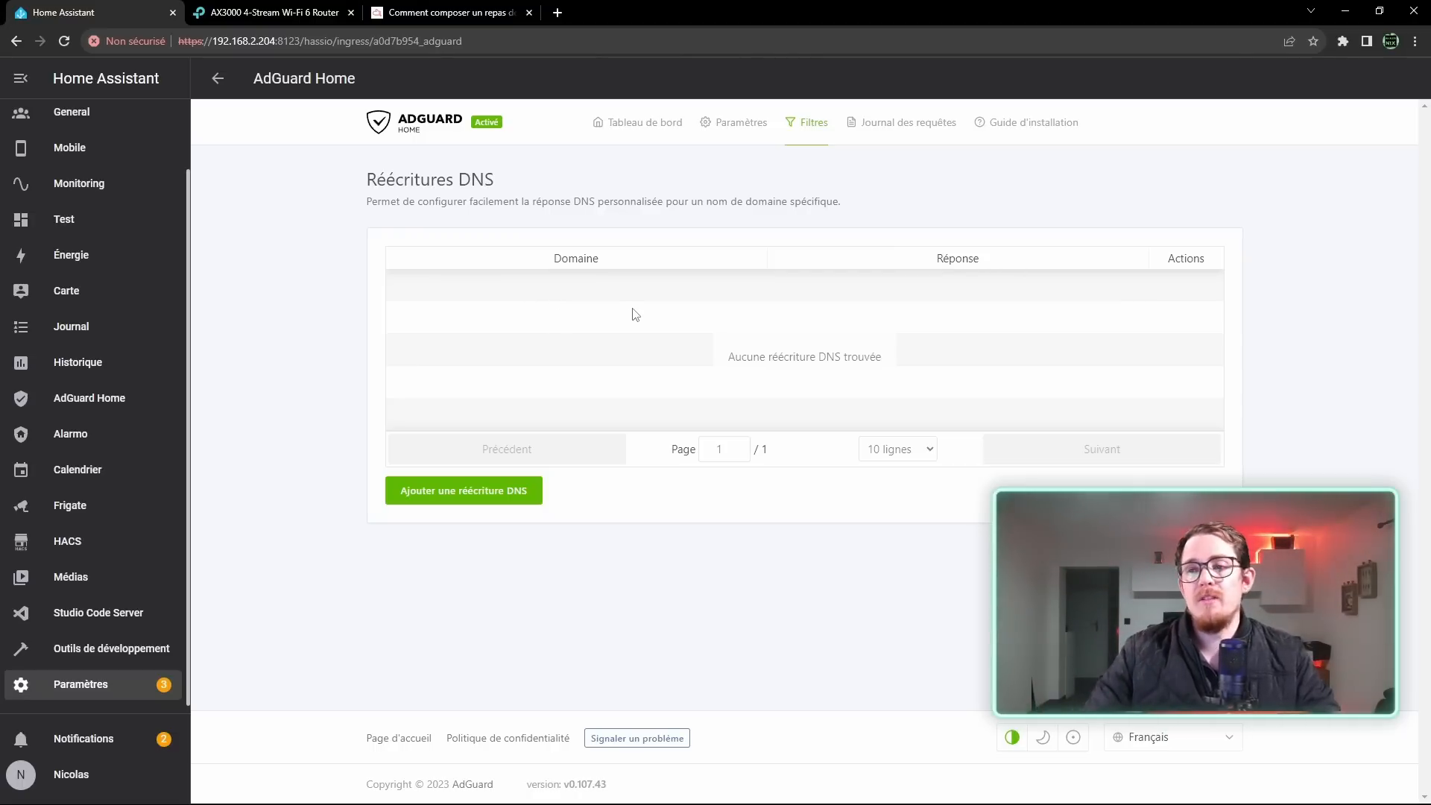
Block Discord, Dailymotion, Facebook, Disney+, Electronic Arts and Deezer in the blocked services
mouse_move(805, 123)
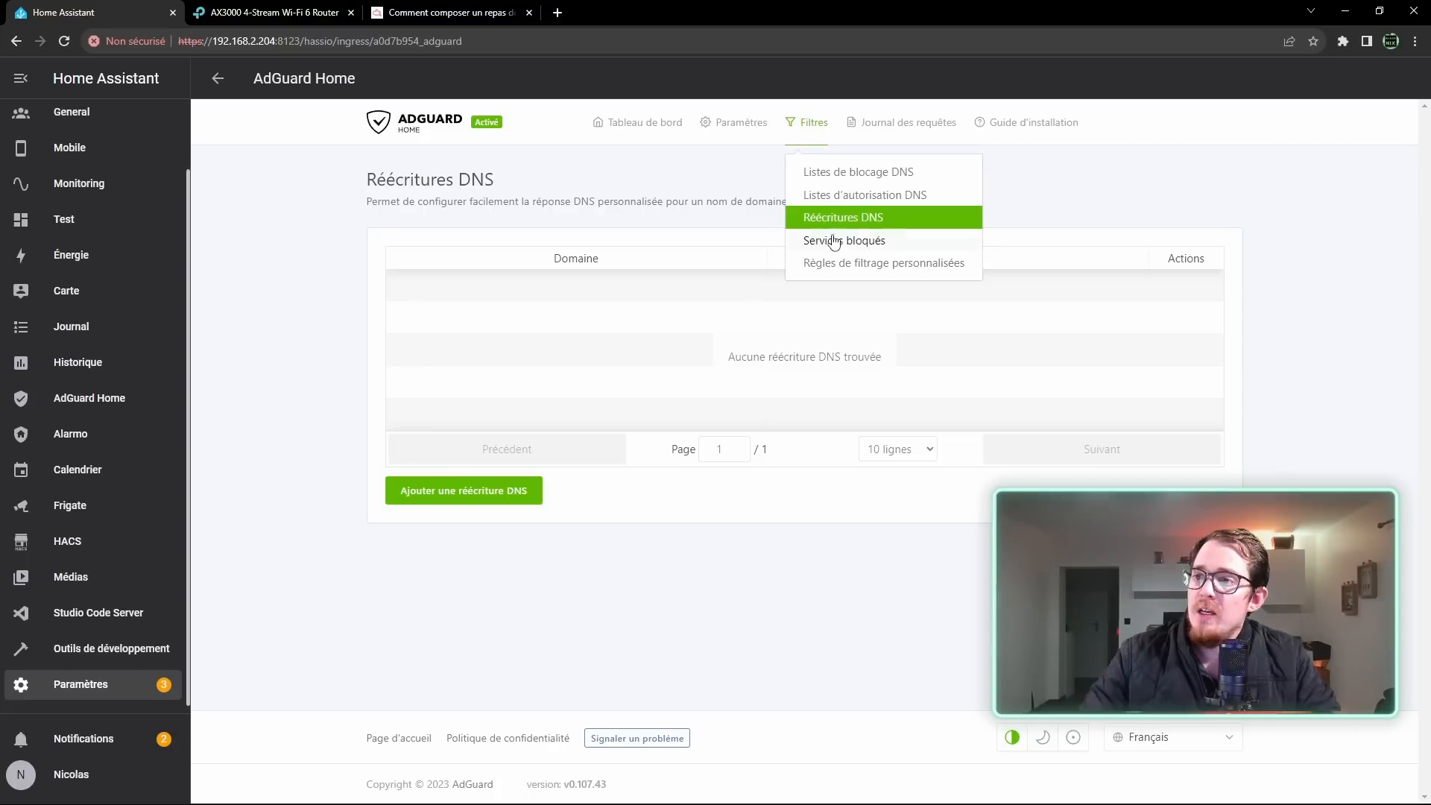
click(834, 242)
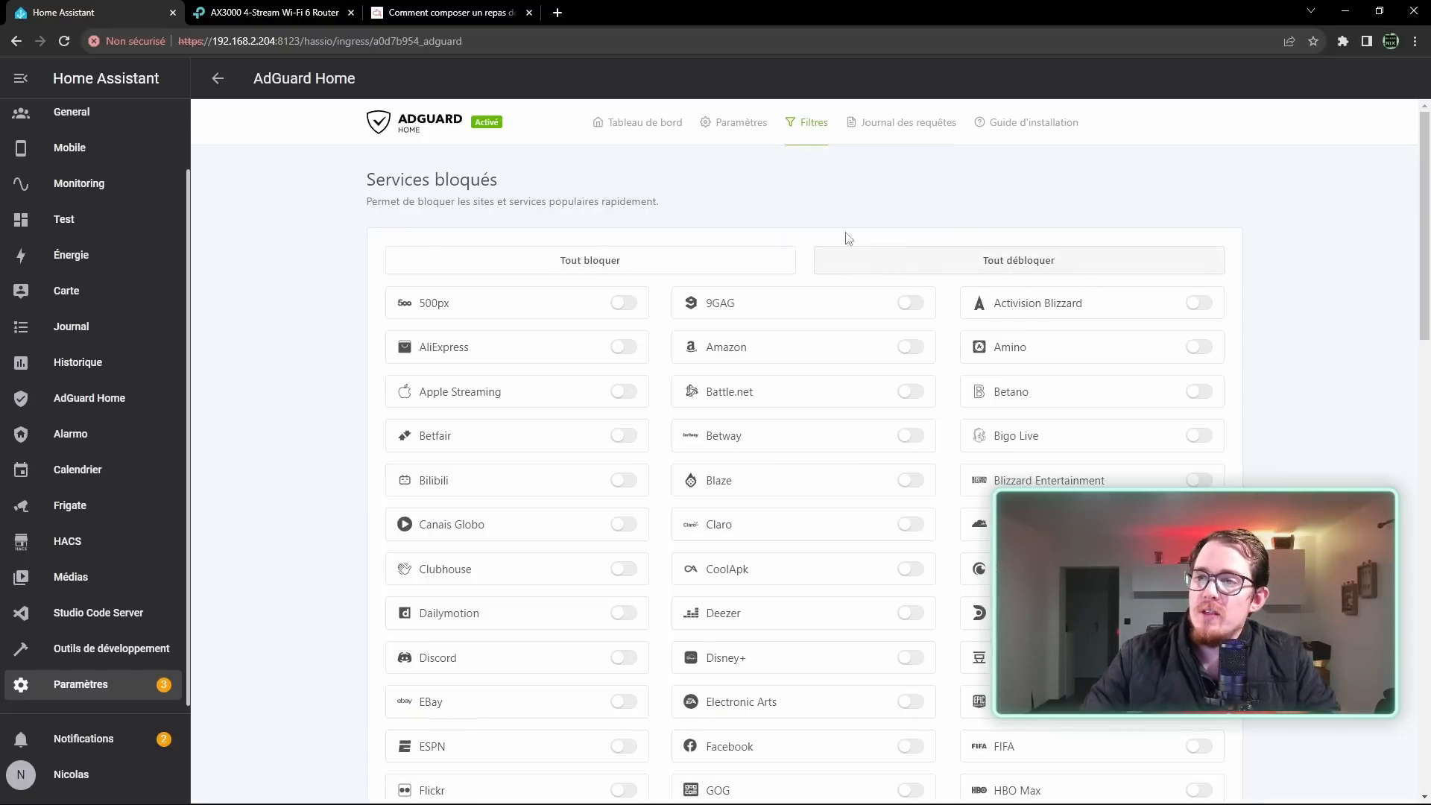
scroll(775, 350, down, 2)
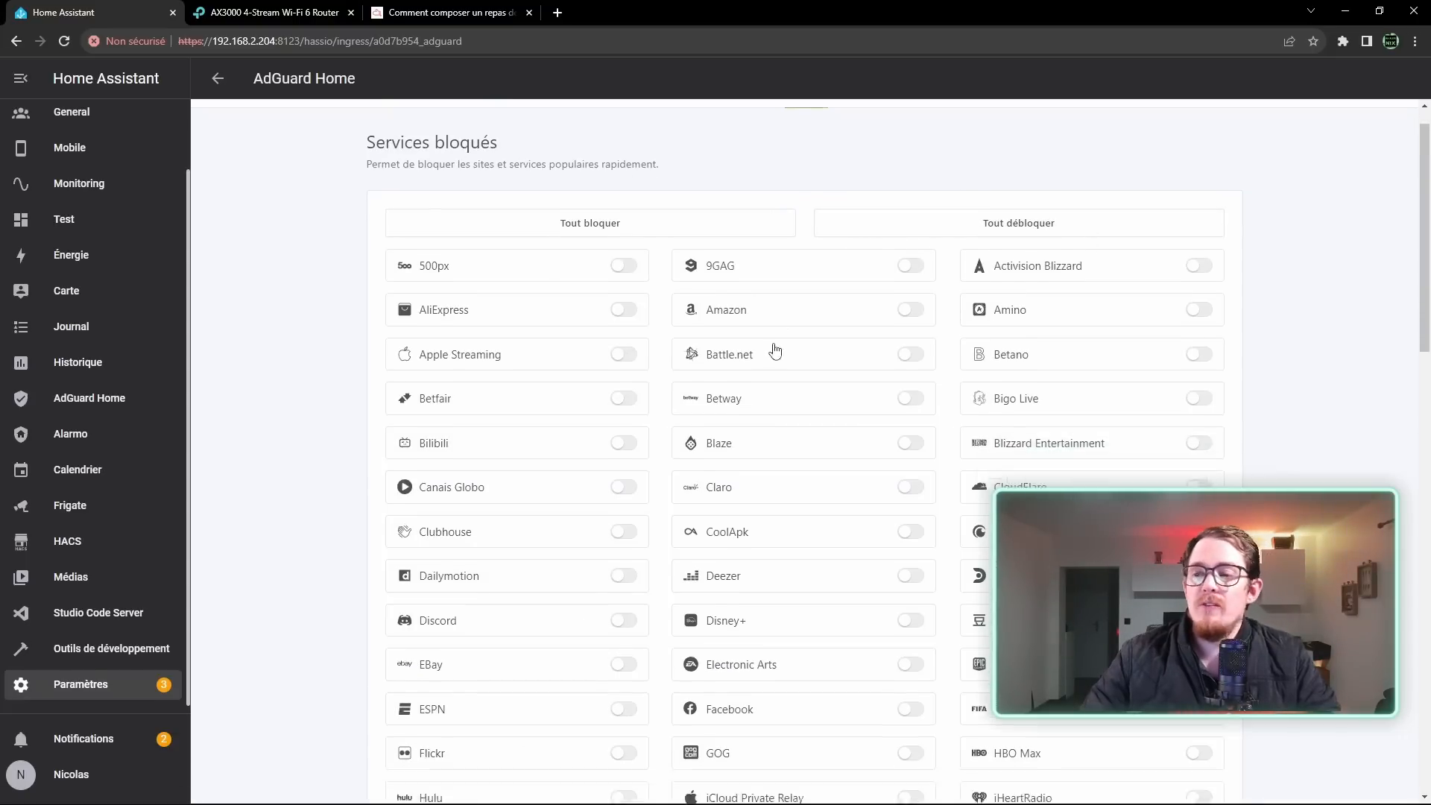
scroll(775, 350, down, 1)
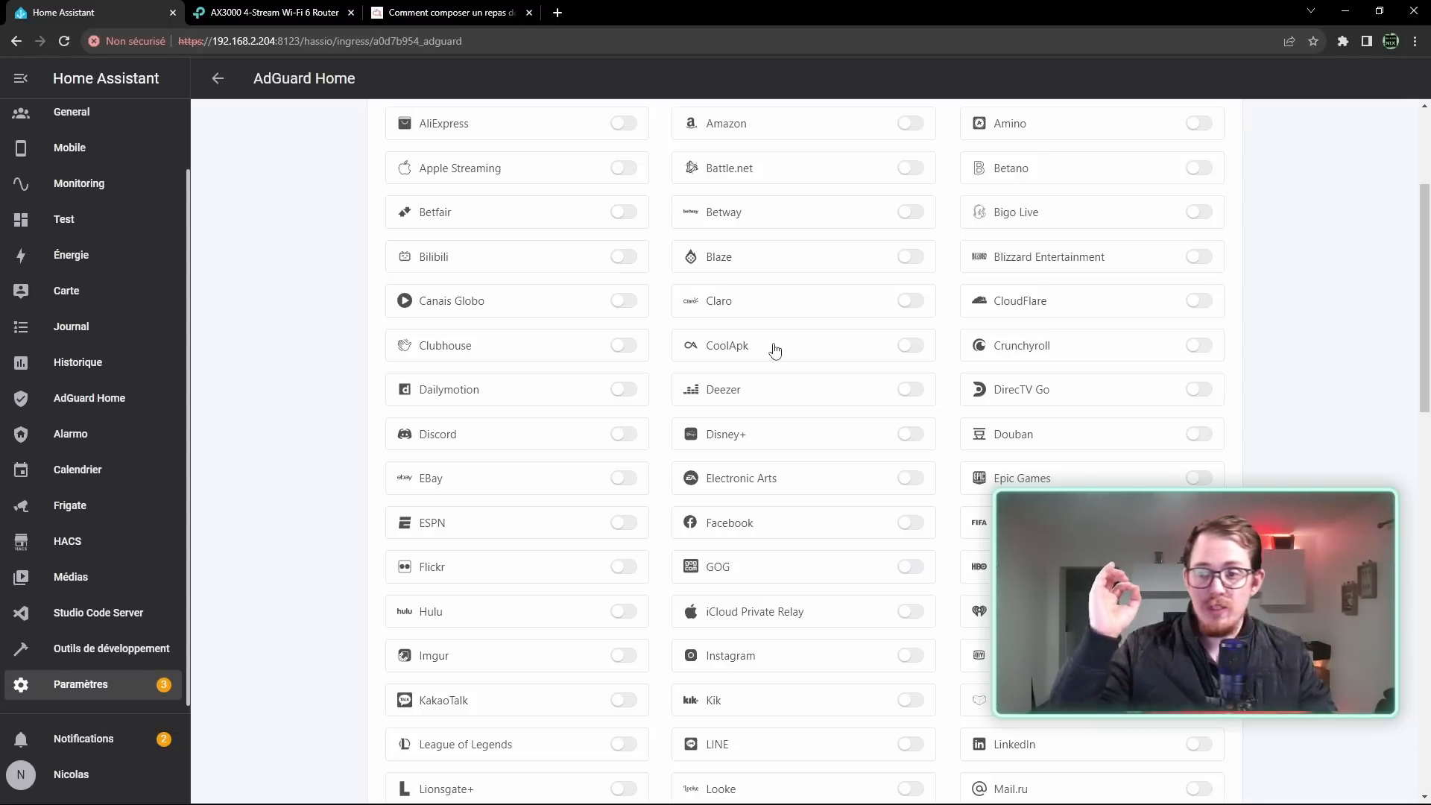
click(626, 433)
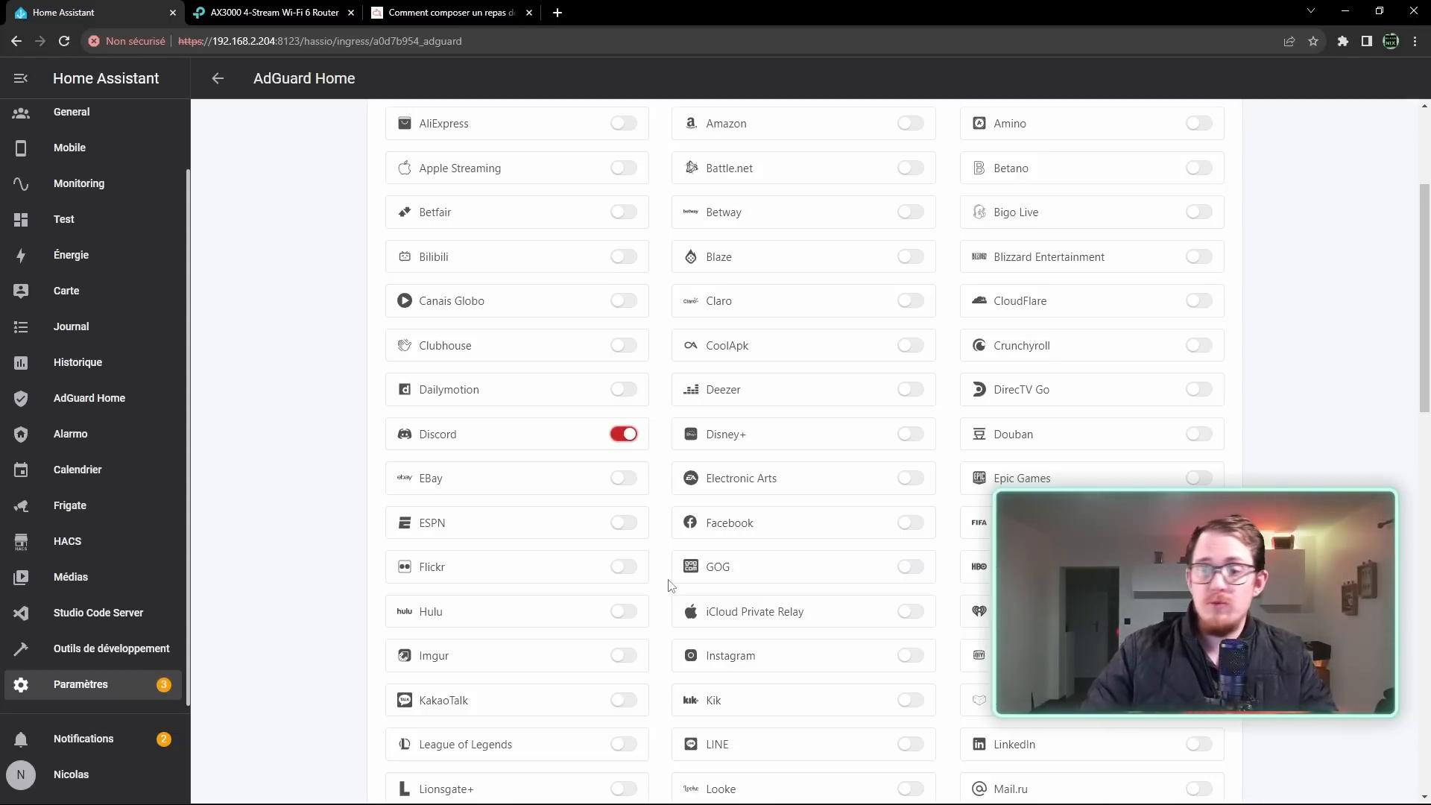
click(623, 388)
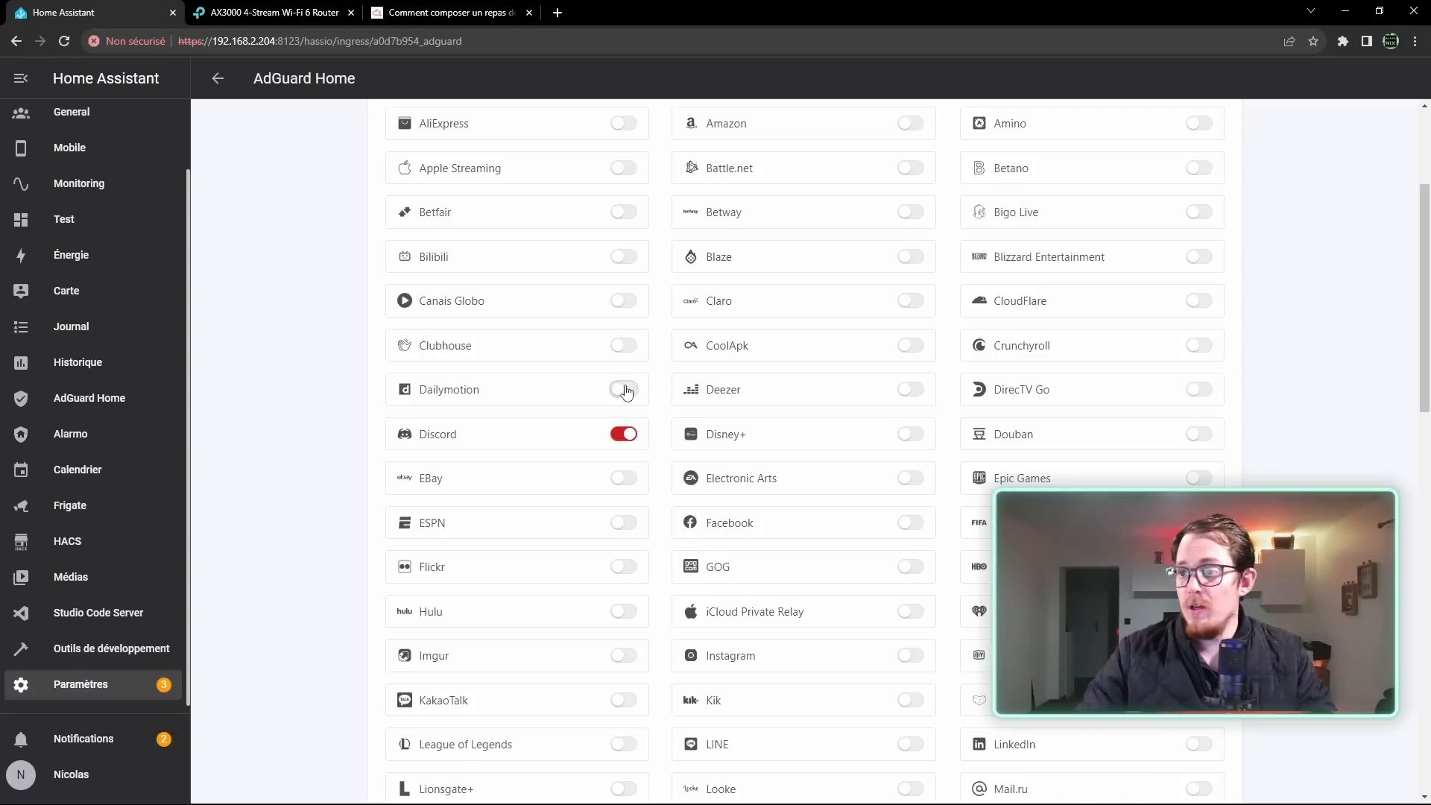
scroll(803, 447, down, 1)
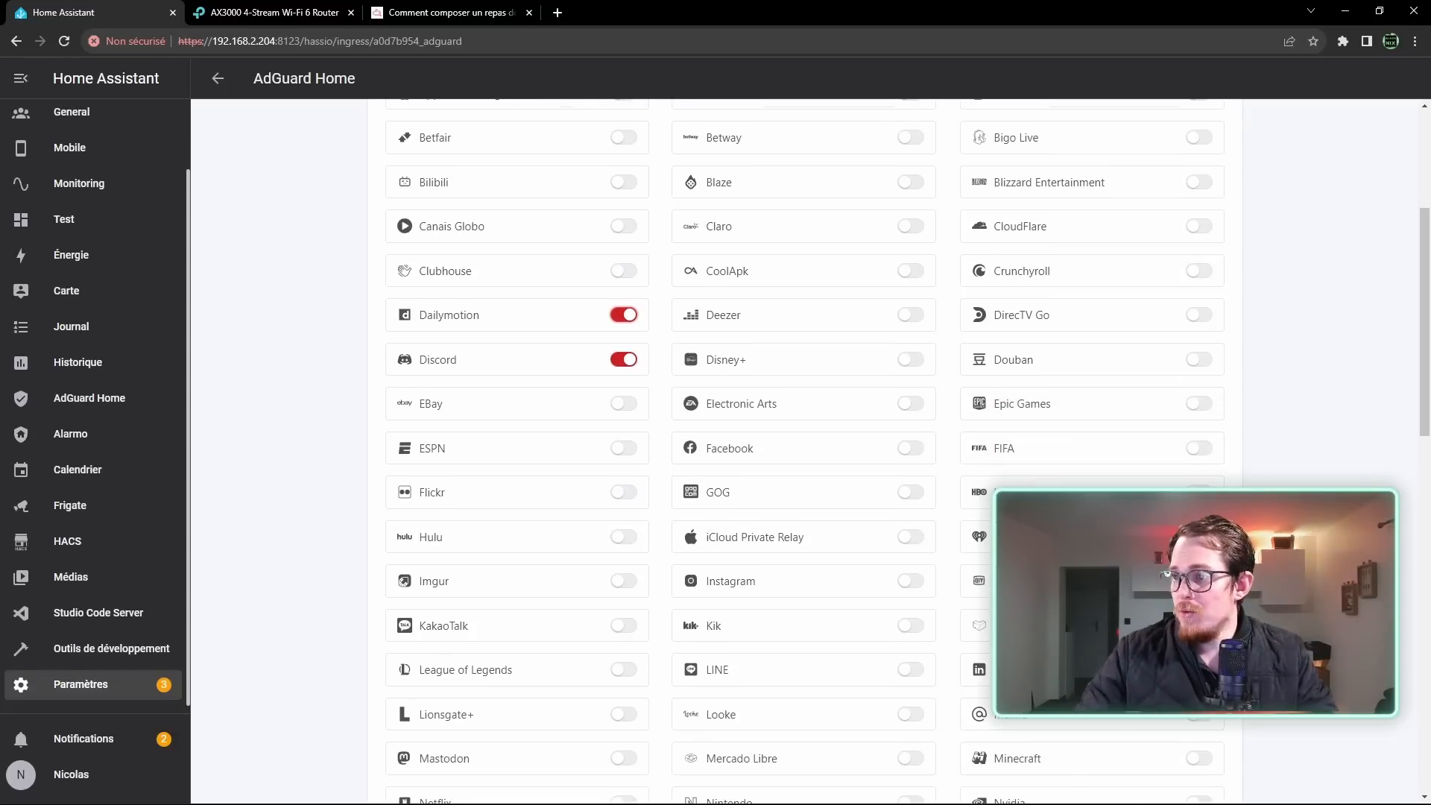
click(911, 449)
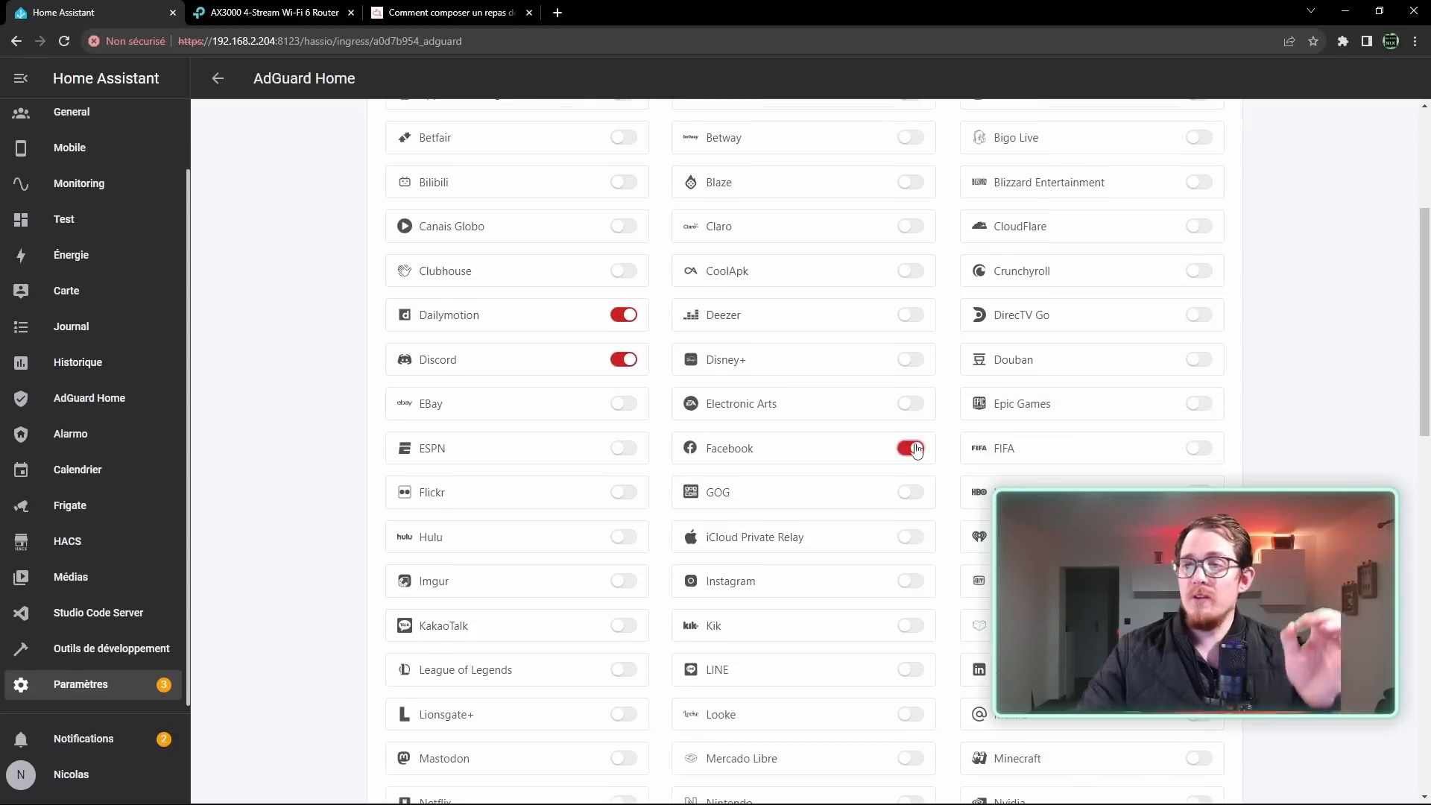
click(910, 359)
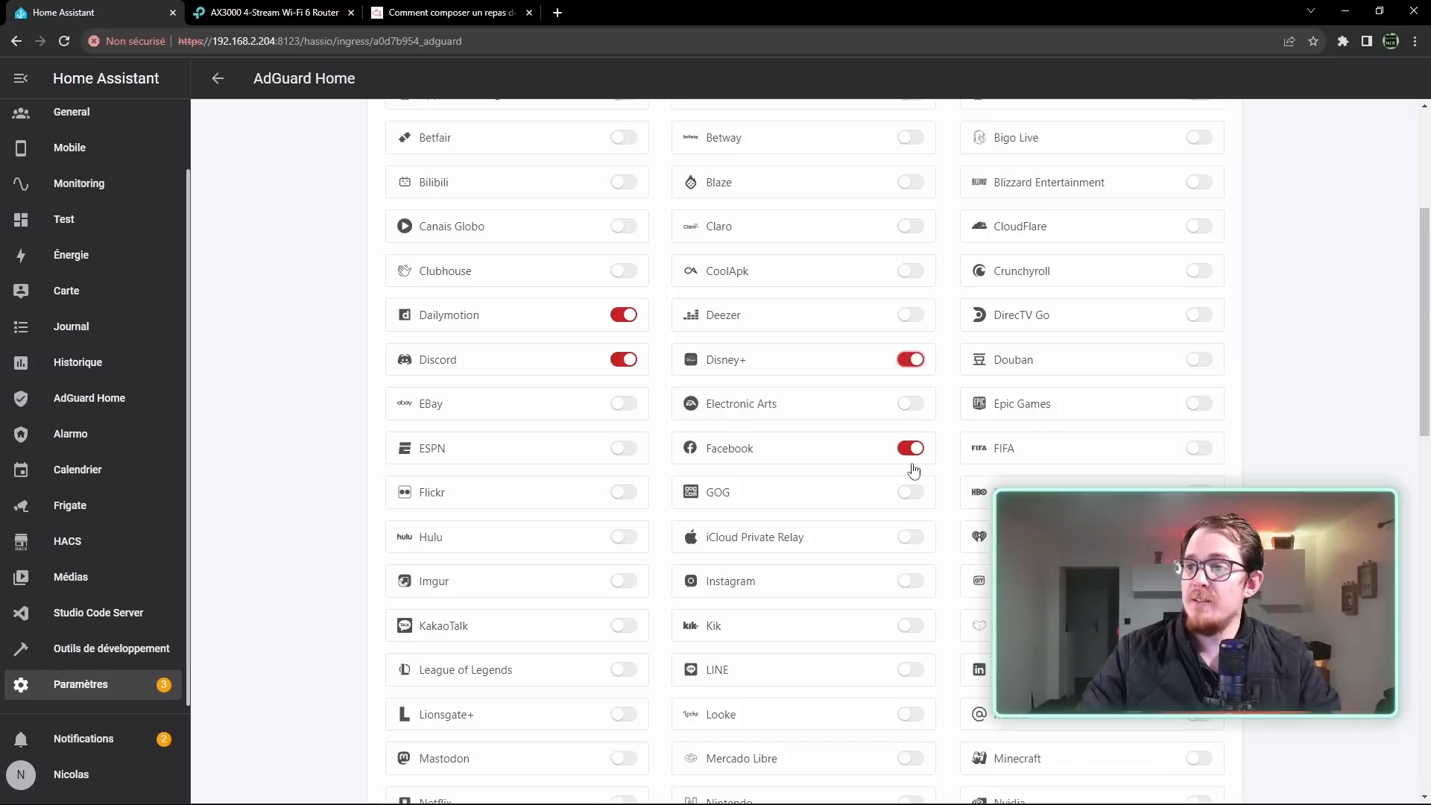
click(911, 404)
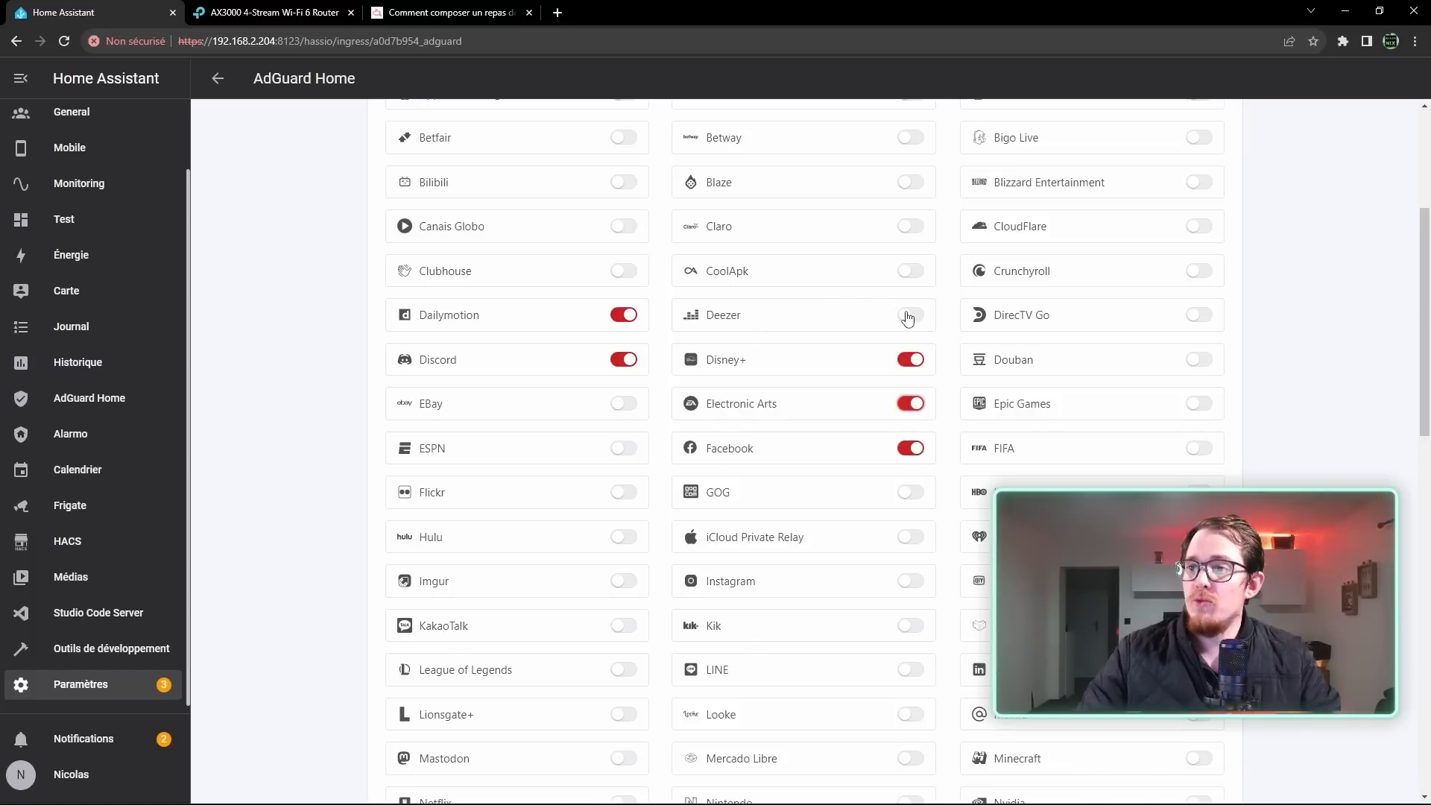
Block League of Legends, Nintendo and Snapchat as well
scroll(662, 551, down, 3)
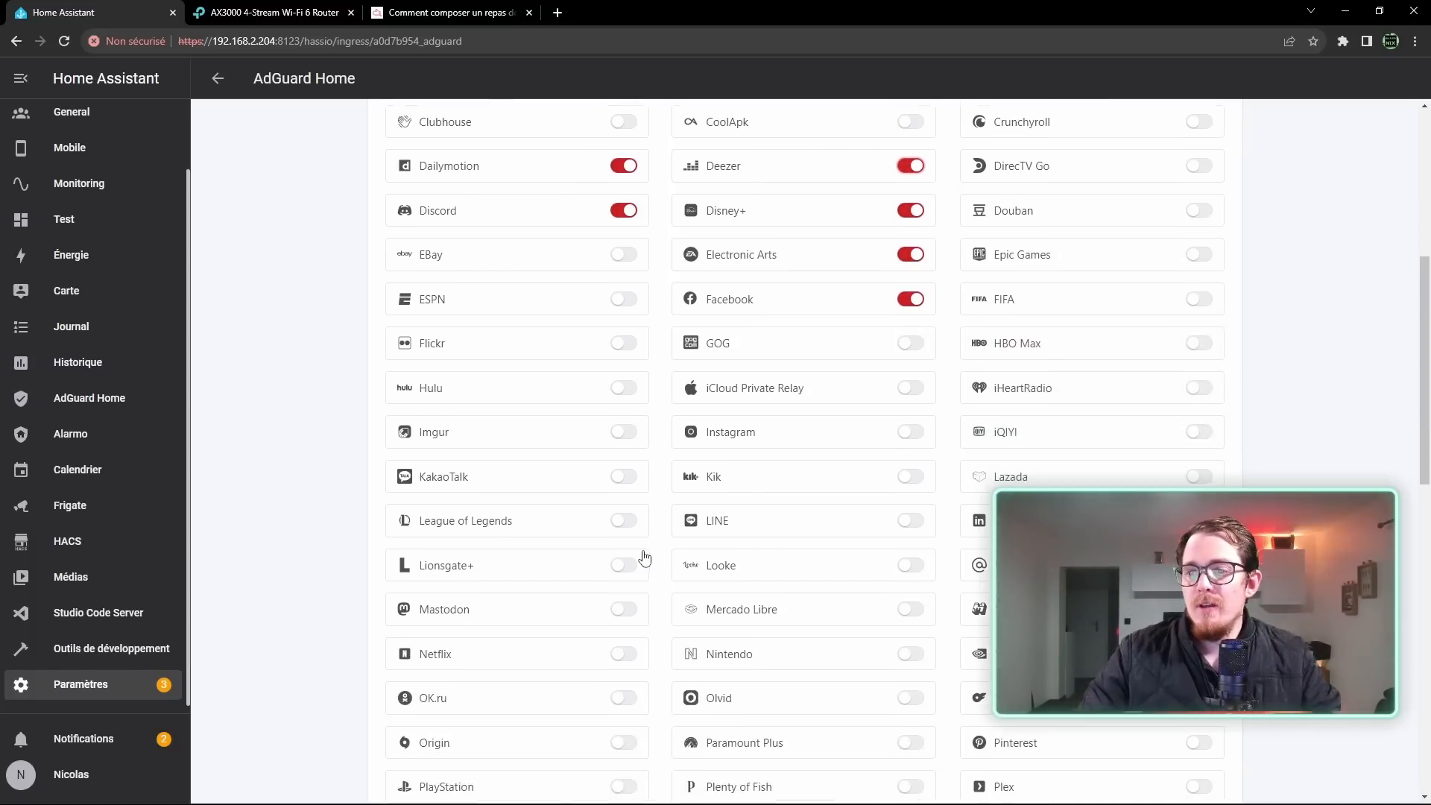
click(625, 446)
scroll(708, 671, down, 2)
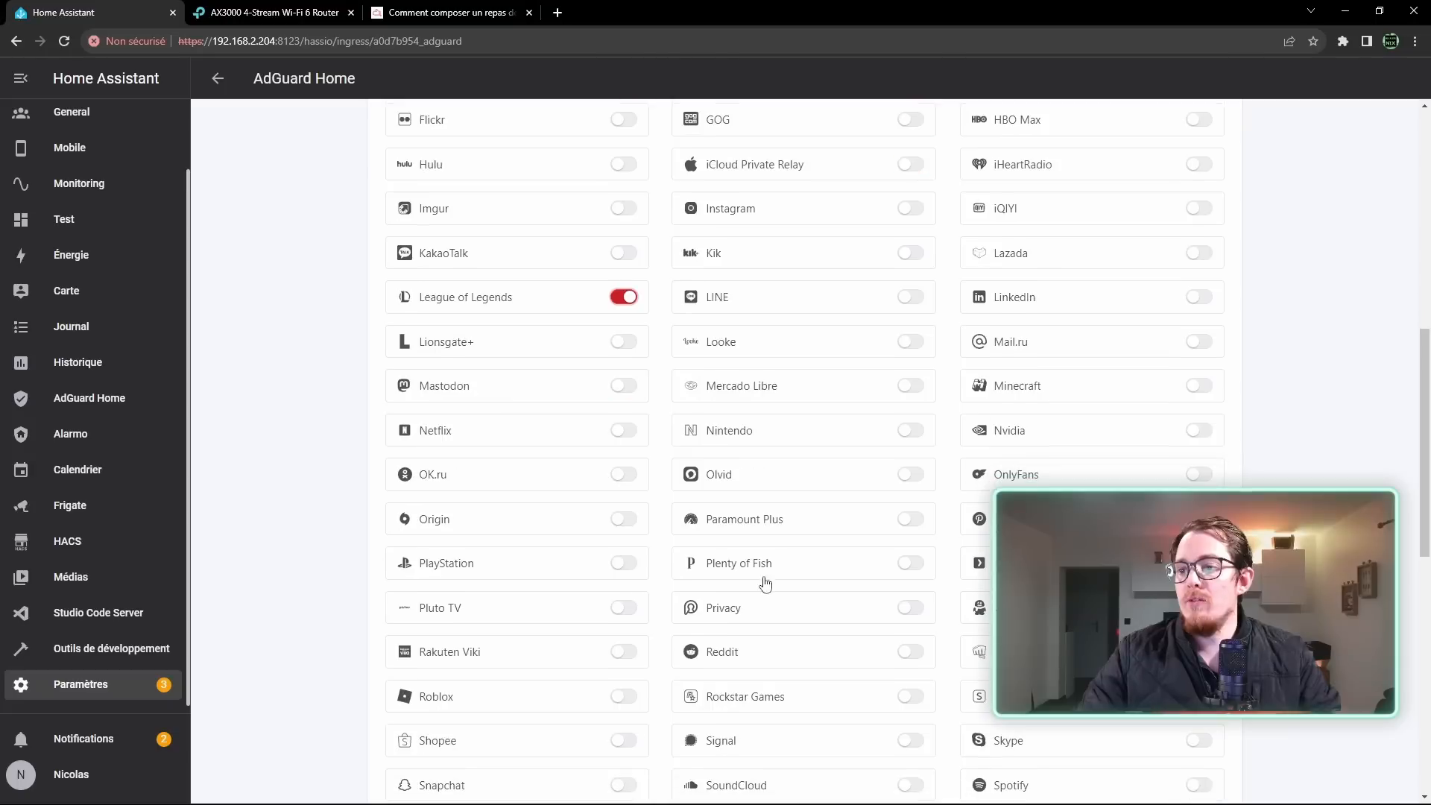
click(909, 430)
scroll(584, 613, down, 3)
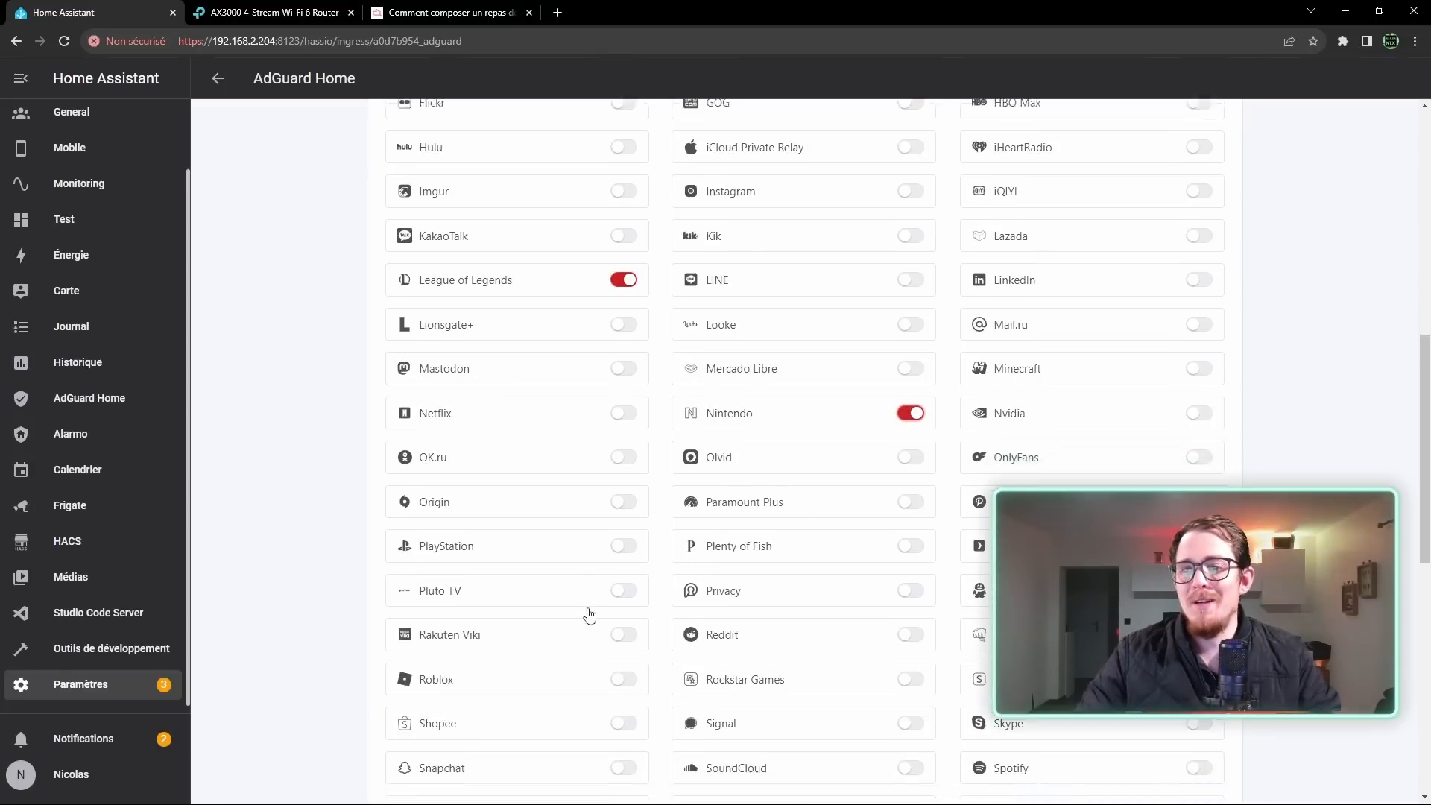
click(623, 561)
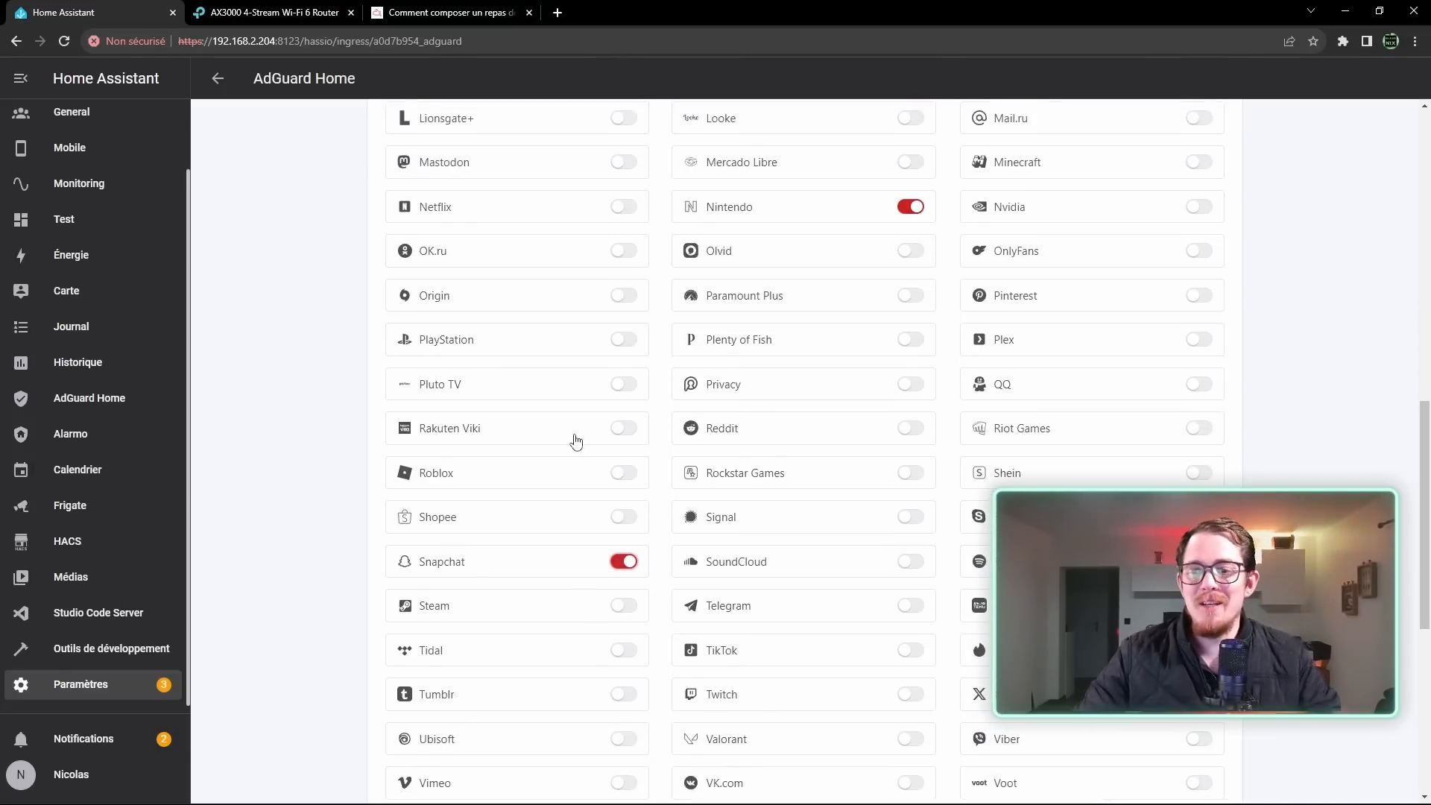
Block Steam in the blocked services and look over the rest of the service list
click(624, 605)
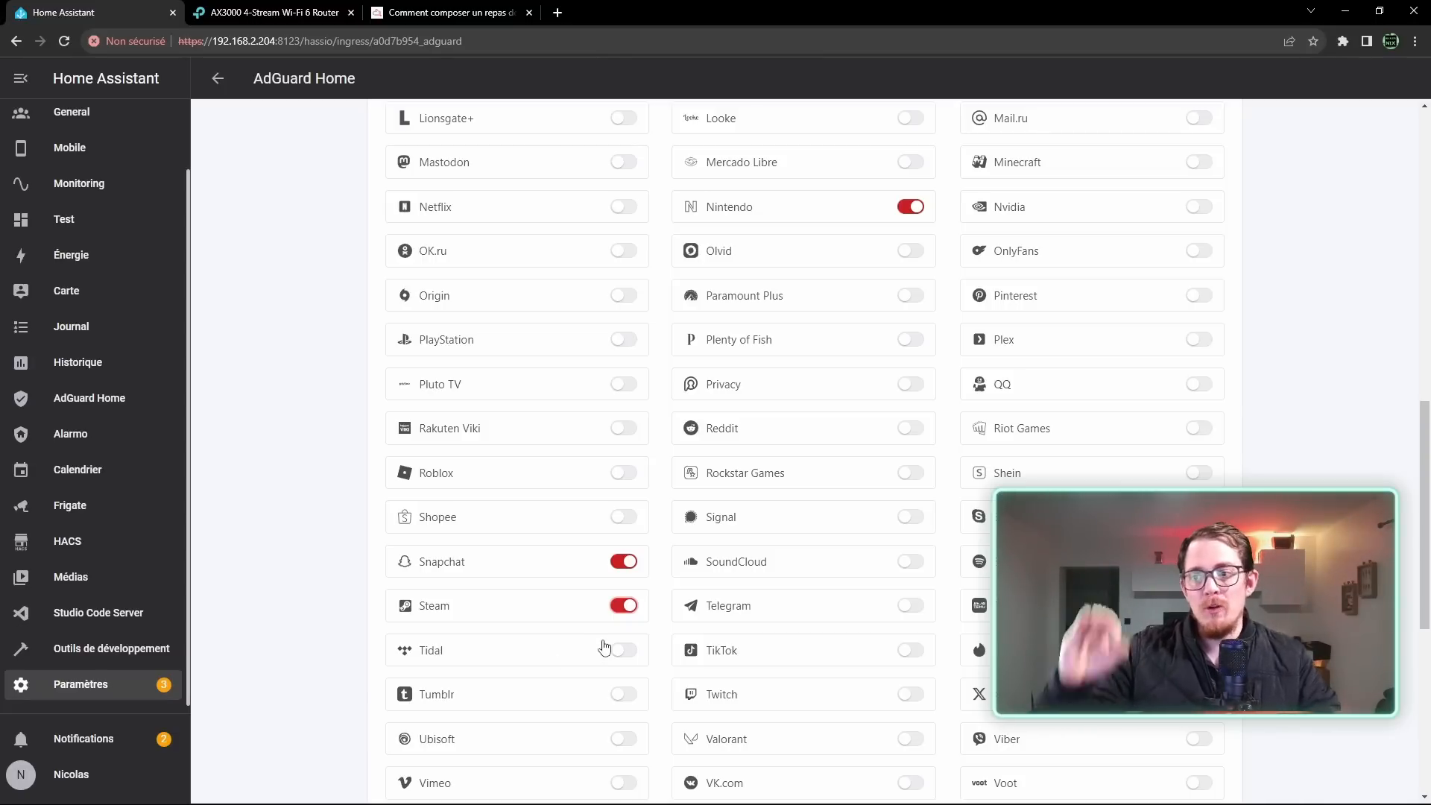
scroll(606, 647, down, 7)
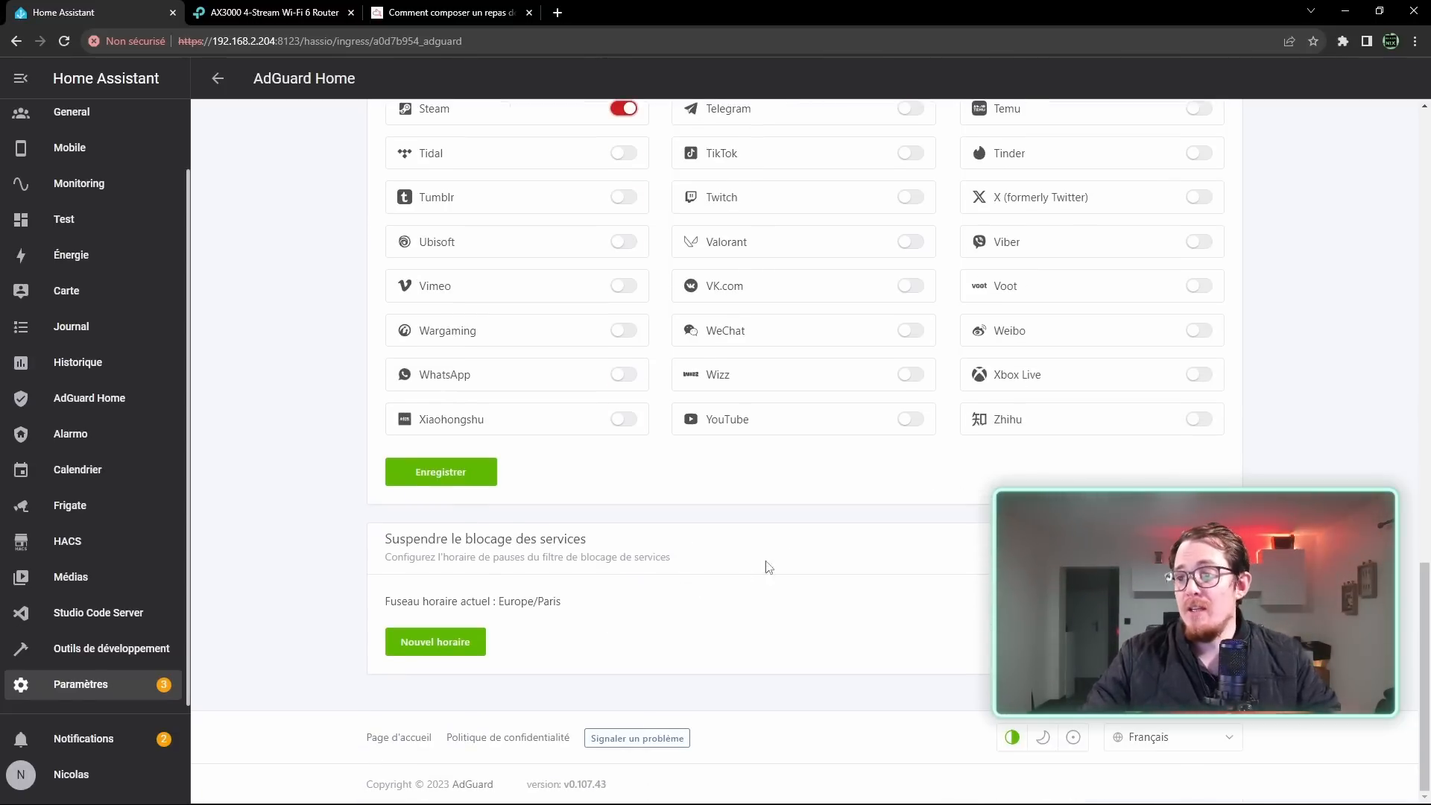
scroll(739, 549, up, 10)
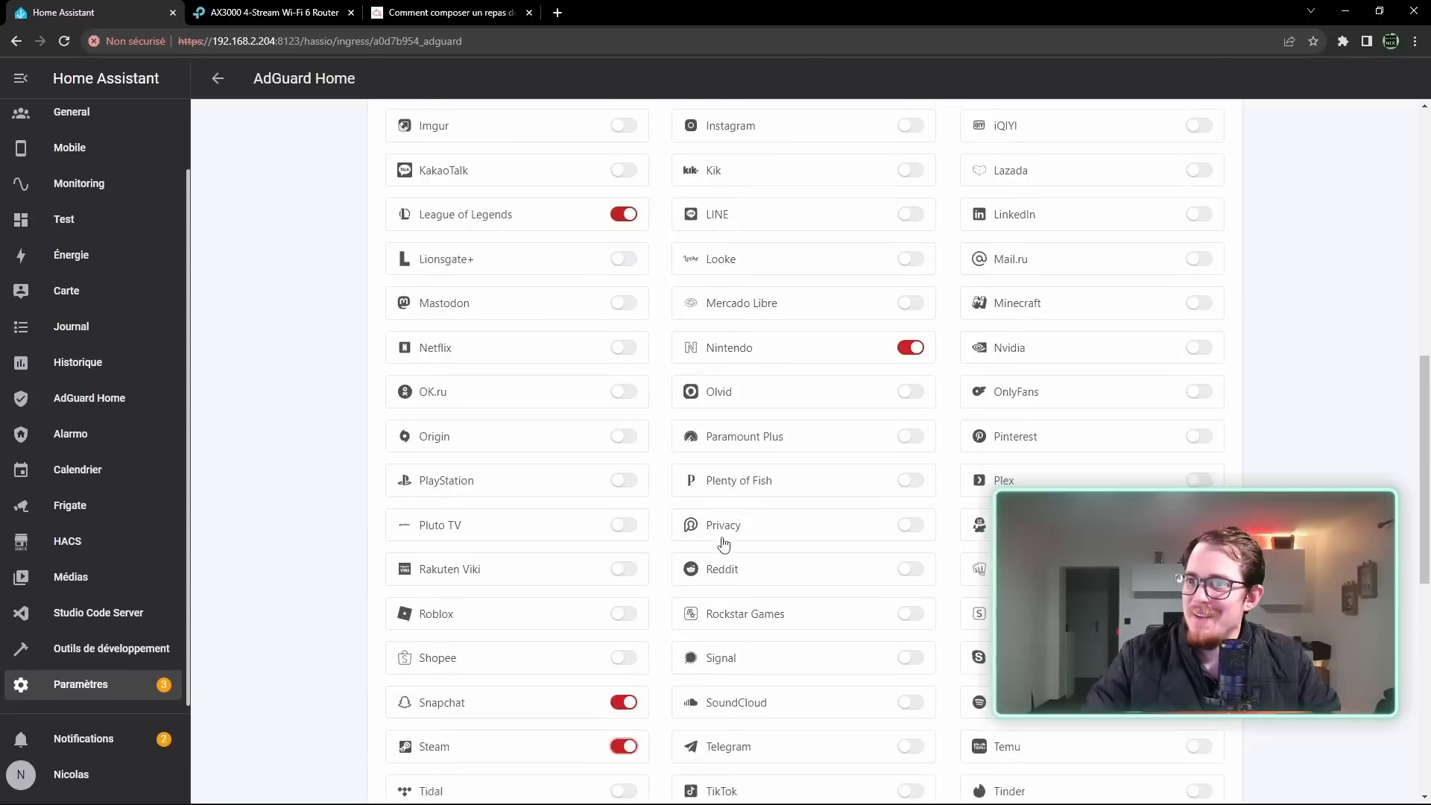
scroll(745, 521, up, 5)
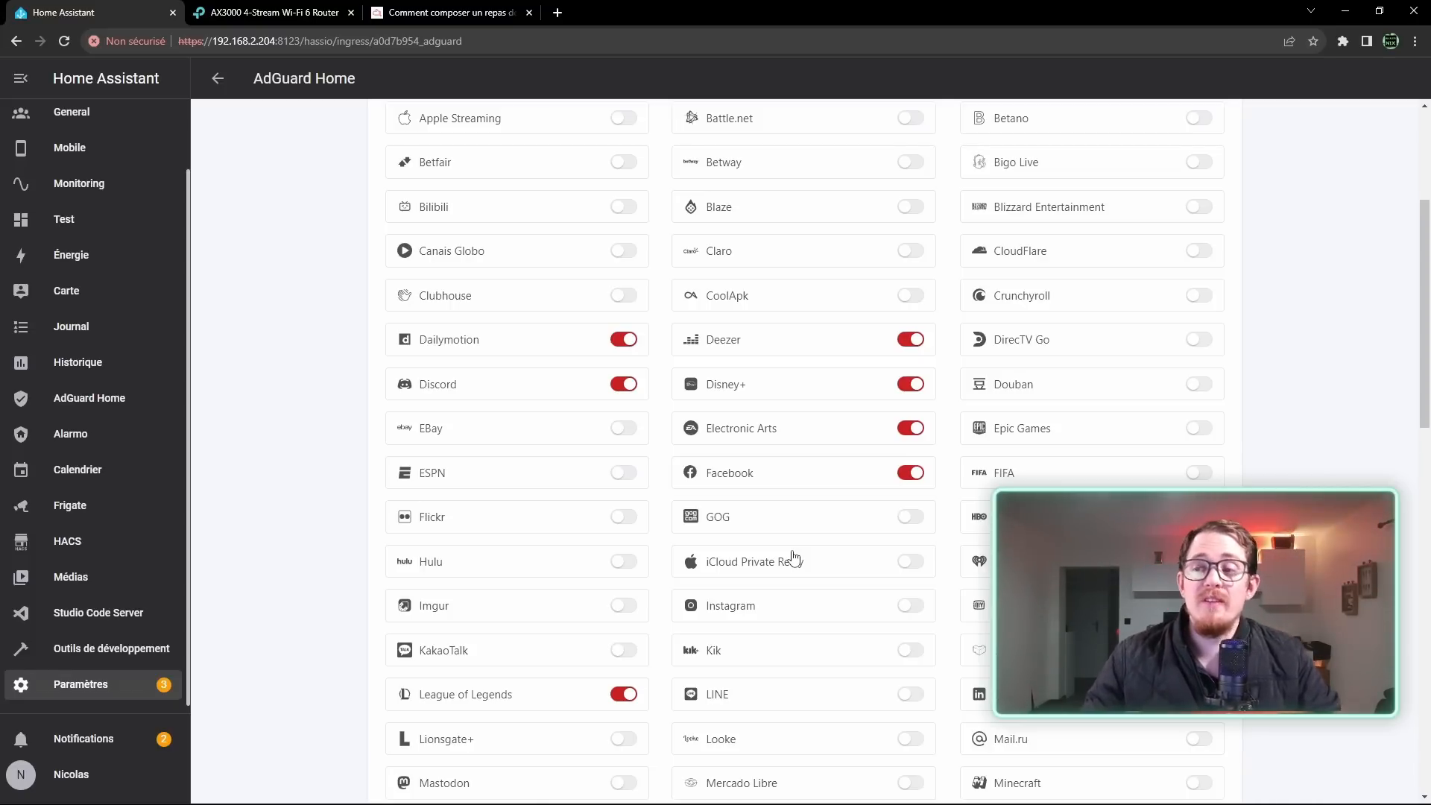
Unblock all selected services, including Nintendo, League of Legends, Facebook, Electronic Arts and Dailymotion, and save the blocked services
scroll(632, 345, down, 8)
scroll(633, 345, up, 3)
click(910, 380)
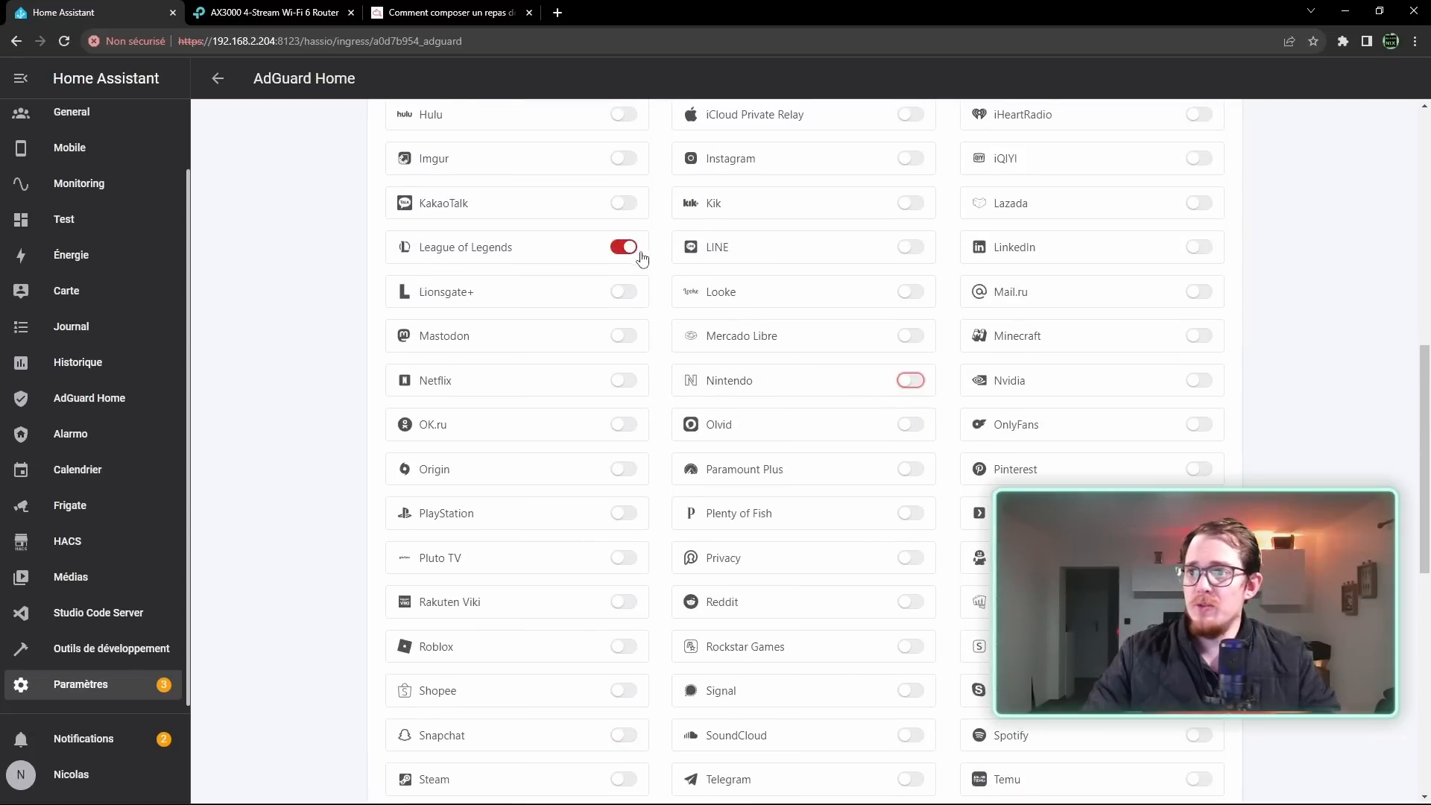
click(637, 252)
scroll(910, 436, up, 5)
click(913, 388)
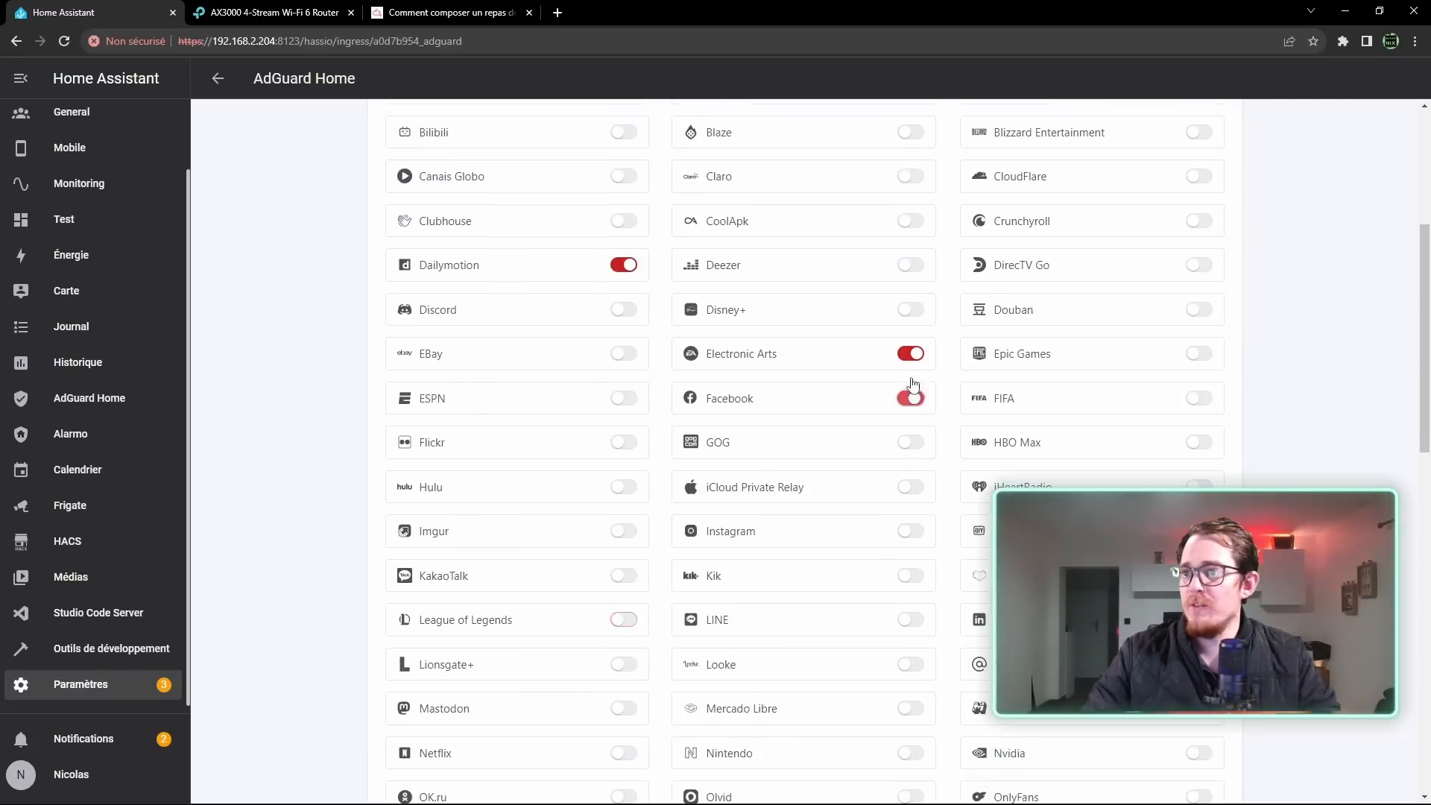
click(911, 354)
click(623, 264)
scroll(1057, 367, up, 4)
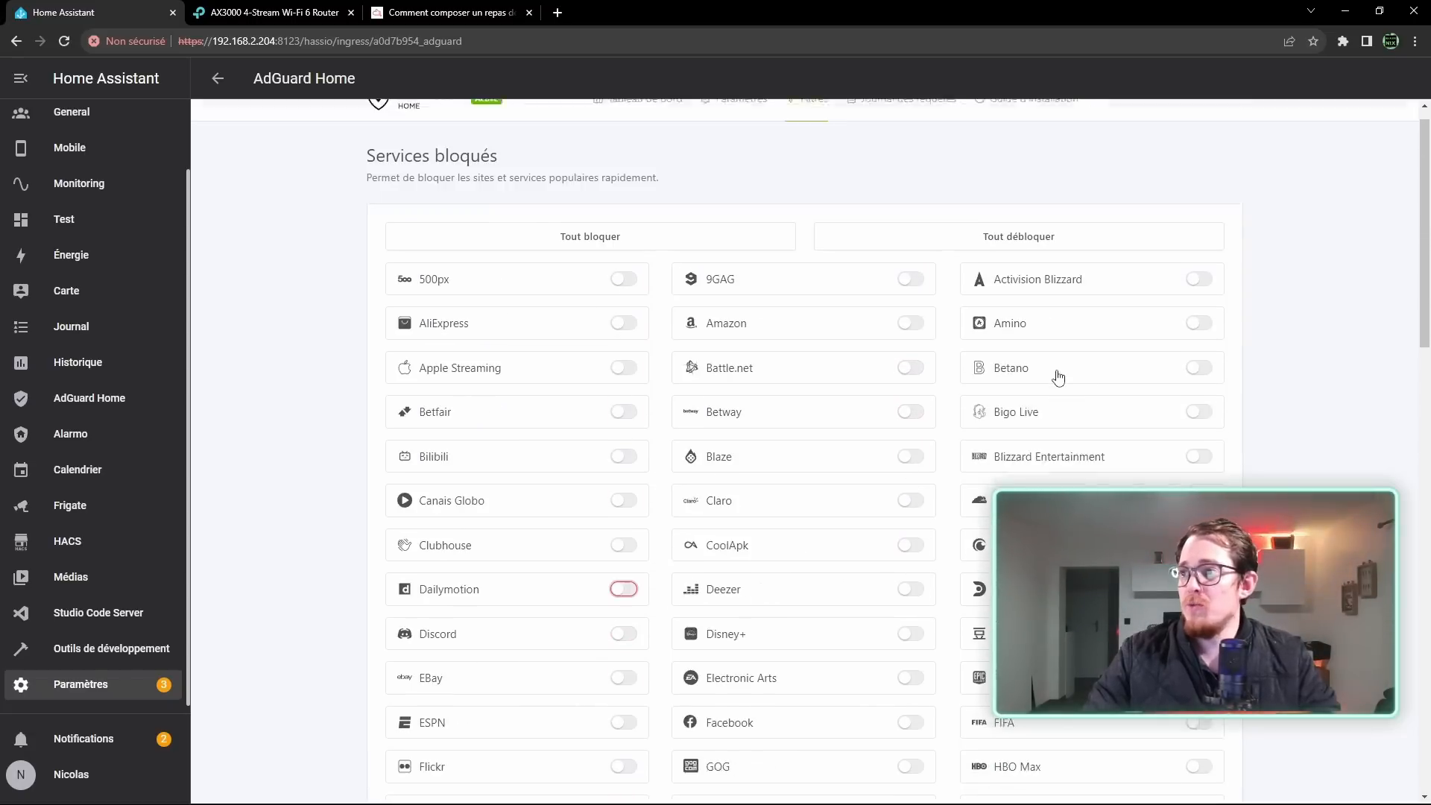
scroll(1058, 376, down, 20)
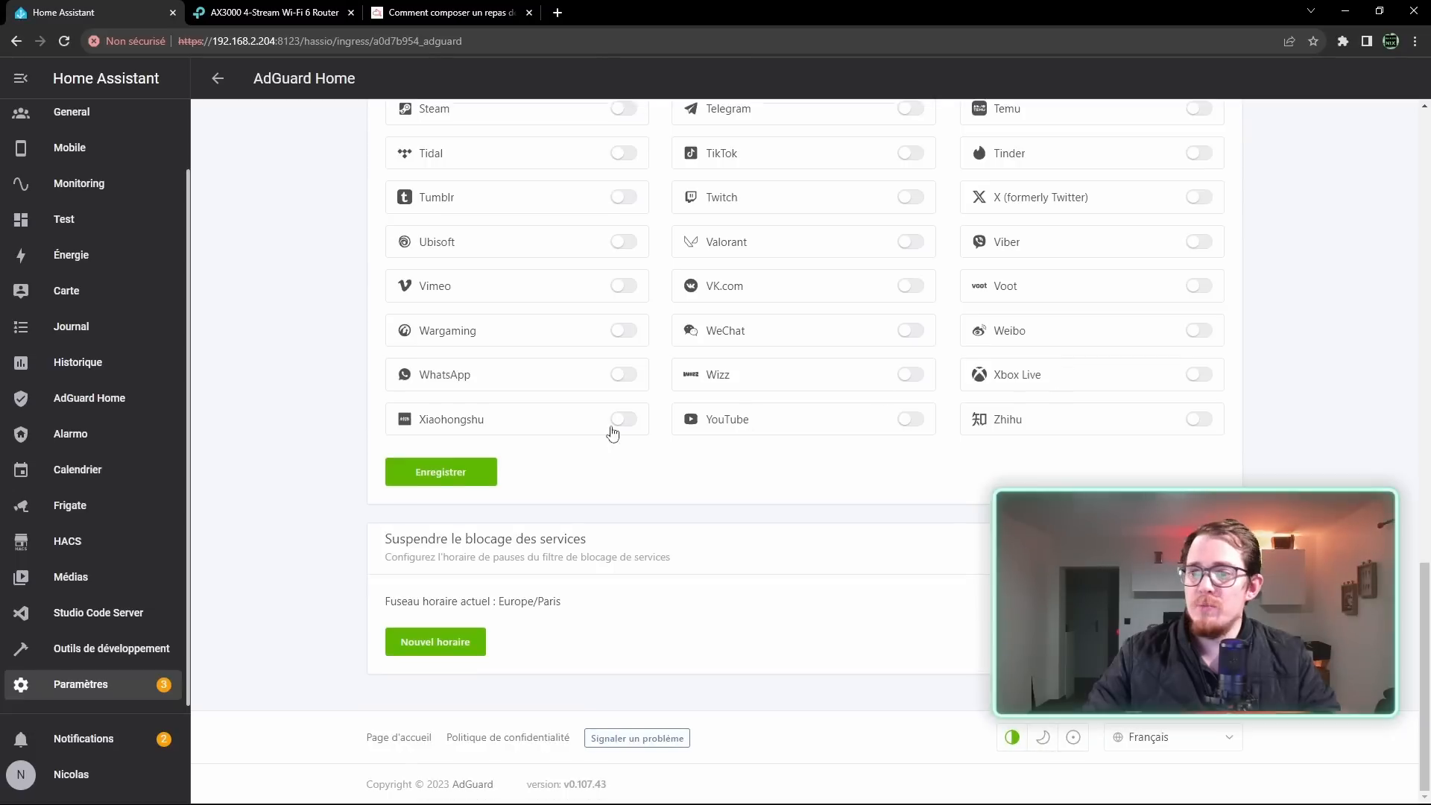
click(464, 477)
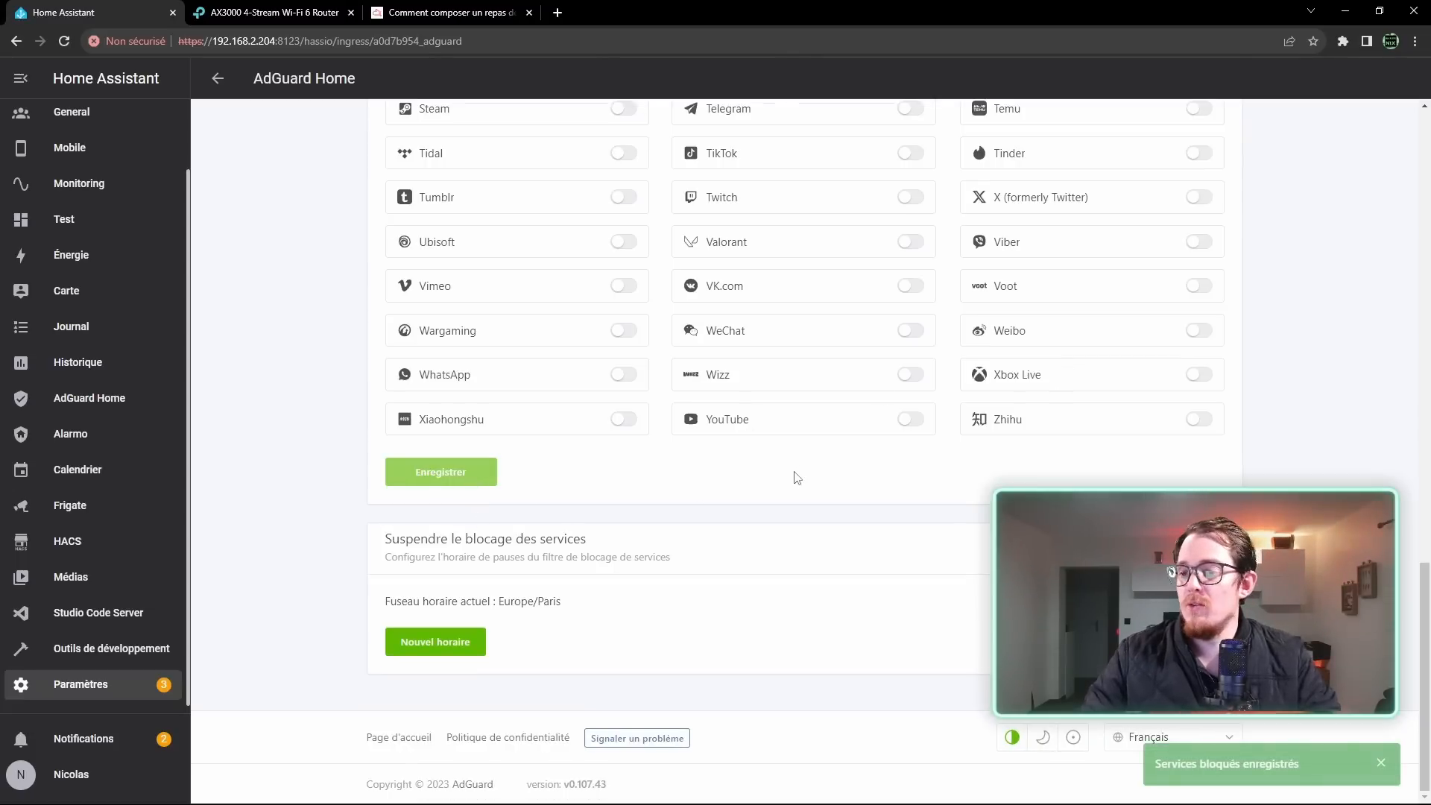
Open the custom filtering rules and examine the rule syntax examples by highlighting them
scroll(773, 525, up, 20)
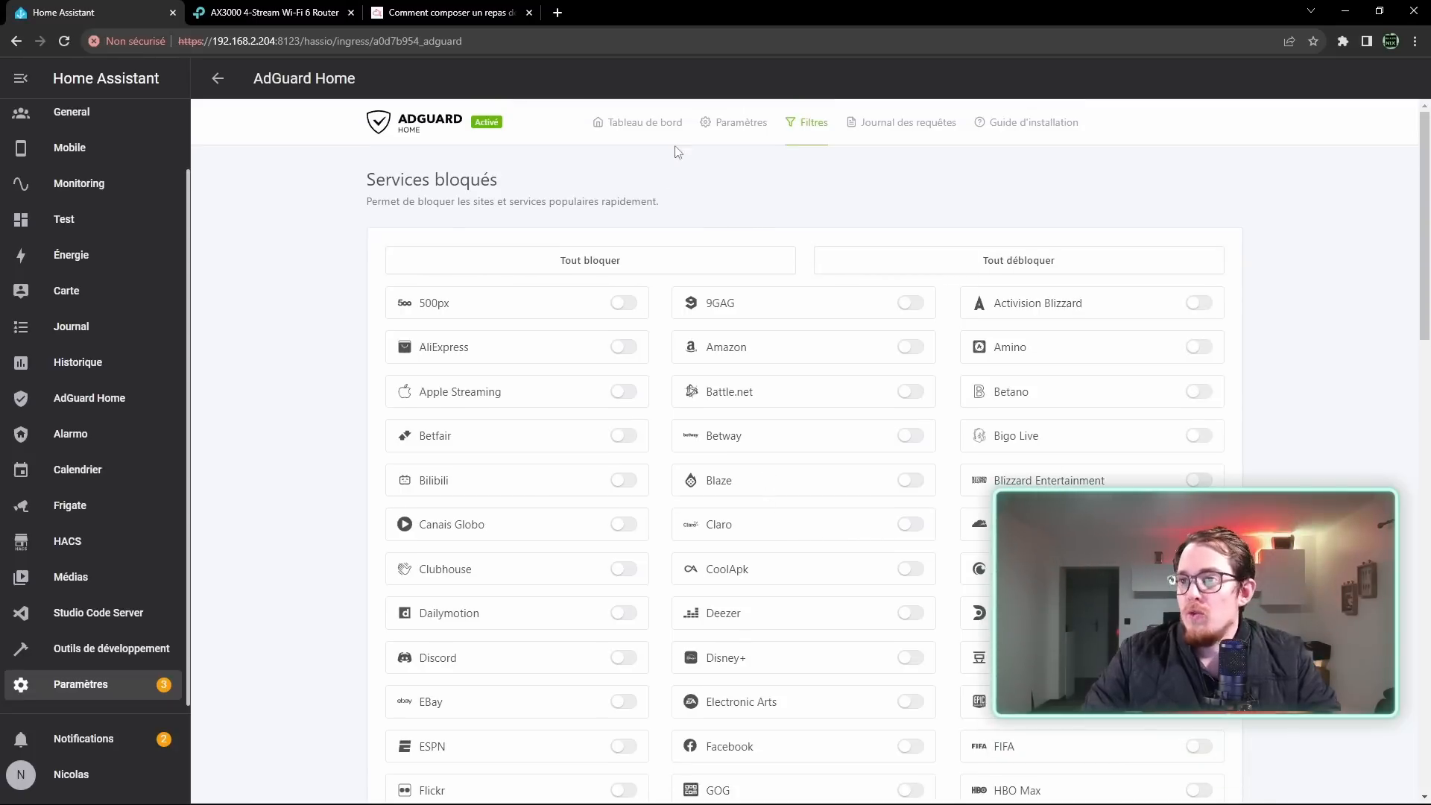
click(808, 122)
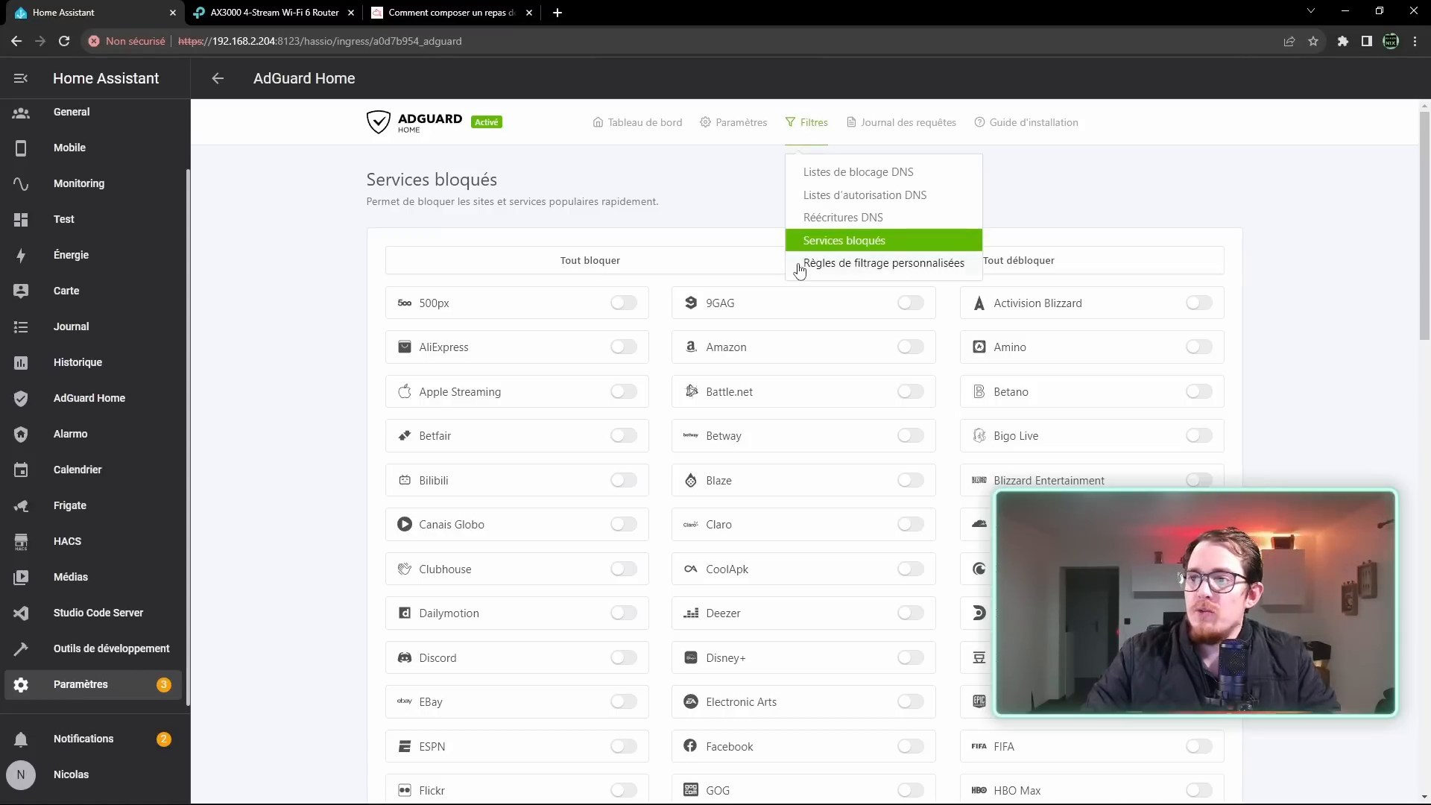
click(915, 268)
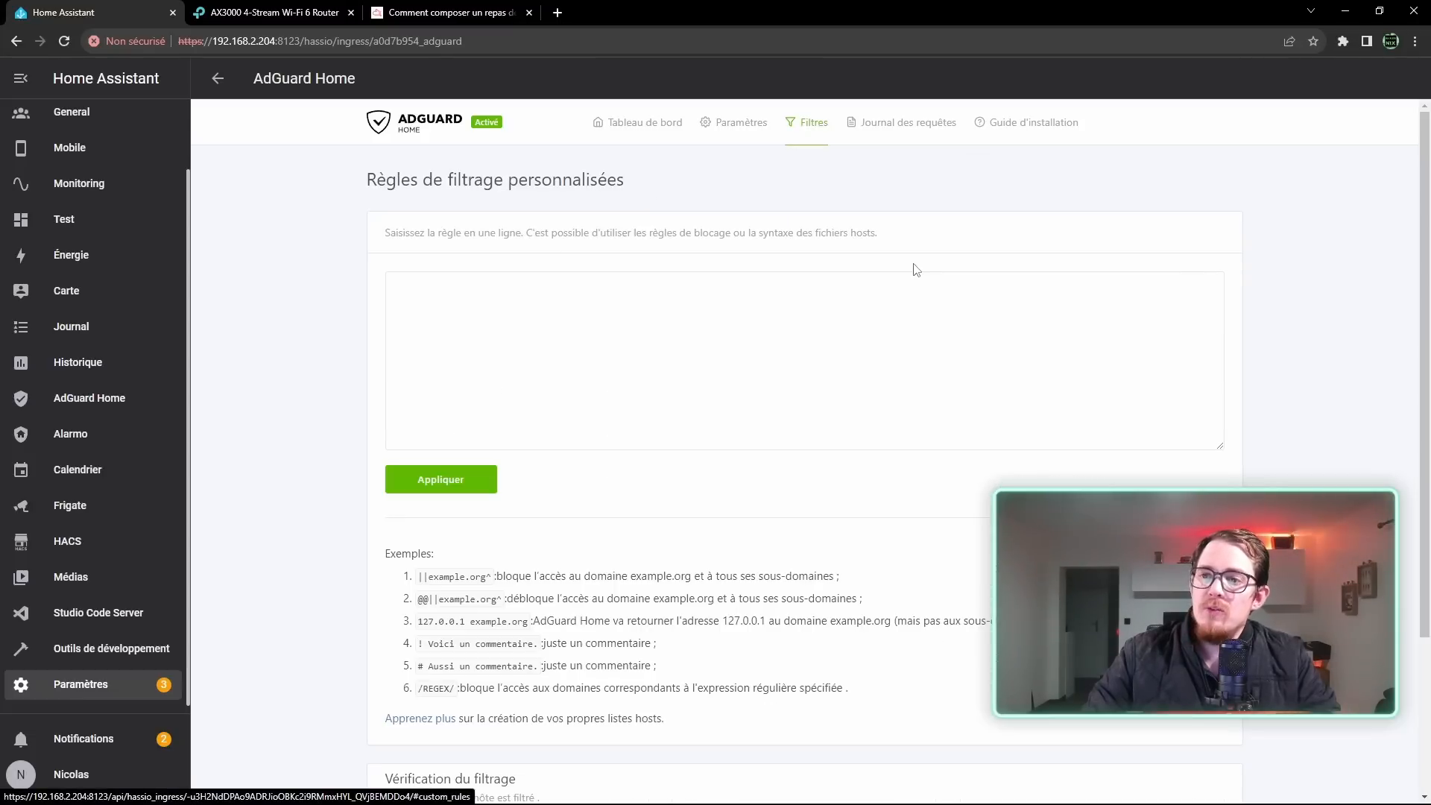
click(477, 335)
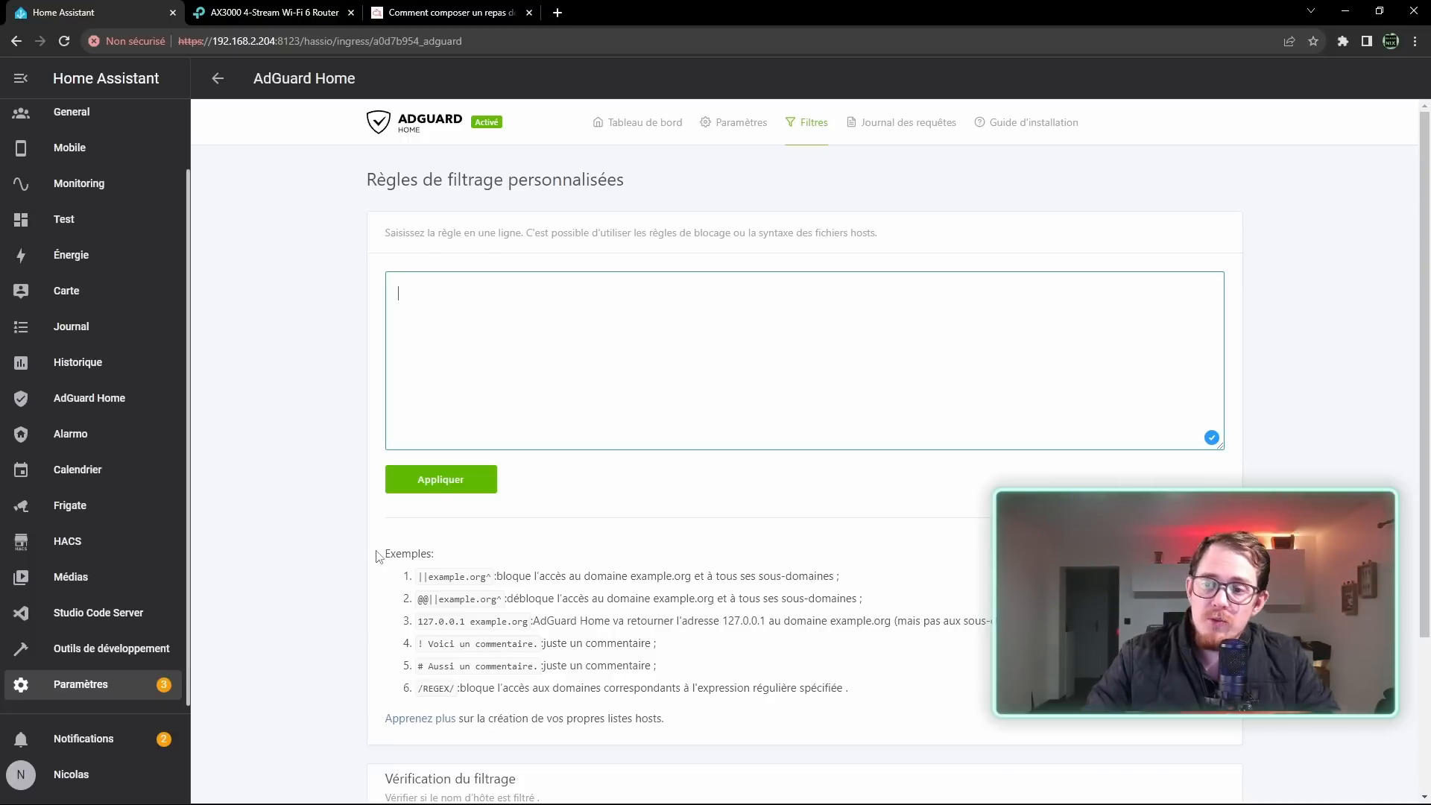
drag(377, 555, 737, 689)
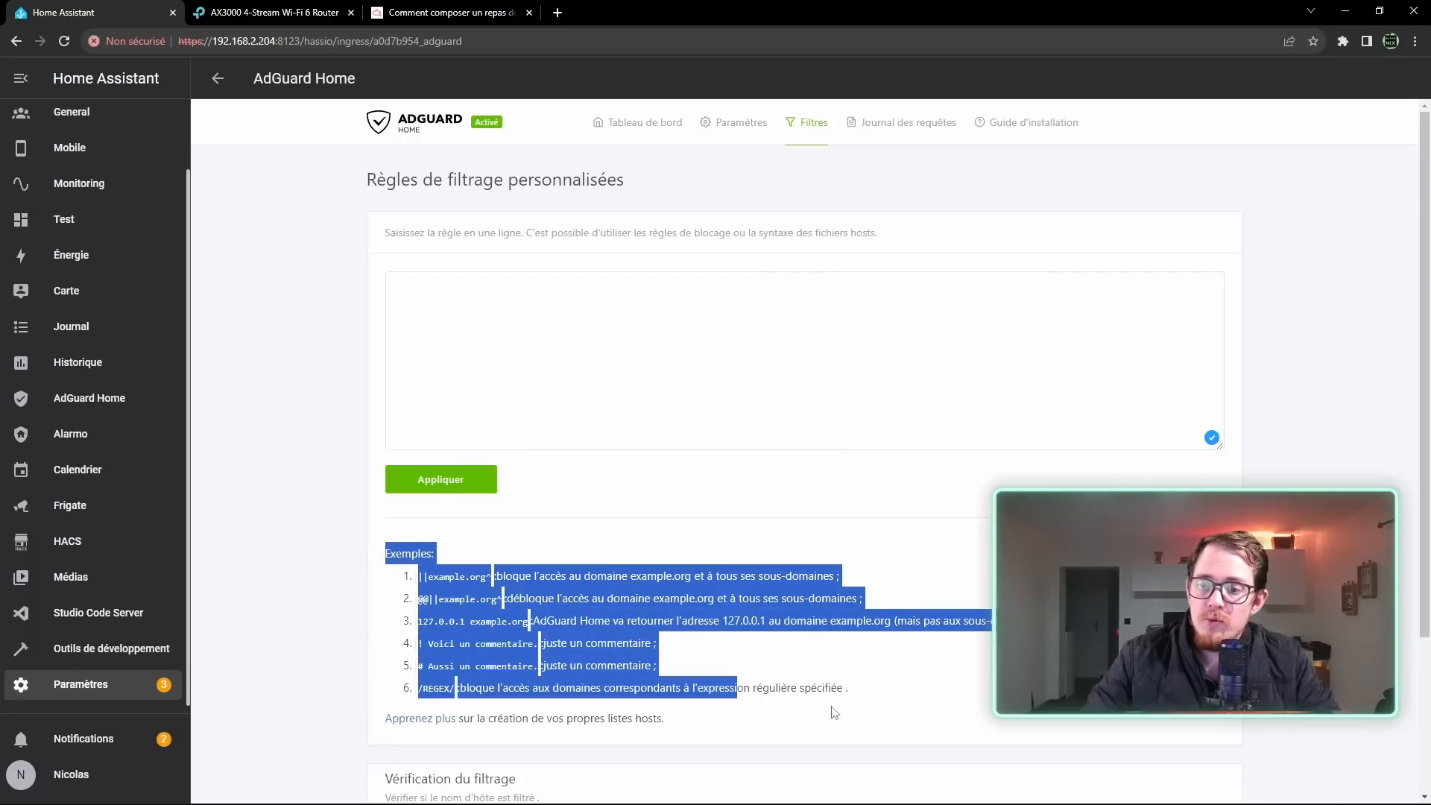
click(887, 702)
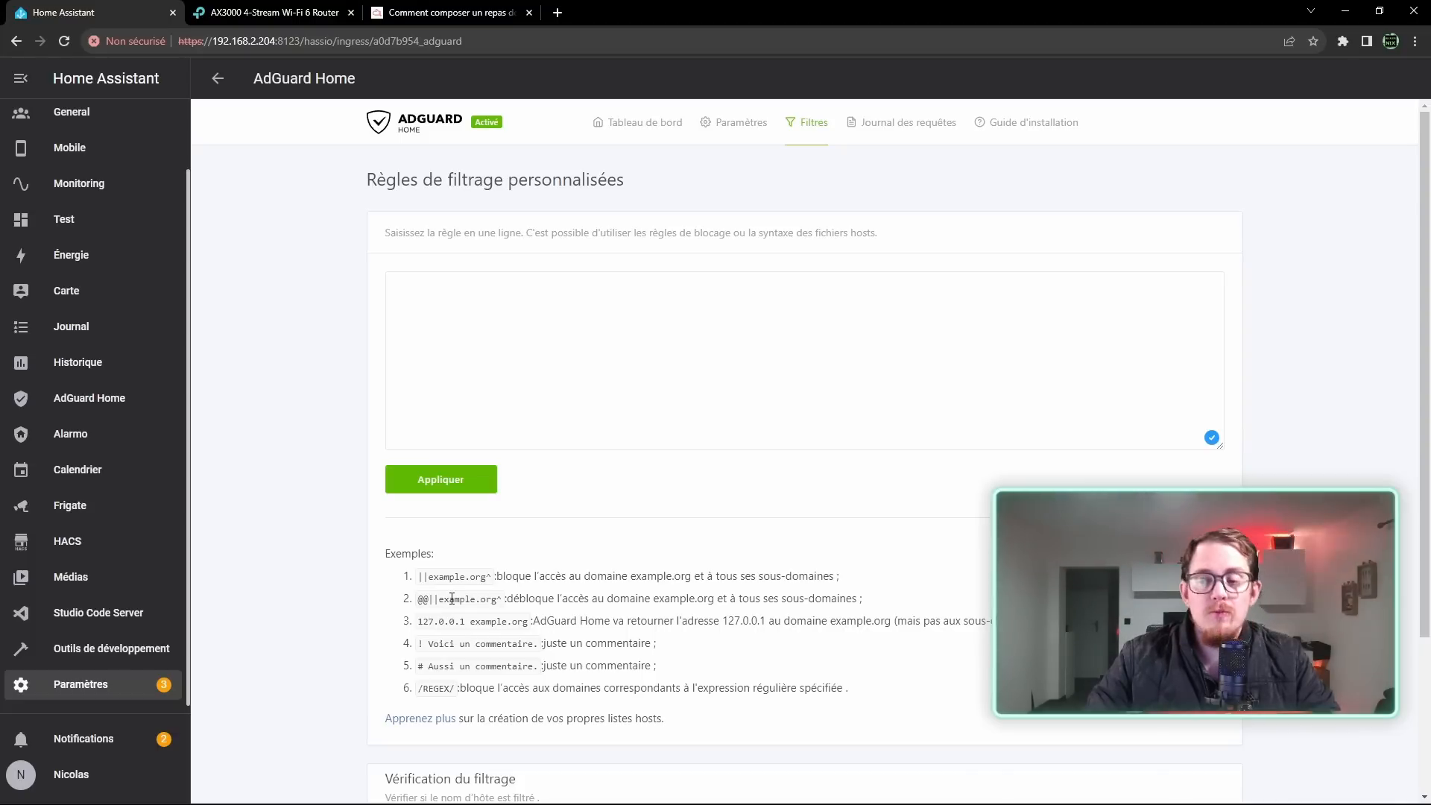
Apply the custom filtering rule ||apple.com^ and test it by loading apple.com in a new tab
click(478, 374)
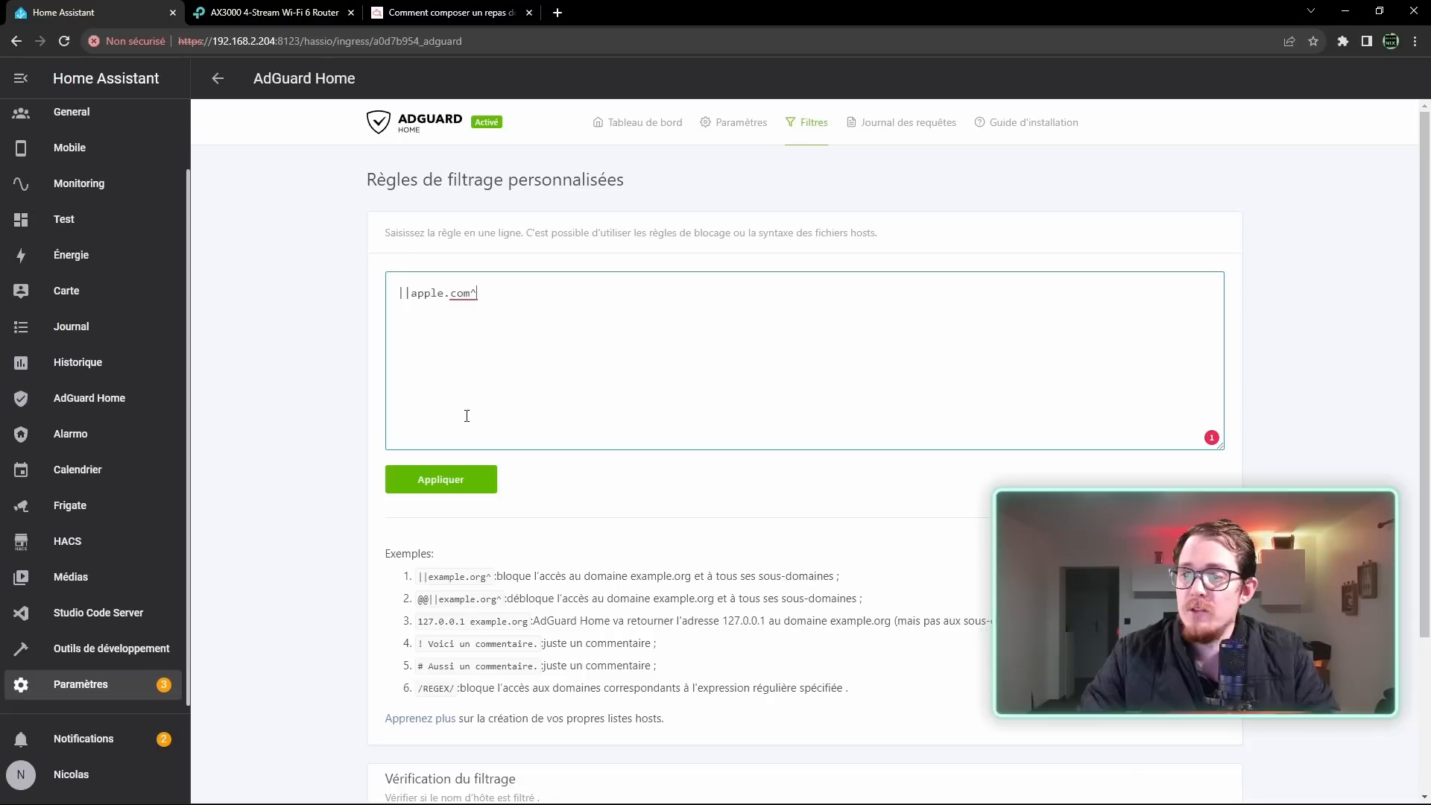
click(439, 482)
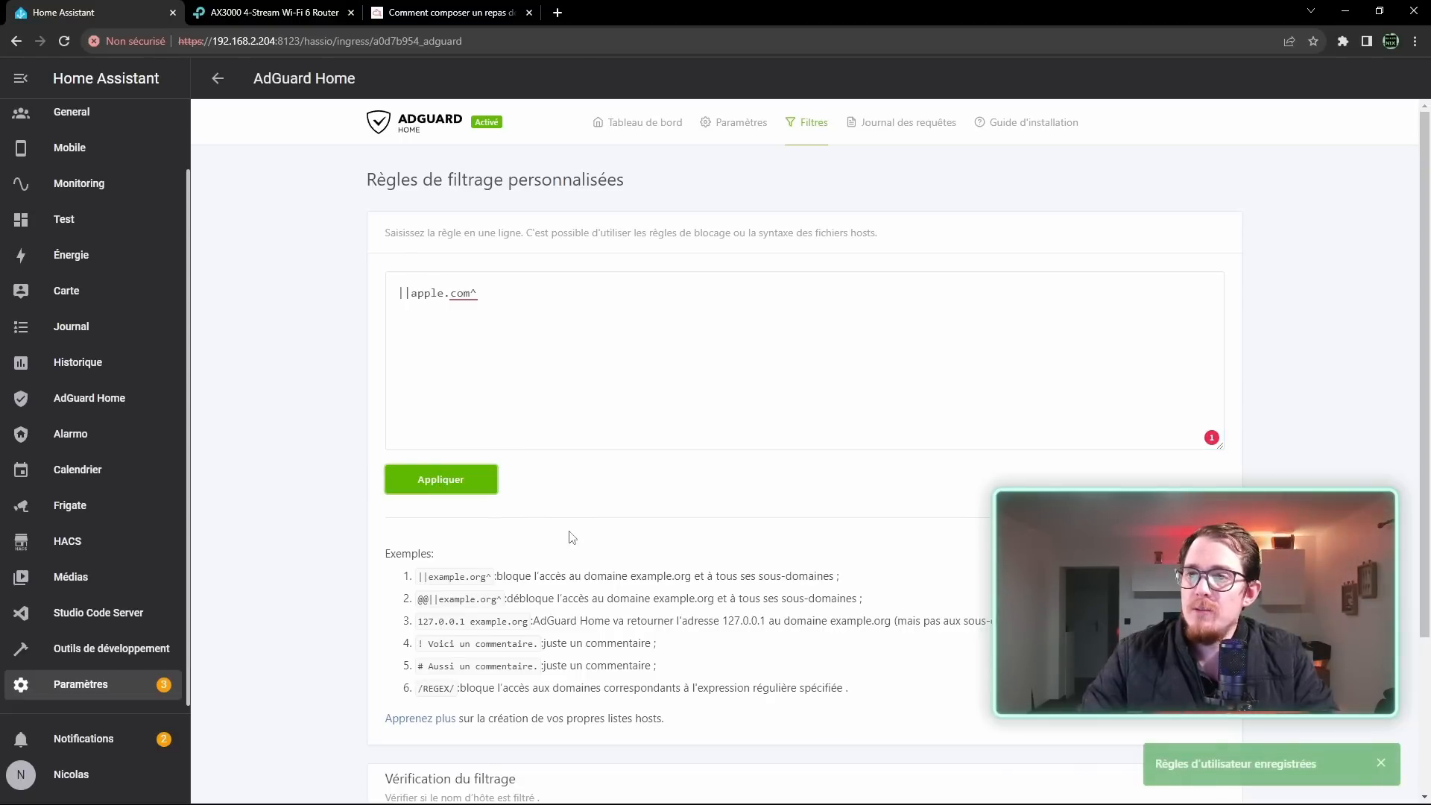
click(557, 12)
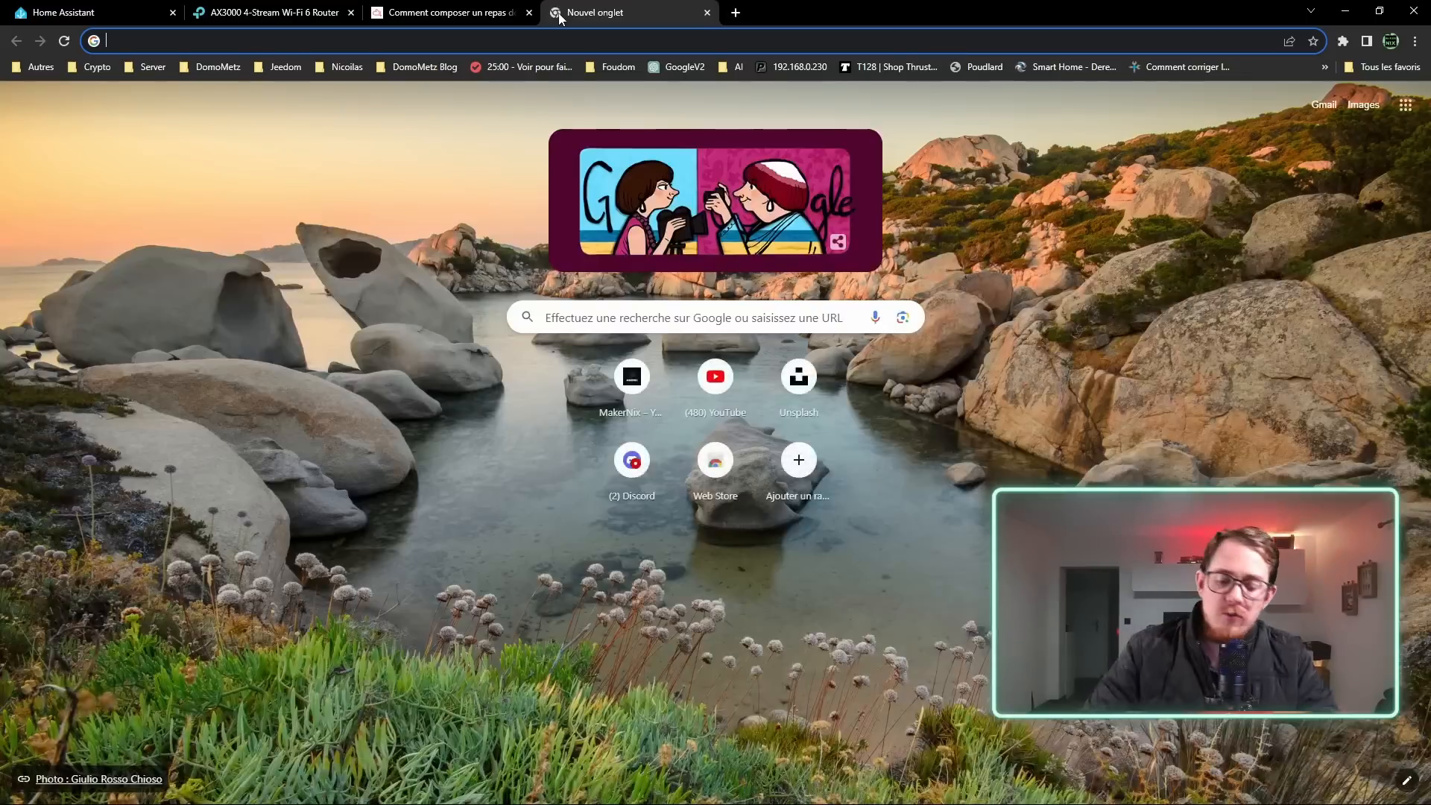
text(apple.com)
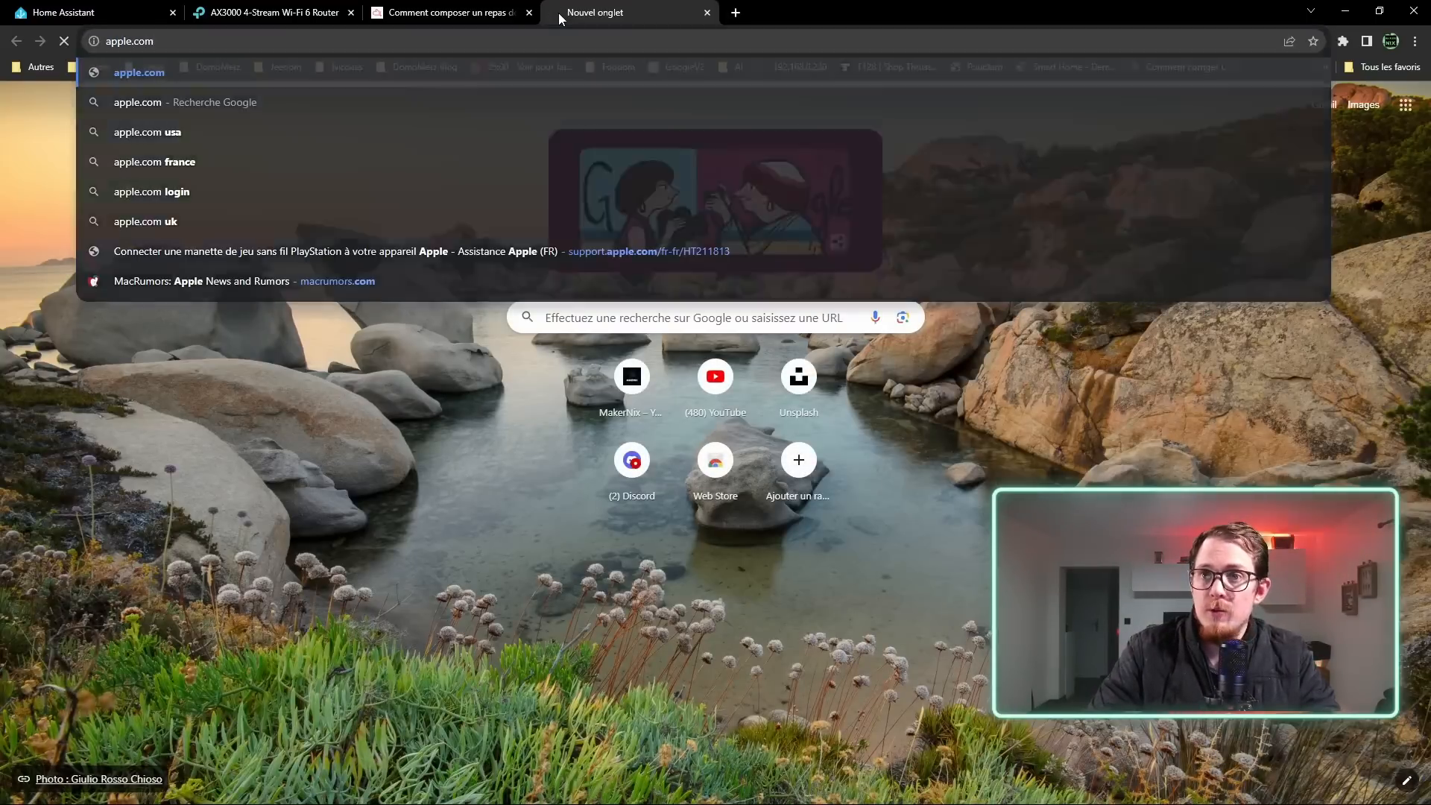
key(Return)
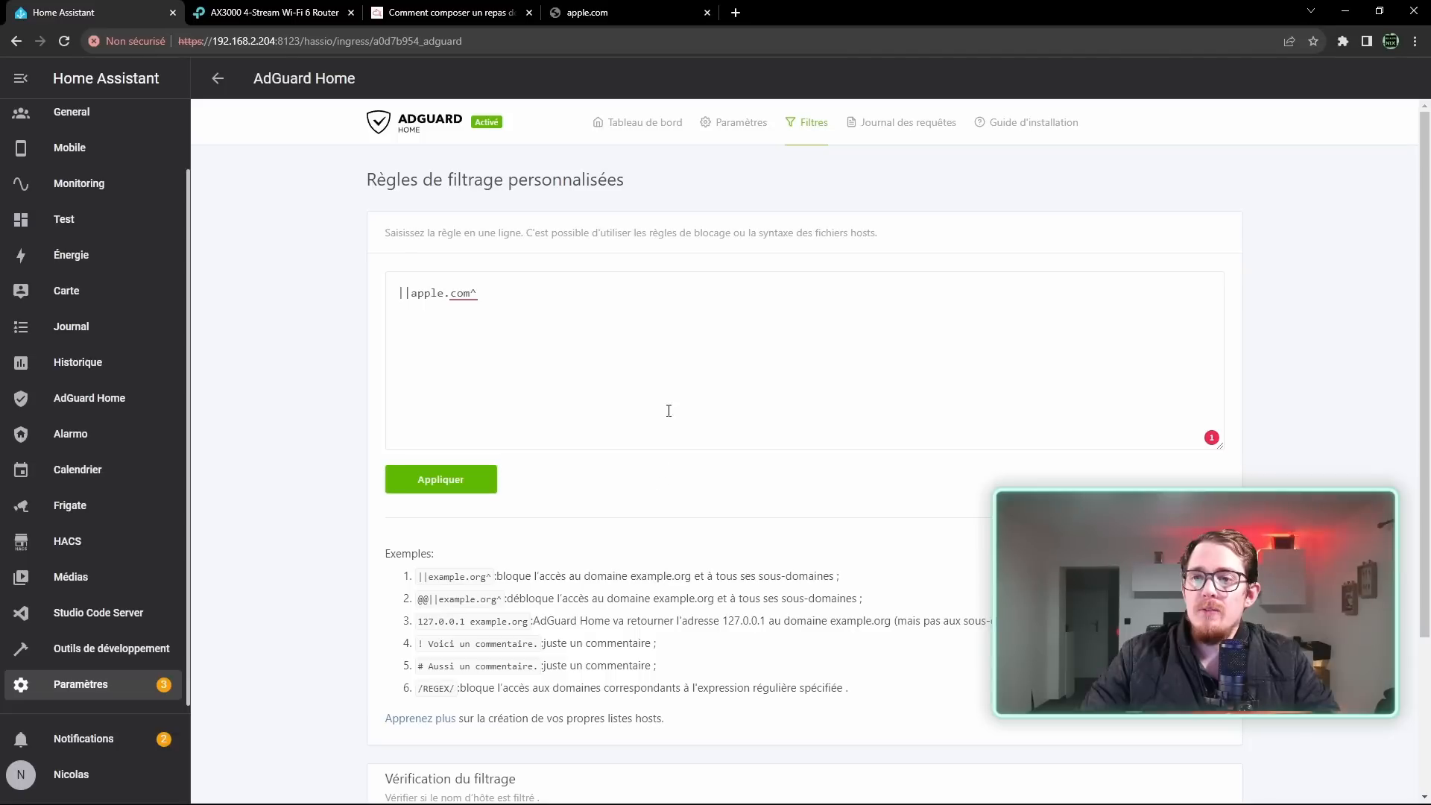
Delete the ||apple.com^ rule from the custom filtering rules and apply the empty list
drag(671, 298, 398, 290)
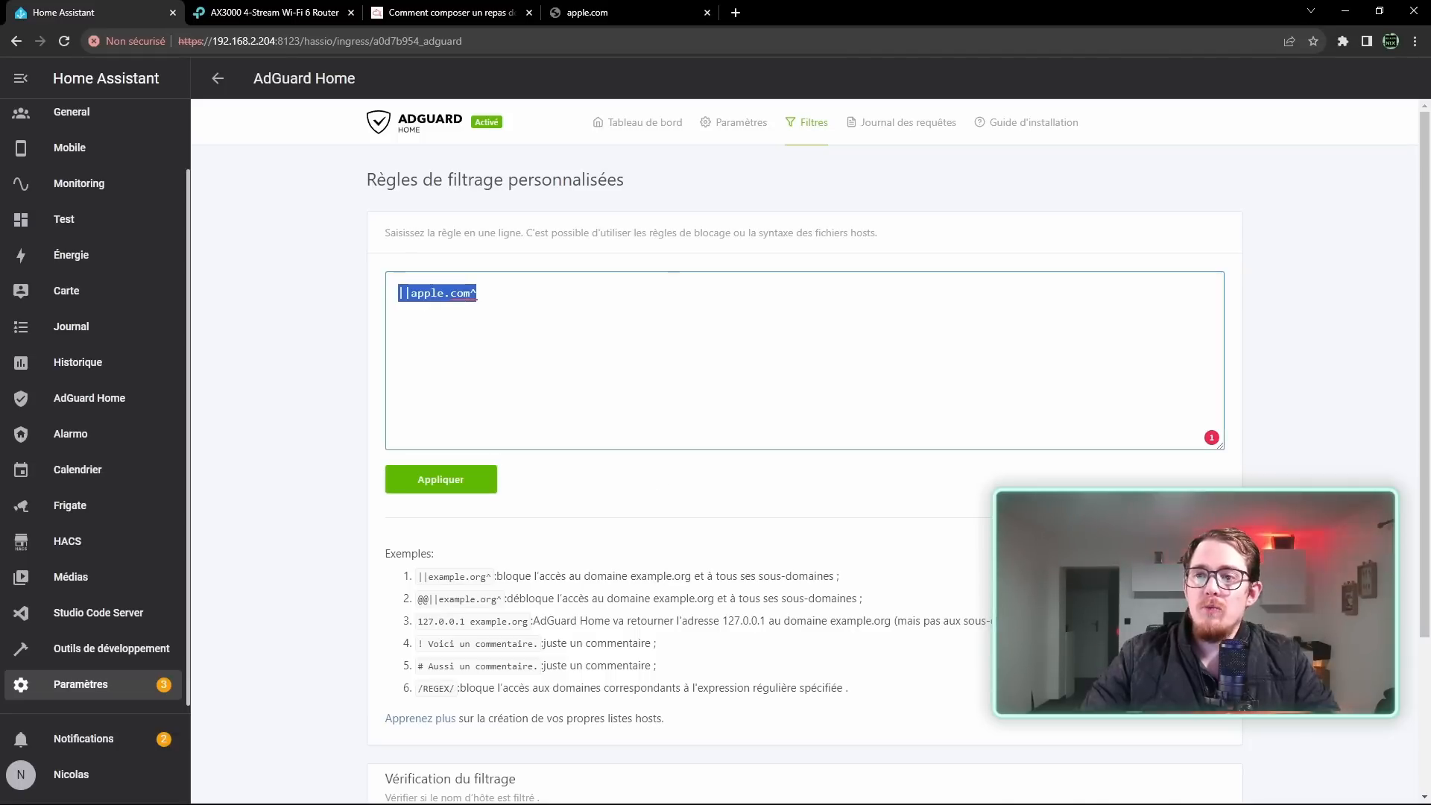
key(BackSpace)
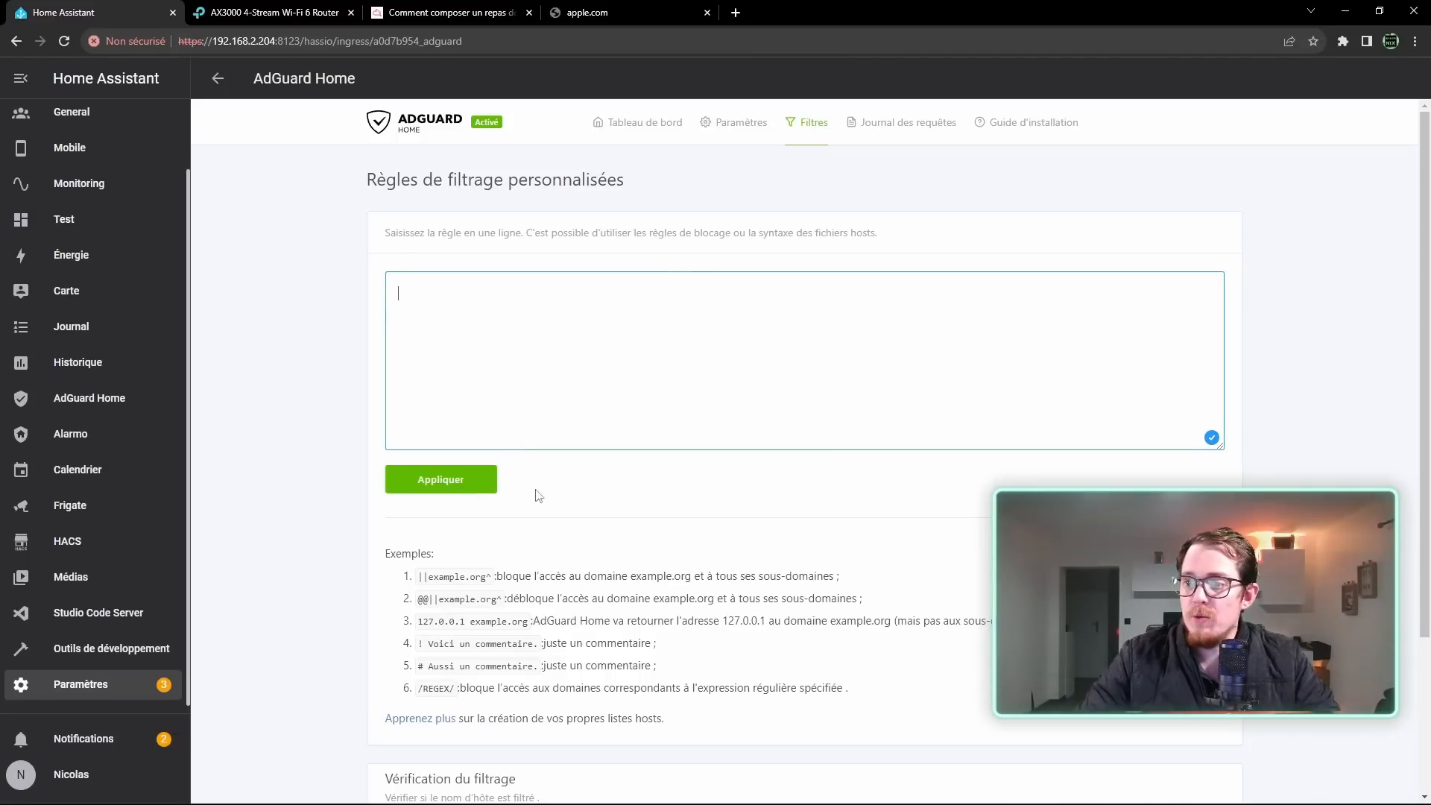
click(444, 479)
scroll(776, 575, down, 3)
scroll(776, 576, up, 3)
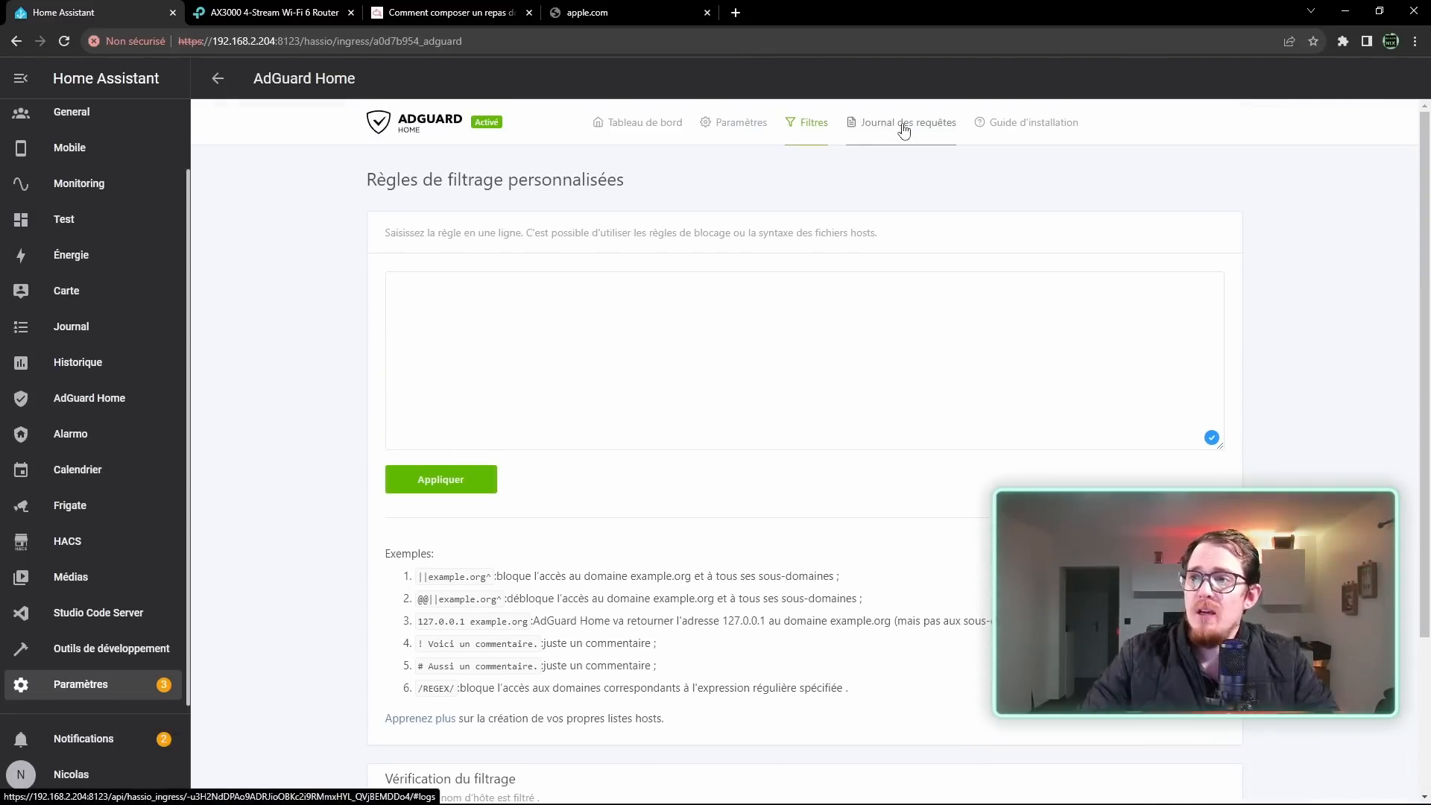
Look through the query log, showing only "Filtré" requests and then only "Menaces bloquées"
click(905, 124)
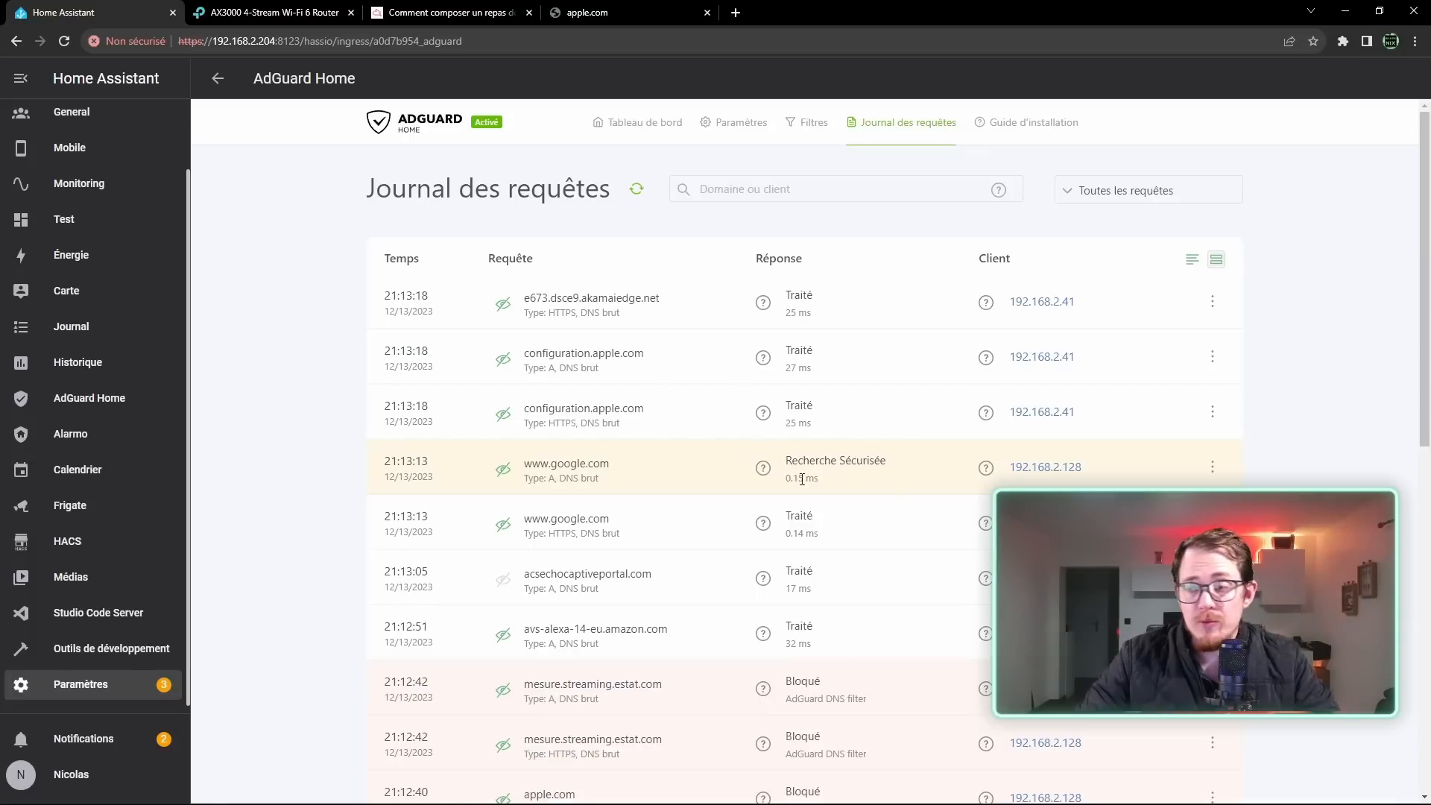
scroll(636, 355, down, 15)
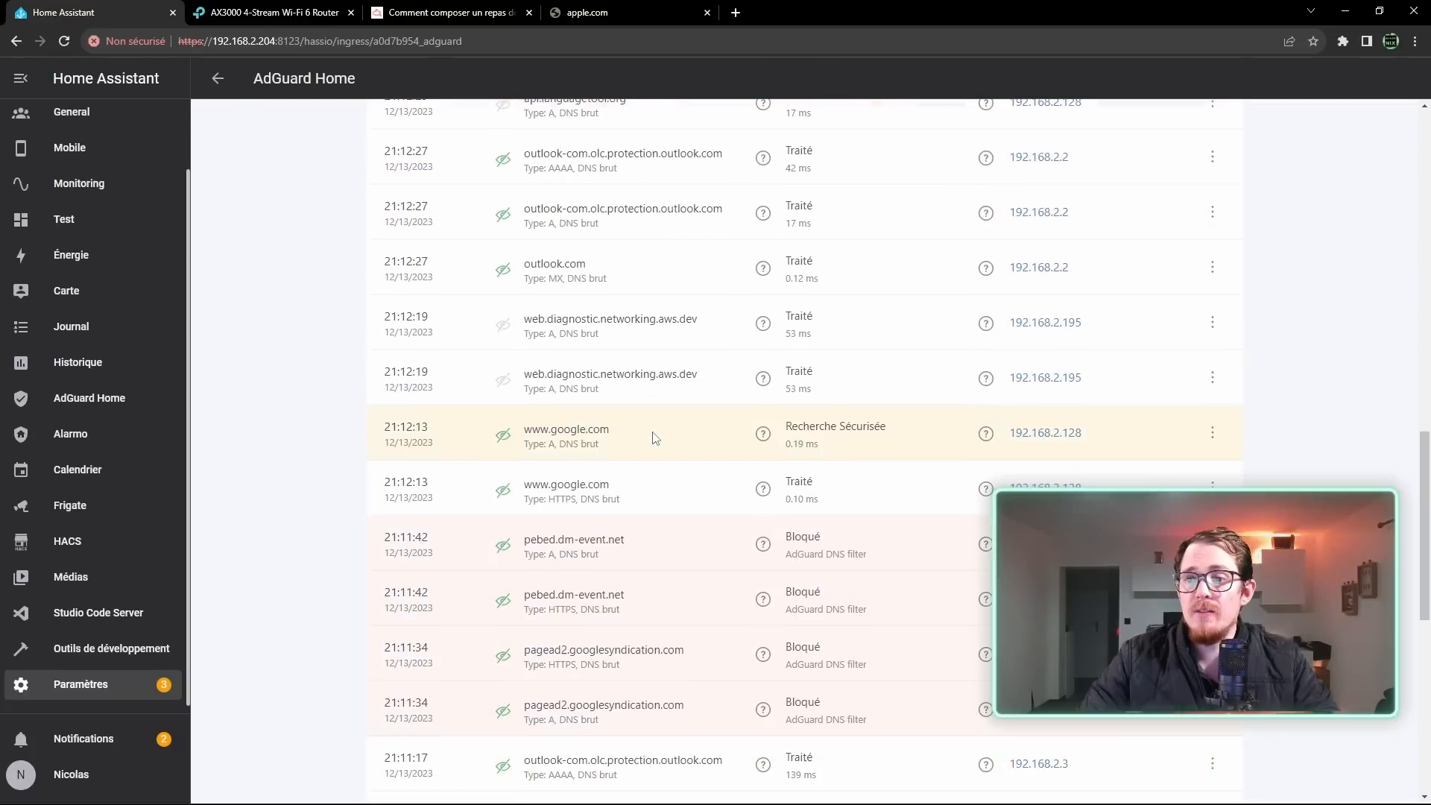
scroll(655, 438, up, 15)
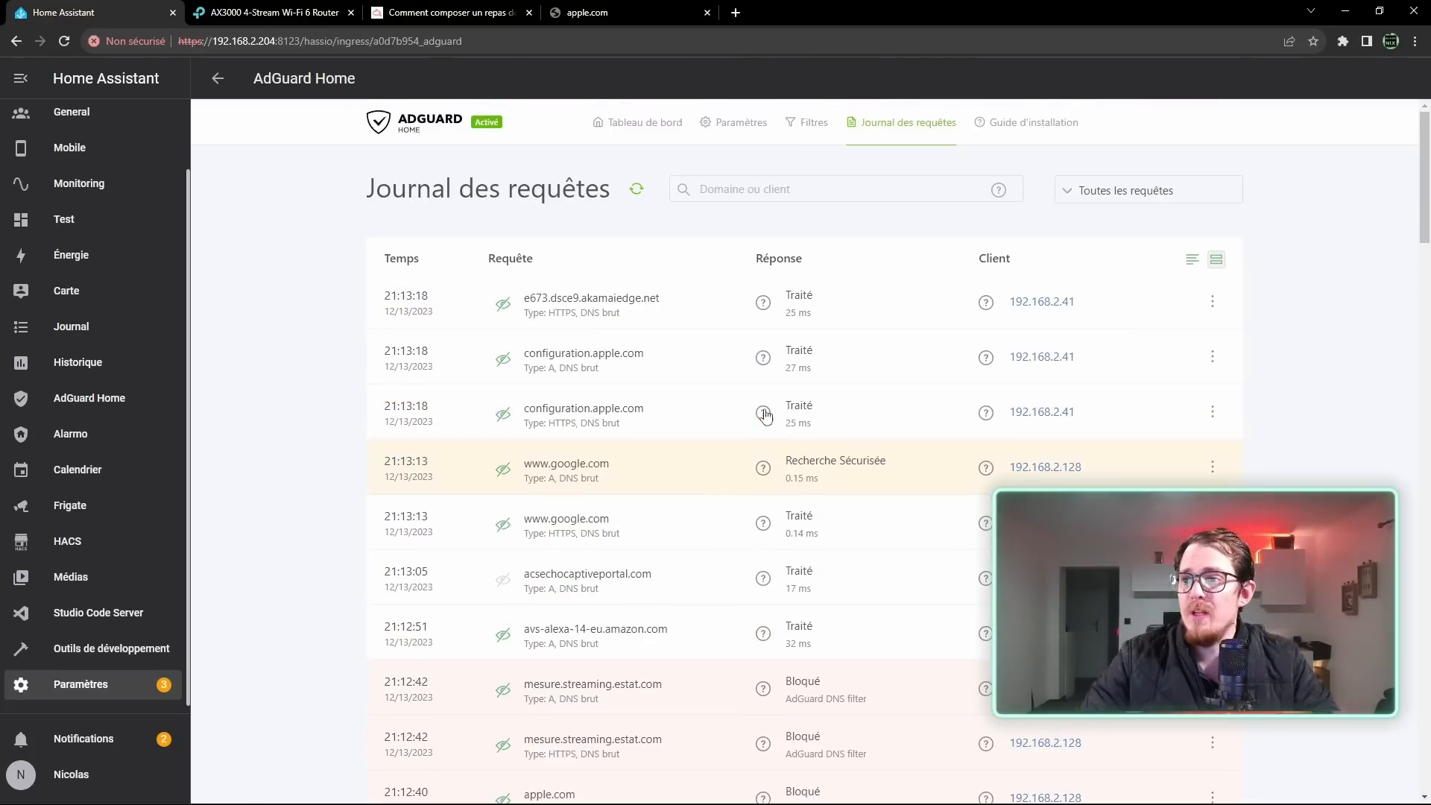
click(1161, 197)
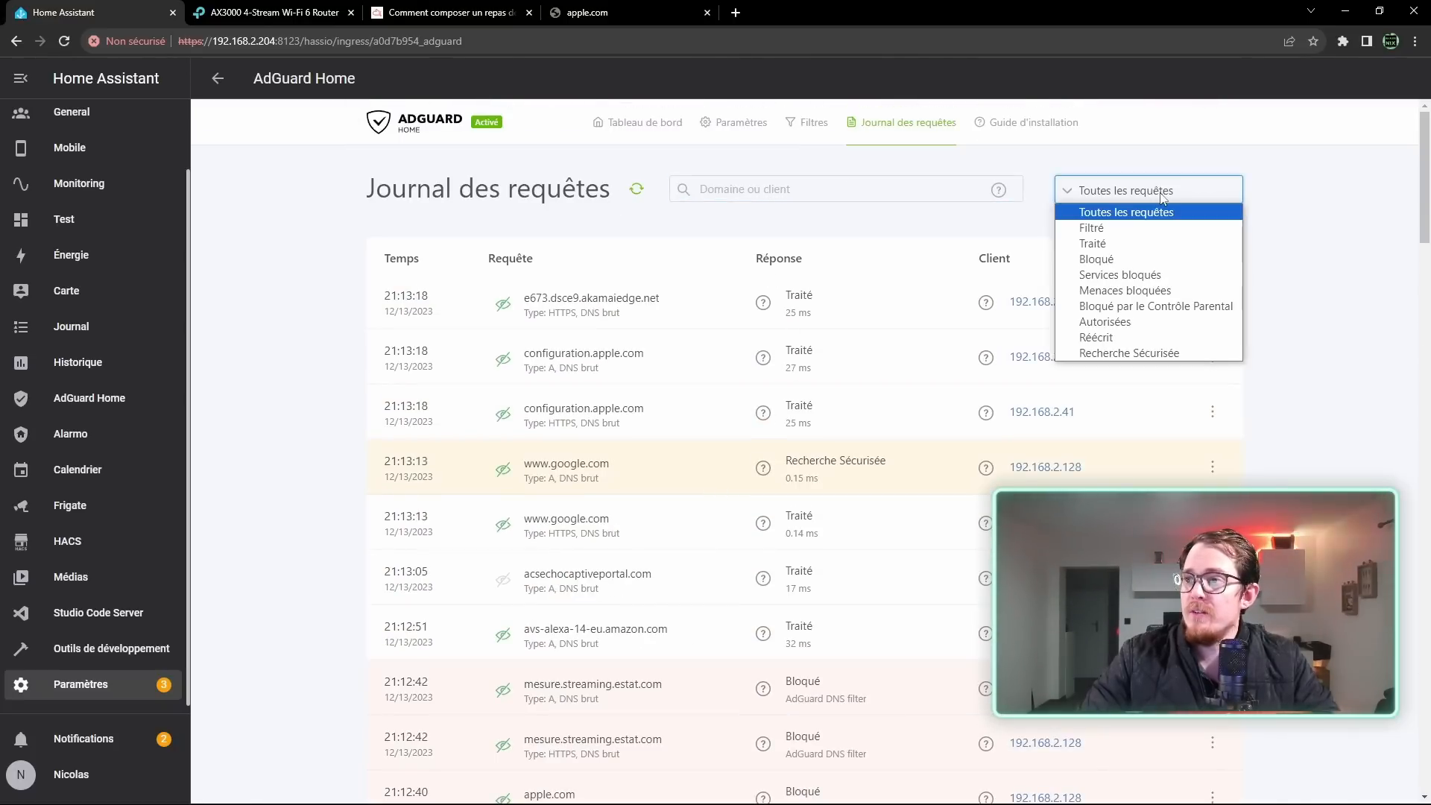
click(1120, 230)
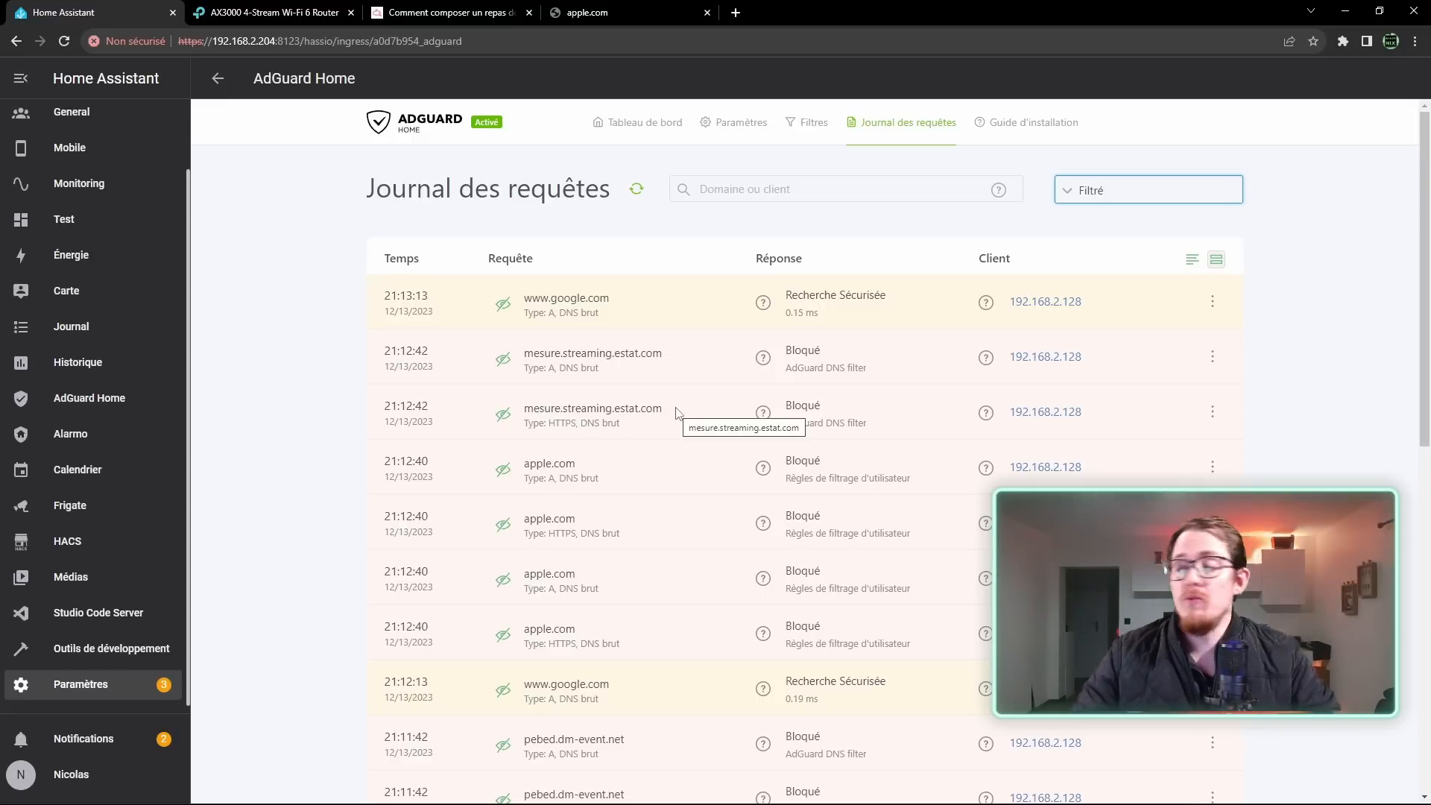
click(1092, 199)
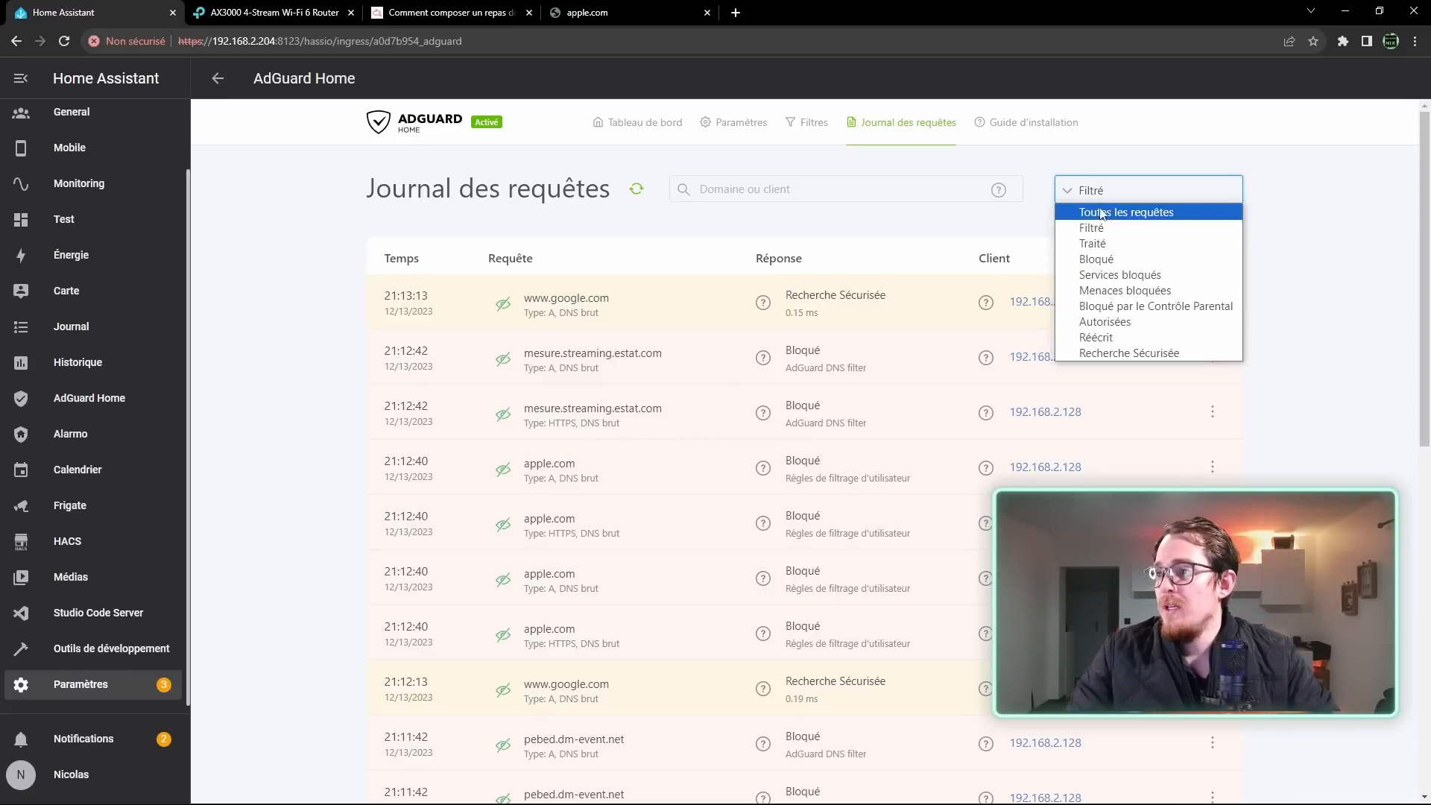
click(1135, 292)
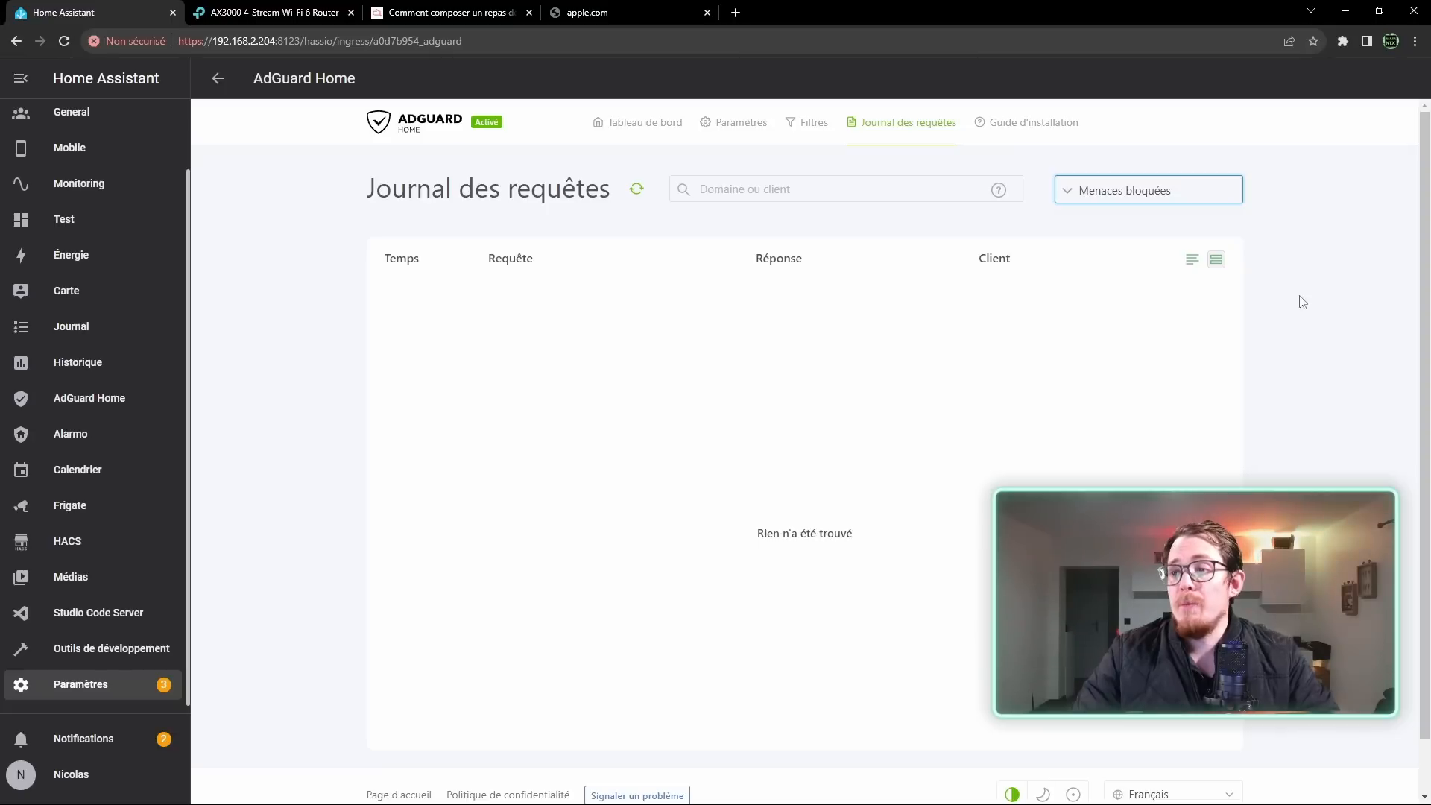
Review the dashboard statistics and domain lists, and highlight the "Tentative de malware/hameçonnage bloquée" entry in the general statistics
click(681, 133)
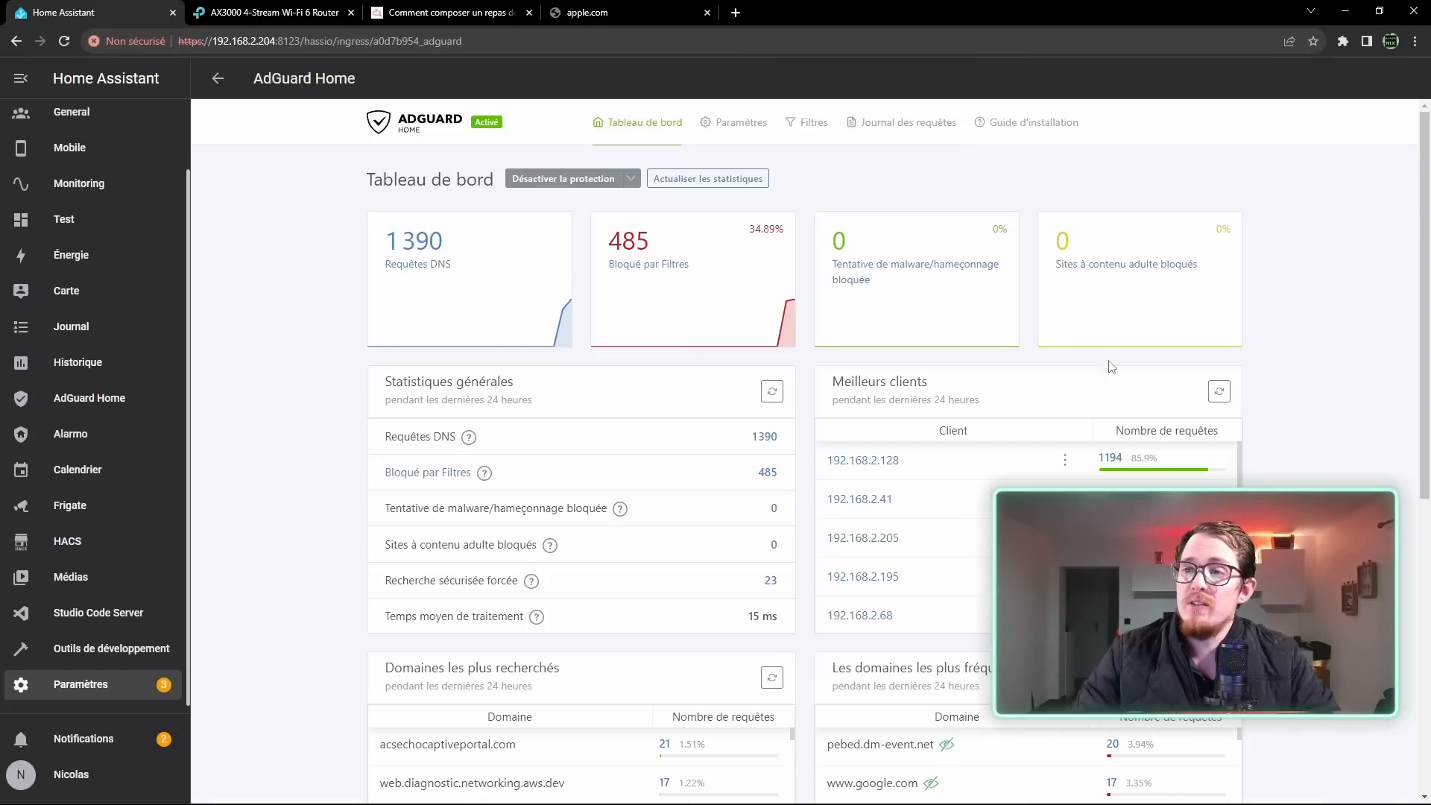
scroll(818, 402, down, 6)
scroll(820, 417, down, 3)
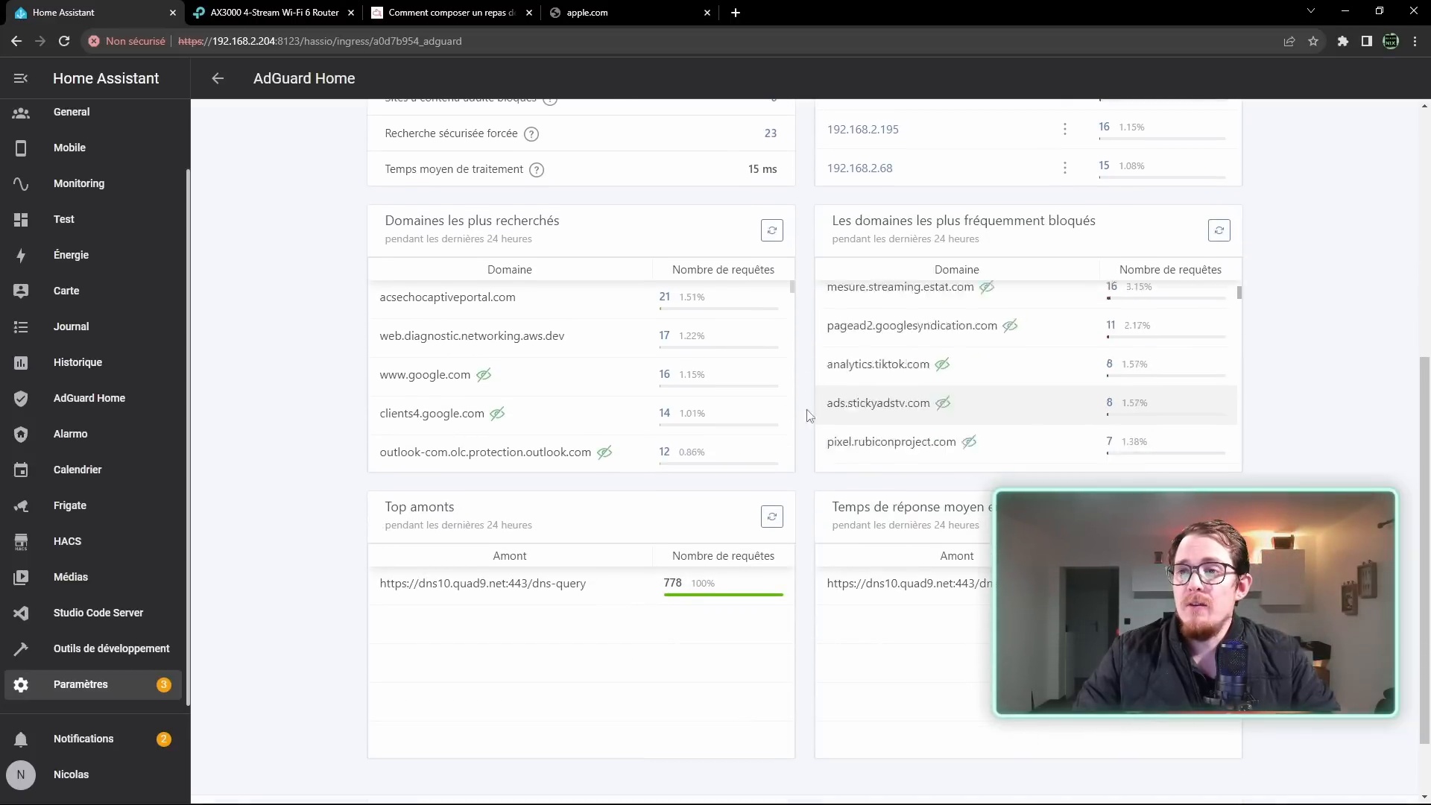
scroll(683, 409, up, 5)
scroll(686, 412, up, 1)
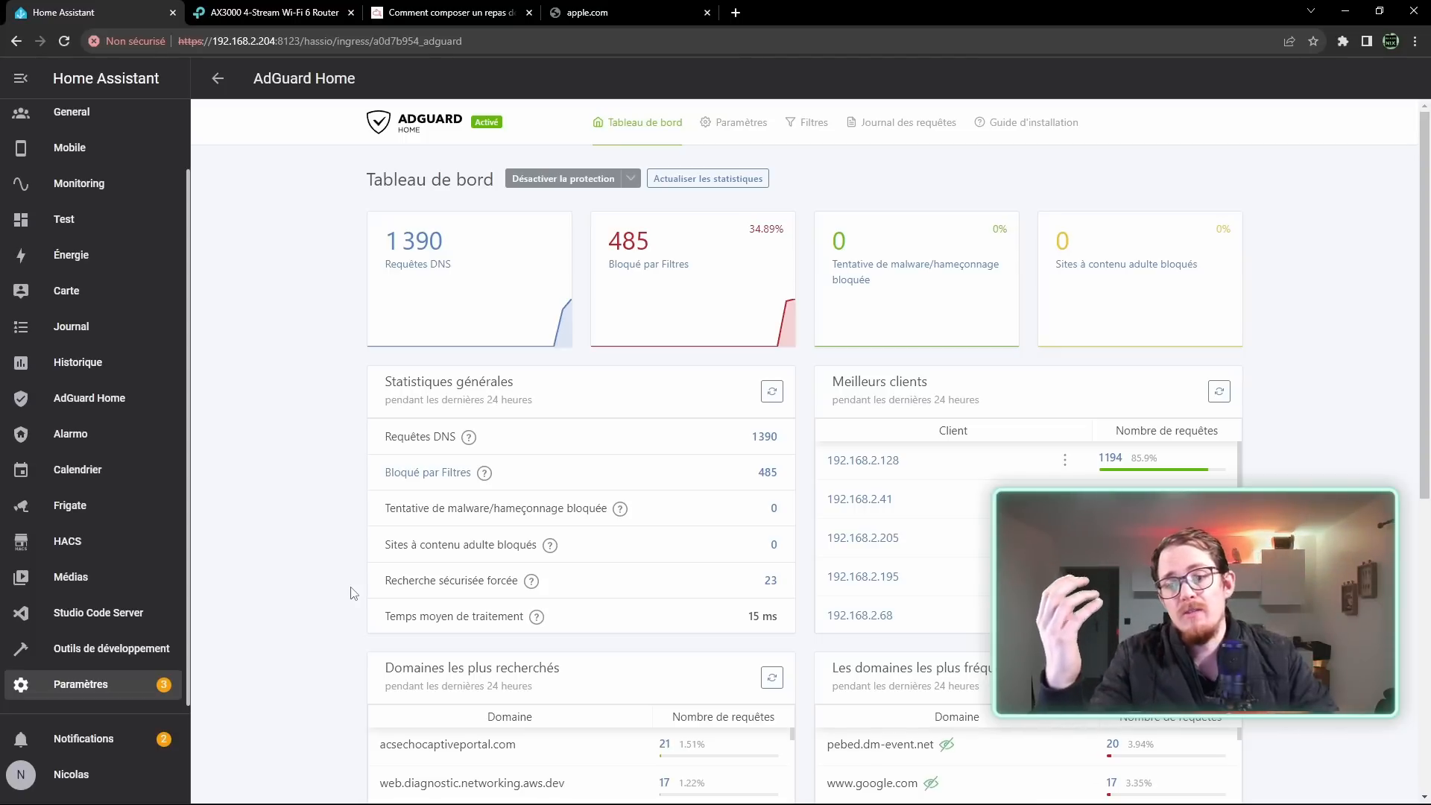
mouse_move(547, 553)
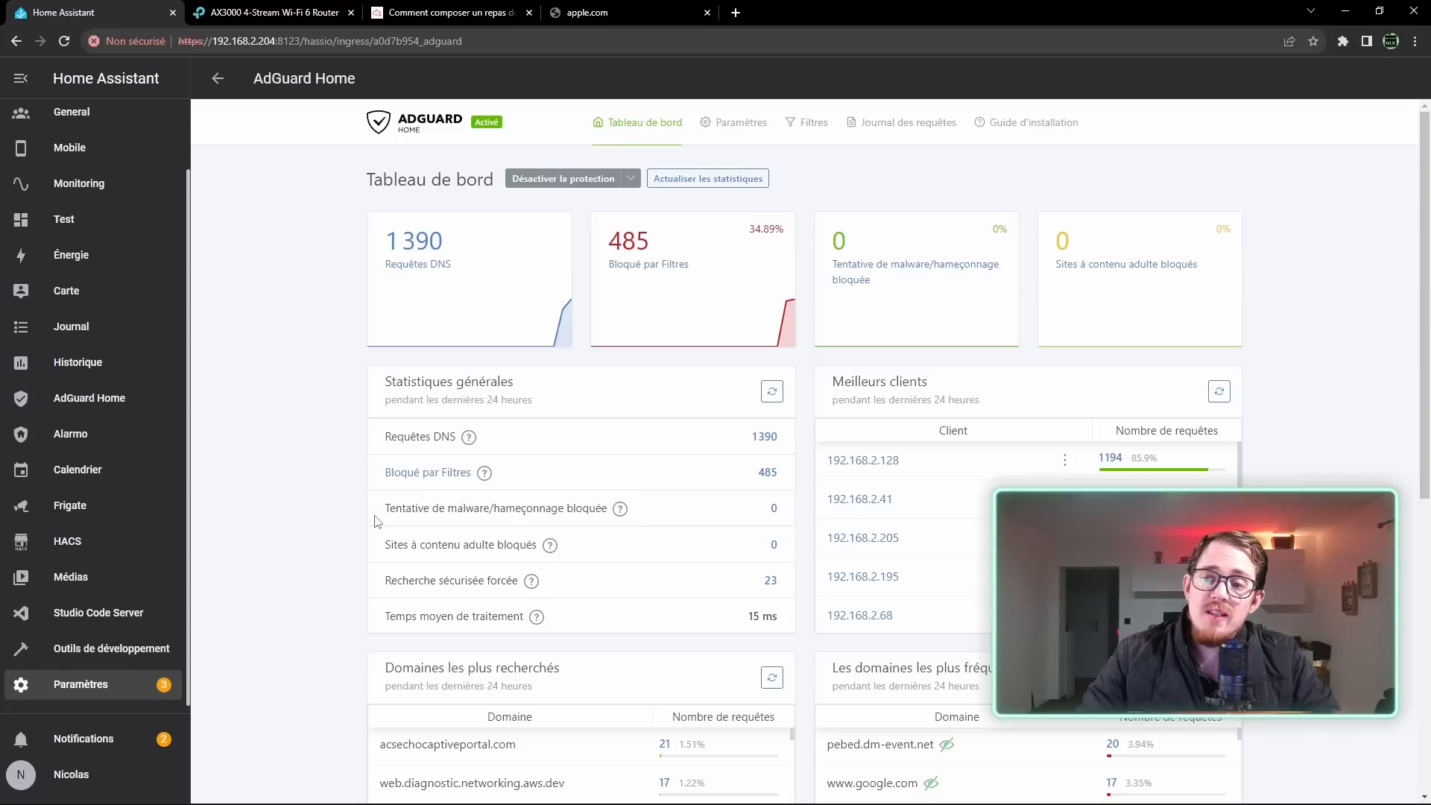
drag(389, 510, 615, 515)
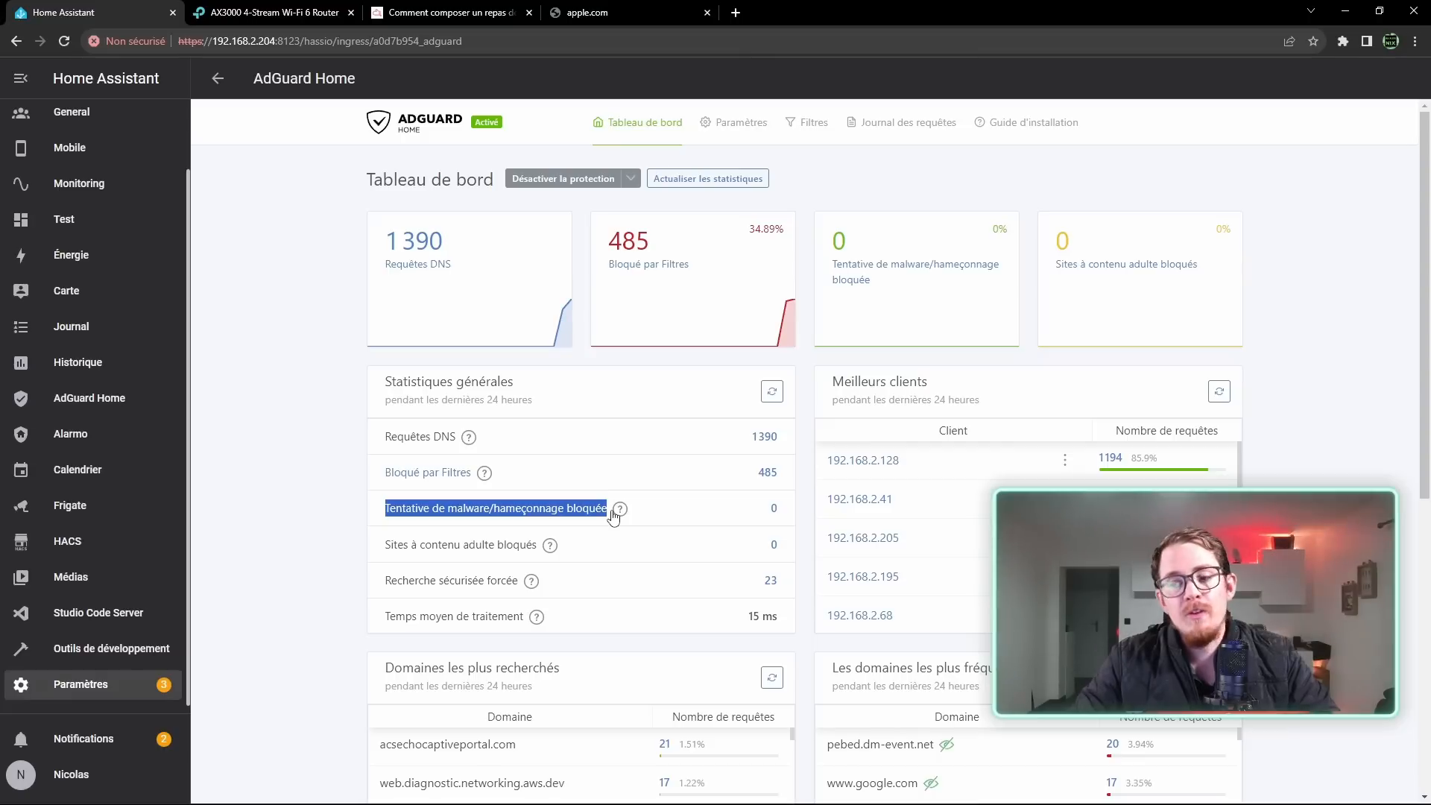